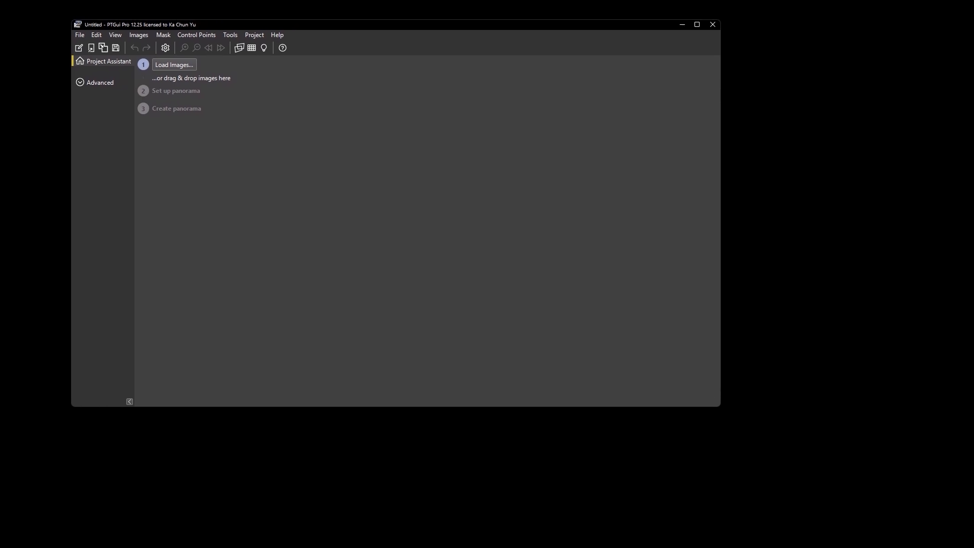
Step: Load the 14 selected images, 0B5A1405_modified.jpg to 0B5A1418_modified.jpg, from the TRI_STATE_2024.09.13 folder into the PTGui project
left_click_drag(973, 547, 761, 195)
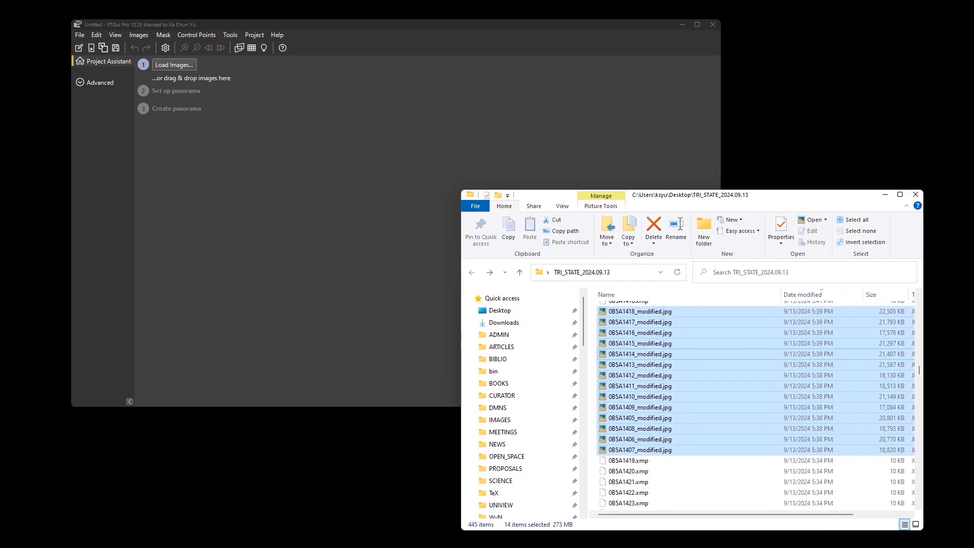
scroll(725, 345, "up", 2)
scroll(725, 345, "down", 2)
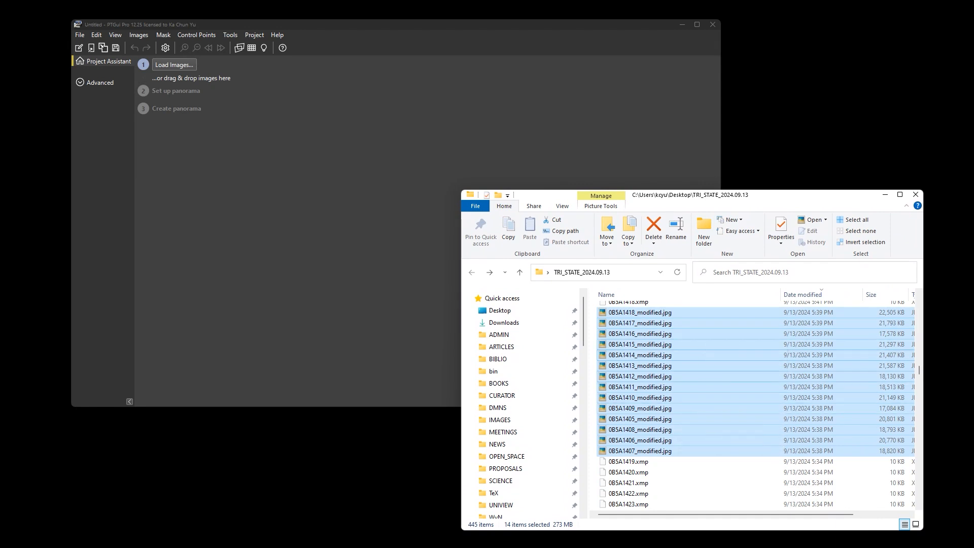
left_click_drag(655, 389, 287, 269)
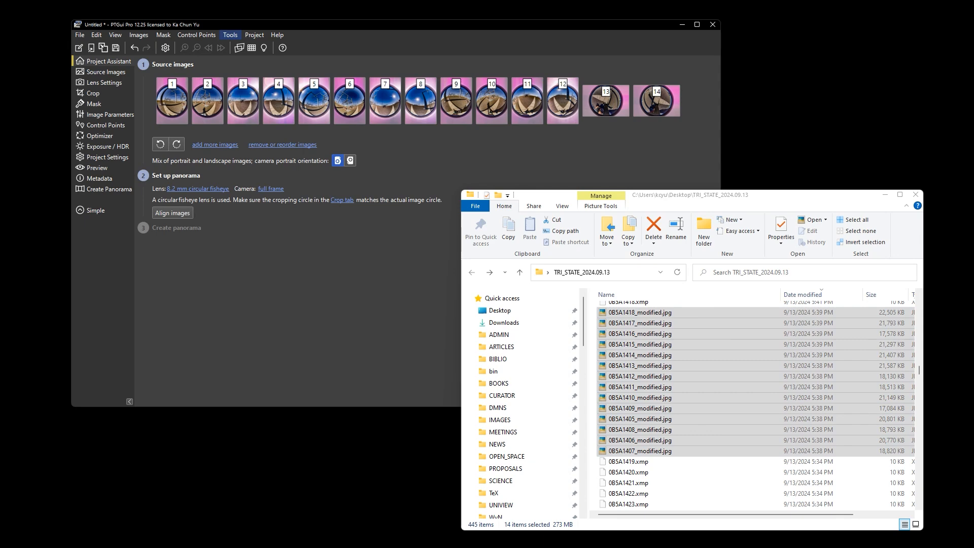
Step: Open the Panorama Editor and the Detail Viewer for the loaded images
left_click(230, 34)
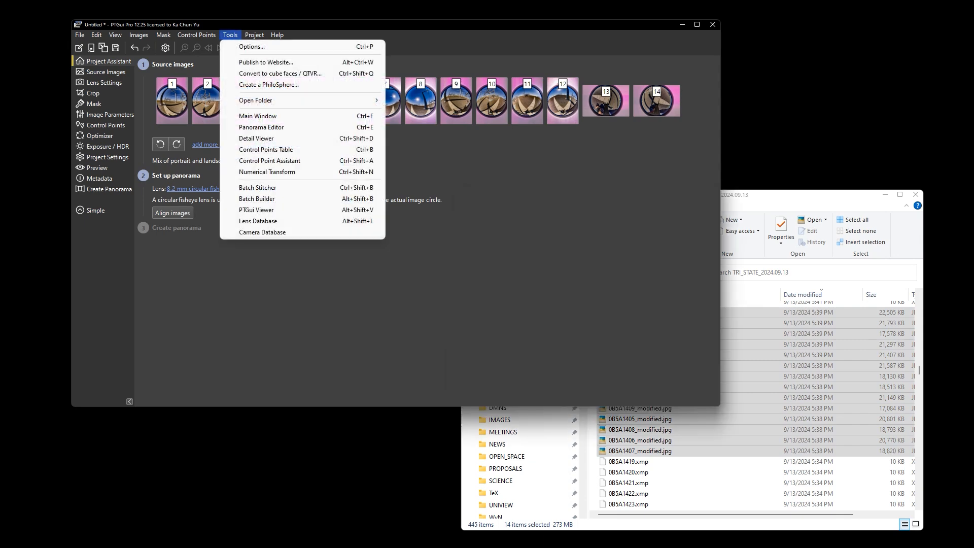
left_click(261, 127)
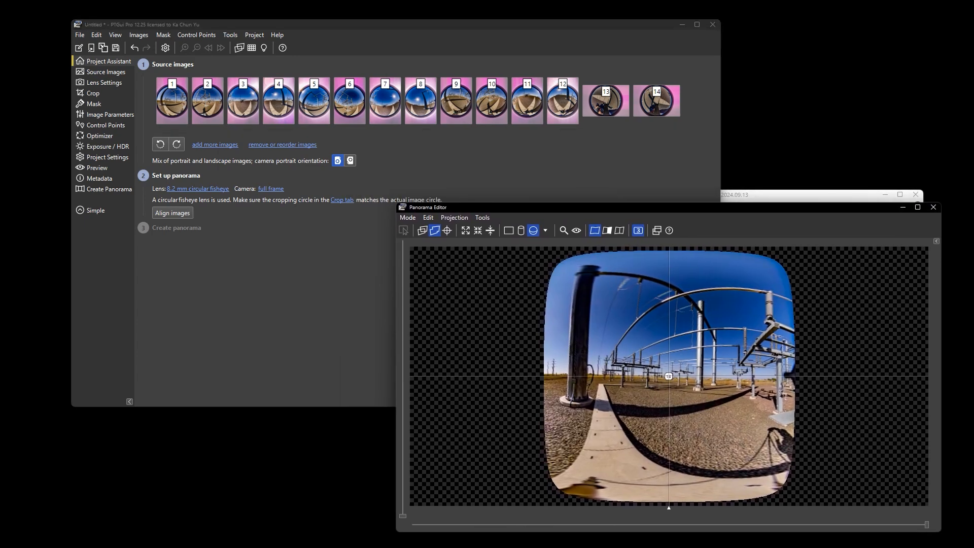
left_click(230, 34)
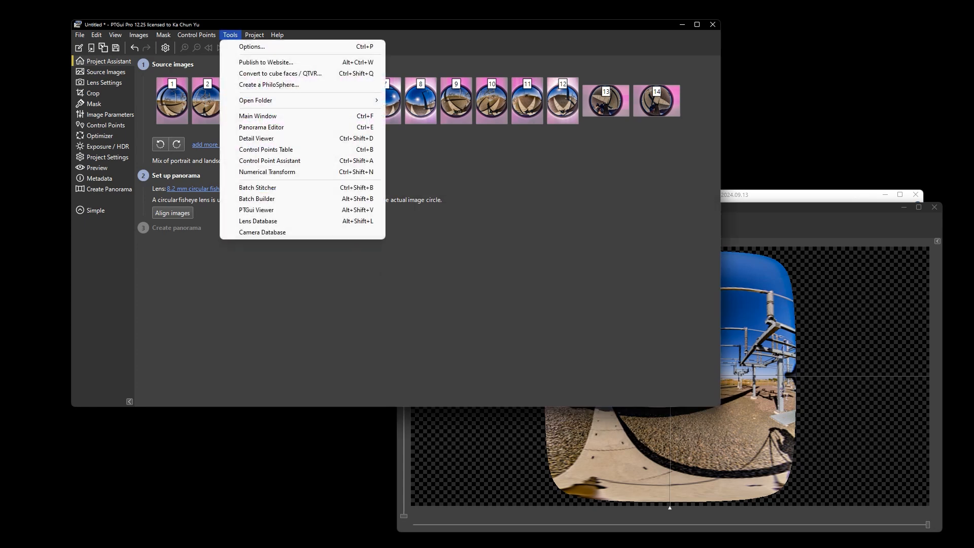
key("Return")
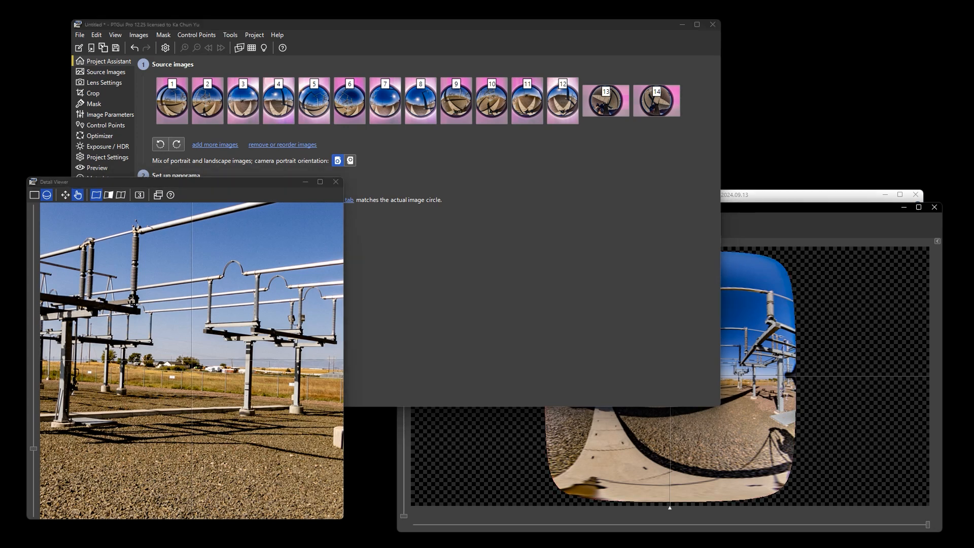
Step: Move the file folder window out of the way and reposition the main project window in front
key("alt+Tab")
left_click_drag(740, 195, 973, 210)
key("alt+Tab")
left_click_drag(395, 24, 380, 19)
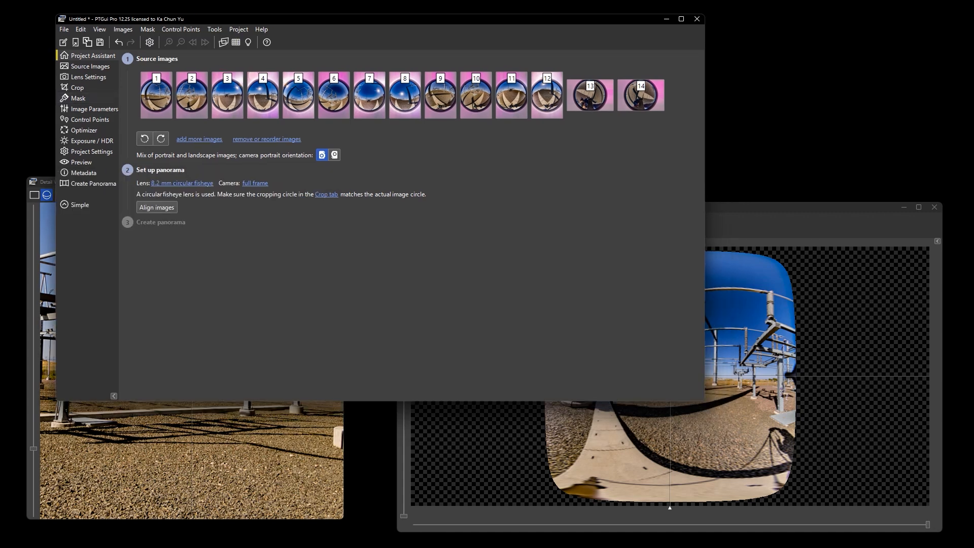
Step: Align the source images into a panorama and reposition the Panorama Editor window beside the main window
left_click(157, 208)
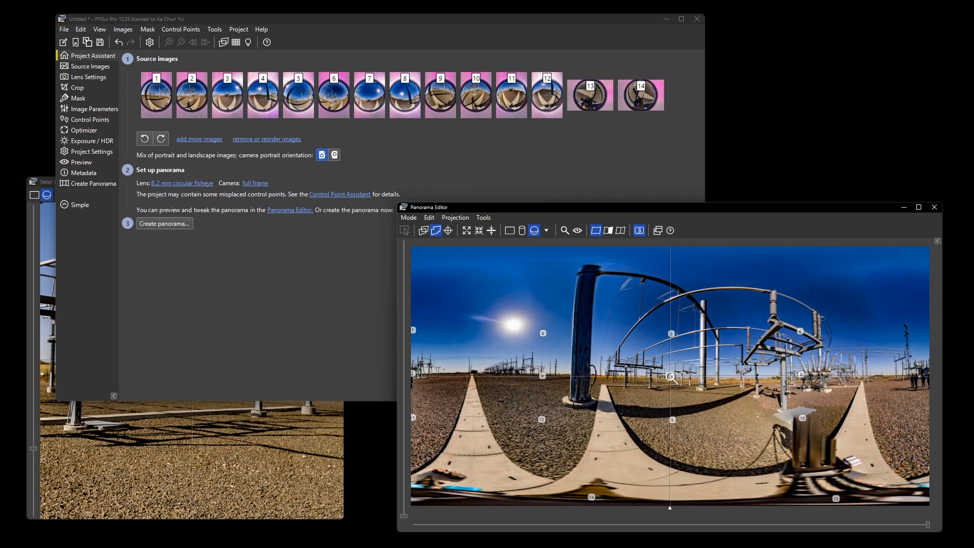
mouse_move(670, 207)
left_mouse_down()
mouse_move(653, 196)
mouse_move(705, 218)
mouse_move(663, 213)
left_mouse_up()
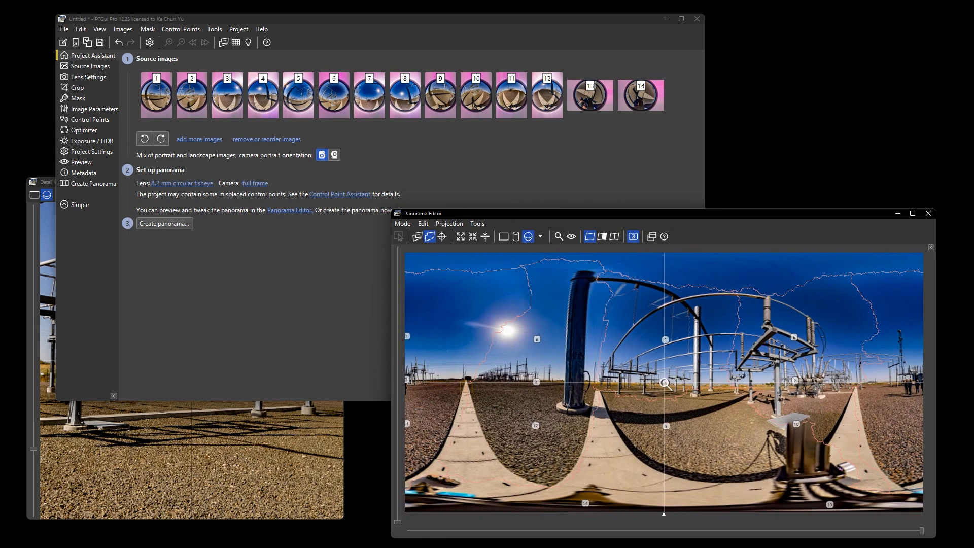
left_click_drag(663, 213, 686, 211)
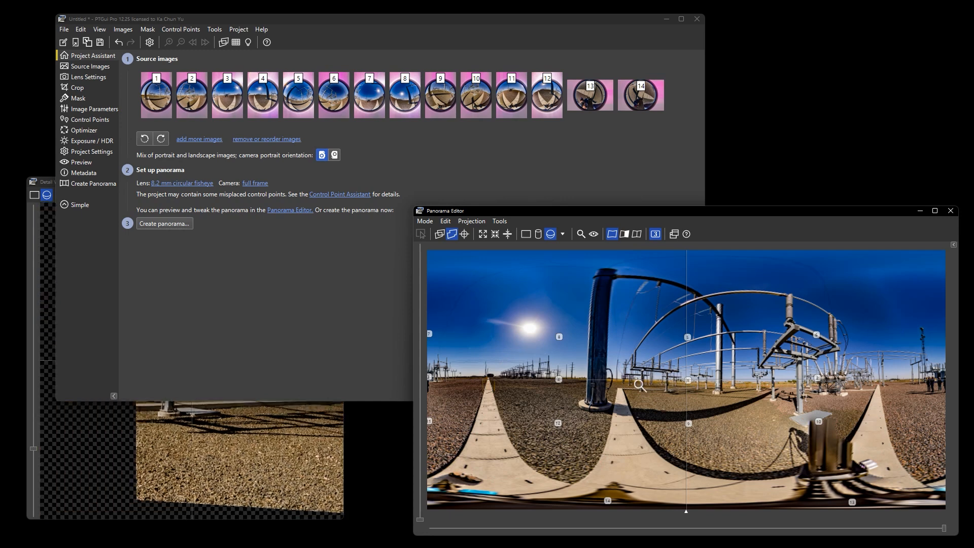
Step: Bring the Detail Viewer in front of the main window and move it clear of the Panorama Editor
left_click(80, 204)
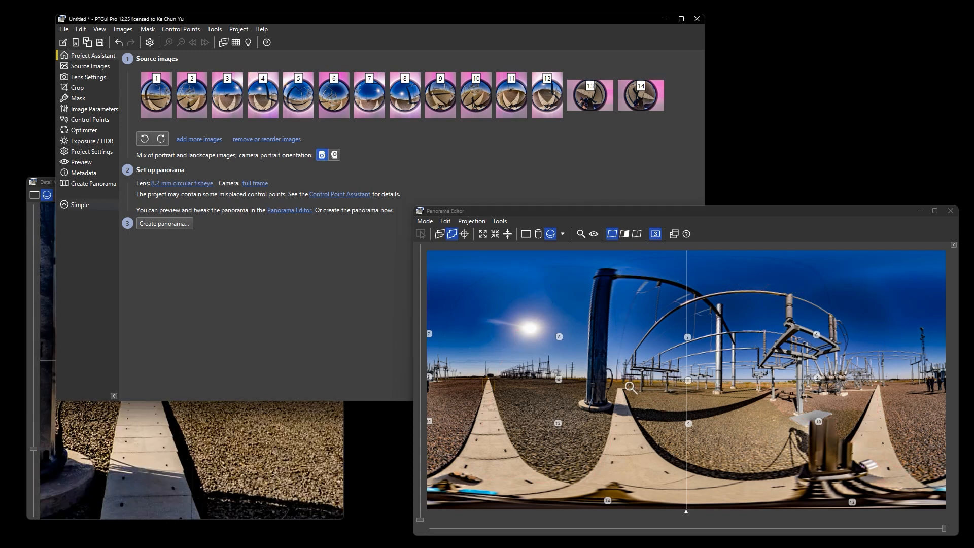
key("alt+Tab")
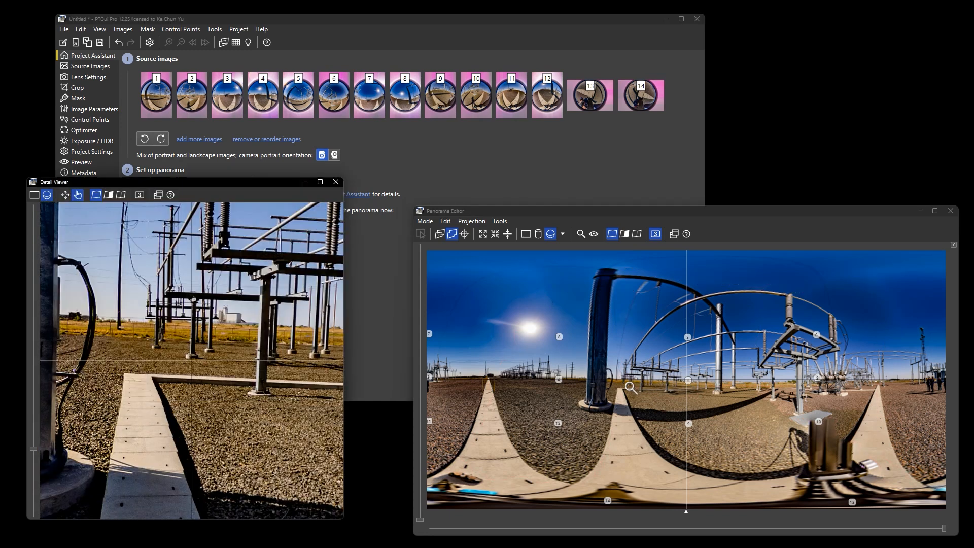
left_click_drag(186, 182, 162, 170)
Step: Show the image seams in both the Detail Viewer and the Panorama Editor
key("alt+Tab")
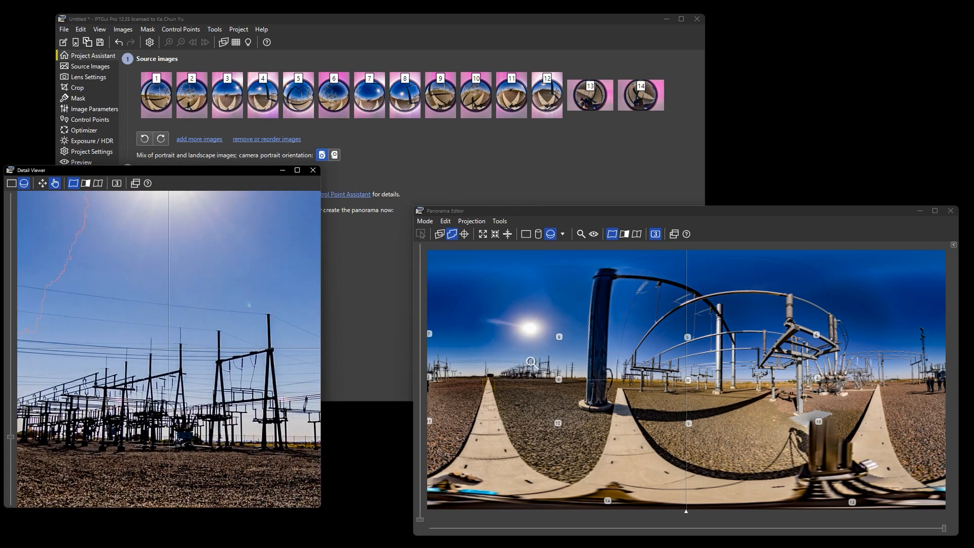
left_click(98, 183)
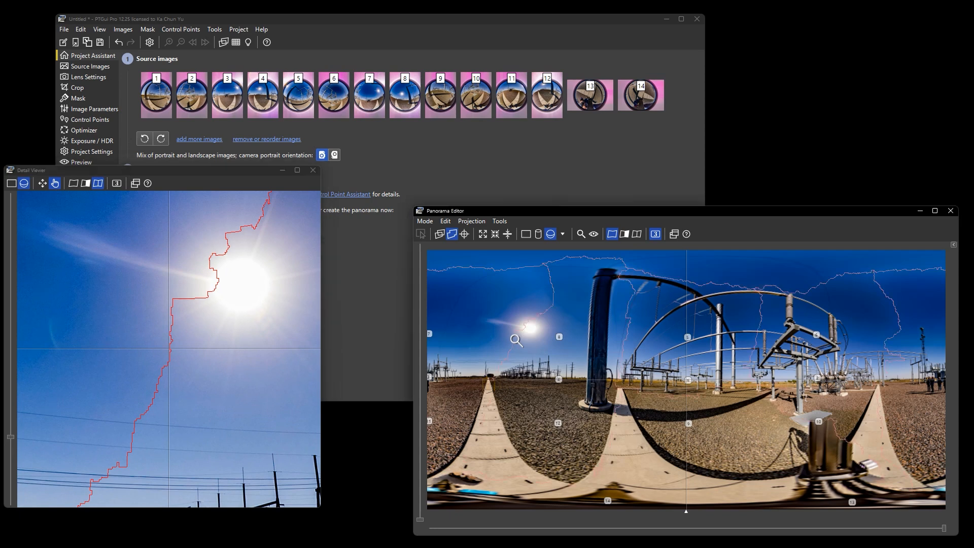
key("s")
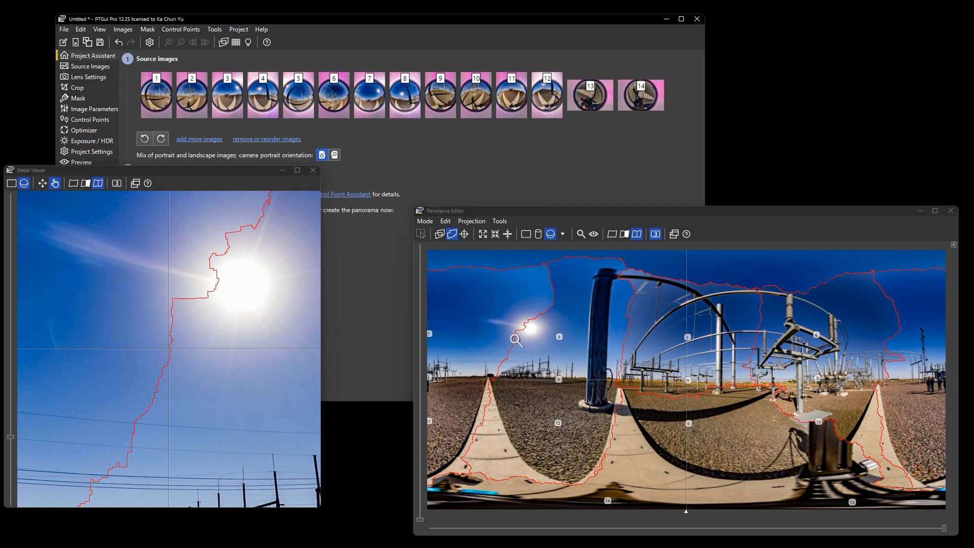
Step: Review the project's source image list and its lens settings in the main window
key("alt+Tab")
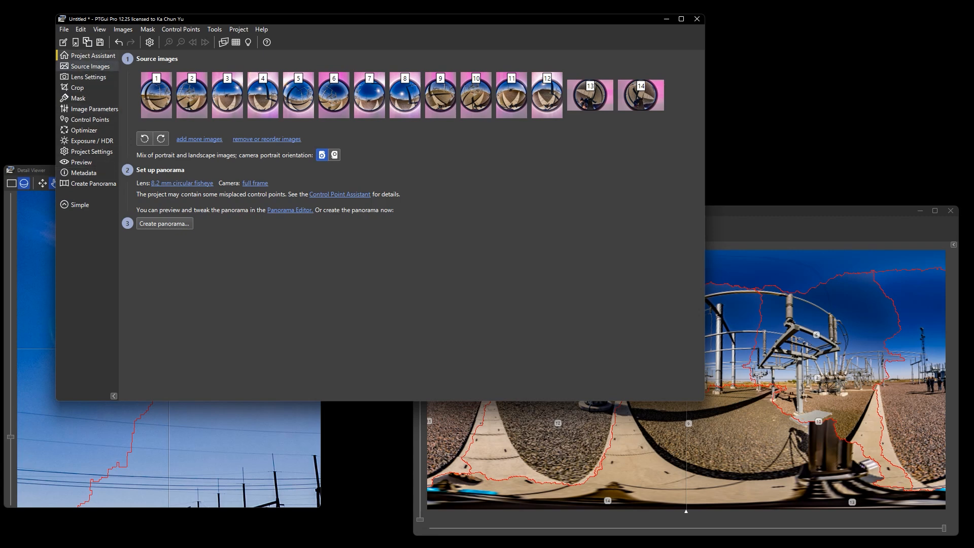
left_click(86, 66)
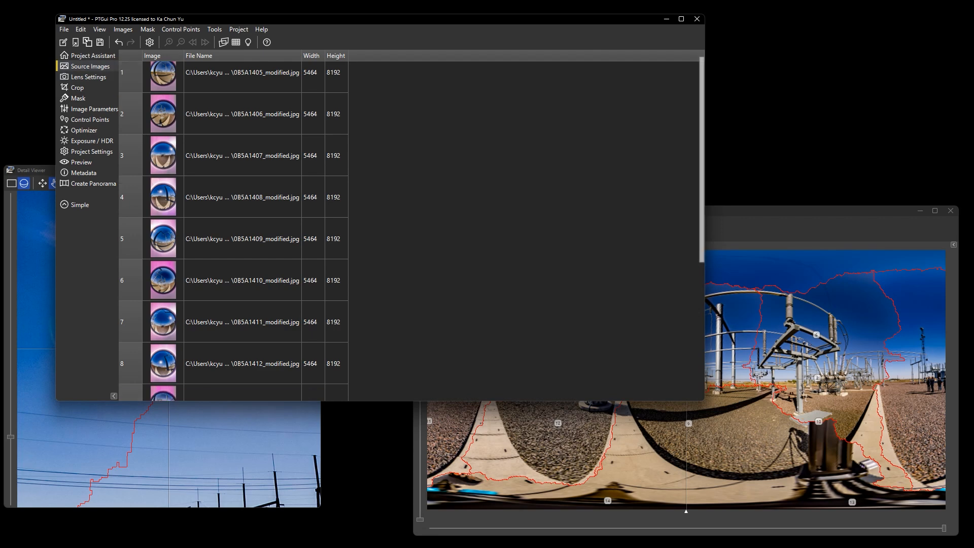
scroll(233, 231, "down", 5)
scroll(234, 231, "up", 5)
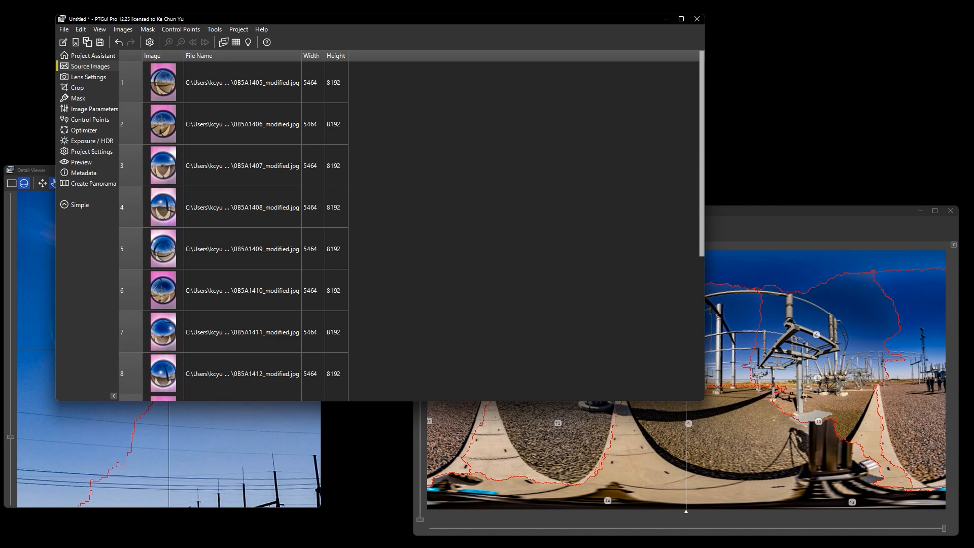
scroll(234, 231, "down", 5)
scroll(233, 230, "up", 5)
left_click(83, 77)
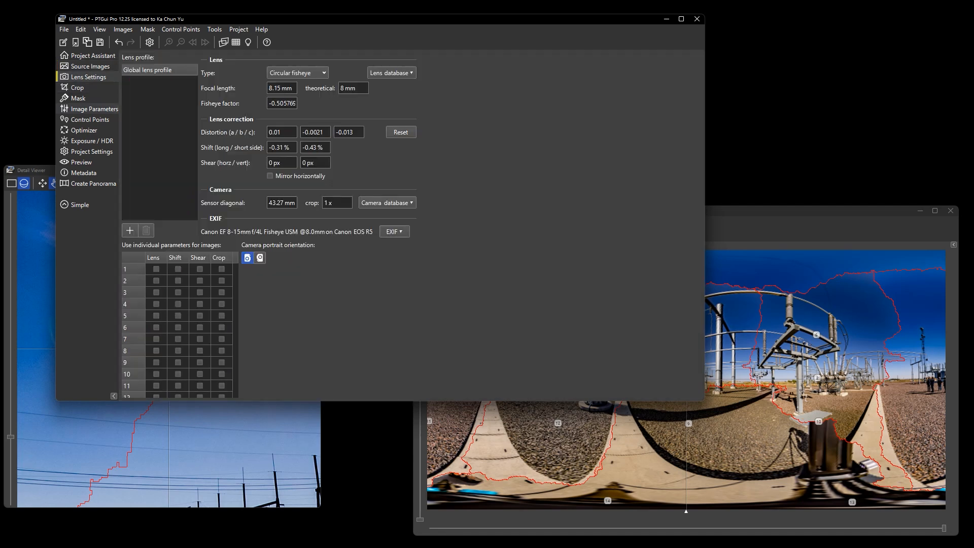
Step: Examine the circular crop on each of the source images 1 to 14
left_click(77, 88)
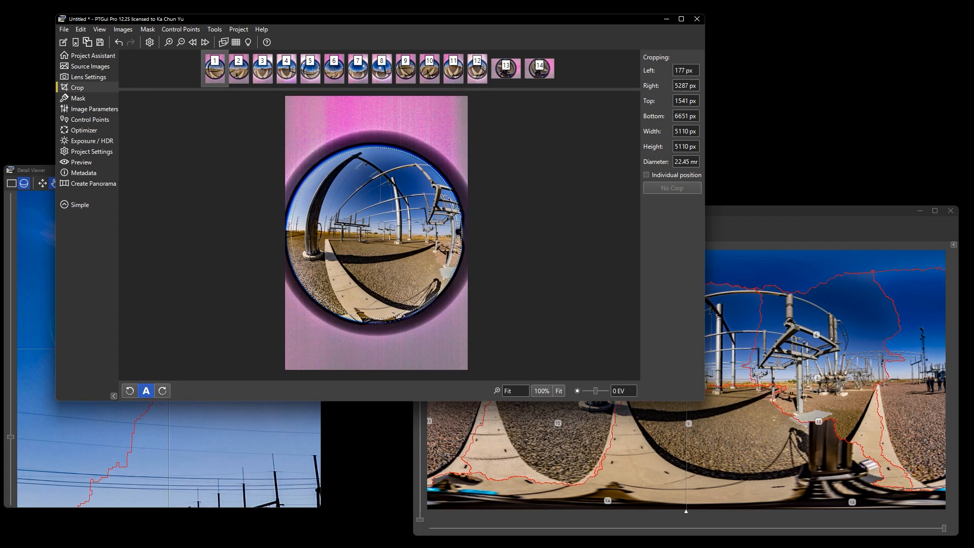
key("Right")
key("Right")
key("Right")
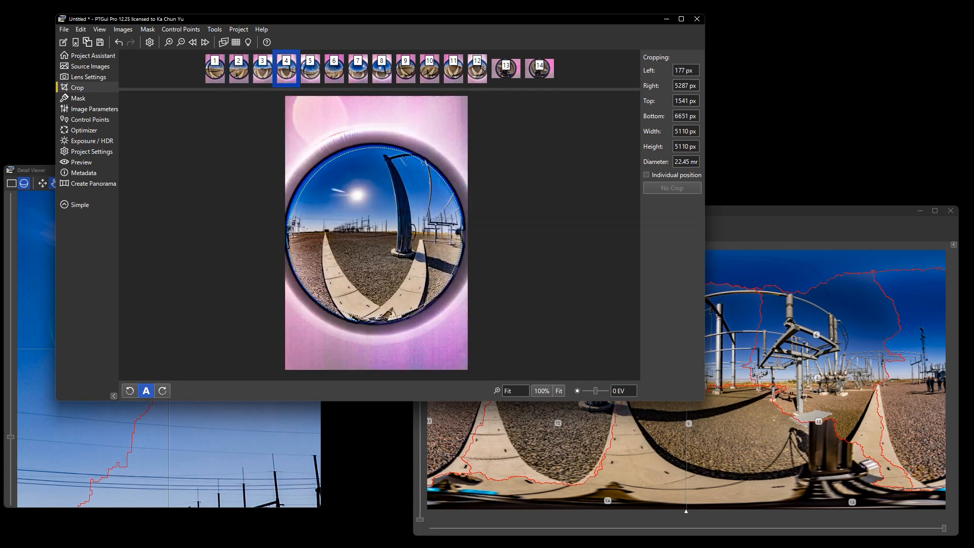
key("Home")
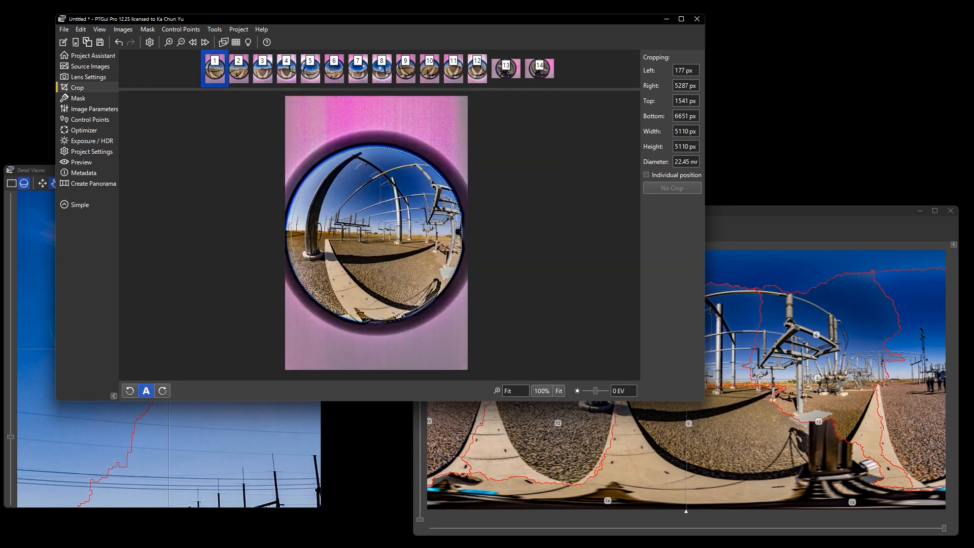
key("Right")
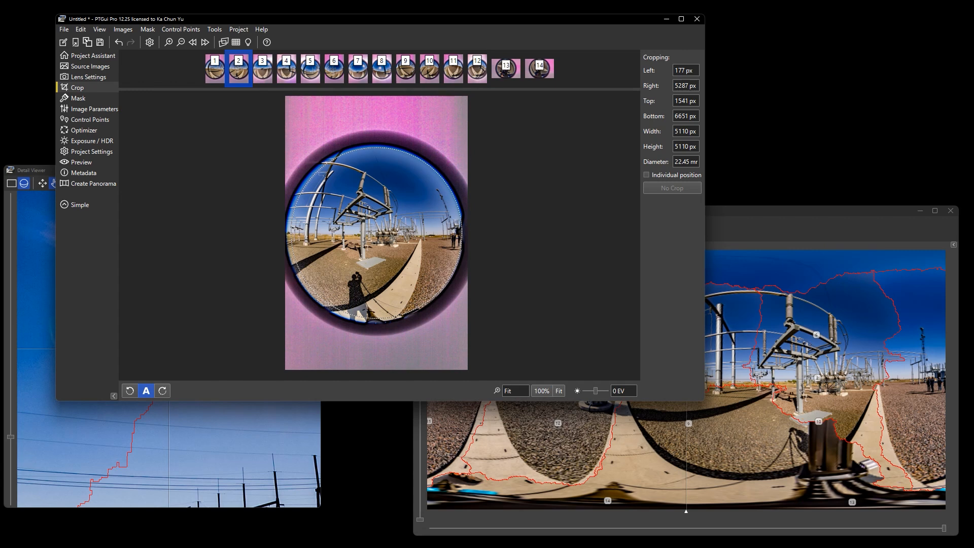
key("Right")
key("Right")
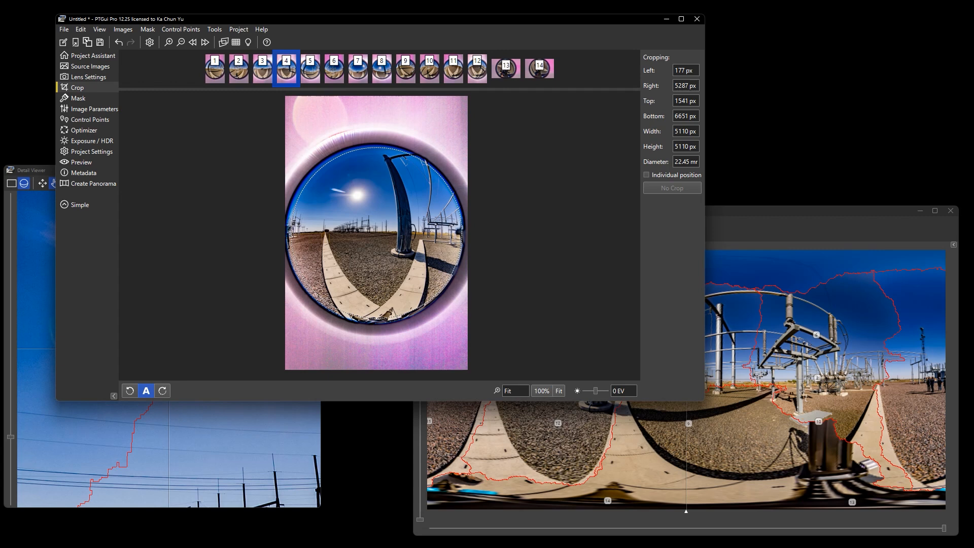
key("Right")
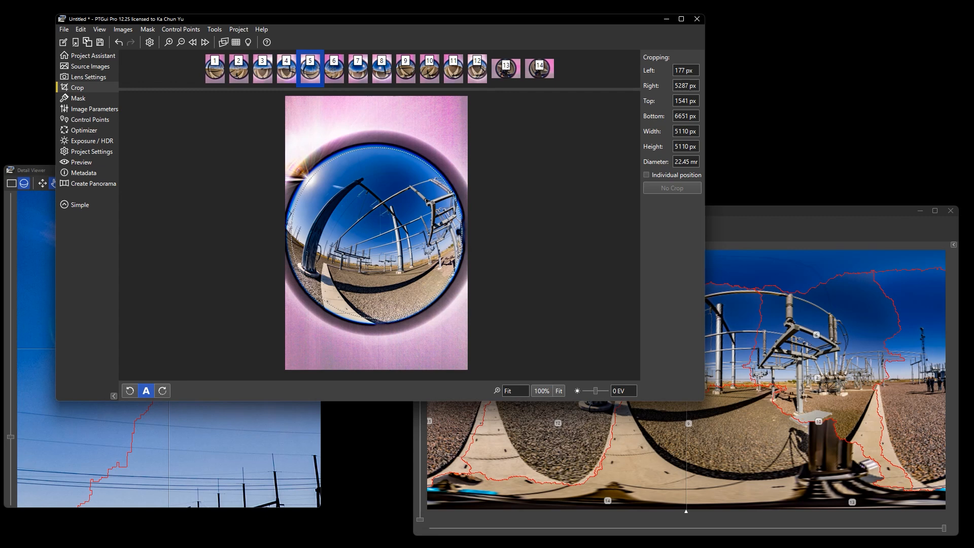
key("Right")
key("Right")
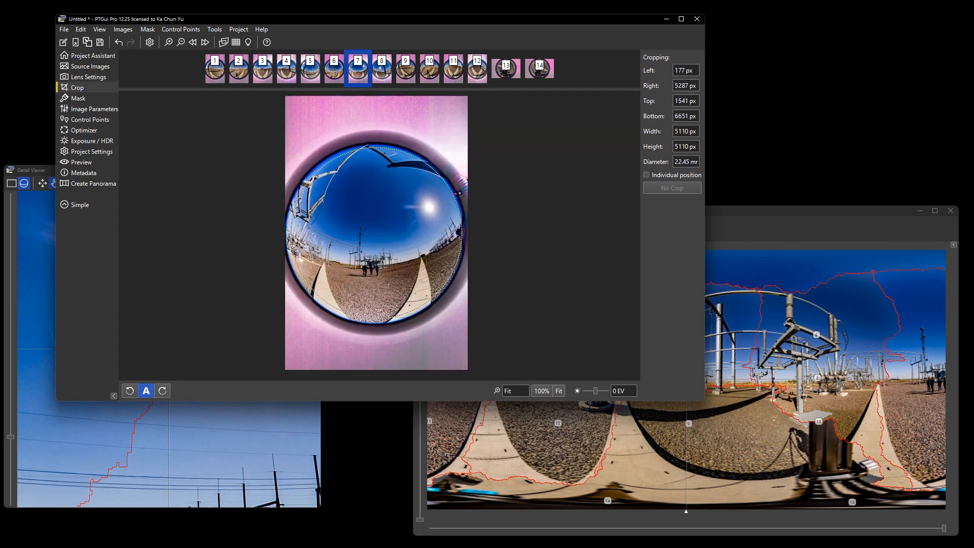
key("Right")
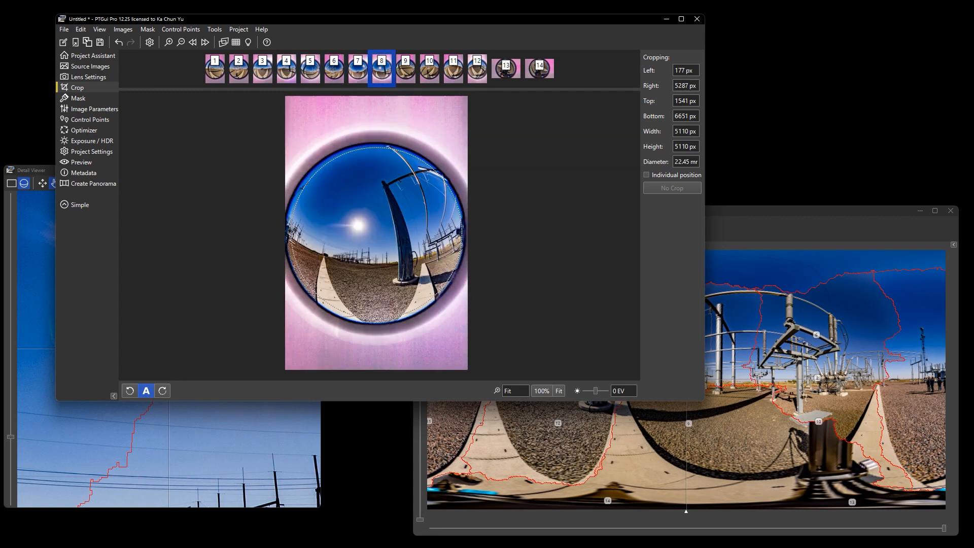
key("Right")
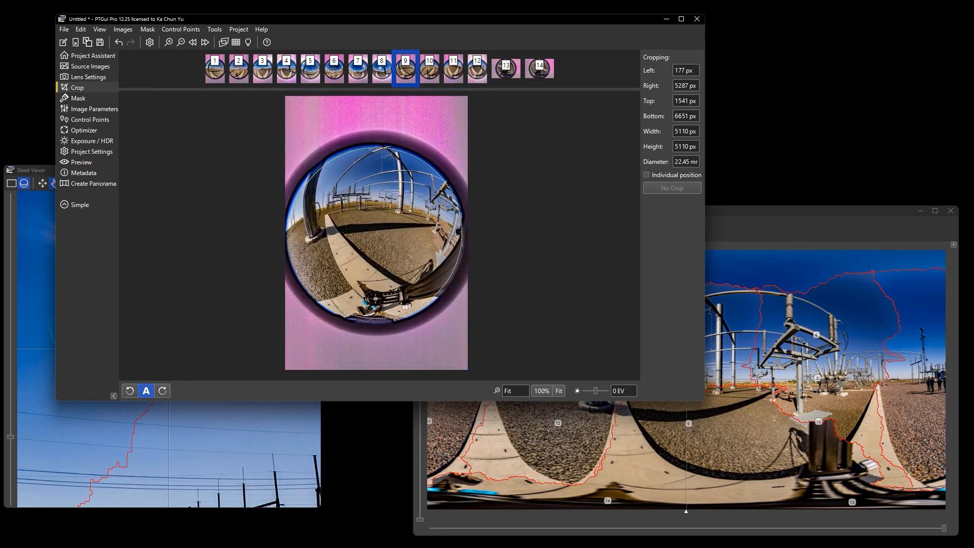
key("Right")
key("Right")
key("Right")
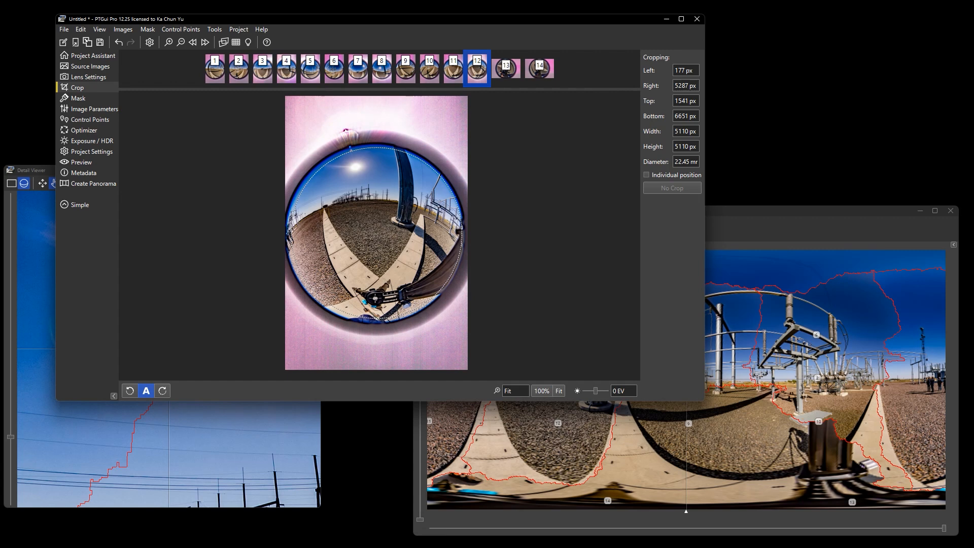
key("Right")
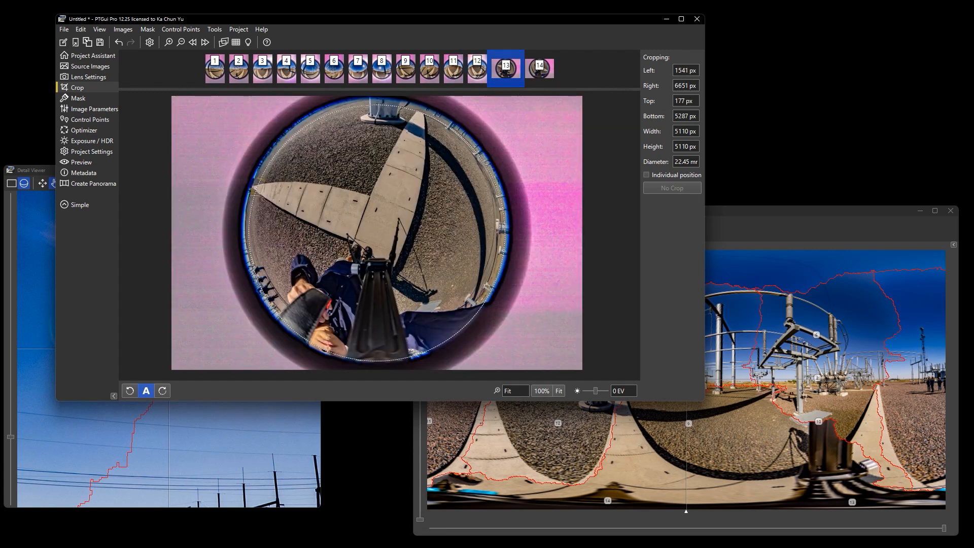
key("Right")
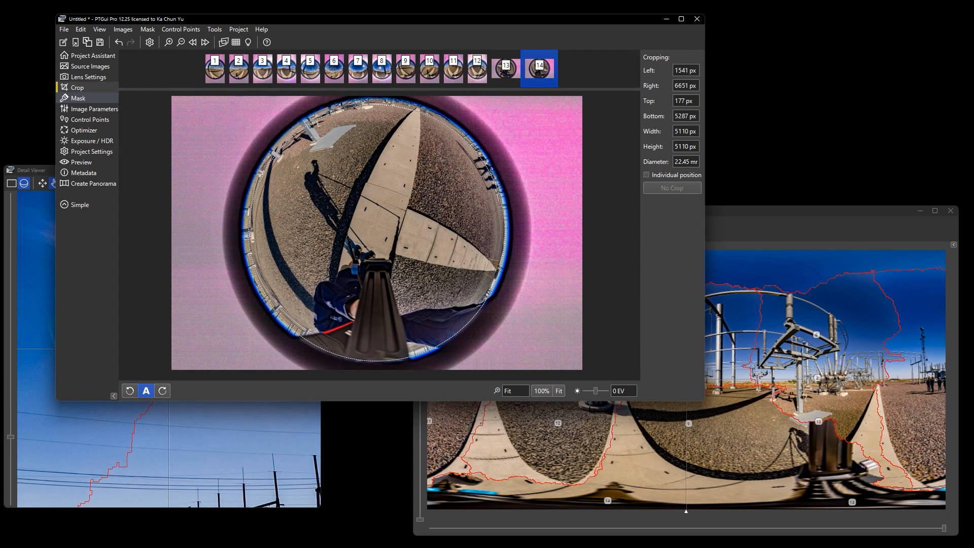
Step: Paint red mask strokes along the lower rim of the fisheye circle on images 1 and 2
left_click(78, 98)
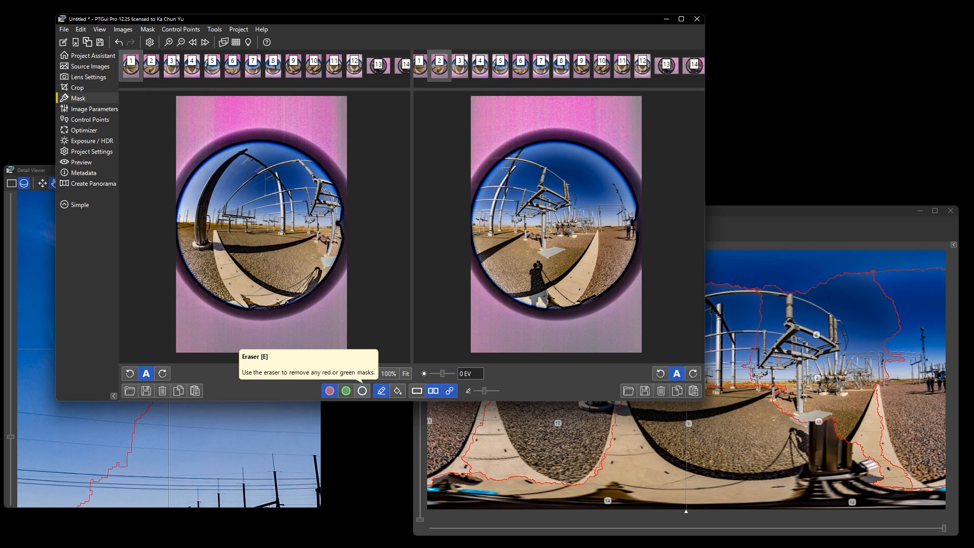
mouse_move(256, 312)
left_mouse_down()
mouse_move(248, 314)
mouse_move(299, 306)
mouse_move(330, 286)
left_mouse_up()
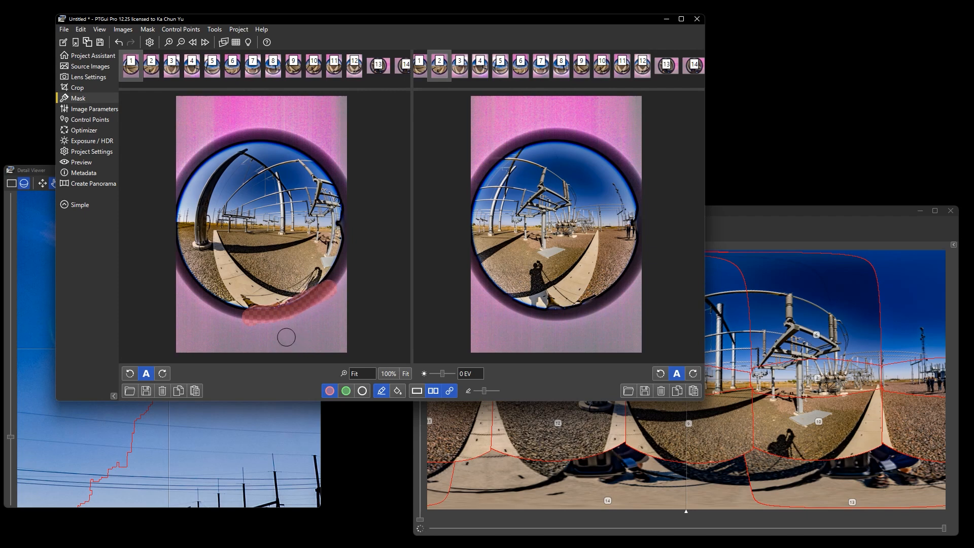
mouse_move(538, 313)
left_mouse_down()
mouse_move(533, 319)
mouse_move(593, 306)
left_mouse_up()
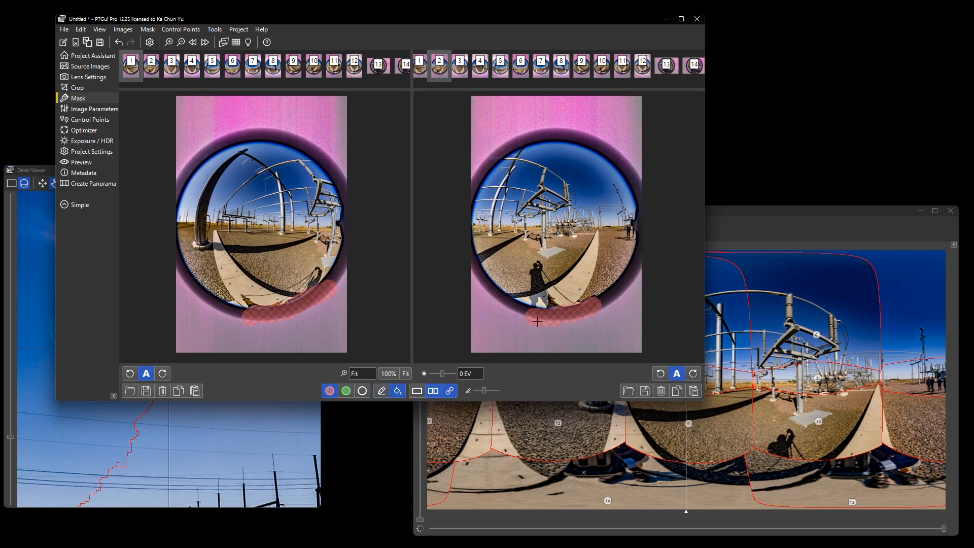
Step: Undo the red mask strokes on images 1 and 2
key("ctrl+z")
key("ctrl+z")
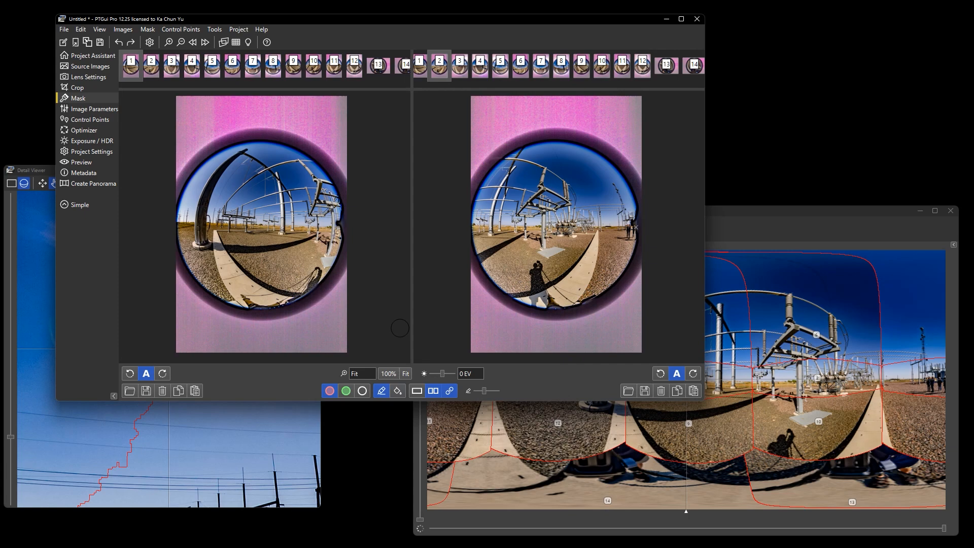
Step: Try a short red mask stroke on the lower rim of image 1 and erase it
left_click_drag(255, 317, 292, 316)
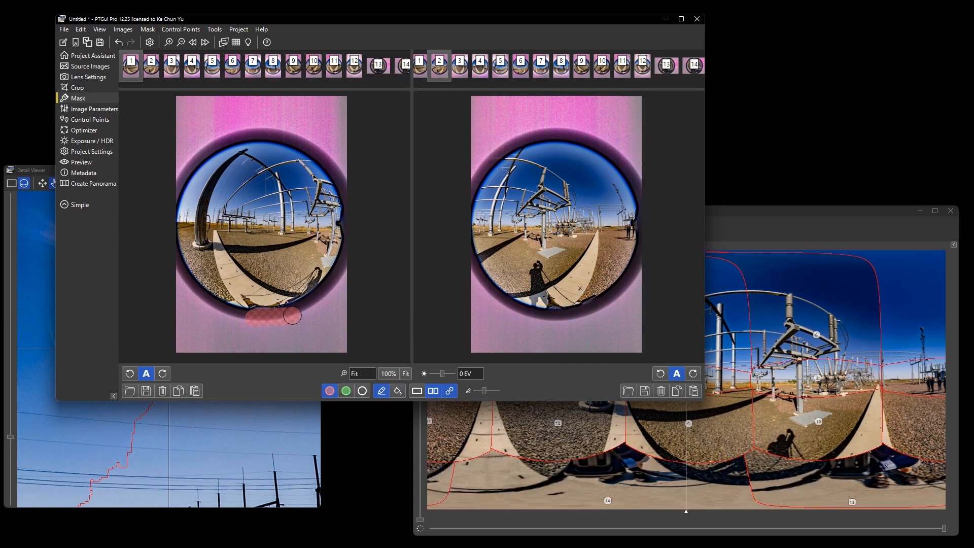
left_click(362, 390)
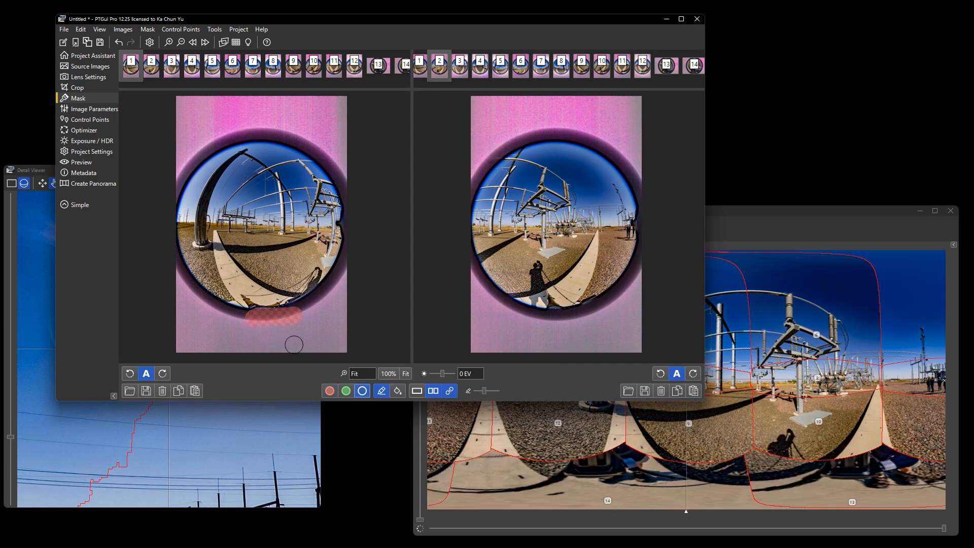
left_click_drag(245, 315, 308, 325)
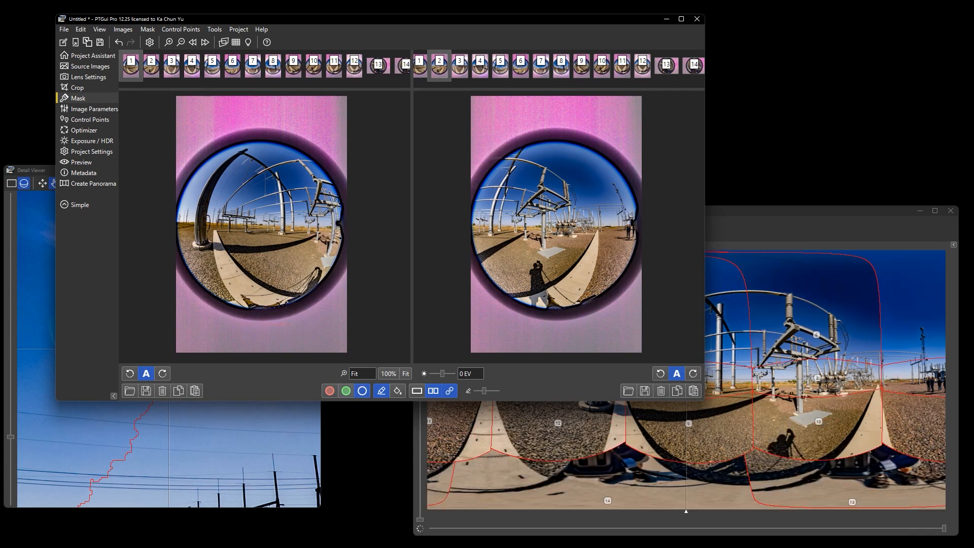
Step: Try a green include mask over the distant substation structures in the middle of image 1 and erase it
left_click(346, 391)
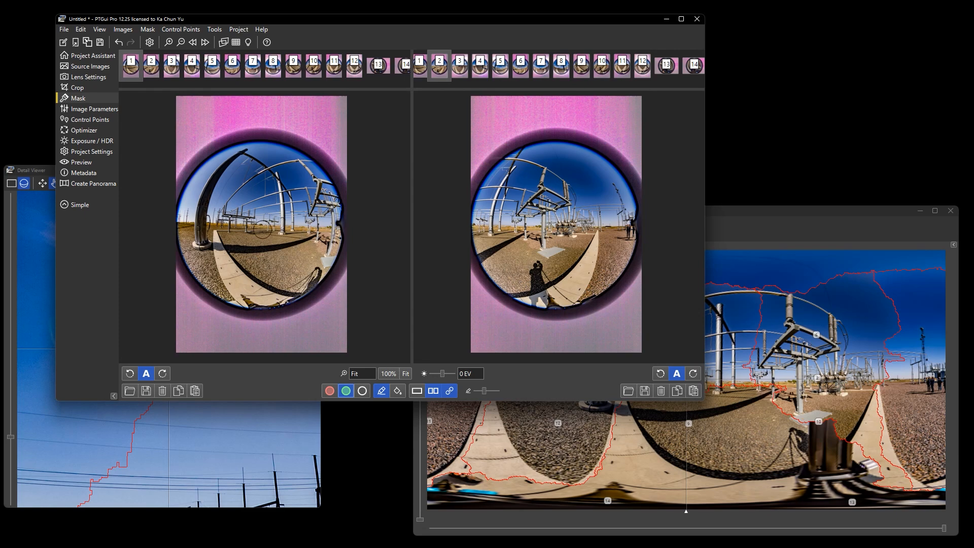
left_click_drag(261, 230, 278, 227)
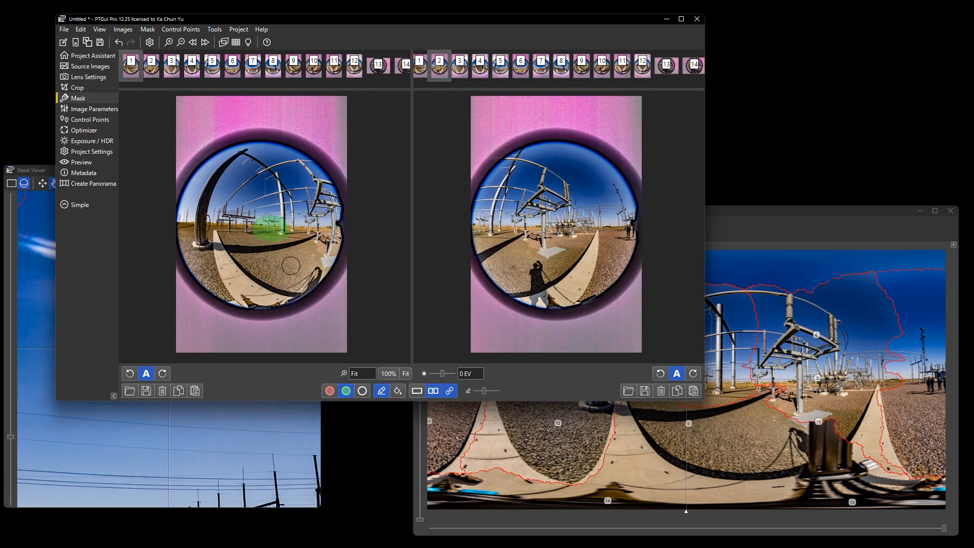
left_click(362, 391)
mouse_move(284, 256)
left_mouse_down()
mouse_move(260, 217)
mouse_move(293, 230)
mouse_move(274, 232)
mouse_move(268, 220)
mouse_move(266, 235)
left_mouse_up()
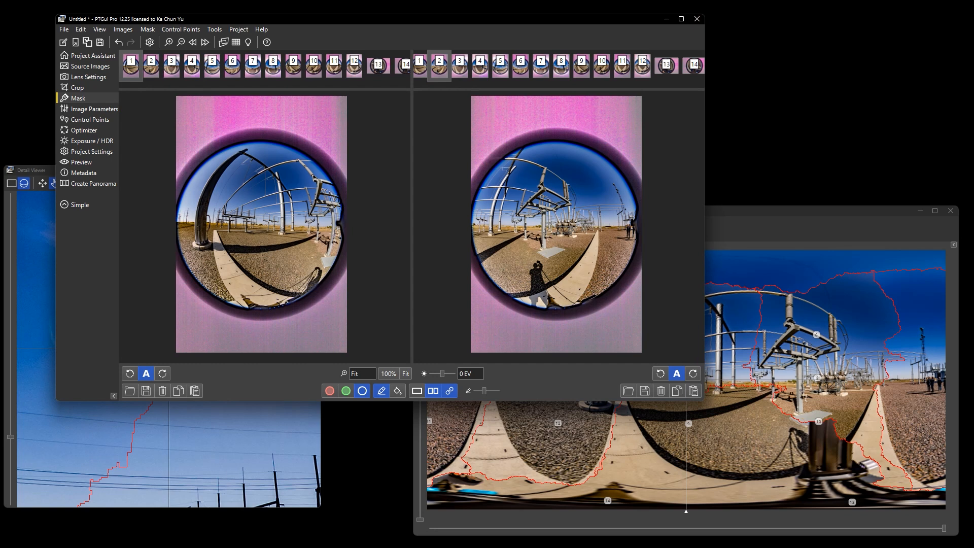
Step: Close the Panorama Editor and enlarge the main window so both mask images have more room
left_click_drag(507, 19, 455, 12)
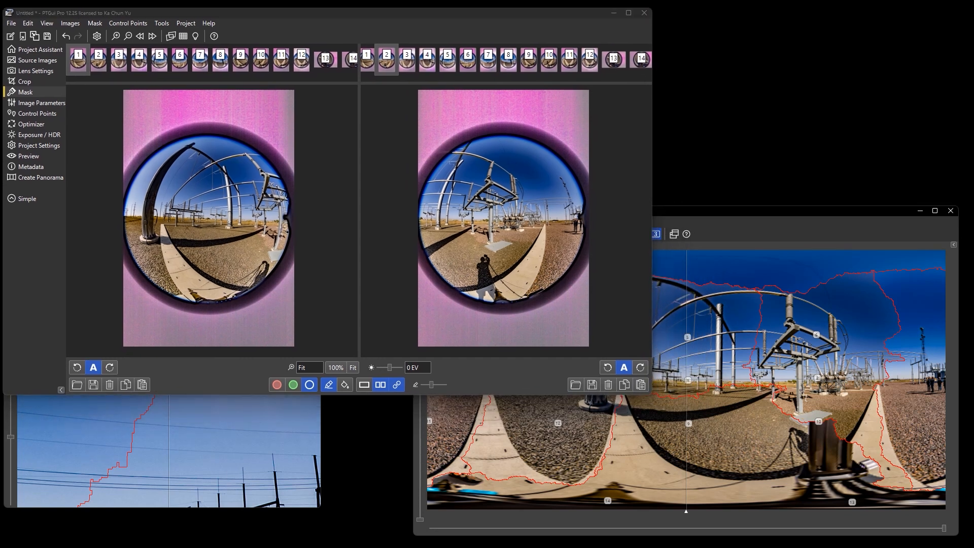
left_click(951, 210)
left_click_drag(652, 395, 963, 536)
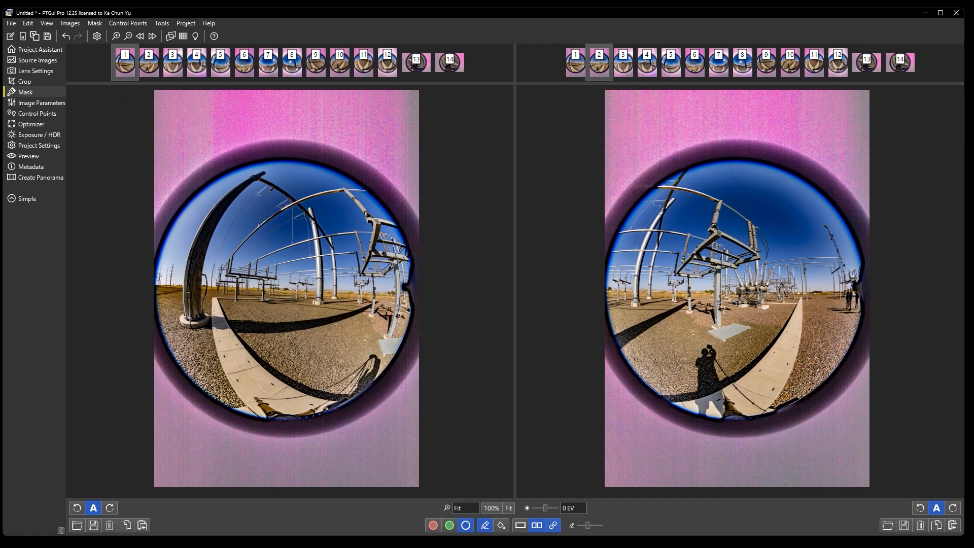
Step: Try a red mask over the lower rim of image 1 with a larger brush and trim it with a small eraser
left_click_drag(588, 525, 596, 525)
left_click(433, 525)
left_click_drag(279, 449, 345, 432)
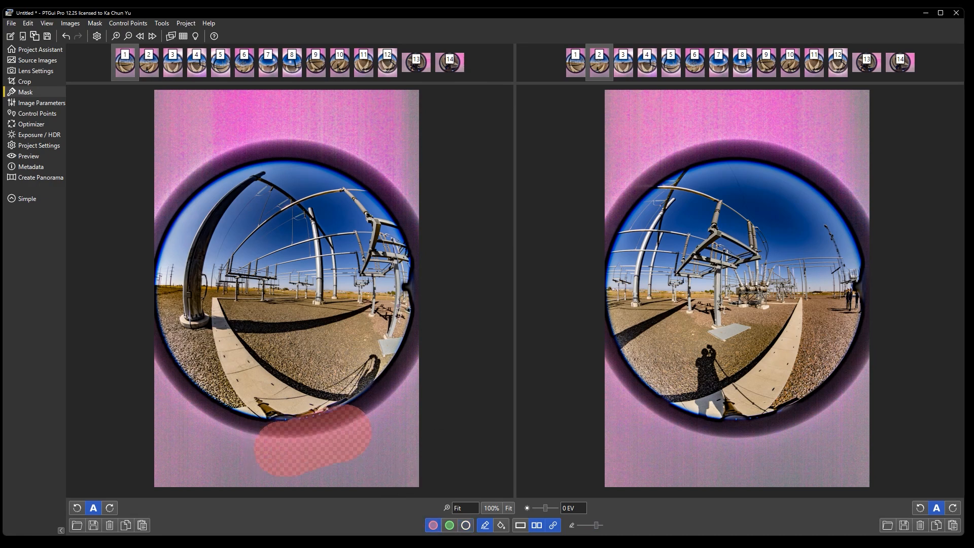
left_click_drag(596, 525, 580, 525)
mouse_move(377, 412)
left_mouse_down()
mouse_move(374, 434)
mouse_move(385, 416)
mouse_move(365, 422)
mouse_move(378, 406)
mouse_move(354, 403)
left_mouse_up()
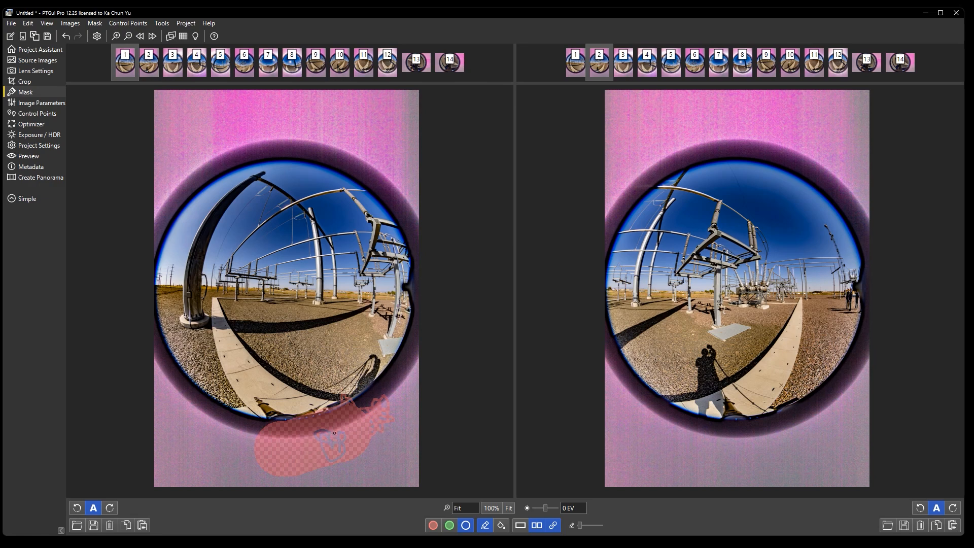
Step: Erase all of the trial red mask from the lower rim of image 1
scroll(316, 438, "up", 3)
mouse_move(315, 446)
left_mouse_down()
mouse_move(268, 449)
mouse_move(406, 397)
mouse_move(364, 448)
mouse_move(260, 483)
mouse_move(334, 455)
mouse_move(369, 381)
mouse_move(351, 405)
left_mouse_up()
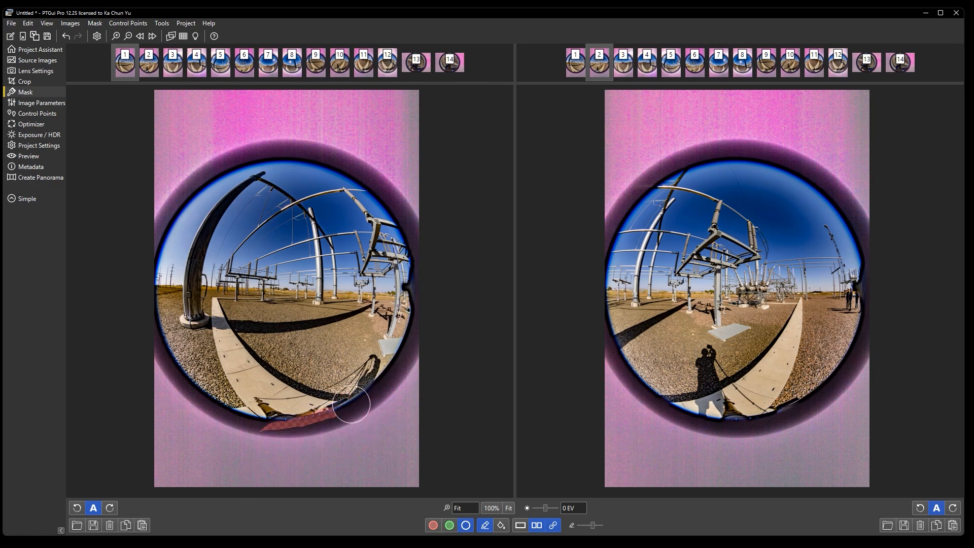
scroll(342, 425, "down", 4)
left_click_drag(333, 415, 277, 427)
left_click_drag(341, 413, 334, 415)
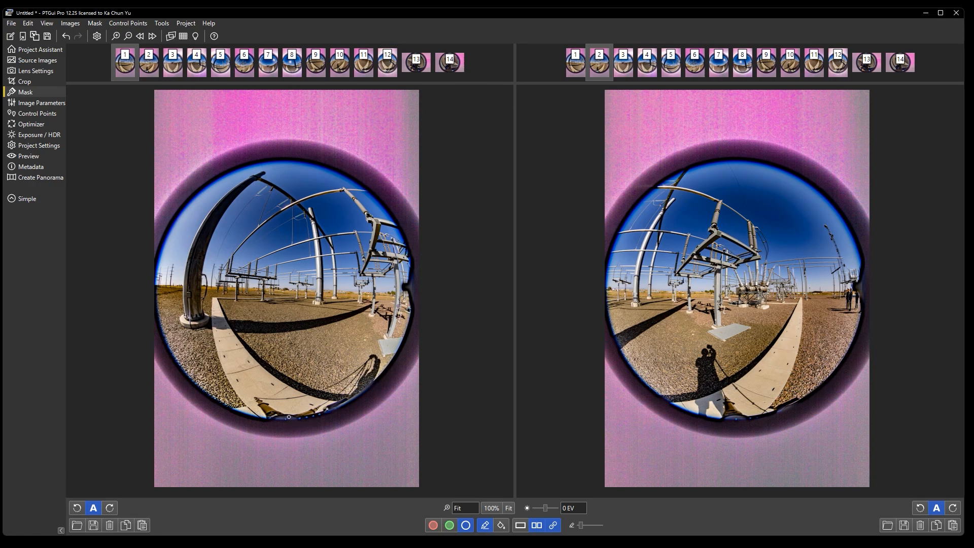
Step: Paint a red mask along the lower rim of image 1, covering the dark edge below the tripod legs
scroll(302, 433, "up", 5)
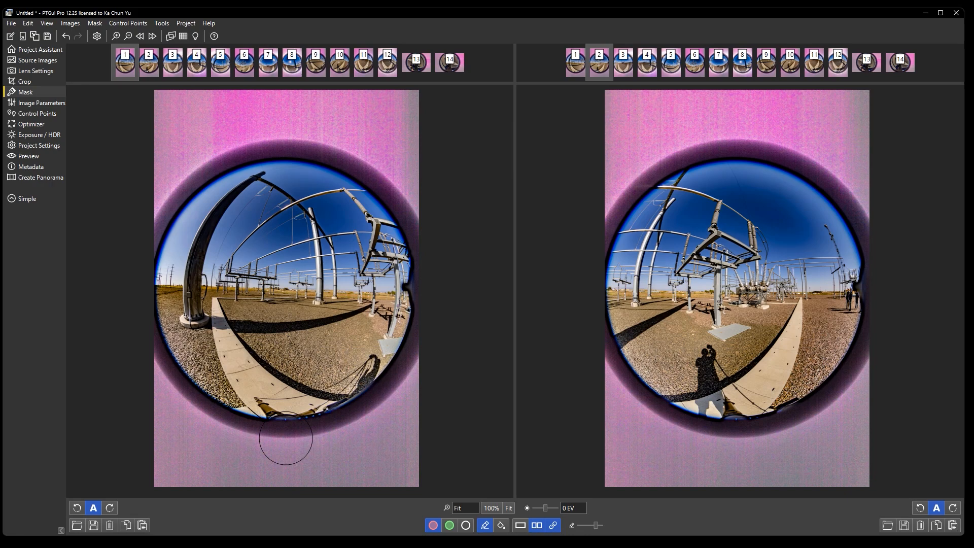
scroll(287, 439, "up", 3)
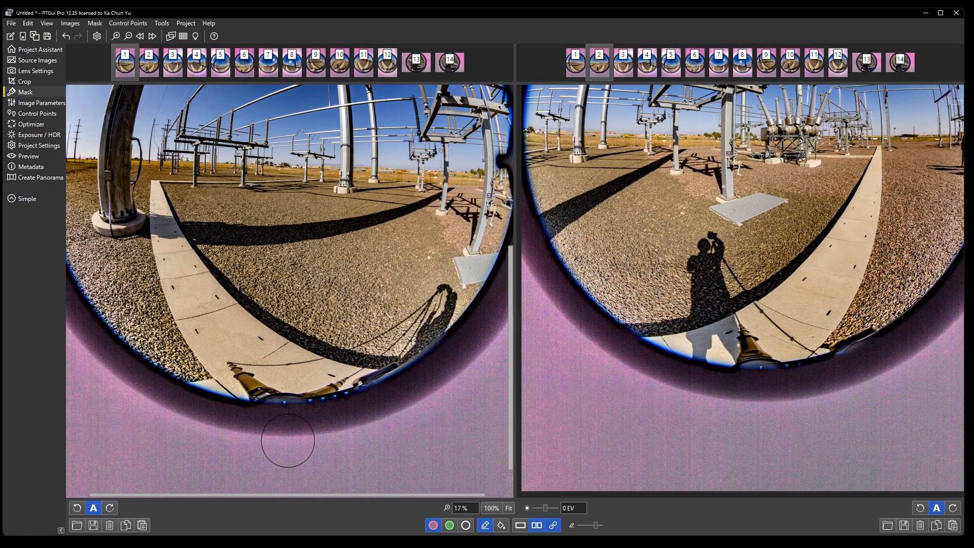
scroll(296, 435, "down", 3)
scroll(301, 429, "up", 5)
scroll(317, 410, "down", 1)
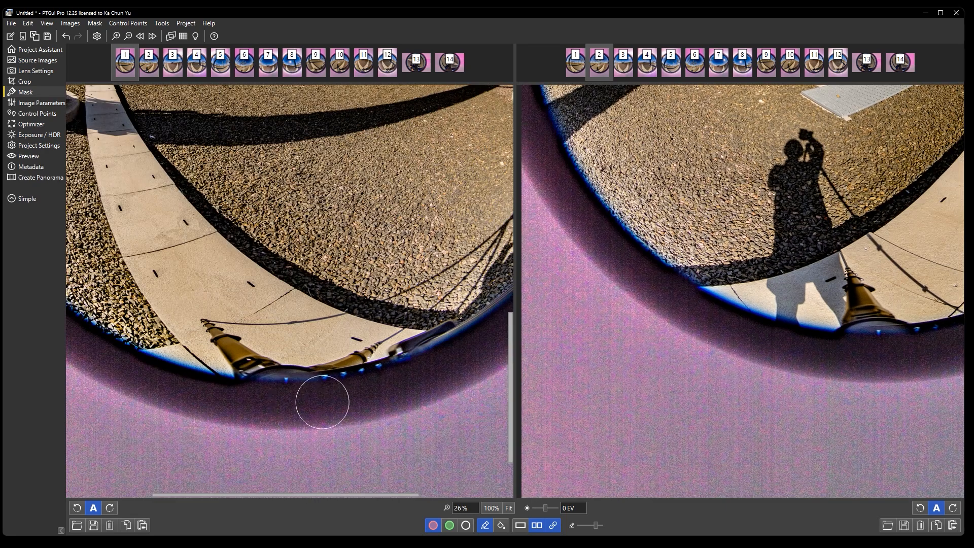
mouse_move(344, 398)
left_mouse_down()
mouse_move(235, 434)
mouse_move(315, 428)
left_mouse_up()
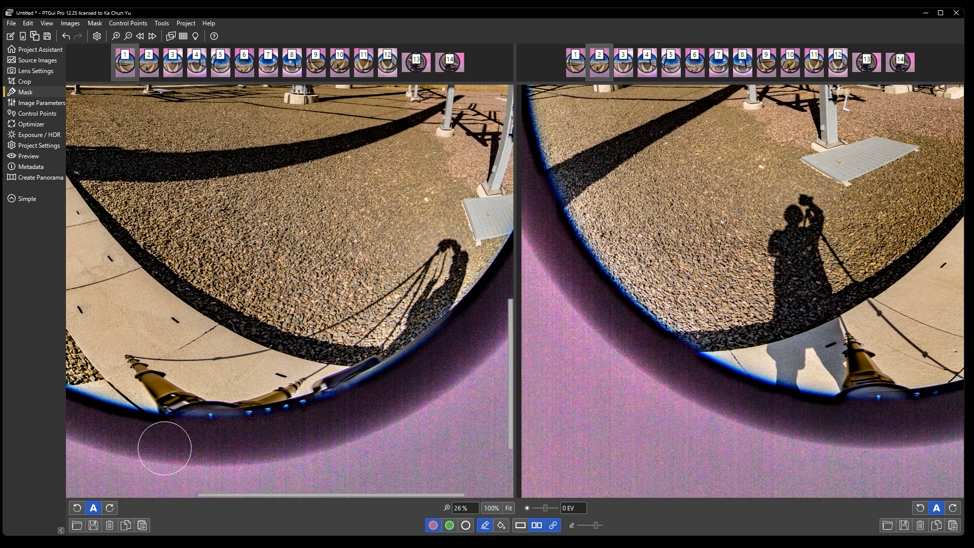
mouse_move(177, 435)
left_mouse_down()
mouse_move(287, 427)
mouse_move(372, 386)
left_mouse_up()
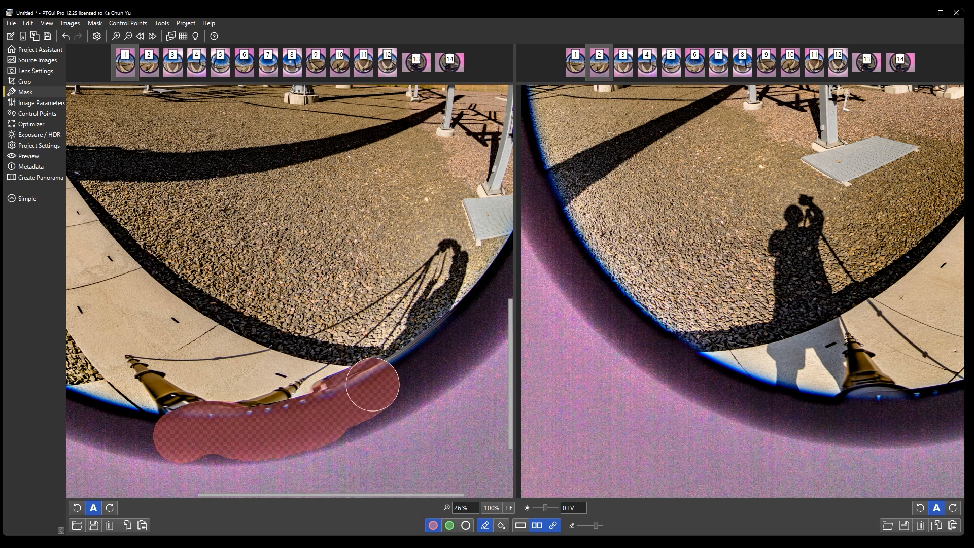
Step: Mask the right rim of image 1 in red, using a smaller brush for the dark bump protruding into the picture
scroll(322, 441, "up", 6)
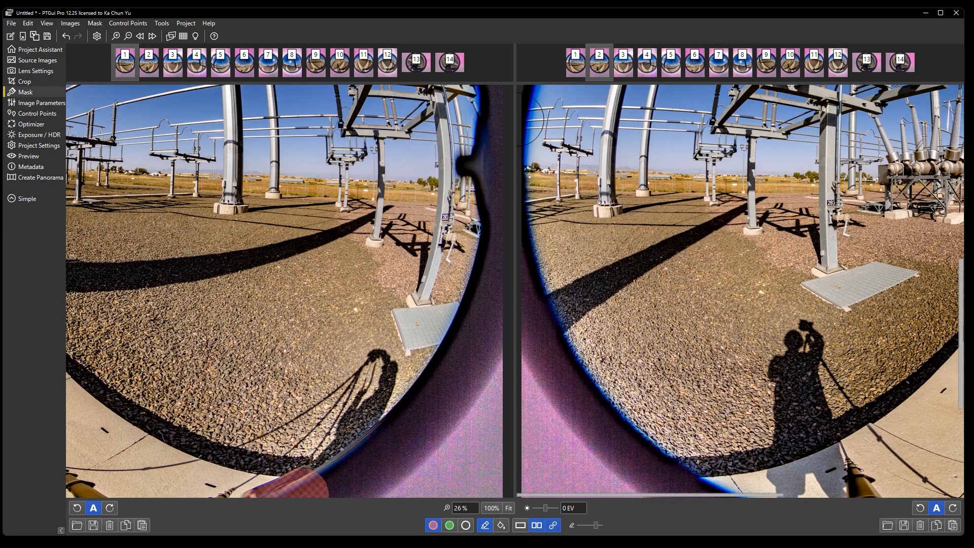
left_click_drag(500, 124, 500, 228)
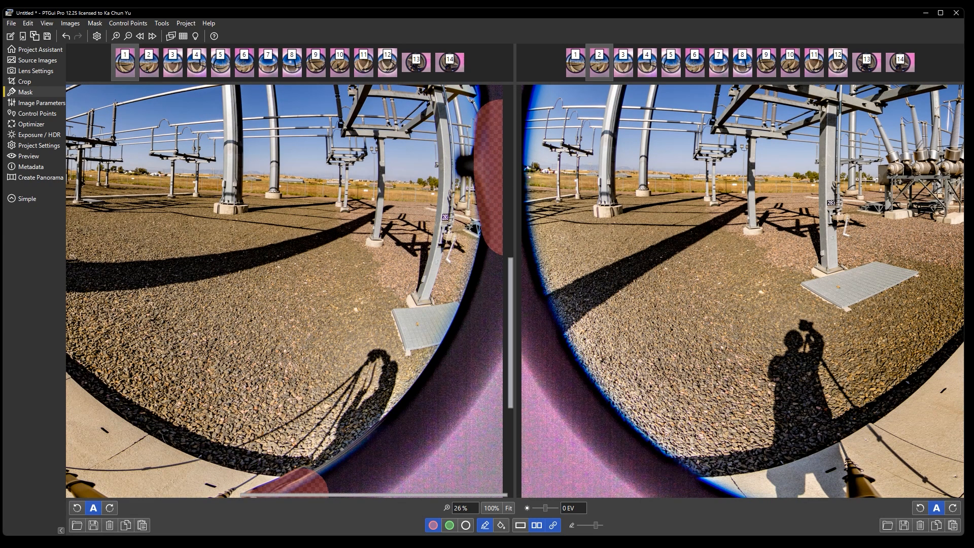
key("[")
key("[")
key("[")
key("[")
left_click(468, 164)
left_click_drag(465, 165, 482, 174)
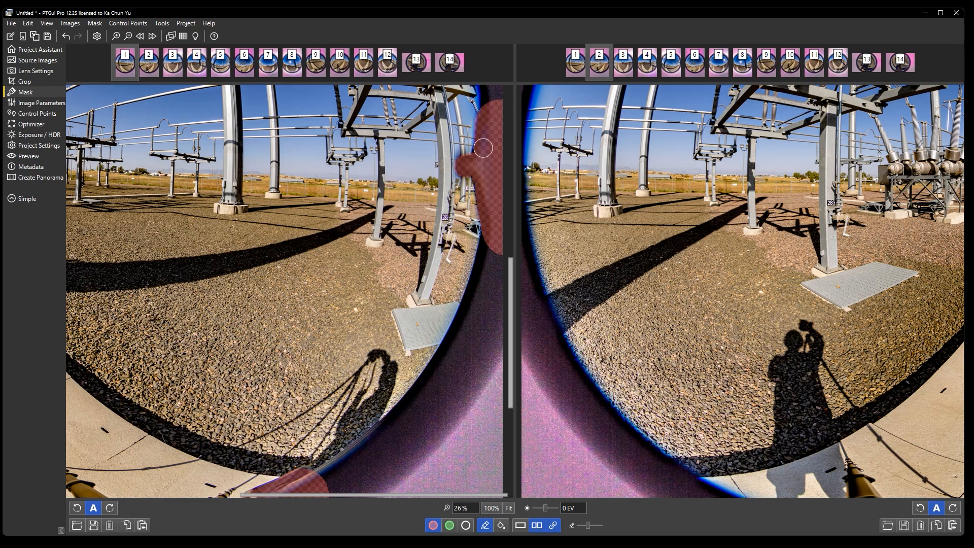
Step: Fill out the red mask's outer edge along the lower rim of image 1
mouse_move(220, 405)
left_mouse_down()
mouse_move(283, 197)
mouse_move(384, 203)
left_mouse_up()
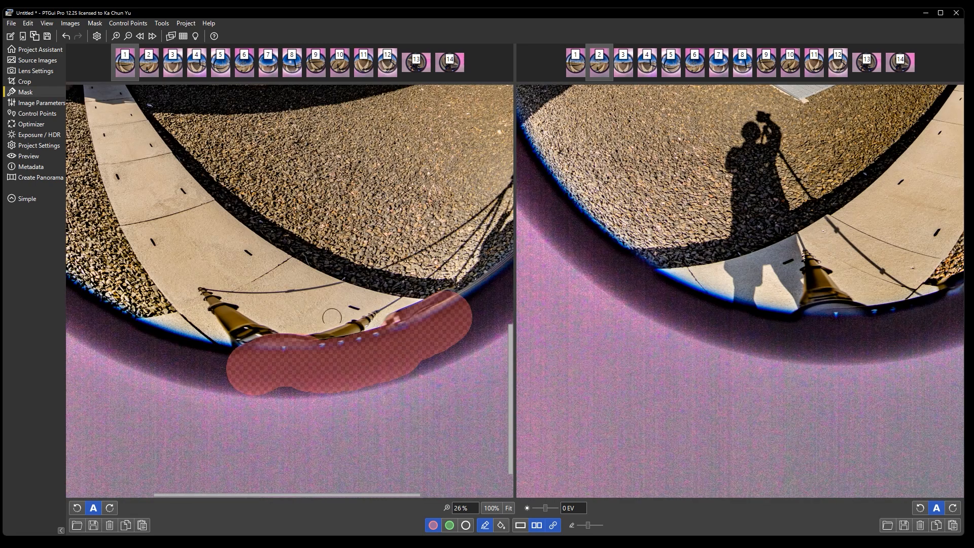
mouse_move(258, 388)
left_mouse_down()
mouse_move(416, 369)
mouse_move(460, 344)
mouse_move(459, 299)
mouse_move(470, 348)
mouse_move(454, 358)
mouse_move(323, 371)
left_mouse_up()
right_click(323, 371)
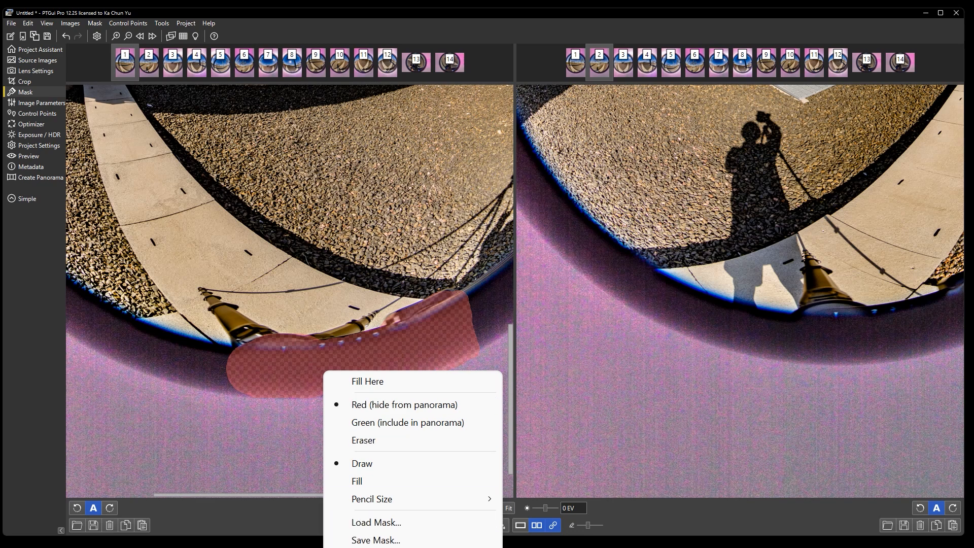
left_click(308, 291)
scroll(303, 309, "down", 5)
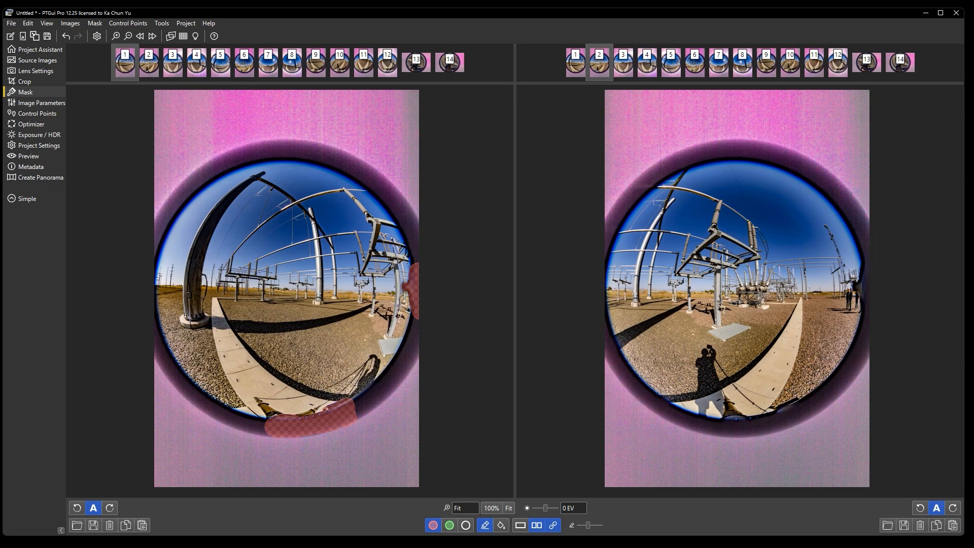
Step: Copy the mask of image 1 onto image 2 and compare its fit on both images
left_click(148, 62)
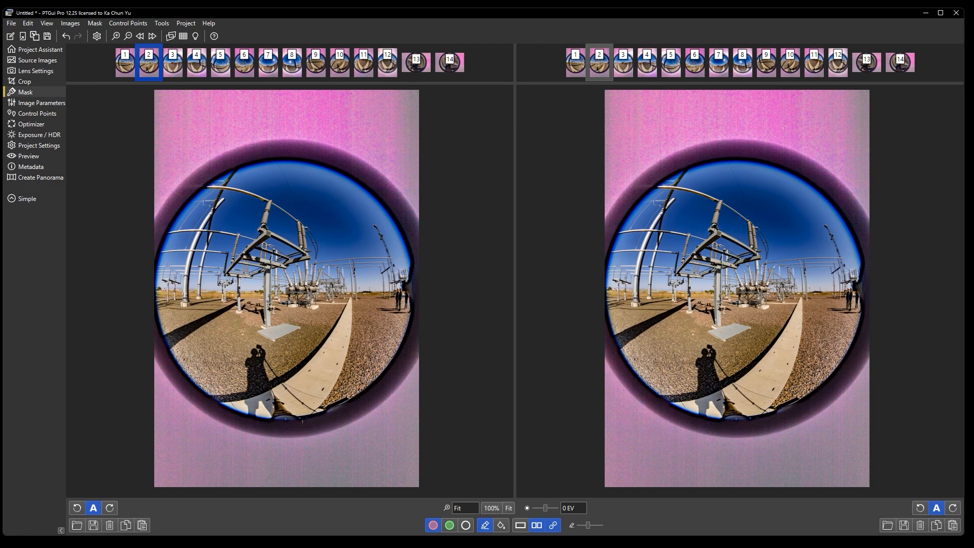
right_click(304, 432)
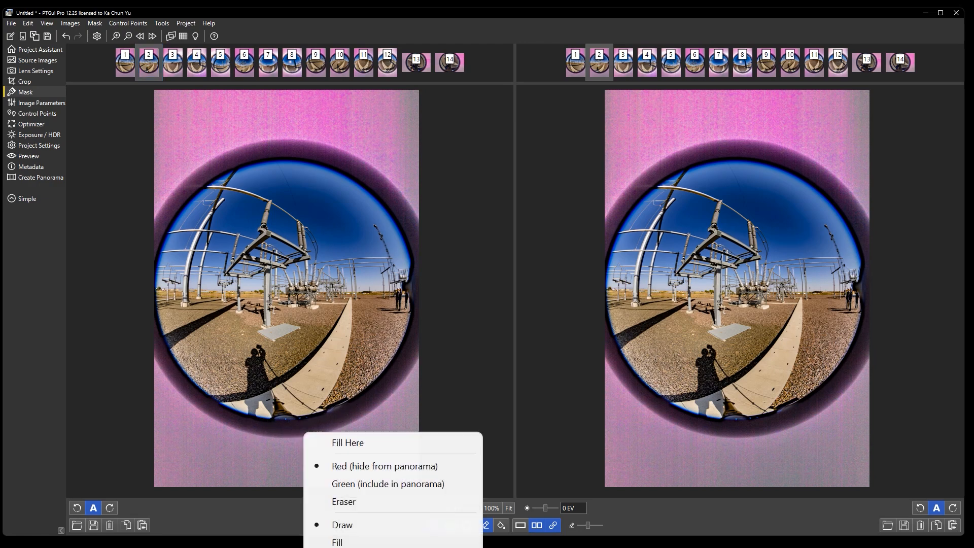
left_click(347, 443)
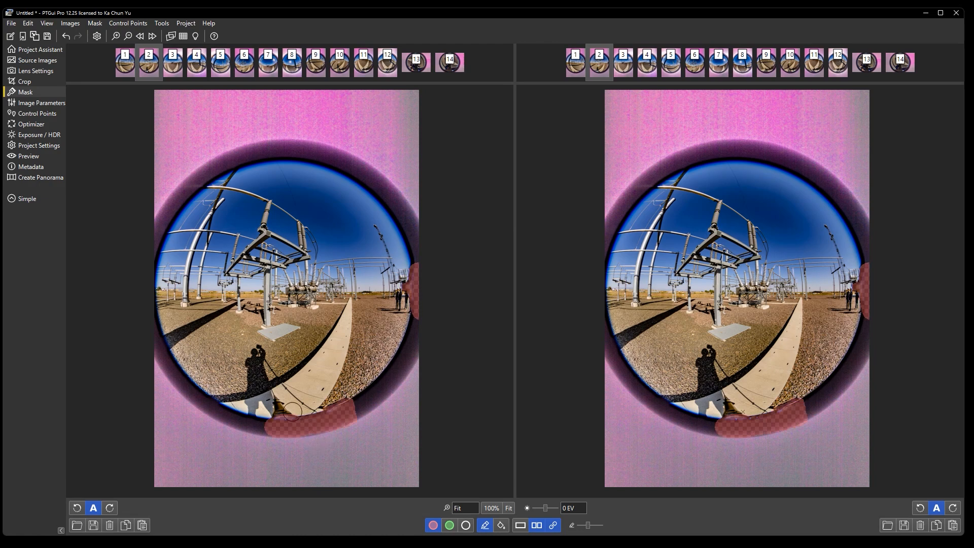
left_click(125, 62)
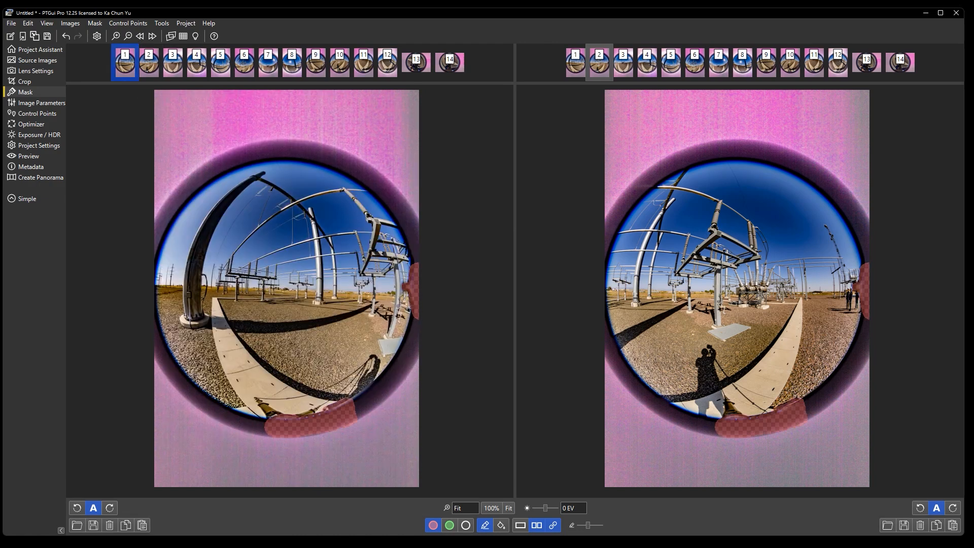
left_click(148, 63)
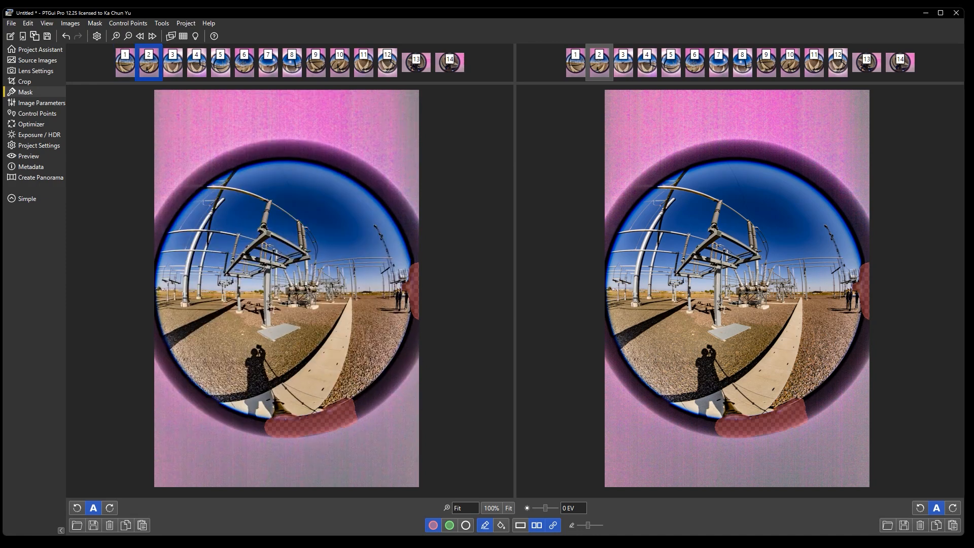
Step: Paste the same mask onto images 3 and 4
key("Page_Down")
right_click(287, 442)
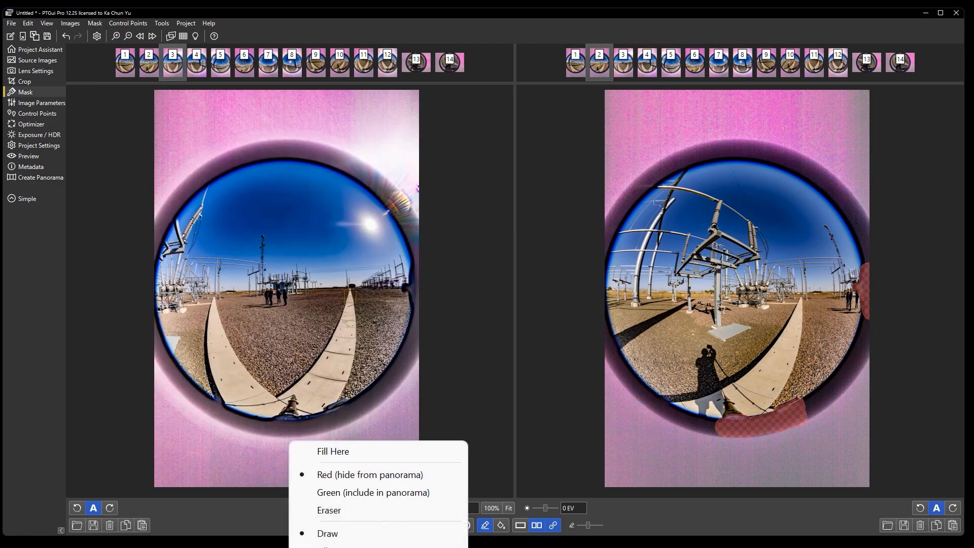
left_click(345, 547)
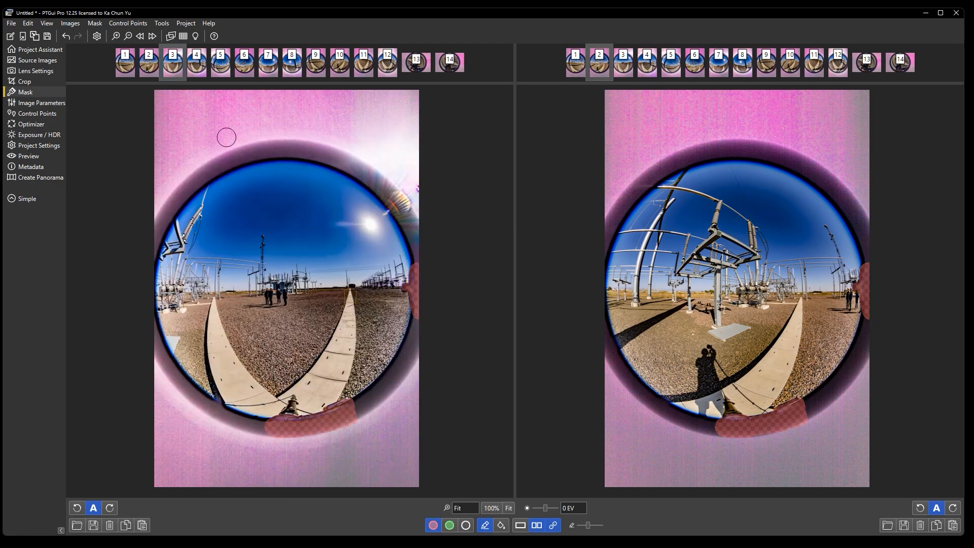
key("Page_Down")
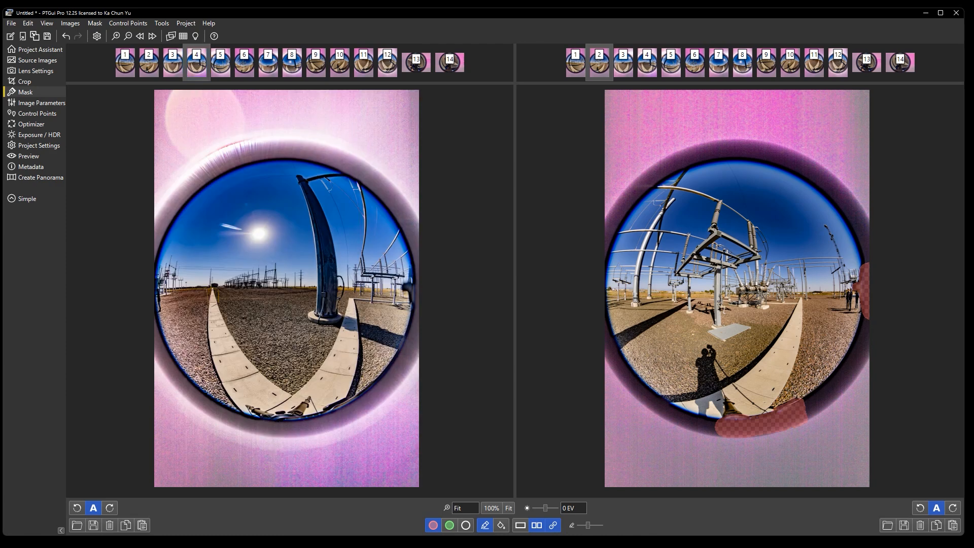
right_click(281, 452)
left_click(335, 547)
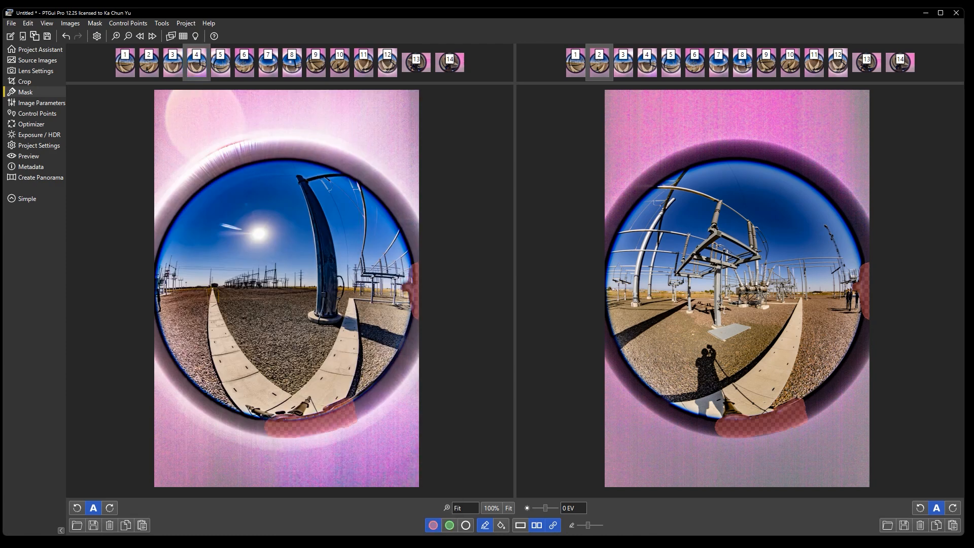
Step: Mask the dark bump on the right rim of image 5 in red and copy that mask
key("Page_Down")
scroll(384, 328, "up", 3)
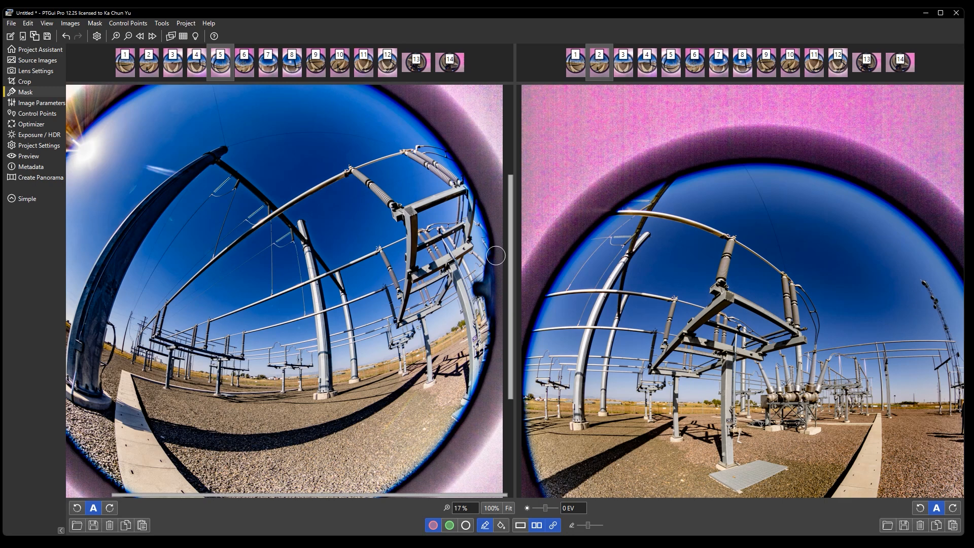
left_click_drag(495, 255, 491, 336)
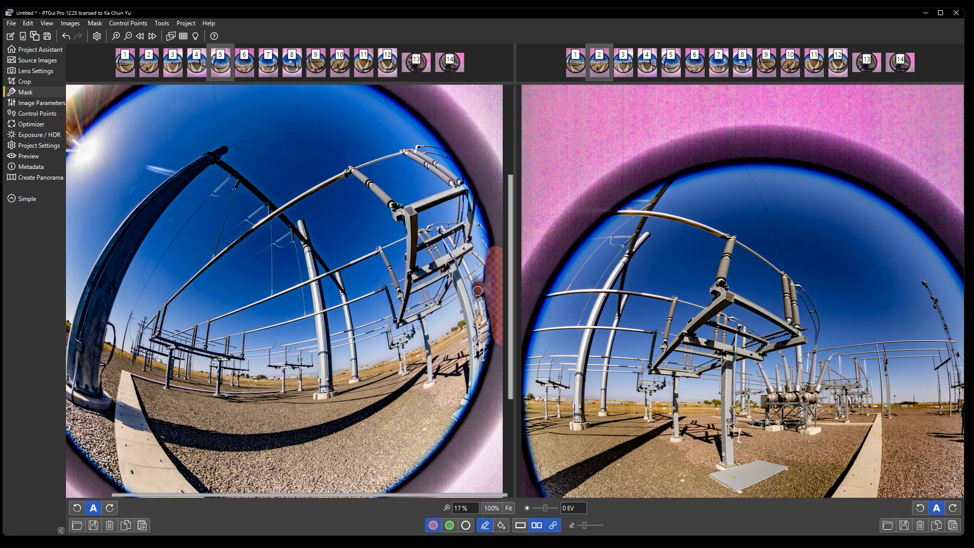
right_click(492, 296)
left_click(553, 471)
scroll(365, 305, "down", 3)
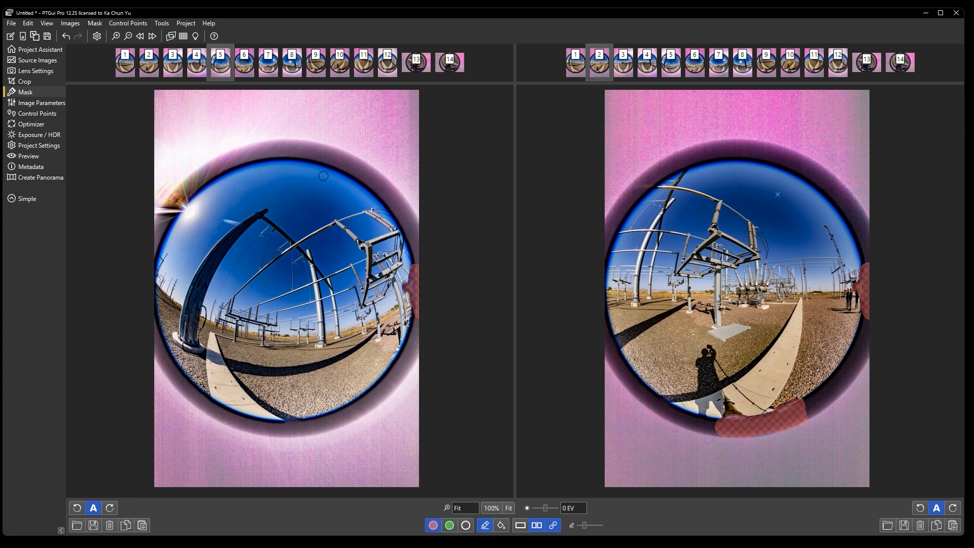
Step: Paste the mask of image 5 onto images 6, 7 and 8
left_click(244, 62)
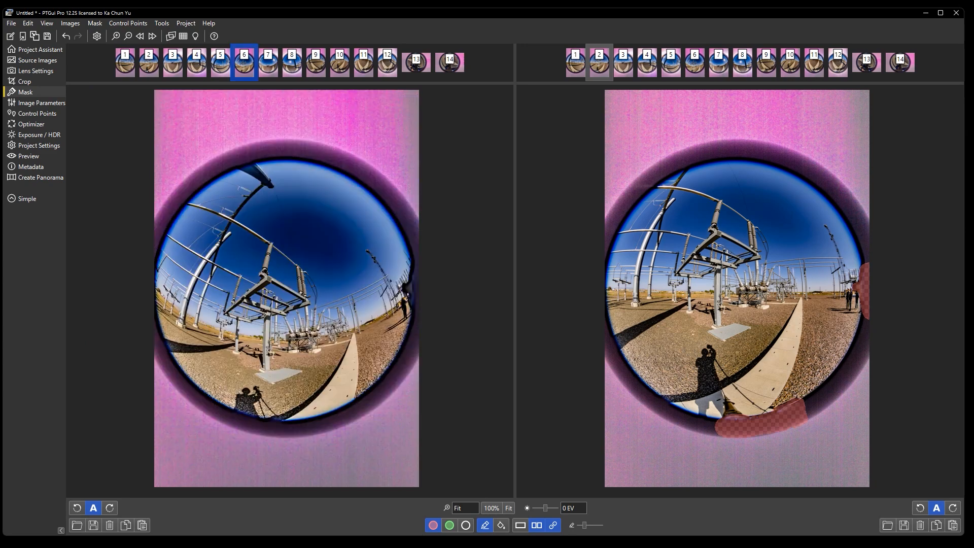
right_click(363, 330)
left_click(413, 534)
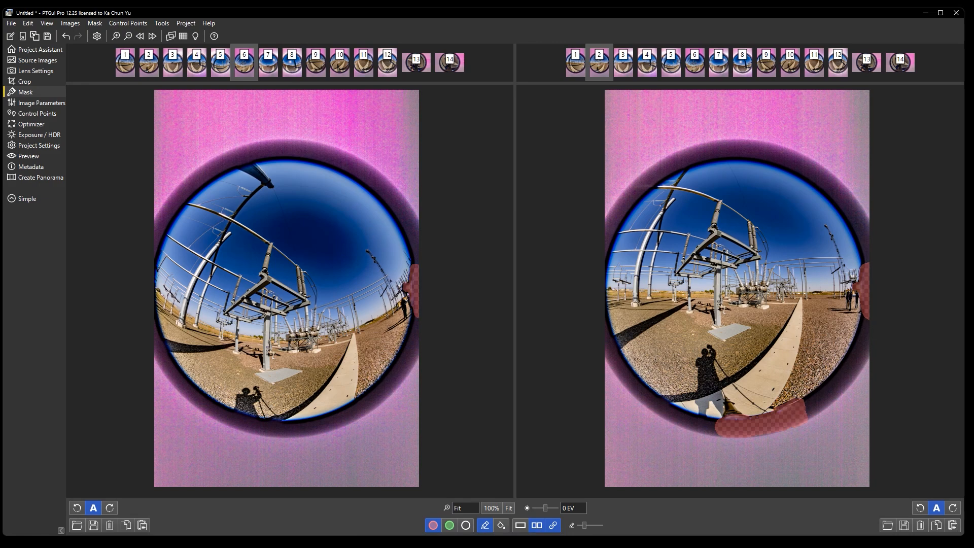
left_click(267, 62)
right_click(349, 315)
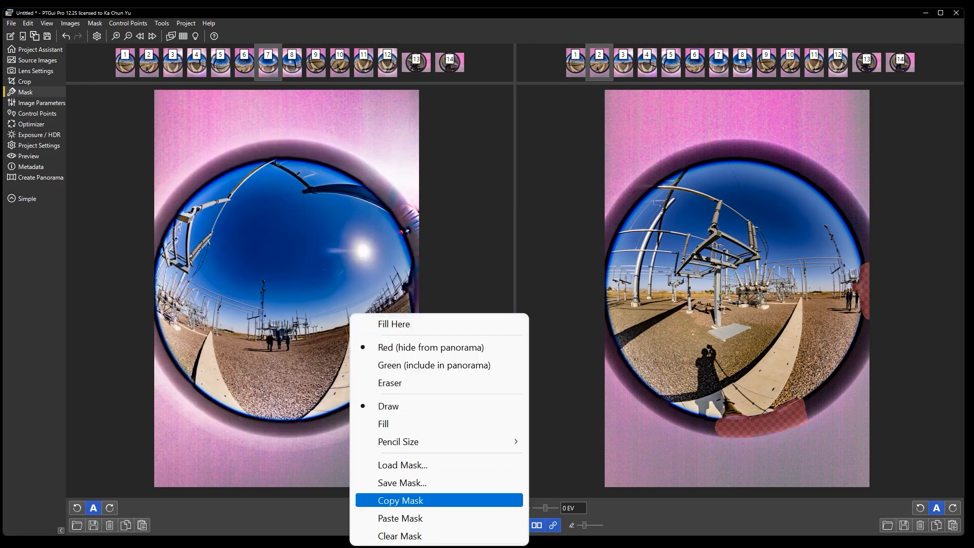
left_click(412, 516)
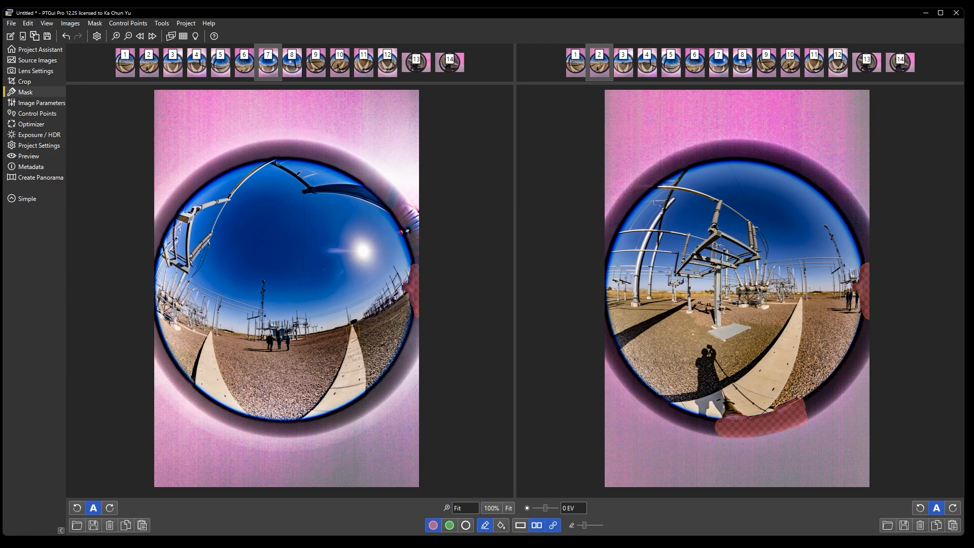
left_click(291, 62)
right_click(332, 274)
left_click(384, 480)
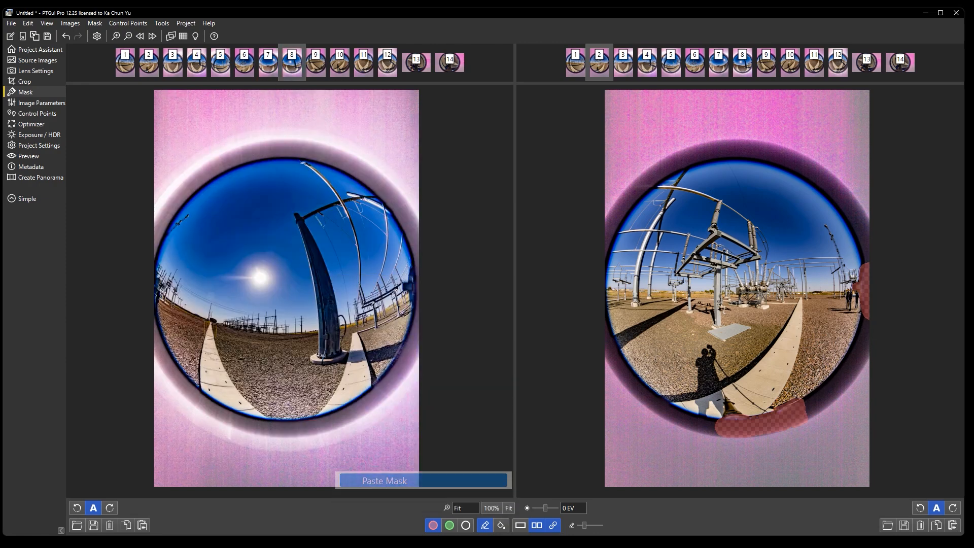
Step: Paint a red mask over the panoramic head's arm in image 9 and extend it up along the right rim
left_click(316, 62)
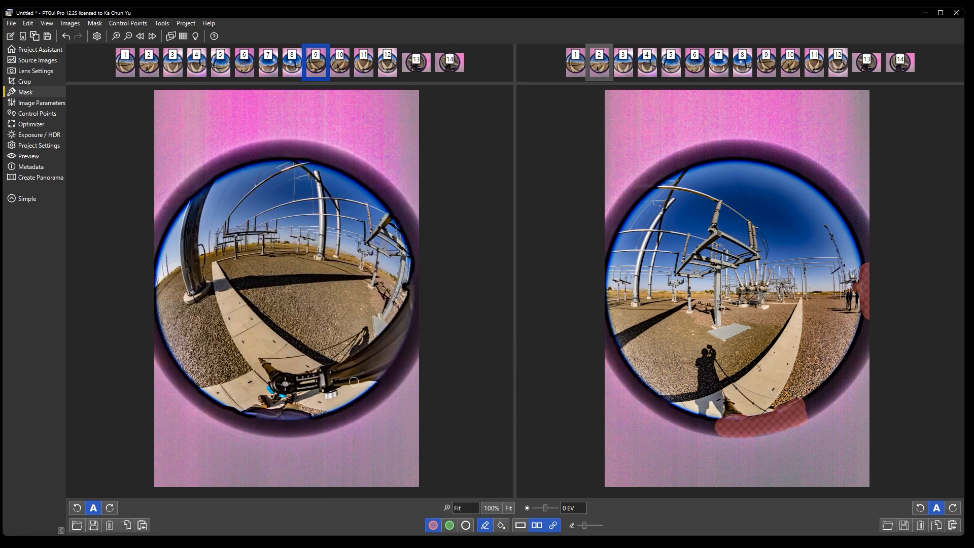
mouse_move(412, 315)
left_mouse_down()
mouse_move(365, 363)
mouse_move(332, 378)
mouse_move(340, 375)
left_mouse_up()
scroll(343, 374, "up", 2)
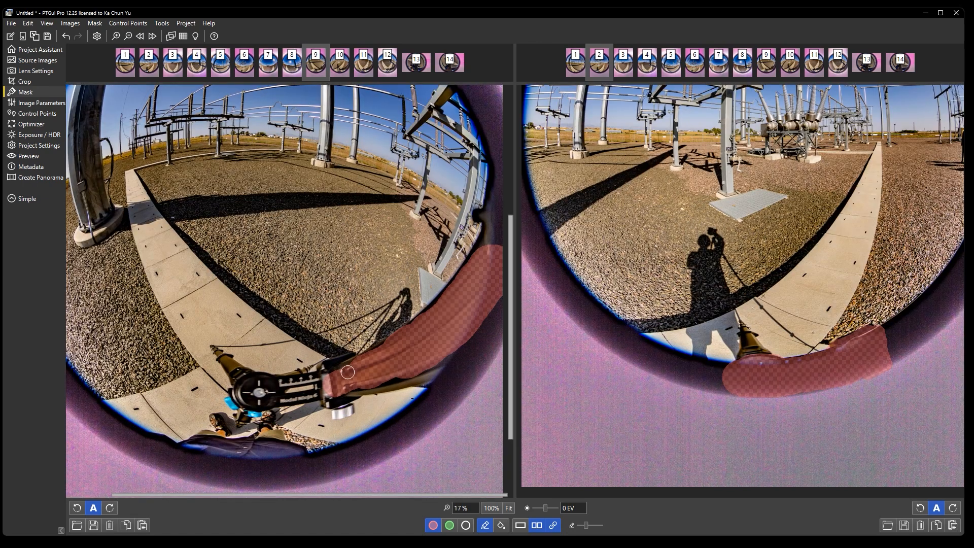
mouse_move(326, 381)
left_mouse_down()
mouse_move(327, 401)
mouse_move(471, 363)
left_mouse_up()
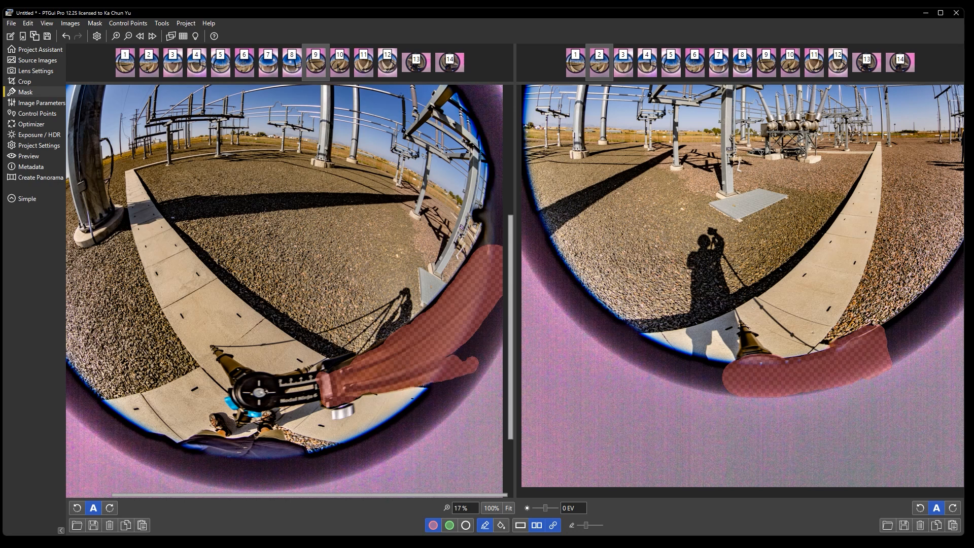
left_click_drag(492, 232, 476, 265)
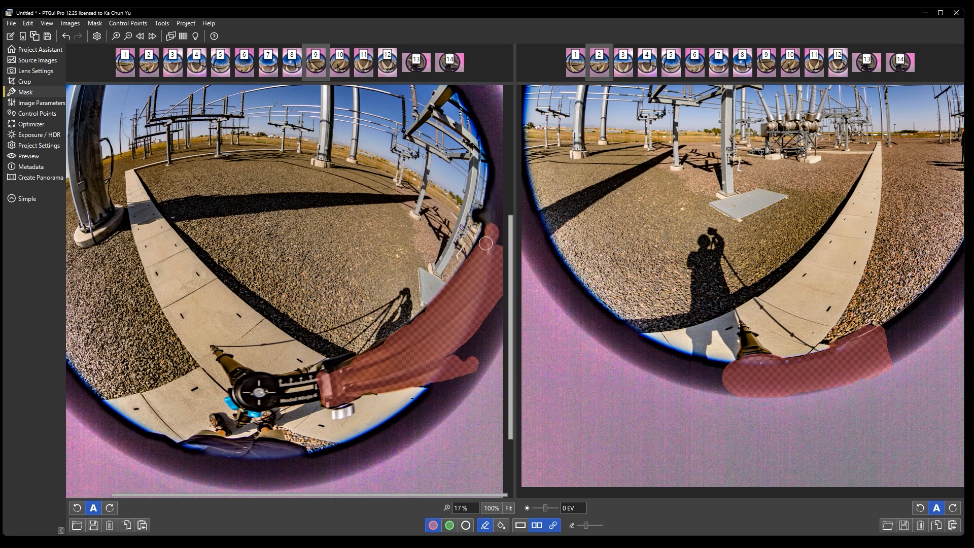
left_click_drag(492, 199, 493, 178)
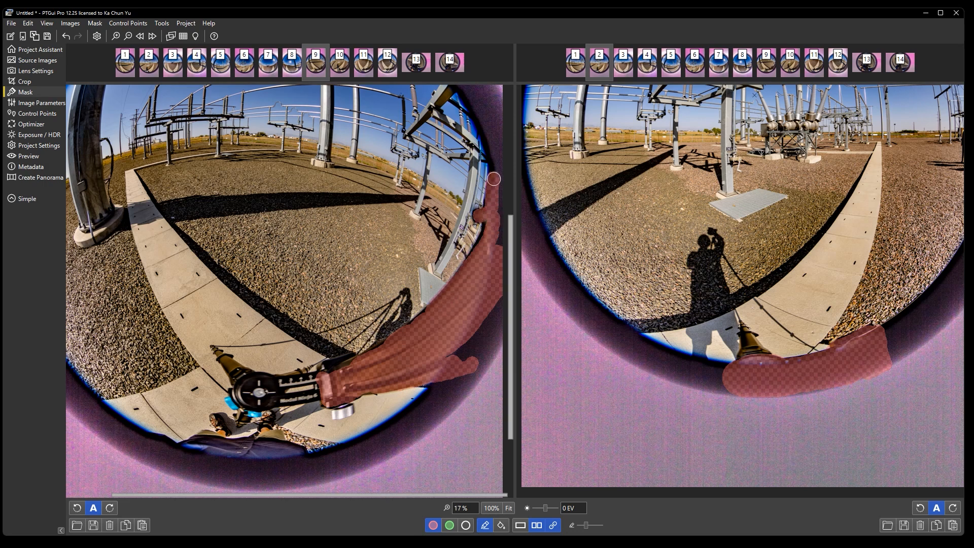
Step: Cover the round rotator, slotted rail, knob and clamp of the panoramic head in image 9 with the red mask
mouse_move(250, 388)
left_mouse_down()
mouse_move(272, 397)
mouse_move(254, 398)
mouse_move(250, 385)
mouse_move(265, 390)
mouse_move(245, 402)
left_mouse_up()
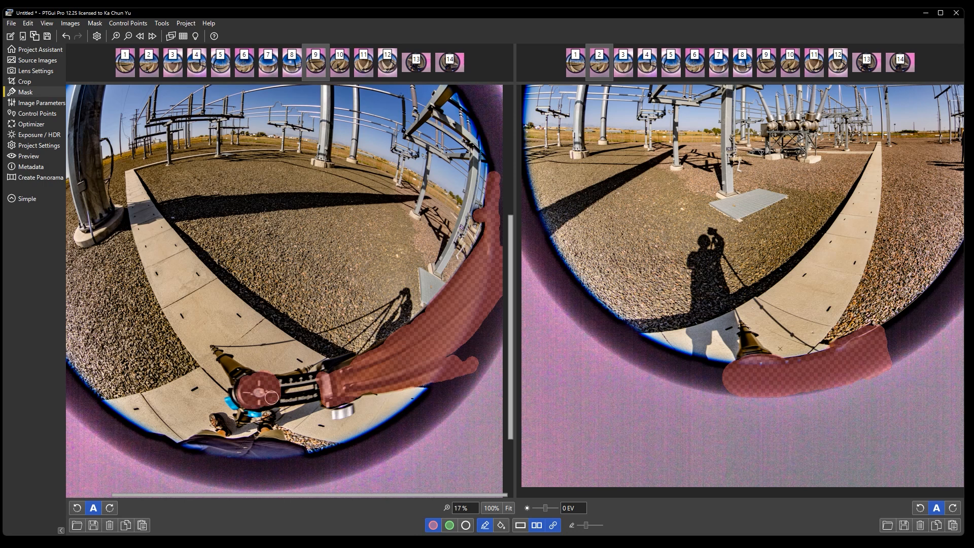
mouse_move(282, 398)
left_mouse_down()
mouse_move(324, 392)
mouse_move(277, 382)
mouse_move(307, 375)
left_mouse_up()
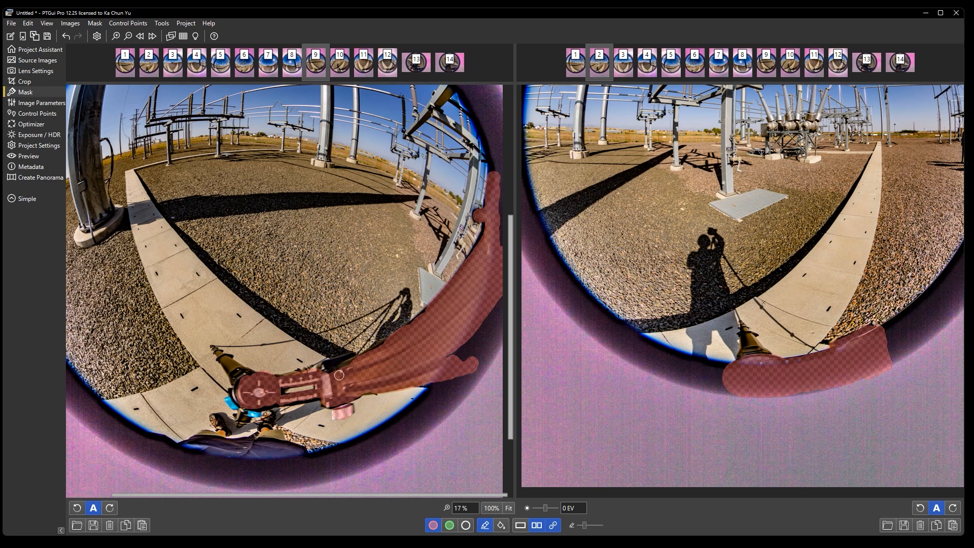
scroll(339, 372, "up", 3)
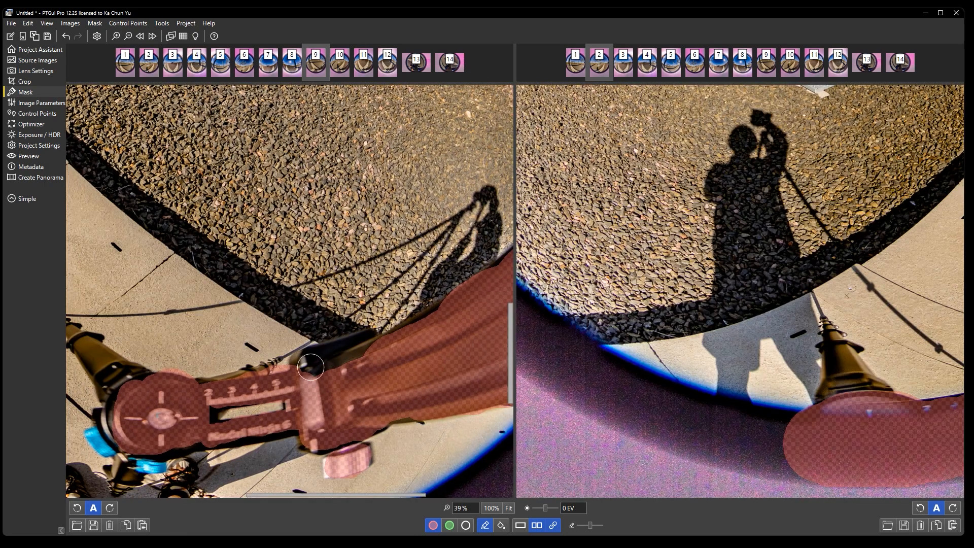
mouse_move(303, 365)
left_mouse_down()
mouse_move(370, 342)
mouse_move(399, 346)
left_mouse_up()
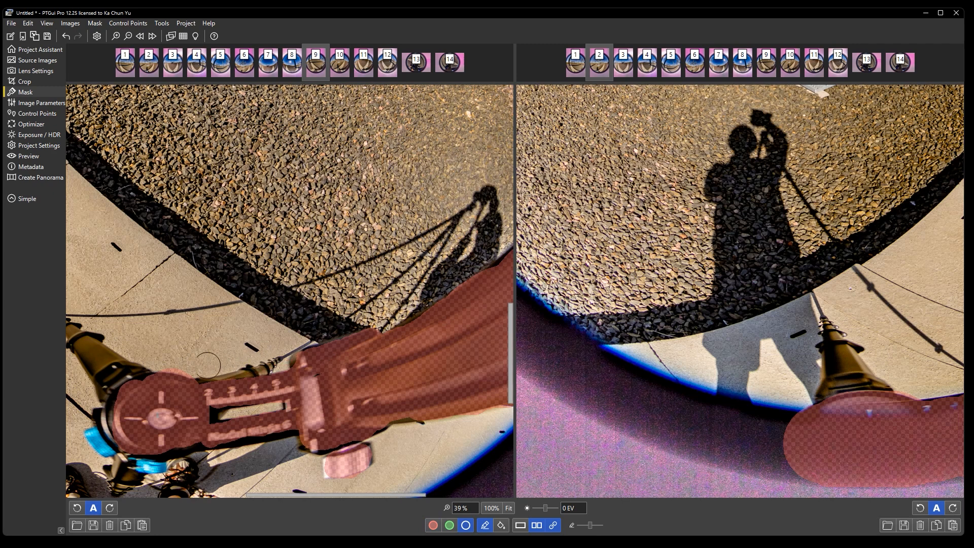
key("r")
mouse_move(152, 390)
left_mouse_down()
mouse_move(182, 389)
mouse_move(126, 394)
mouse_move(125, 424)
mouse_move(141, 441)
mouse_move(286, 429)
mouse_move(336, 435)
mouse_move(334, 463)
left_mouse_up()
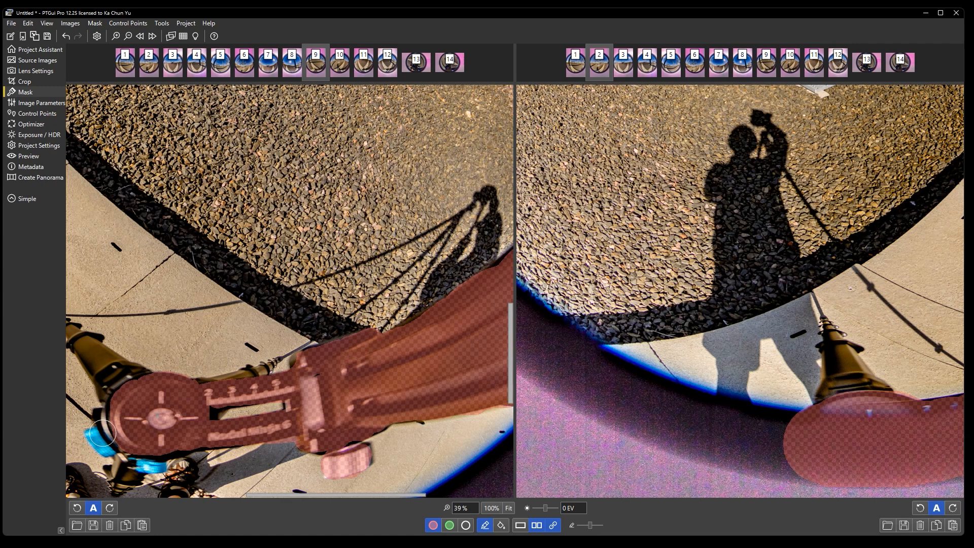
Step: With a smaller brush, extend the red mask over the rotator's lower edge and the blue parts beneath it in image 9
key("bracketleft")
key("bracketleft")
mouse_move(91, 431)
left_mouse_down()
mouse_move(107, 446)
mouse_move(113, 405)
mouse_move(122, 444)
mouse_move(150, 459)
mouse_move(146, 466)
mouse_move(184, 446)
left_mouse_up()
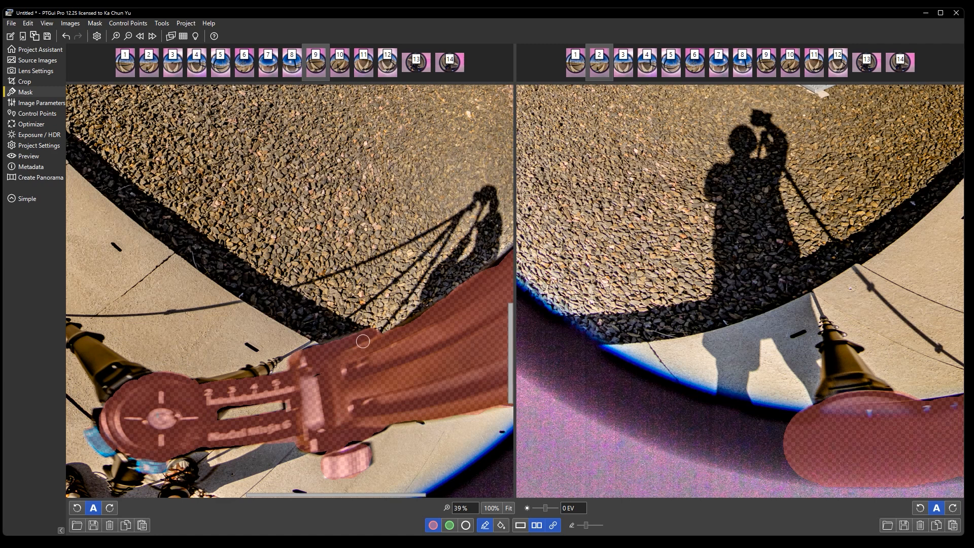
Step: Fill the gaps in image 9's red mask between the arm and the dark right rim, including the mask's upper end
scroll(363, 340, "down", 3)
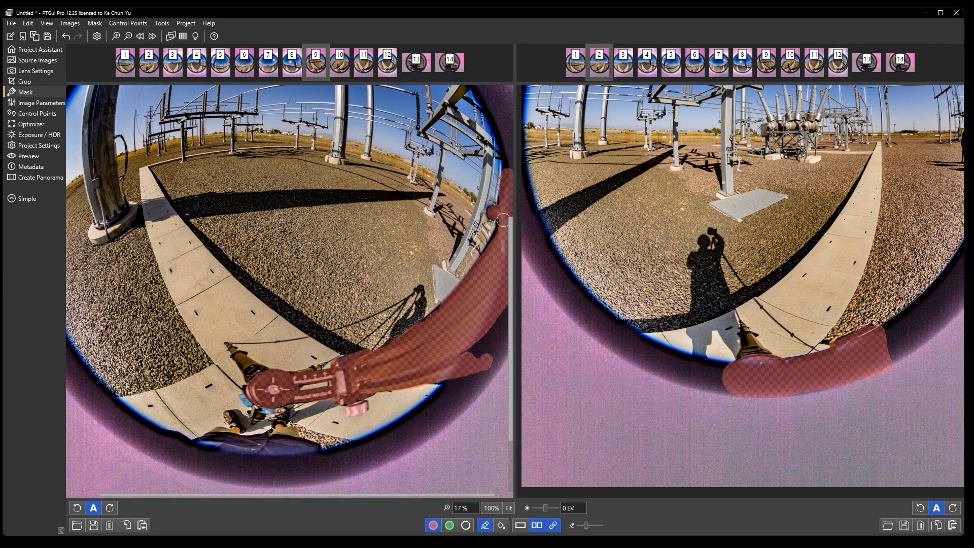
left_click_drag(503, 220, 499, 235)
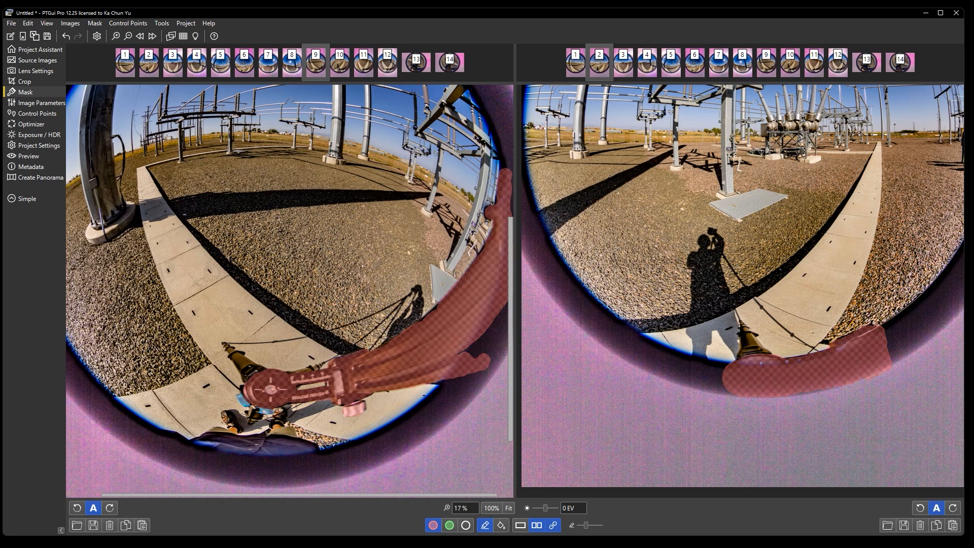
left_click_drag(468, 342, 482, 334)
mouse_move(439, 378)
left_mouse_down()
mouse_move(462, 369)
mouse_move(497, 316)
mouse_move(490, 360)
mouse_move(500, 300)
mouse_move(495, 357)
mouse_move(501, 187)
left_mouse_up()
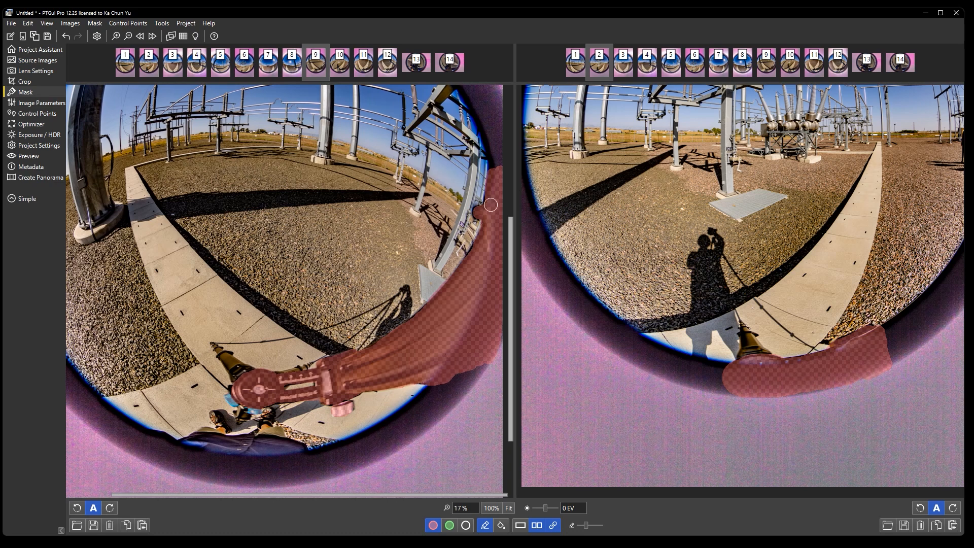
left_click_drag(497, 166, 494, 177)
Step: Try to copy the mask of image 9 onto image 10
right_click(396, 358)
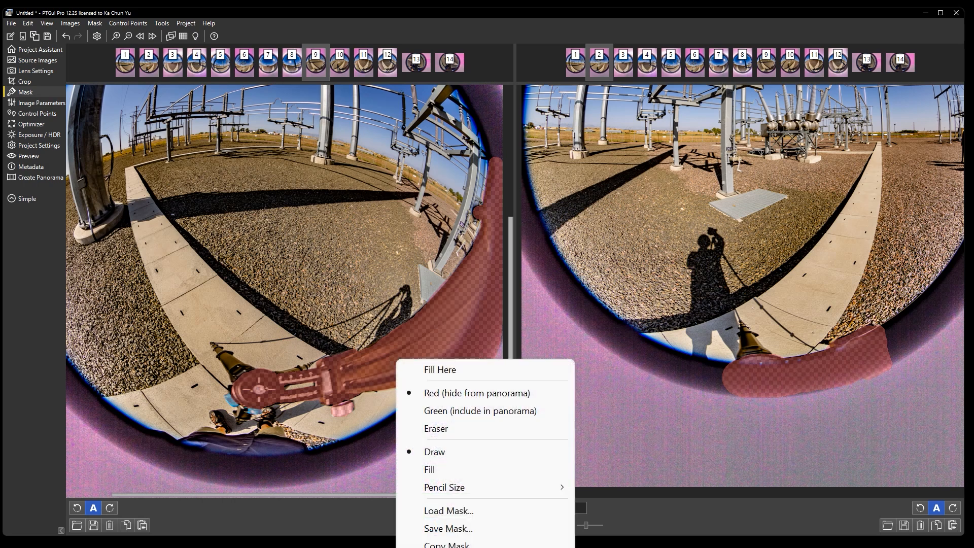
left_click(447, 544)
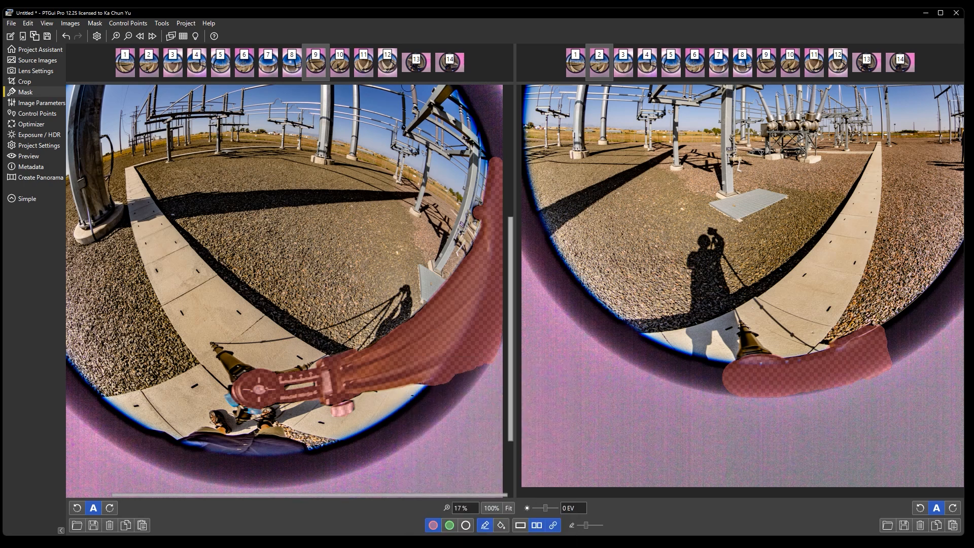
left_click(339, 62)
right_click(391, 327)
left_click(426, 513)
right_click(374, 288)
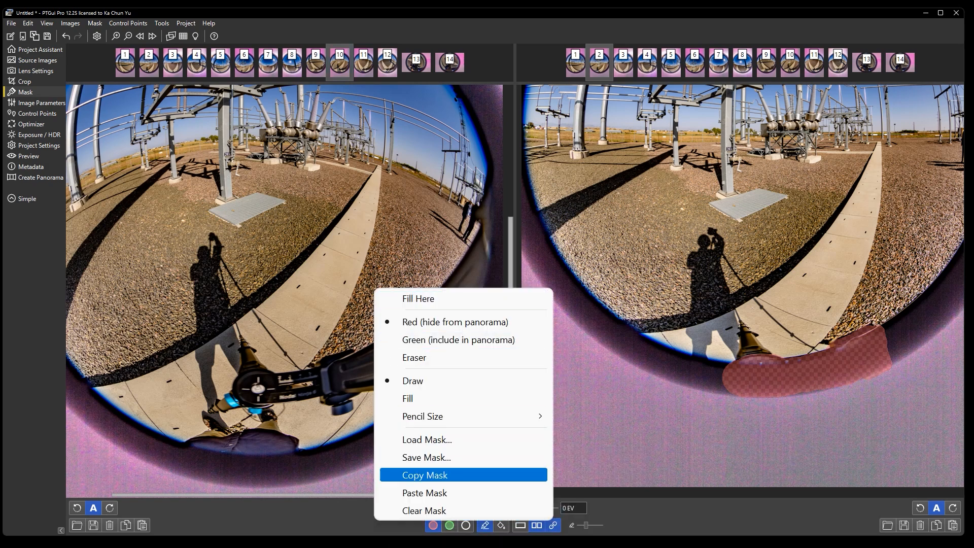
left_click(424, 493)
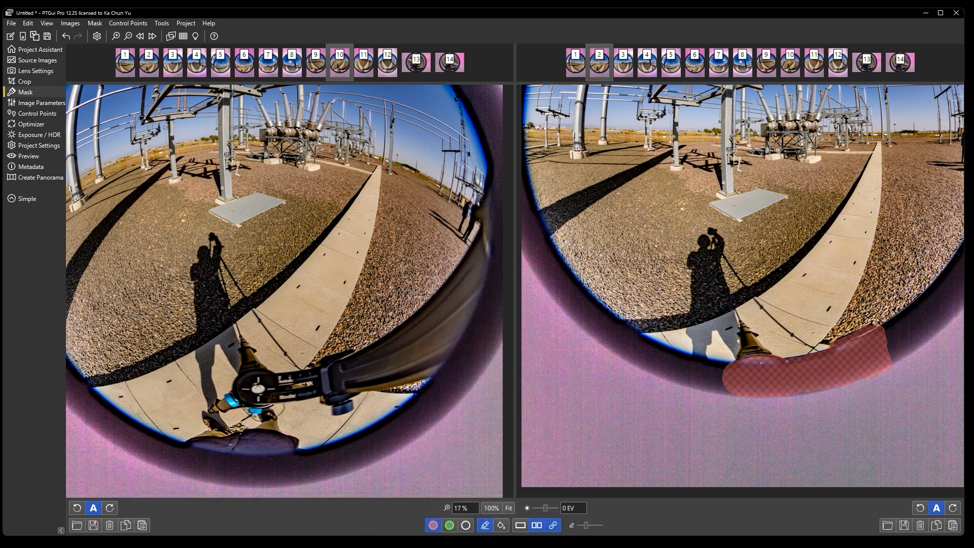
Step: Copy the mask from image 9 again and paste it onto image 10
left_click(315, 62)
right_click(397, 383)
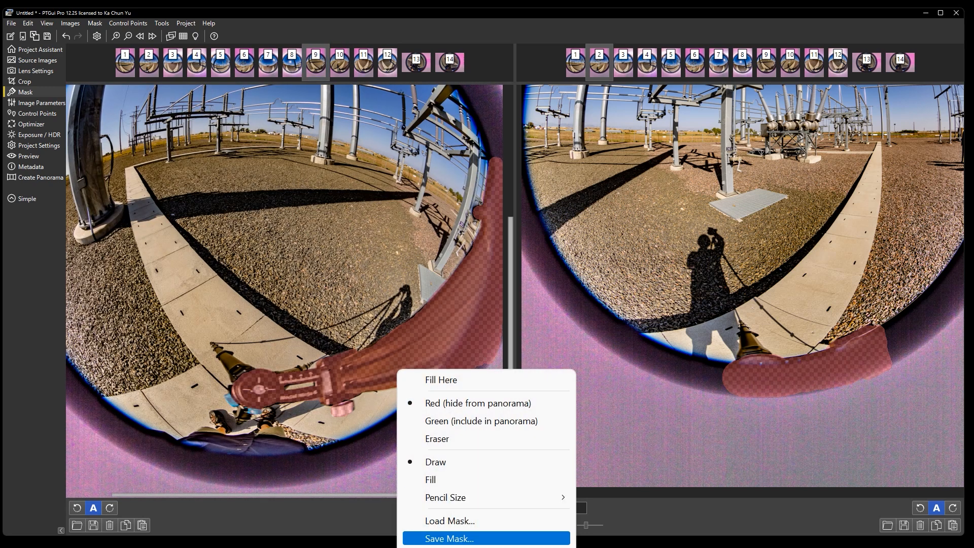
key("Escape")
left_click(340, 62)
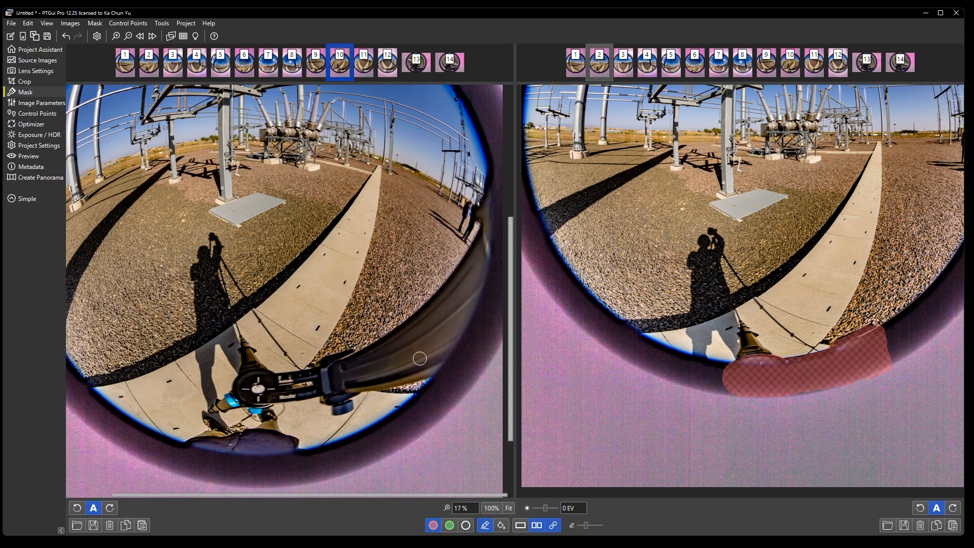
right_click(421, 358)
left_click(471, 547)
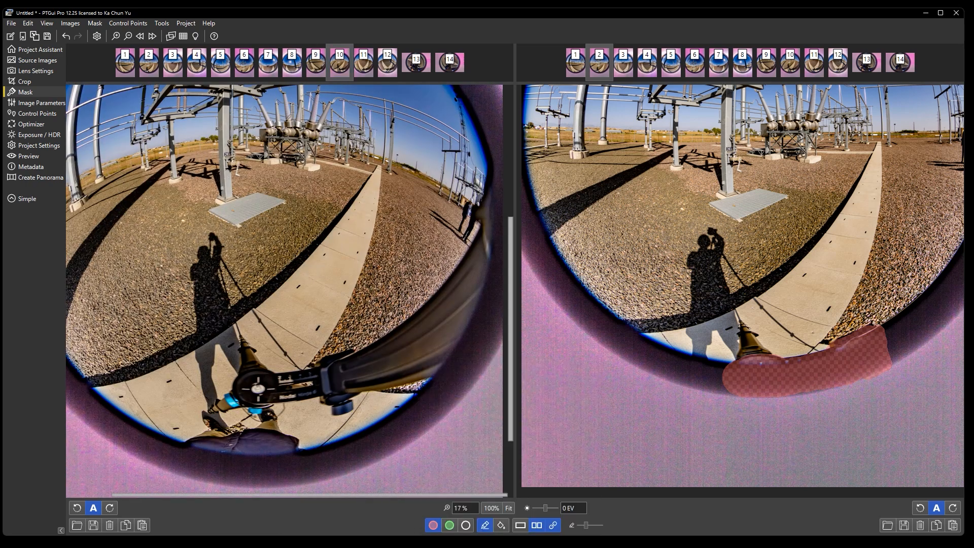
Step: Paste the mask of image 9 onto images 11 and 12
left_click(364, 62)
right_click(401, 335)
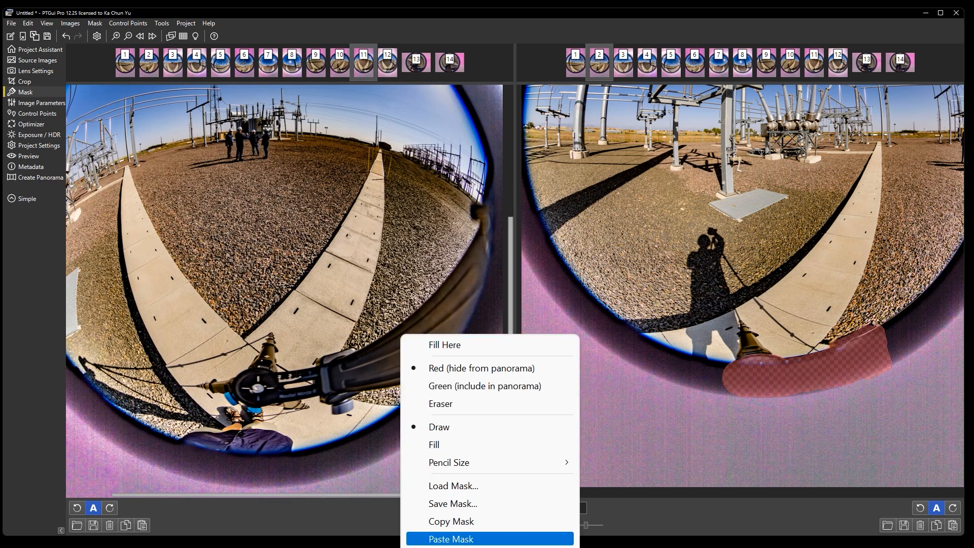
left_click(471, 539)
left_click(387, 63)
right_click(427, 330)
left_click(471, 537)
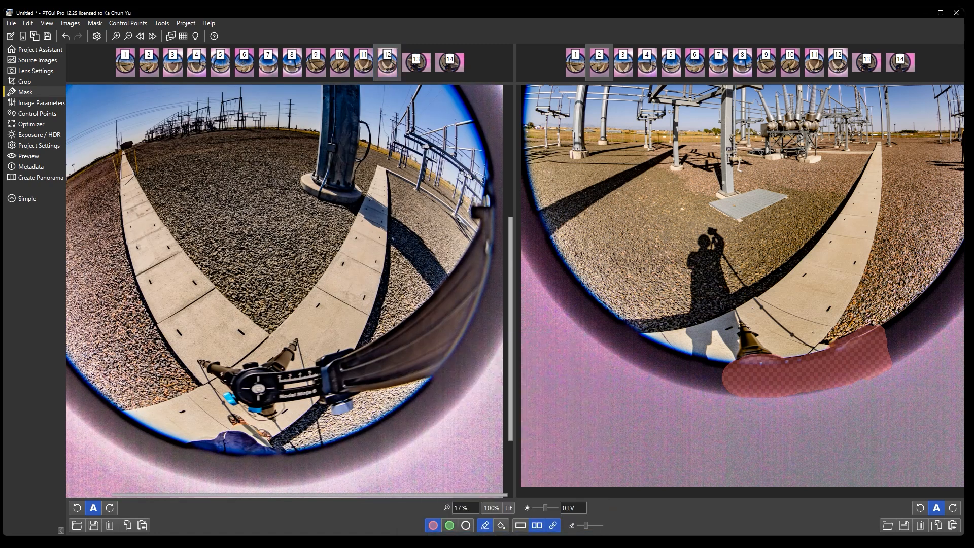
Step: Paint a red mask over the panoramic head's dark rail on image 13
left_click(416, 61)
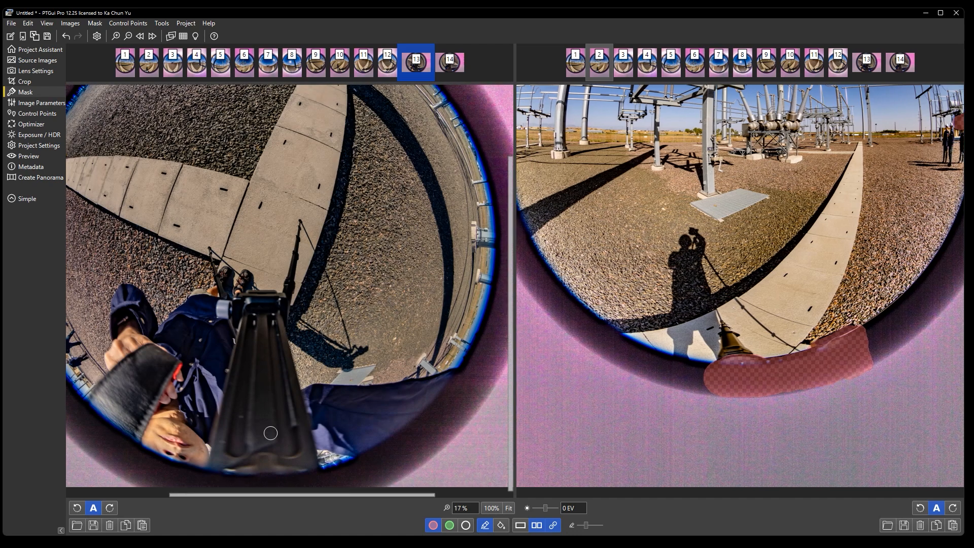
scroll(283, 445, "up", 2)
mouse_move(232, 466)
left_mouse_down()
mouse_move(258, 311)
mouse_move(292, 470)
mouse_move(263, 476)
mouse_move(263, 415)
mouse_move(279, 365)
mouse_move(284, 430)
mouse_move(302, 475)
mouse_move(289, 422)
left_mouse_up()
scroll(257, 326, "up", 5)
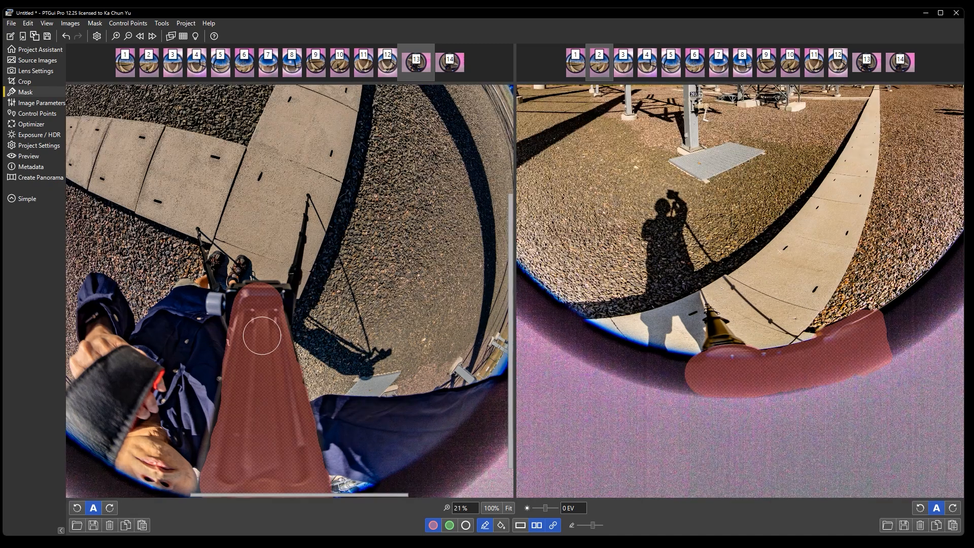
Step: Extend image 13's red mask over both corners at the upper end of the rail
scroll(254, 300, "up", 2)
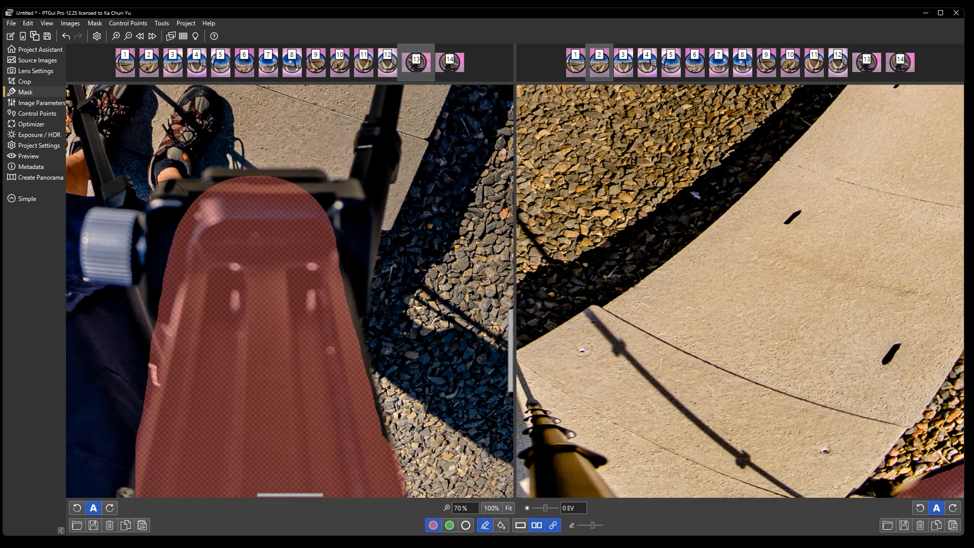
mouse_move(208, 223)
left_mouse_down()
mouse_move(167, 200)
mouse_move(170, 289)
mouse_move(202, 218)
left_mouse_up()
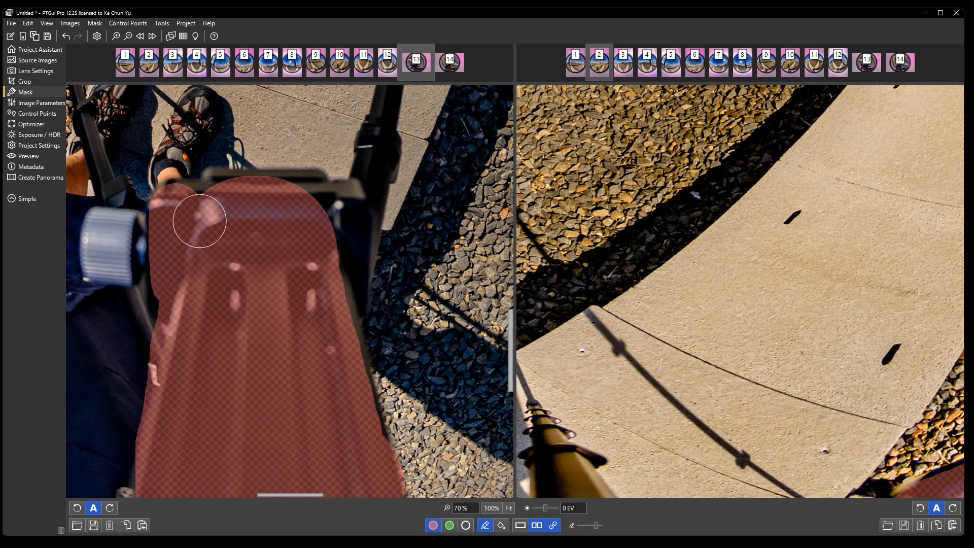
scroll(207, 215, "down", 3)
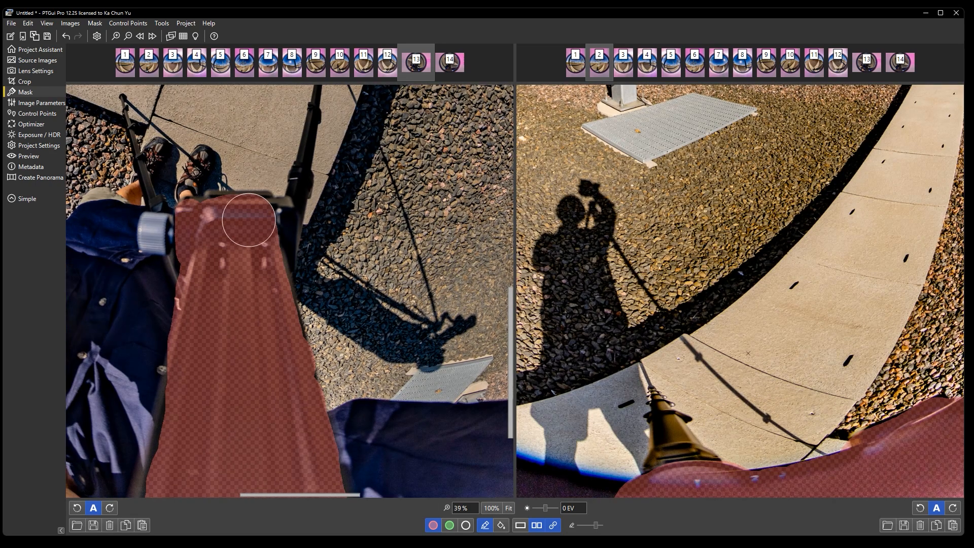
left_click_drag(269, 220, 270, 282)
key("[")
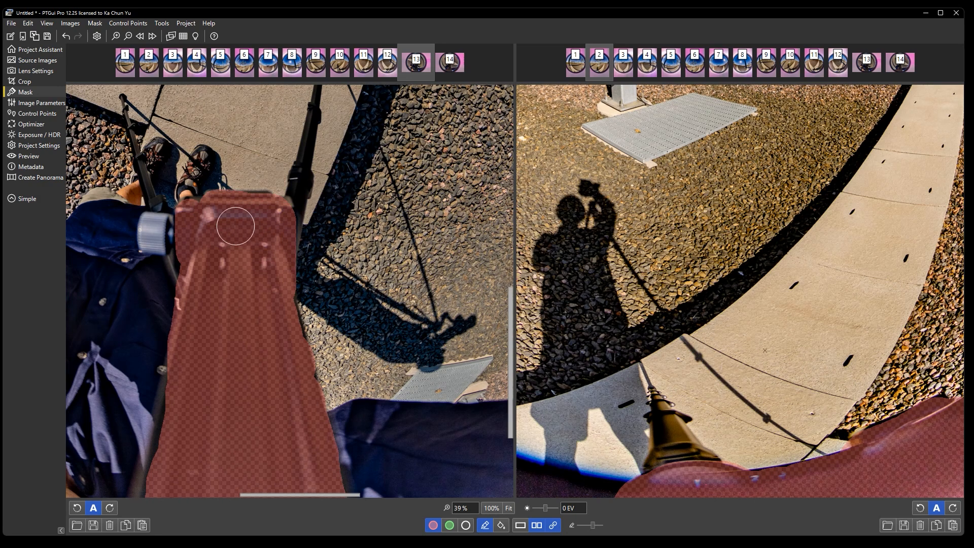
Step: Cover the knob beside the rail and the two protruding tripod legs on image 13 with red mask
scroll(230, 232, "down", 1)
scroll(230, 232, "down", 1)
key("[")
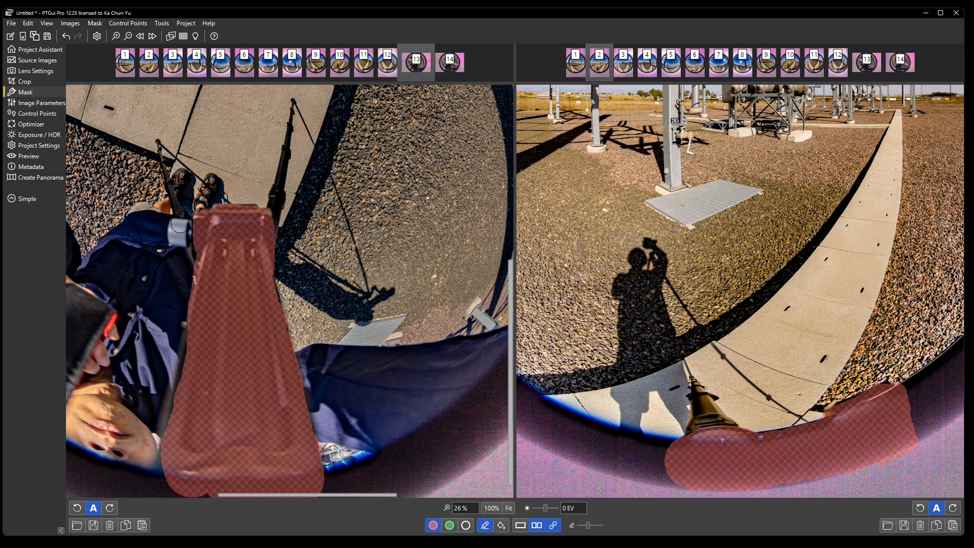
mouse_move(178, 230)
left_mouse_down()
mouse_move(195, 232)
mouse_move(190, 225)
left_mouse_up()
key("[")
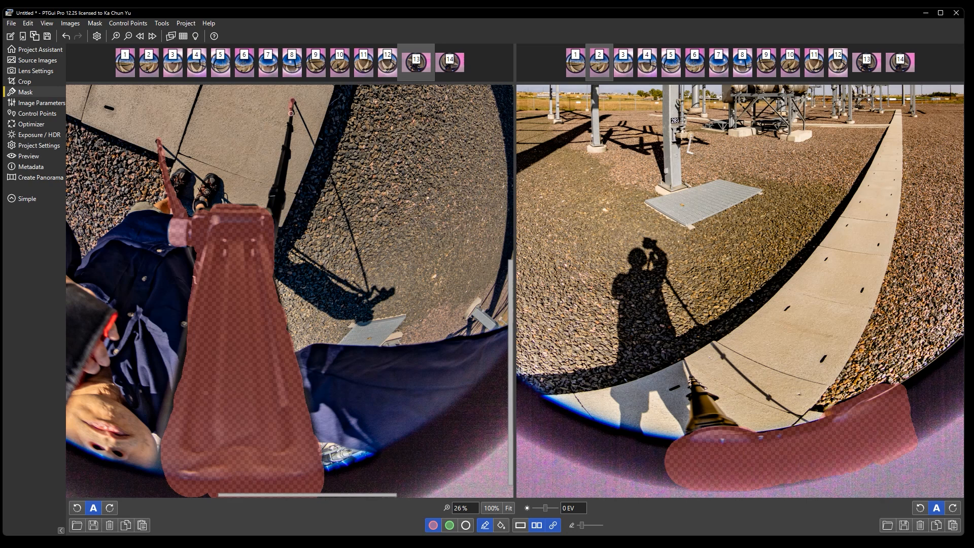
left_click_drag(287, 147, 261, 261)
key("]")
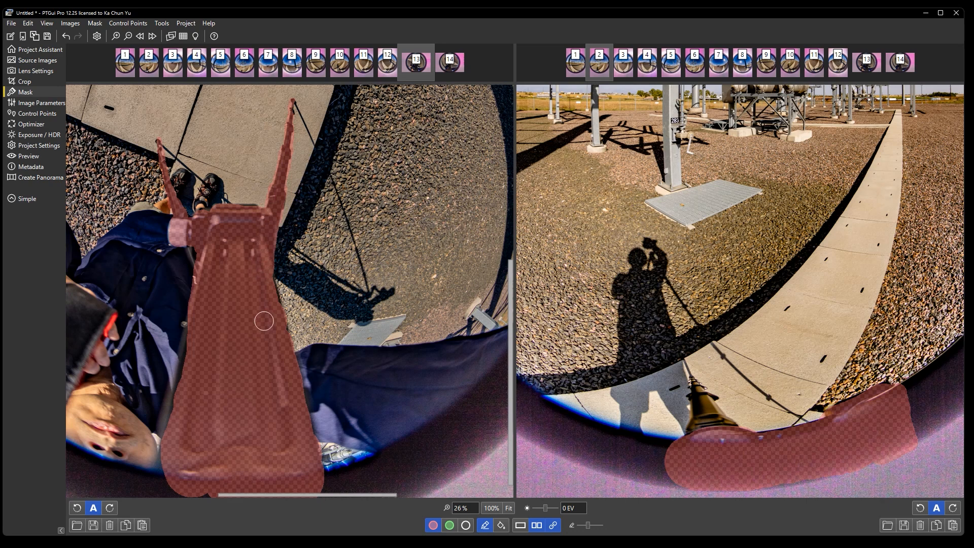
Step: Copy the mask of image 13 and paste it onto image 14
scroll(264, 321, "down", 3)
right_click(286, 378)
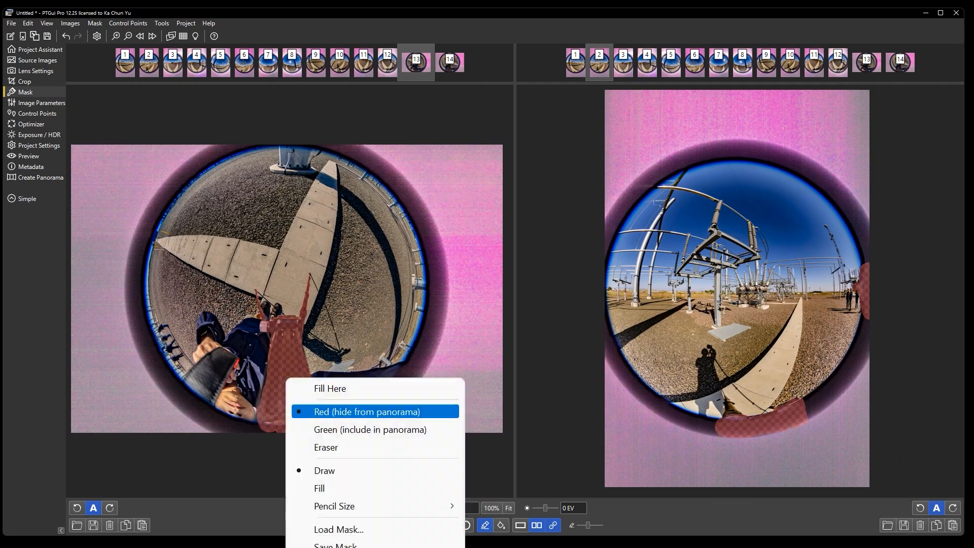
left_click(461, 168)
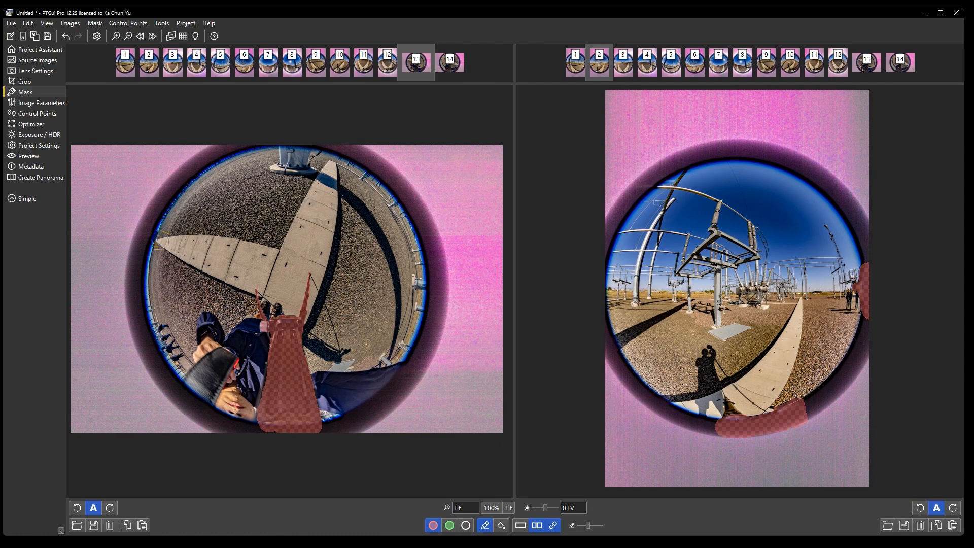
left_click(449, 62)
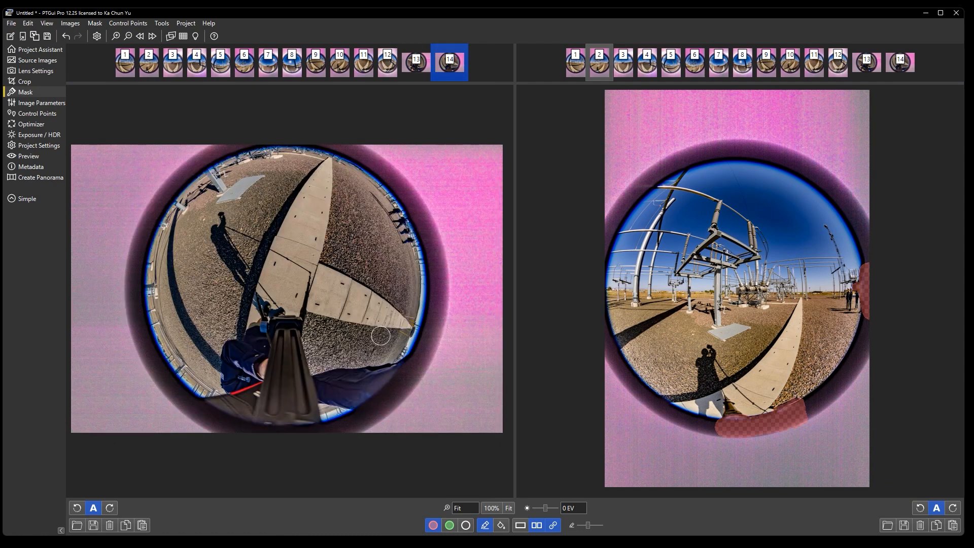
right_click(340, 374)
left_click(385, 380)
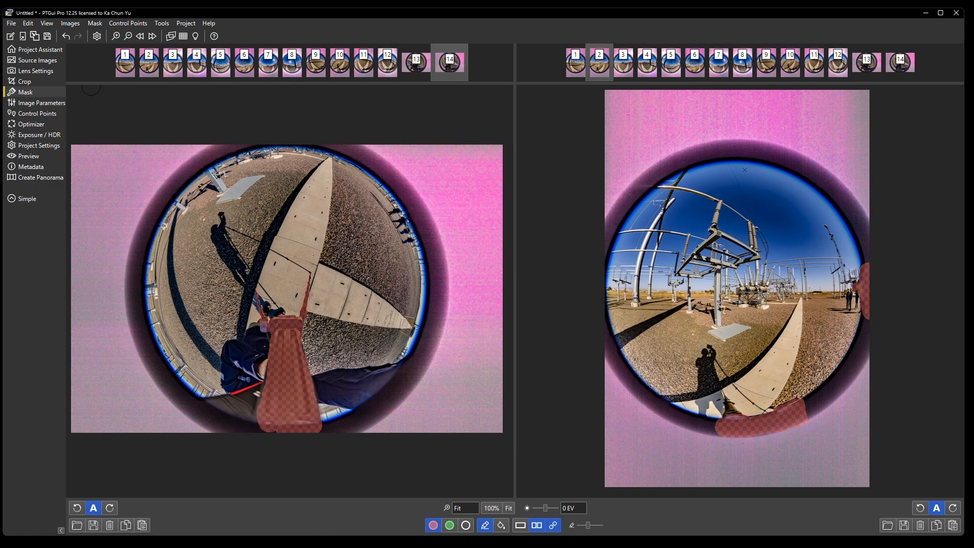
Step: Bring up the lower mask area of image 1 and shrink the main window
left_click(125, 63)
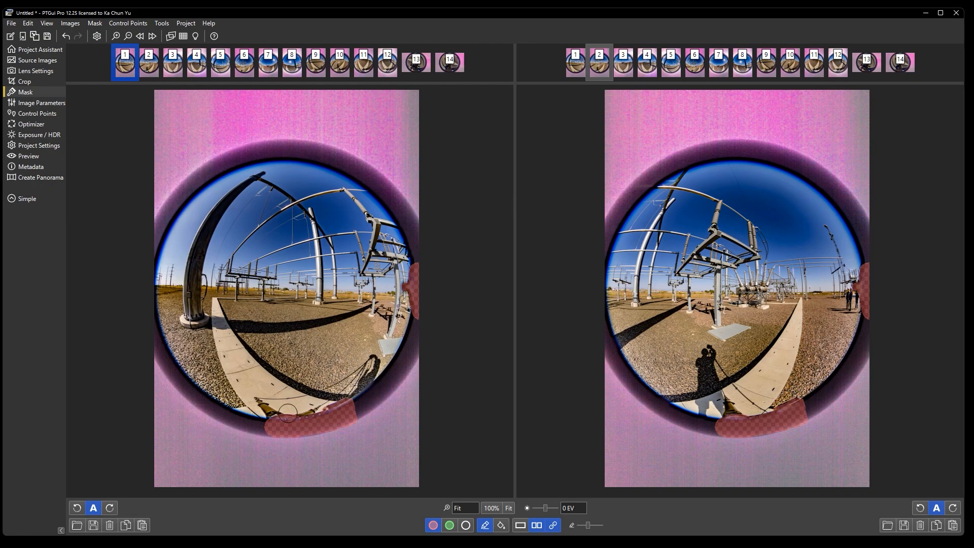
scroll(287, 403, "up", 5)
scroll(290, 408, "down", 1)
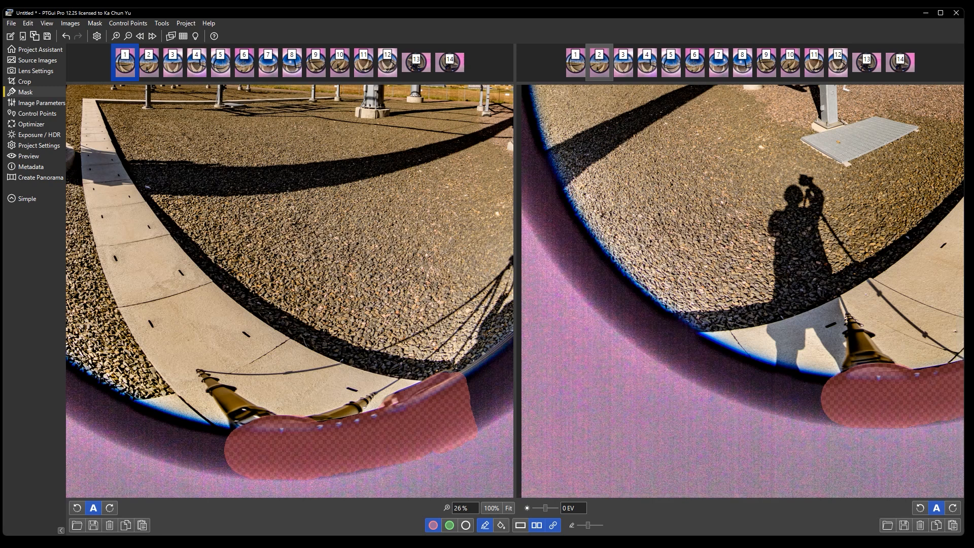
left_click_drag(963, 534, 673, 349)
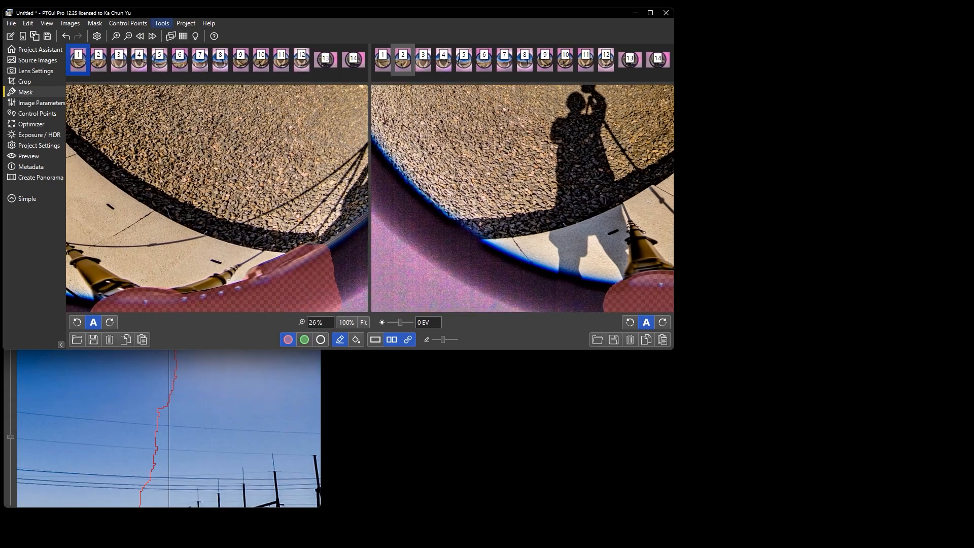
Step: Open the Panorama Editor, reduce its window size and display the seams in the panorama
left_click(162, 23)
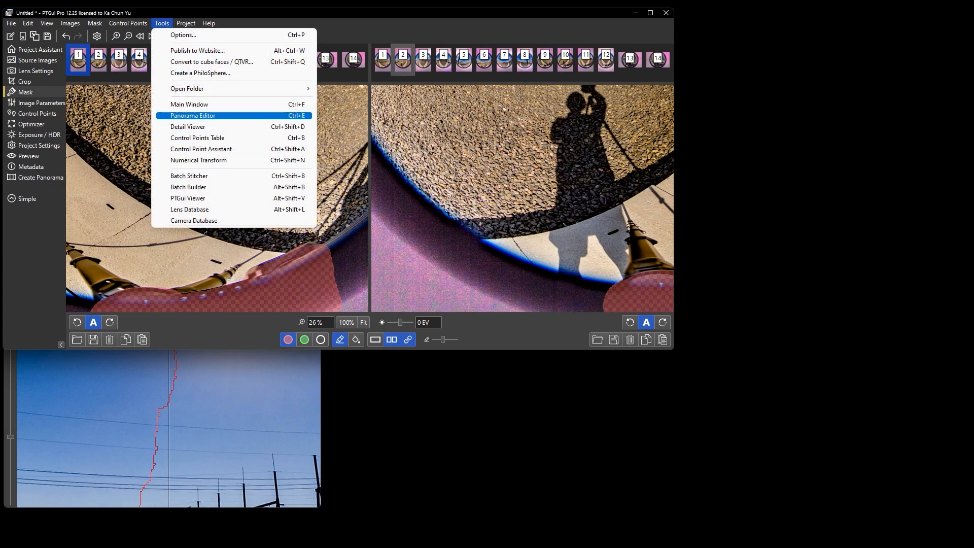
left_click(193, 115)
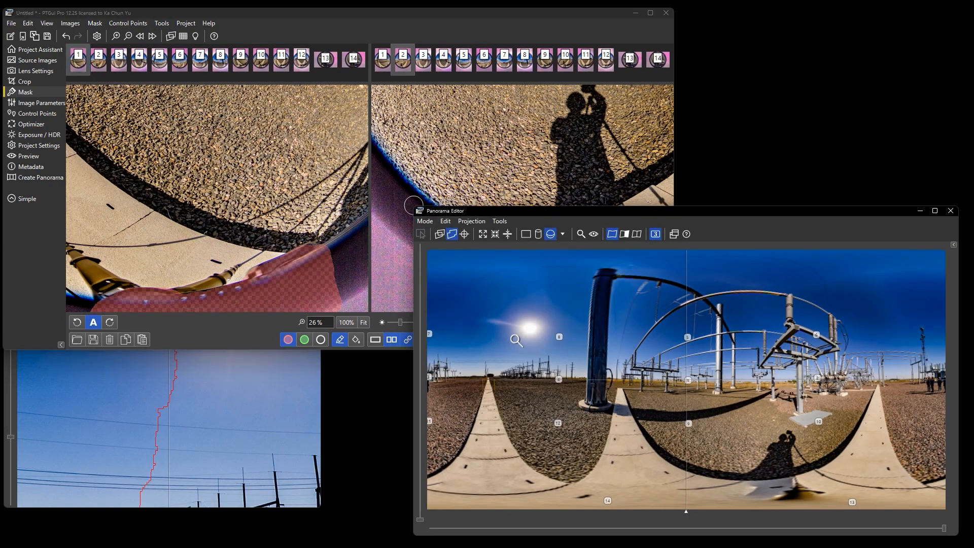
left_click_drag(413, 206, 574, 337)
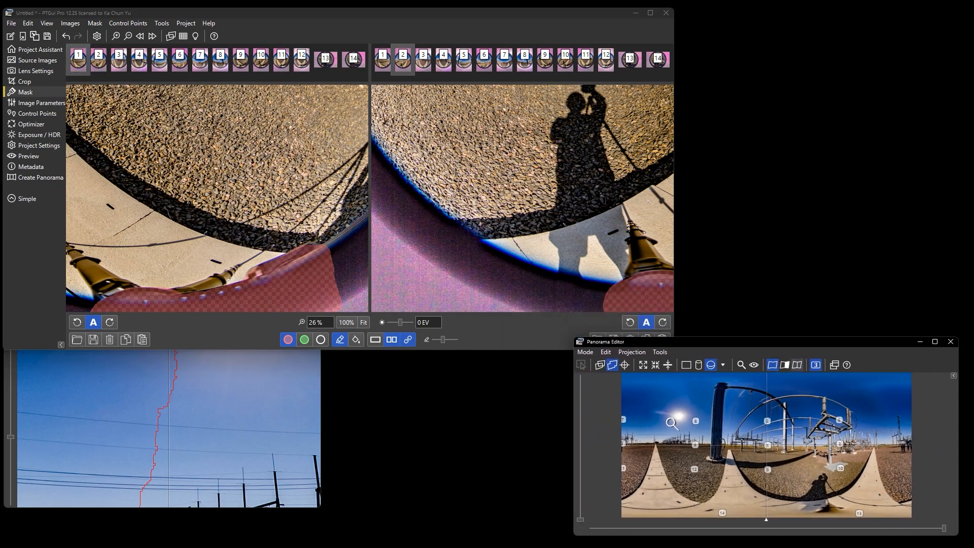
left_click(796, 365)
Step: Paint red mask over the tripod legs rising above the existing rim mask on image 1
left_click(274, 260)
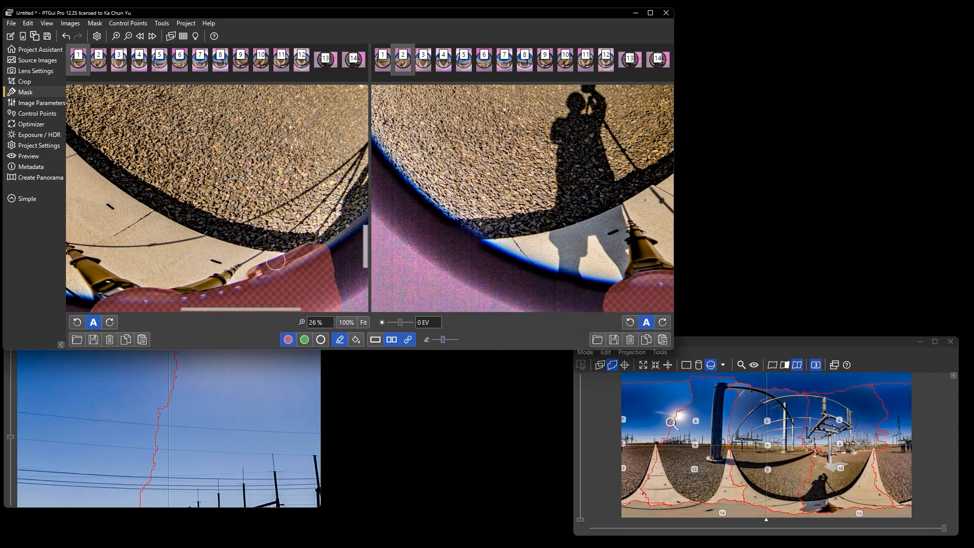
left_click_drag(249, 256, 215, 257)
left_click_drag(172, 287, 172, 276)
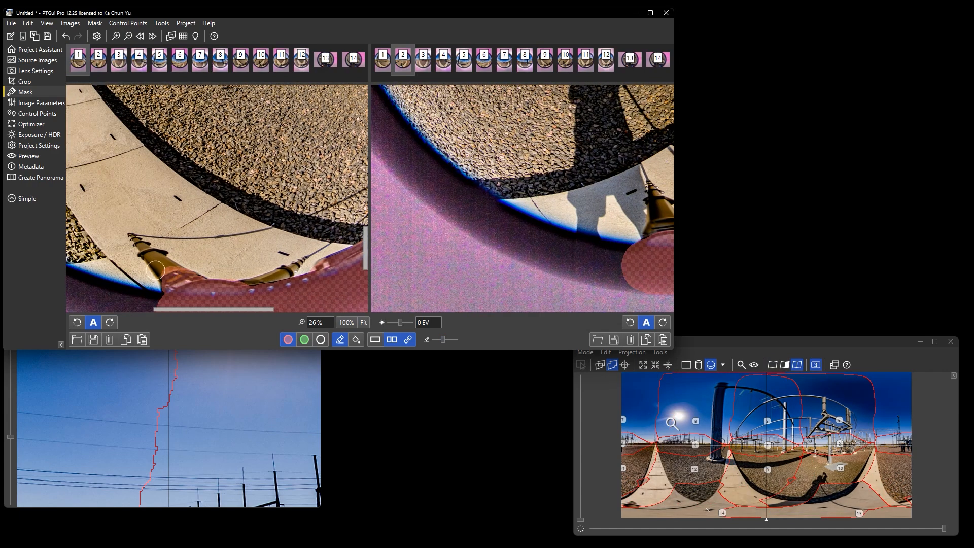
key("[")
left_click_drag(171, 274, 134, 232)
key("[")
key("[")
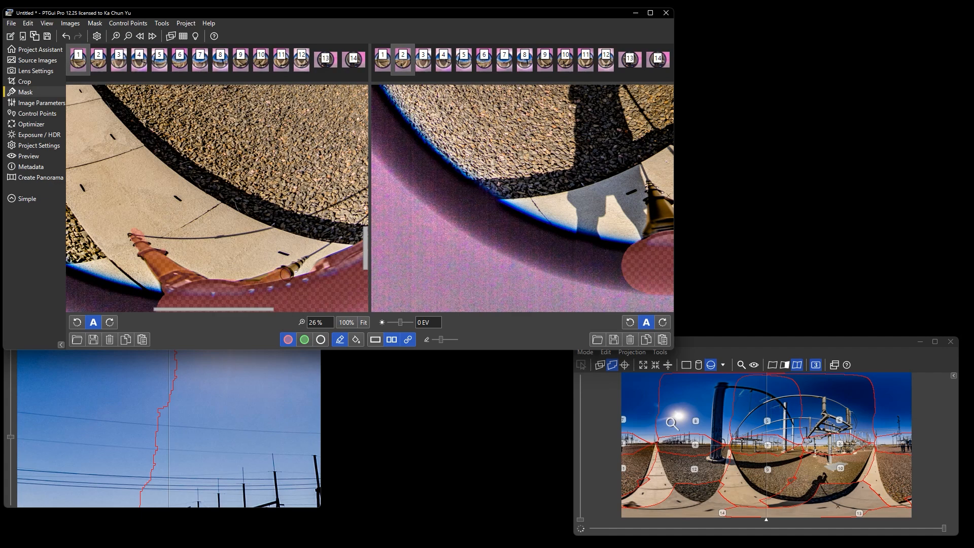
Step: Cover the photographer's shadow along the lower-right rim of image 1 with red mask
left_click_drag(307, 257, 226, 294)
left_click_drag(323, 242, 264, 296)
scroll(317, 226, "up", 1)
mouse_move(316, 223)
left_mouse_down()
mouse_move(291, 282)
mouse_move(307, 258)
mouse_move(284, 278)
mouse_move(305, 230)
mouse_move(285, 259)
left_mouse_up()
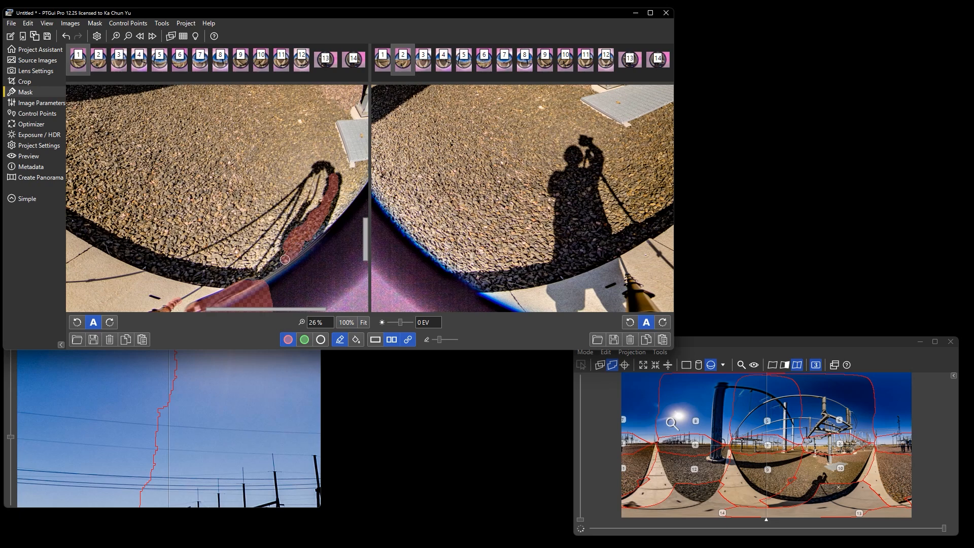
left_click_drag(294, 225, 285, 242)
left_click_drag(299, 263, 243, 250)
Step: Mask the thin shadow line running from the tripod leg's tip across the concrete walkway on image 1
scroll(122, 187, "up", 5)
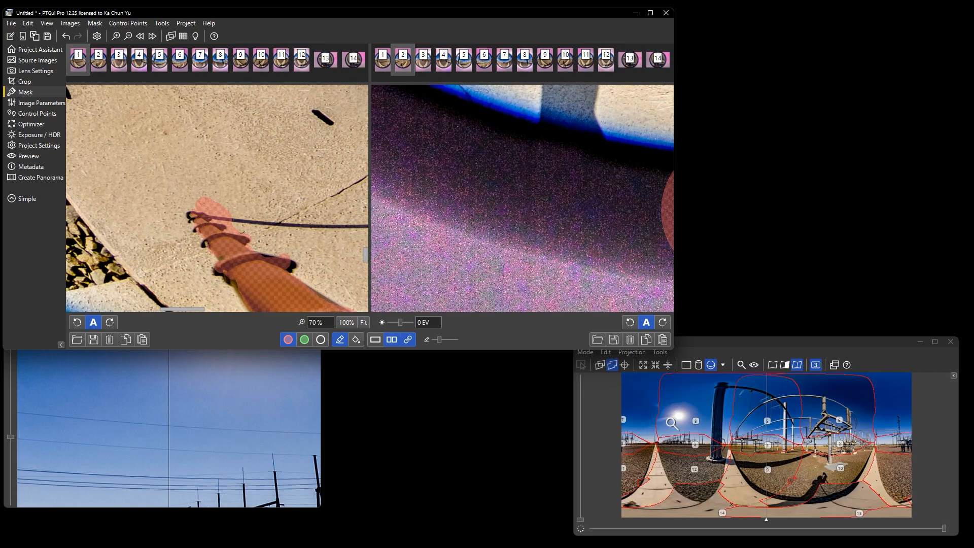
mouse_move(198, 209)
left_mouse_down()
mouse_move(132, 193)
mouse_move(144, 205)
mouse_move(292, 210)
mouse_move(140, 230)
mouse_move(245, 223)
mouse_move(162, 246)
mouse_move(254, 226)
left_mouse_up()
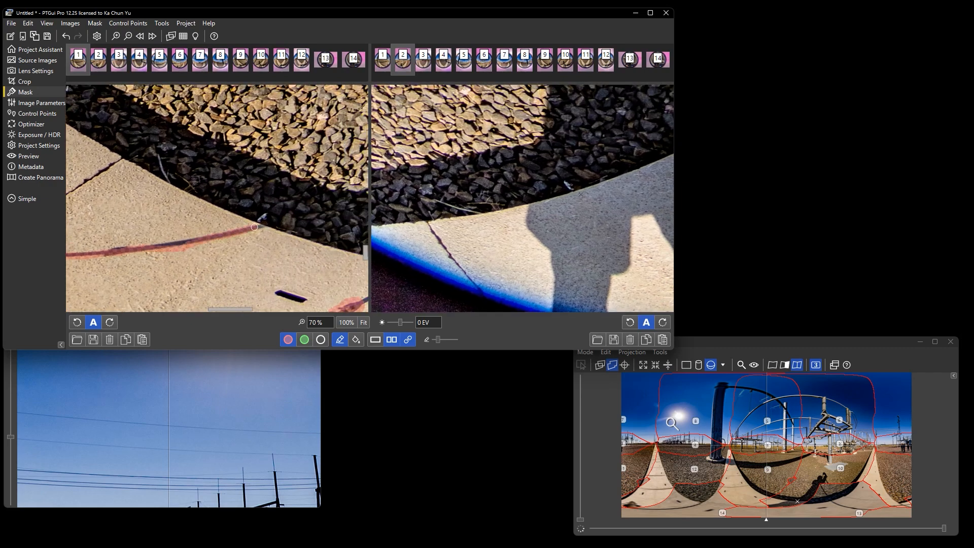
left_click_drag(154, 247, 192, 243)
left_click_drag(158, 255, 324, 215)
left_click_drag(127, 204, 265, 183)
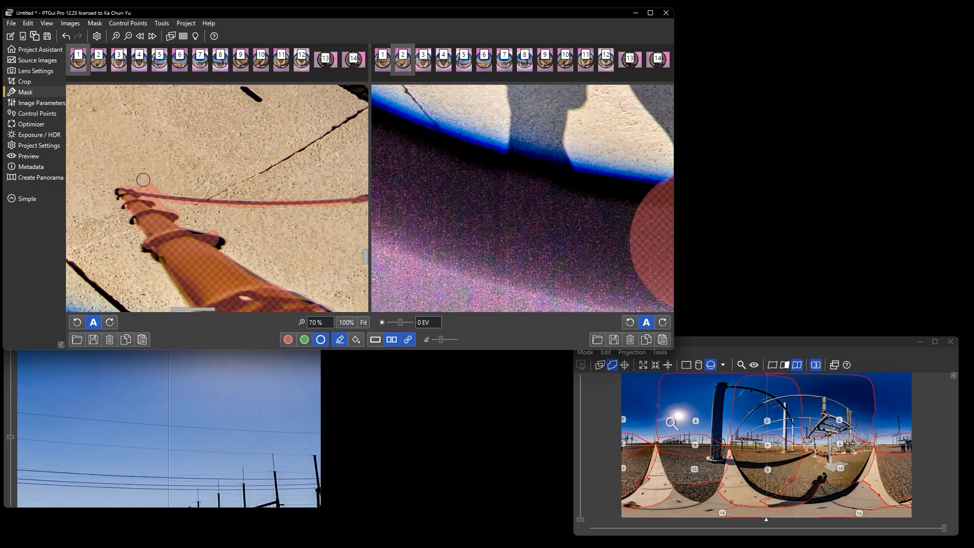
Step: Erase the excess mask around the tripod leg's tip on image 1 and touch up the edge in red
left_click_drag(137, 181, 156, 184)
mouse_move(163, 205)
left_mouse_down()
mouse_move(266, 212)
mouse_move(223, 229)
left_mouse_up()
key("r")
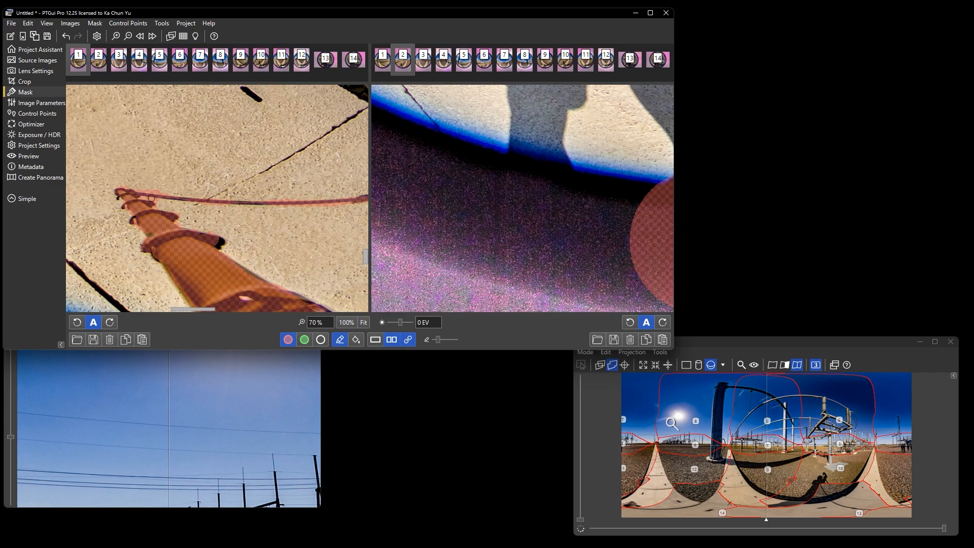
Step: Extend image 1's red mask over the tripod's thin shadows on the gravel beside the photographer's shadow
scroll(235, 267, "right", 6)
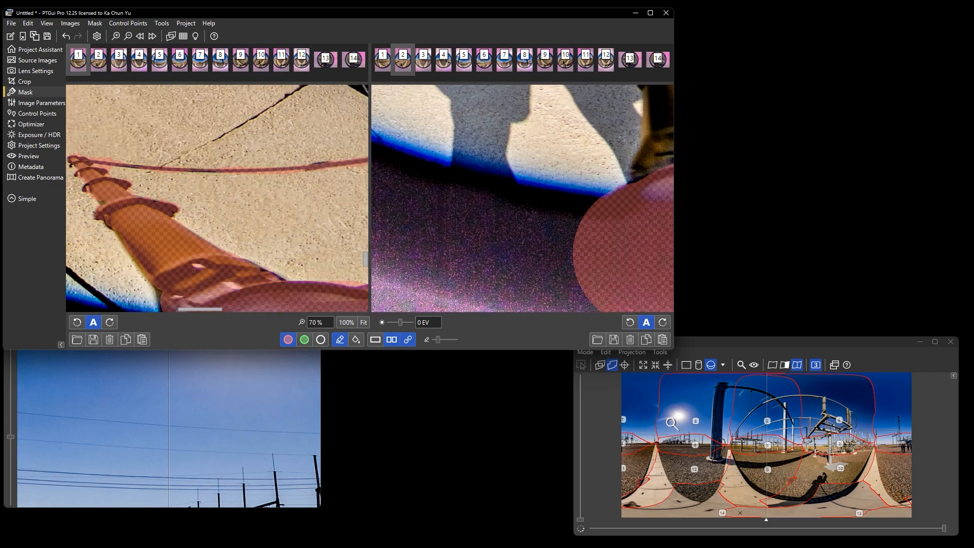
scroll(258, 279, "right", 4)
scroll(258, 280, "up", 2)
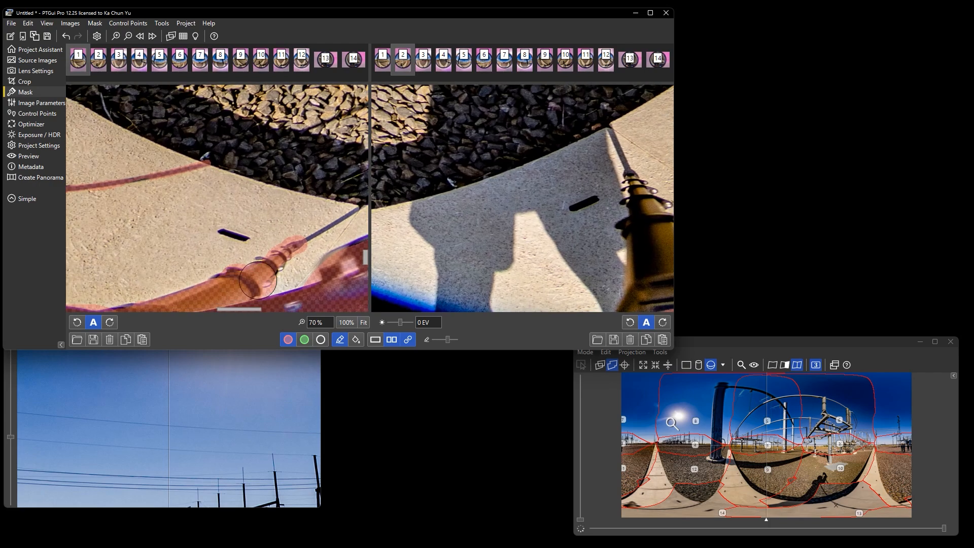
scroll(182, 197, "down", 2)
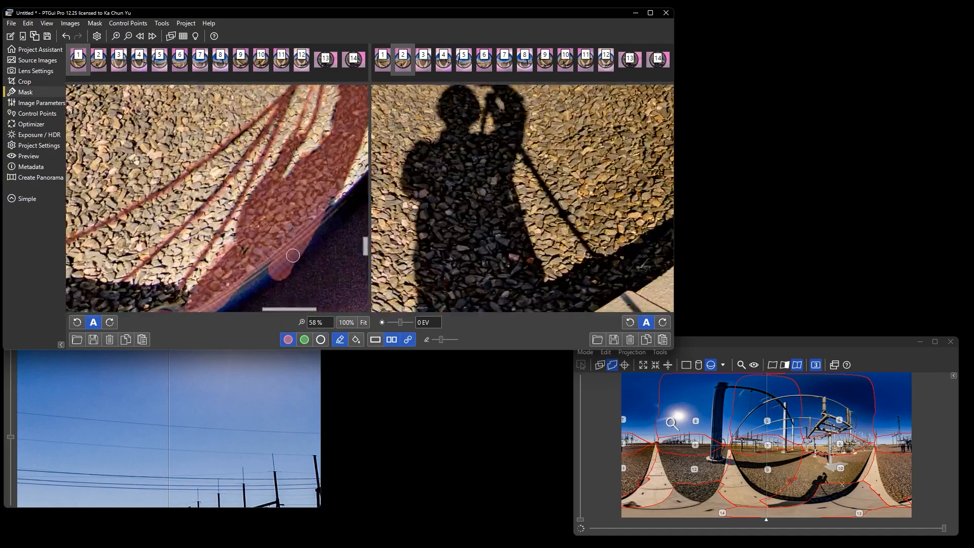
scroll(292, 255, "down", 2)
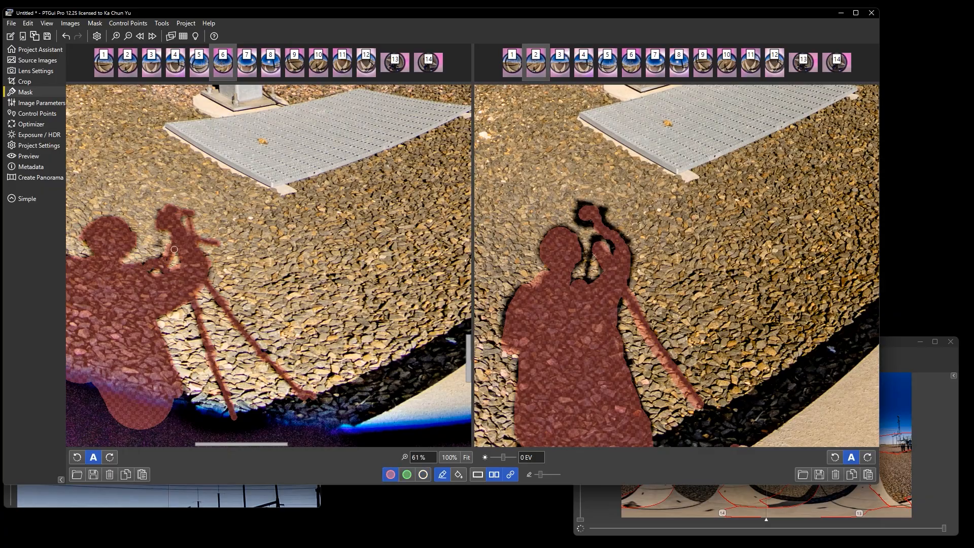
Step: Mask the photographer's feet, the tripod and its shadows on image 9, and trim the mask along the tripod shadow on image 2
left_click(294, 62)
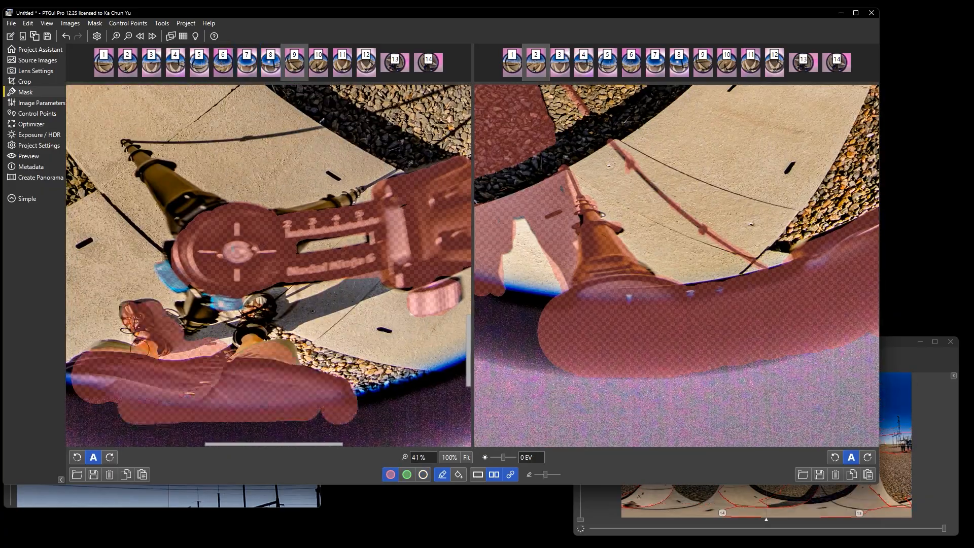
scroll(292, 248, "up", 3)
scroll(268, 265, "down", 3)
left_click_drag(156, 337, 120, 297)
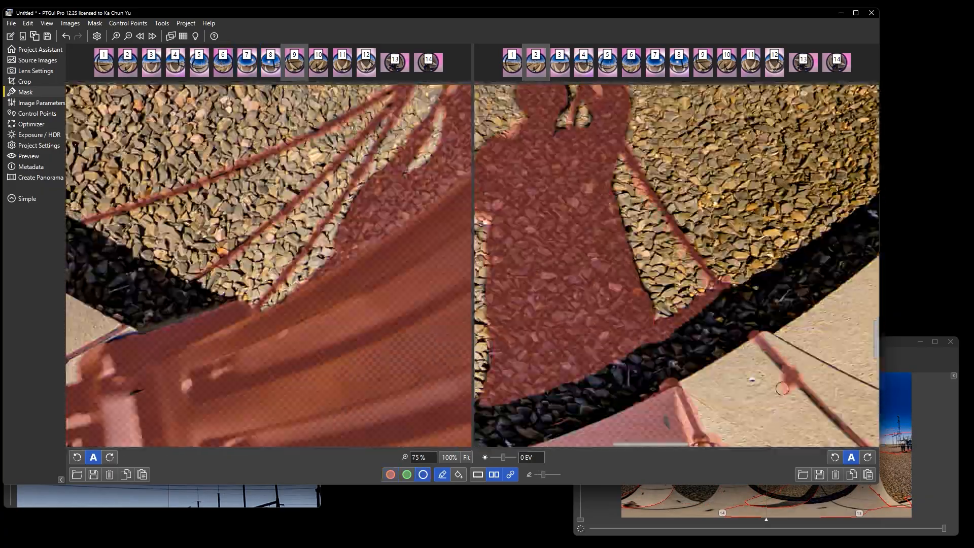
left_click_drag(783, 388, 875, 508)
Step: Add red mask over the photographer's body, the tripod and their shadows on image 10
left_click(318, 62)
scroll(250, 363, "down", 3)
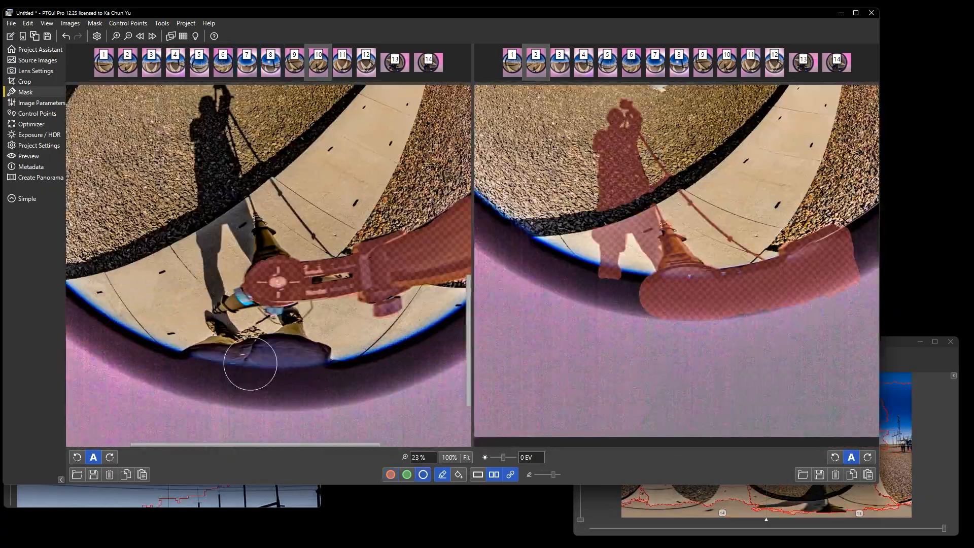
left_click_drag(250, 363, 209, 335)
scroll(209, 335, "up", 3)
left_click_drag(220, 156, 252, 205)
scroll(220, 155, "down", 3)
left_click_drag(243, 122, 278, 156)
scroll(278, 157, "up", 2)
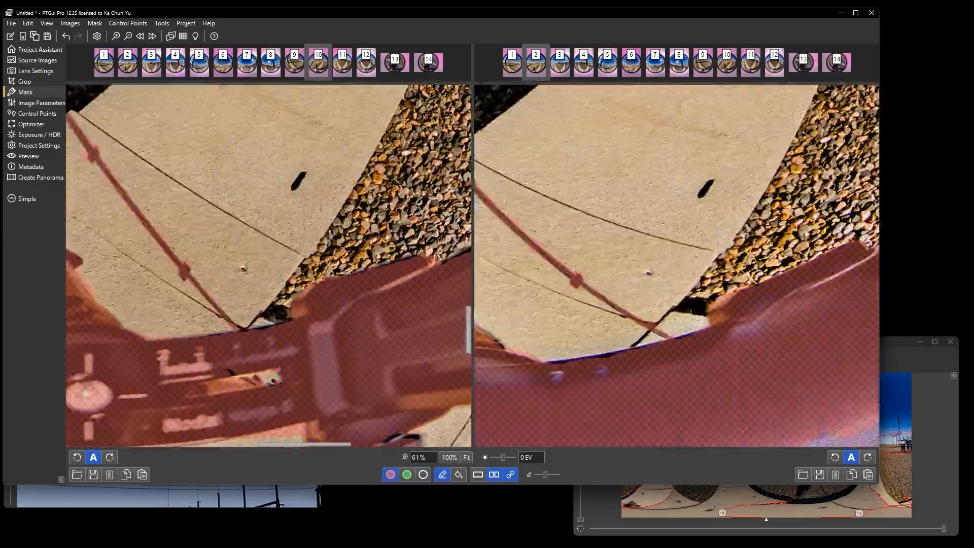
Step: Extend the red mask on image 11 over the tripod leg's shadow on the concrete, the photographer's feet and the shadows on the gravel
scroll(257, 406, "down", 5)
left_click(342, 63)
scroll(294, 271, "up", 3)
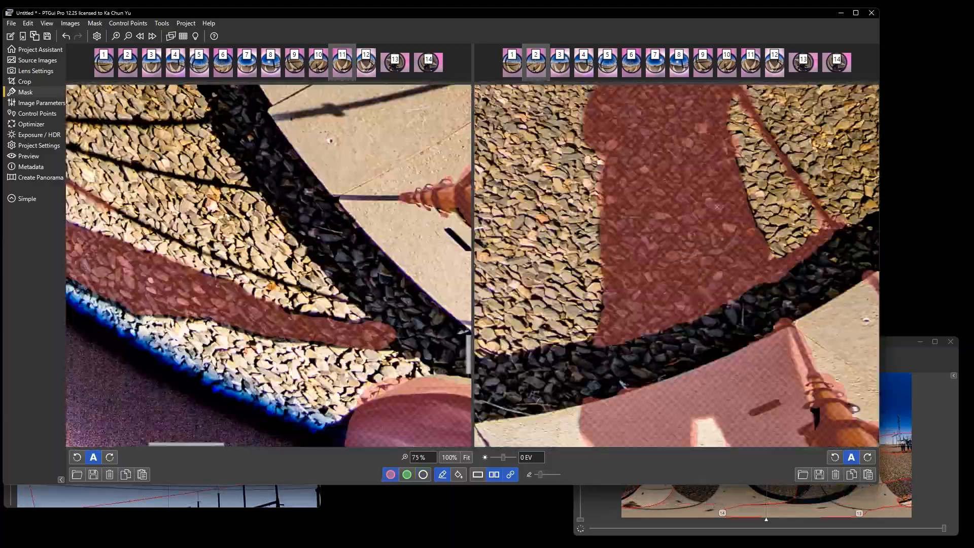
left_click_drag(442, 213, 344, 204)
scroll(344, 205, "up", 1)
left_click_drag(222, 221, 570, 131)
left_click_drag(175, 174, 274, 174)
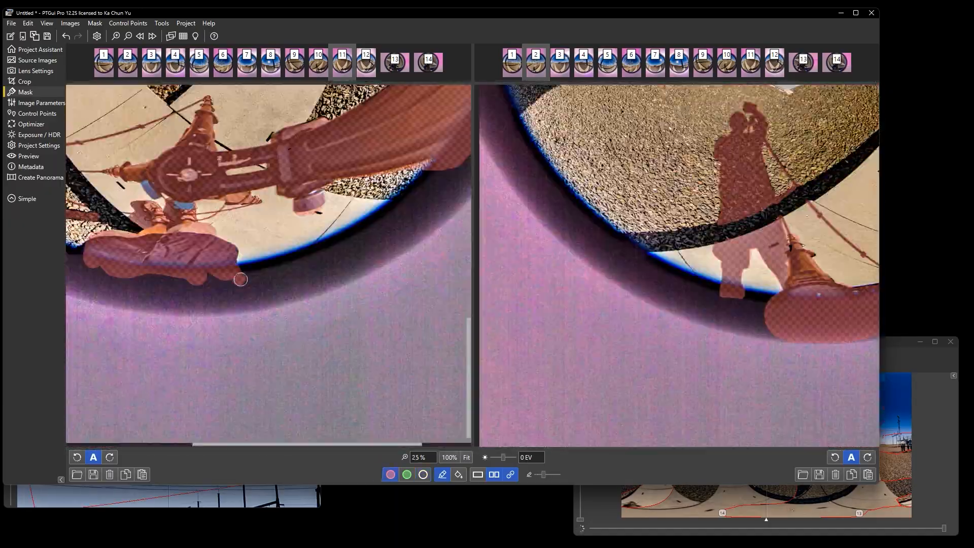
Step: Check image 12's mask around the tripod, and refine the mask over the tripod, the photographer and their shadows on image 13
left_click(366, 62)
scroll(240, 296, "up", 2)
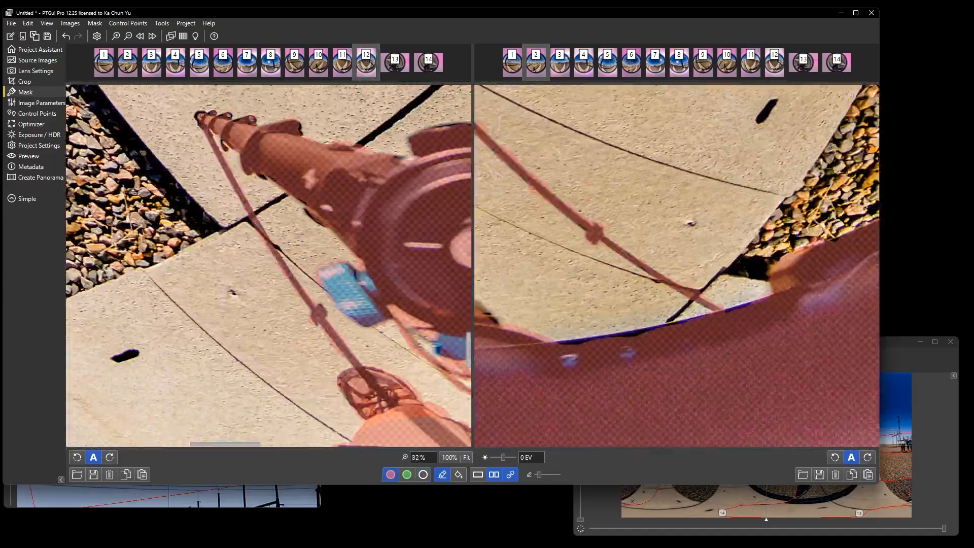
scroll(389, 341, "up", 2)
scroll(389, 342, "down", 4)
left_click(395, 63)
scroll(282, 264, "up", 1)
left_click_drag(283, 120, 127, 375)
left_click_drag(321, 195, 360, 277)
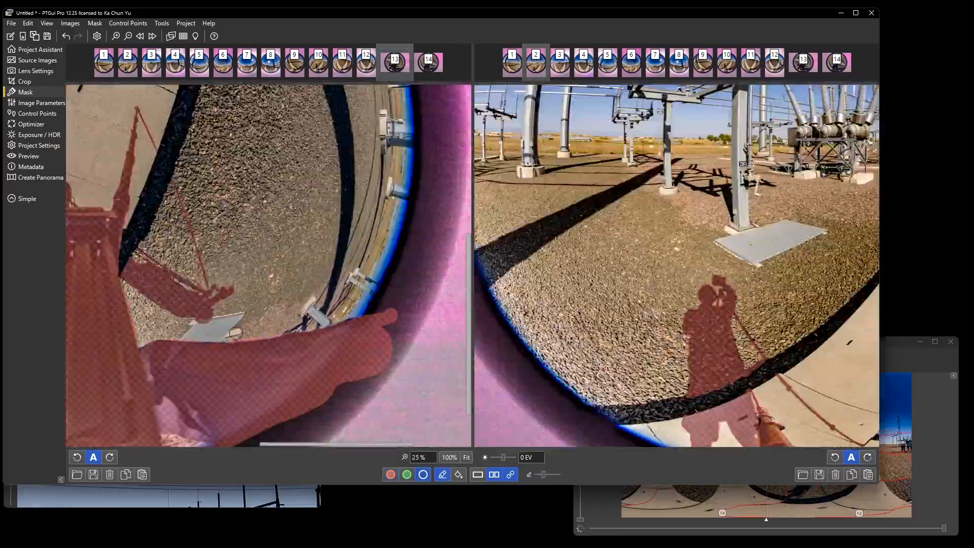
Step: Mask the tripod's thin shadows on the concrete and the photographer's shadow on the gravel in image 14
left_click(428, 62)
scroll(360, 333, "down", 1)
scroll(173, 284, "up", 3)
left_click_drag(172, 284, 310, 340)
left_click_drag(290, 269, 349, 339)
scroll(385, 203, "up", 2)
left_click_drag(386, 203, 342, 290)
left_click_drag(458, 297, 235, 169)
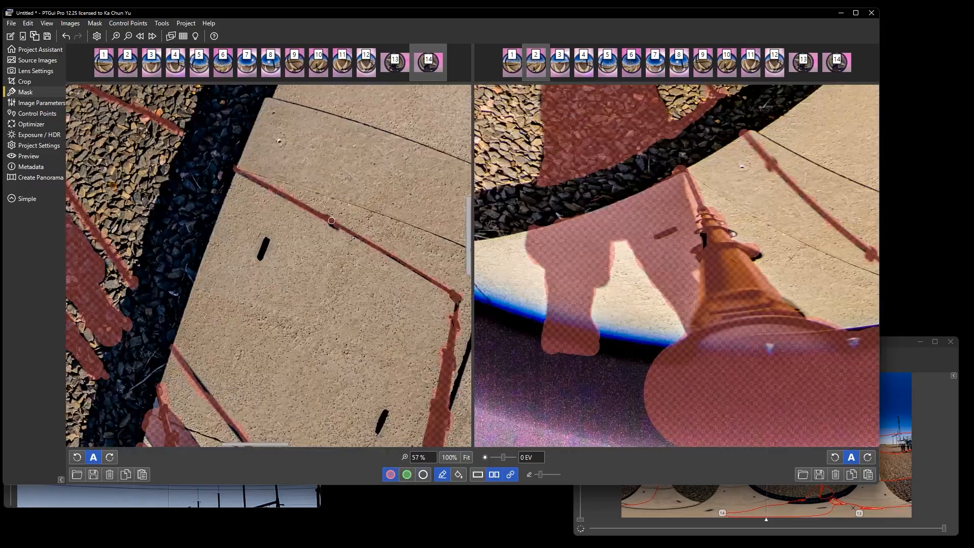
scroll(304, 353, "down", 10)
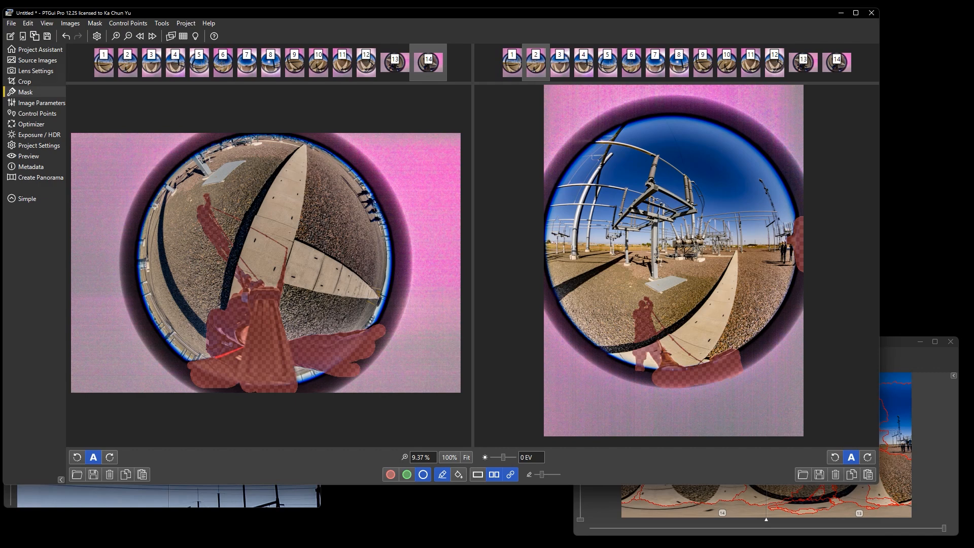
Step: Review the image parameters and the control points matched between images 1 and 2
left_click(36, 102)
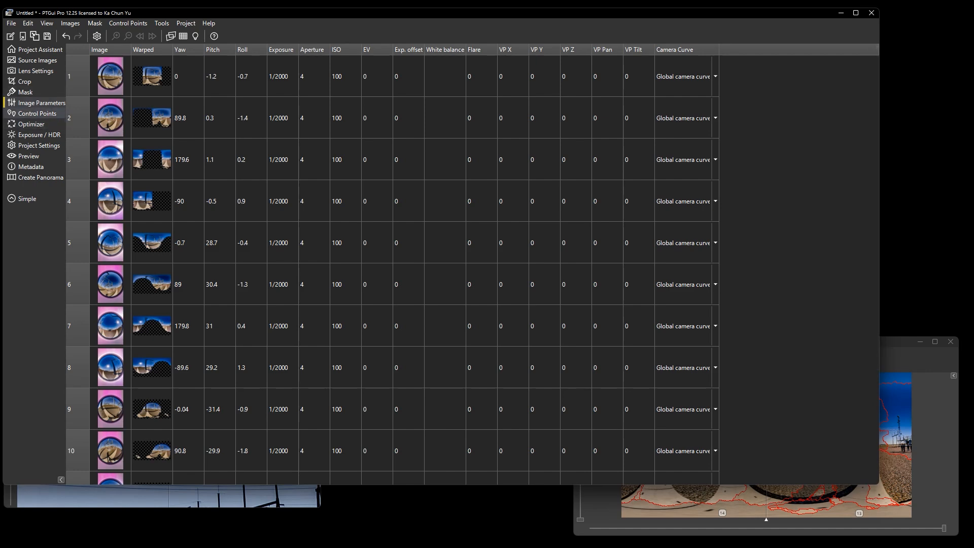
left_click(37, 114)
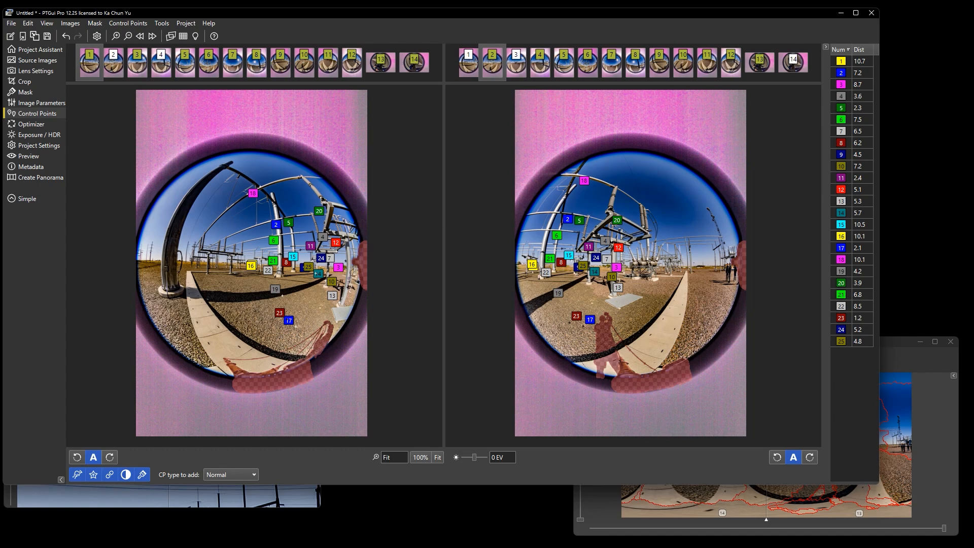
left_click(583, 340)
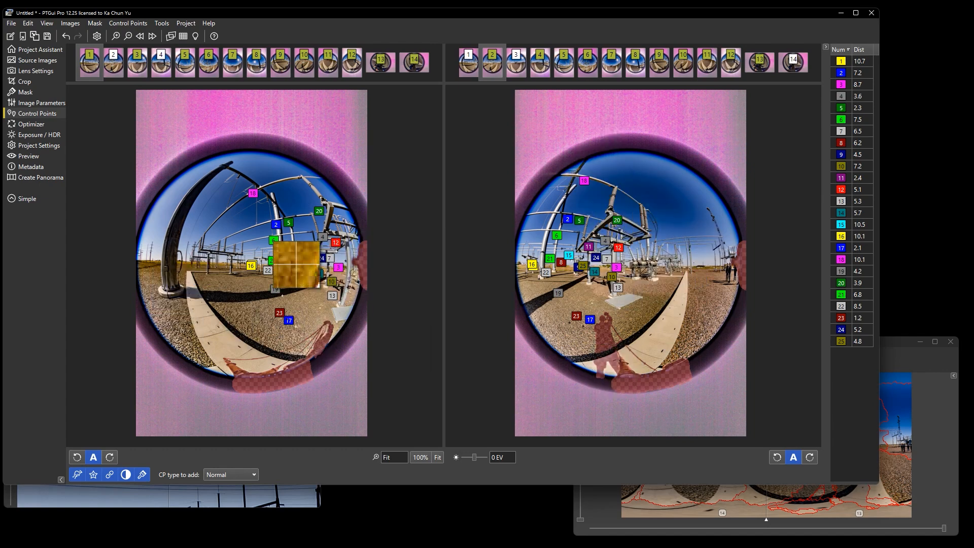
scroll(304, 253, "up", 2)
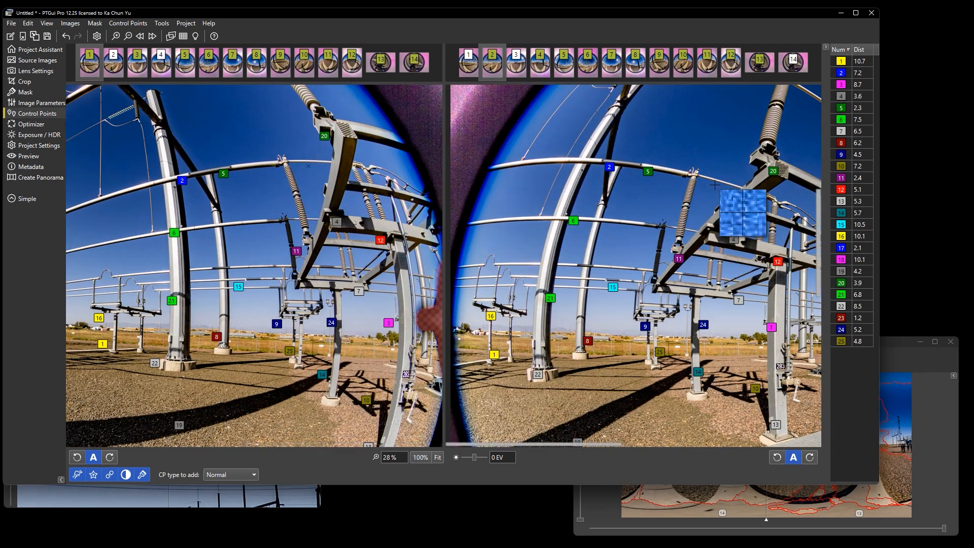
scroll(264, 208, "down", 2)
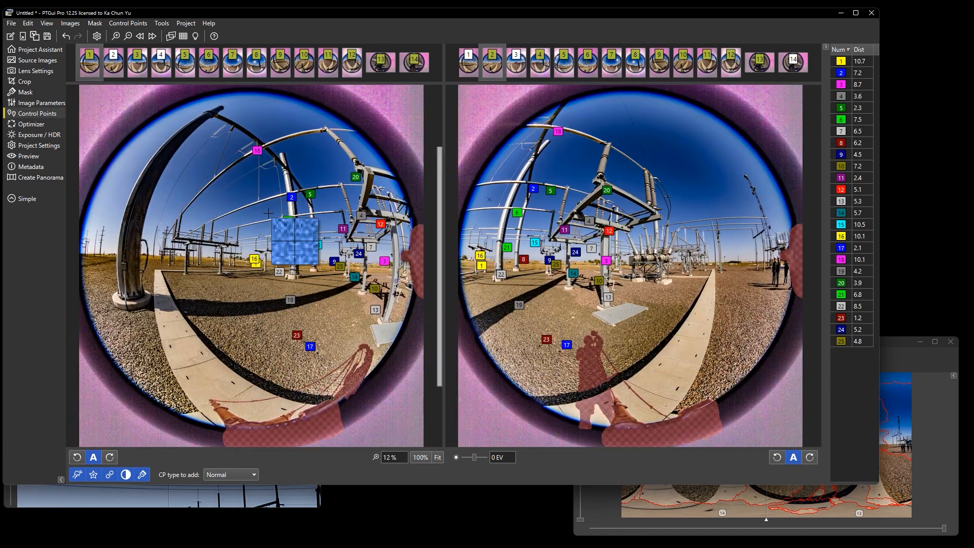
scroll(268, 214, "down", 1)
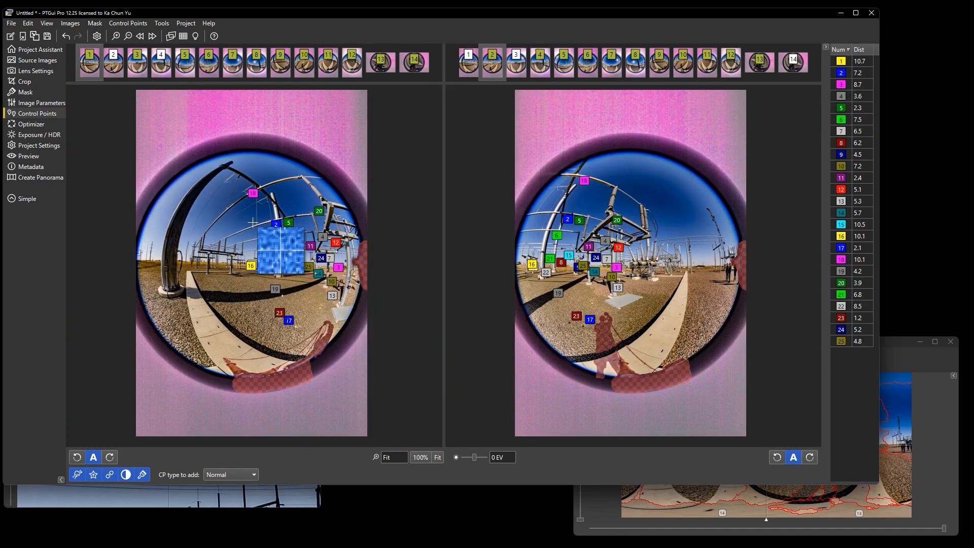
Step: Add a control point at the lower end of the insulator beside the tall pole on images 1 and 2, and fine-tune its position on image 2
scroll(259, 216, "up", 1)
scroll(326, 173, "up", 2)
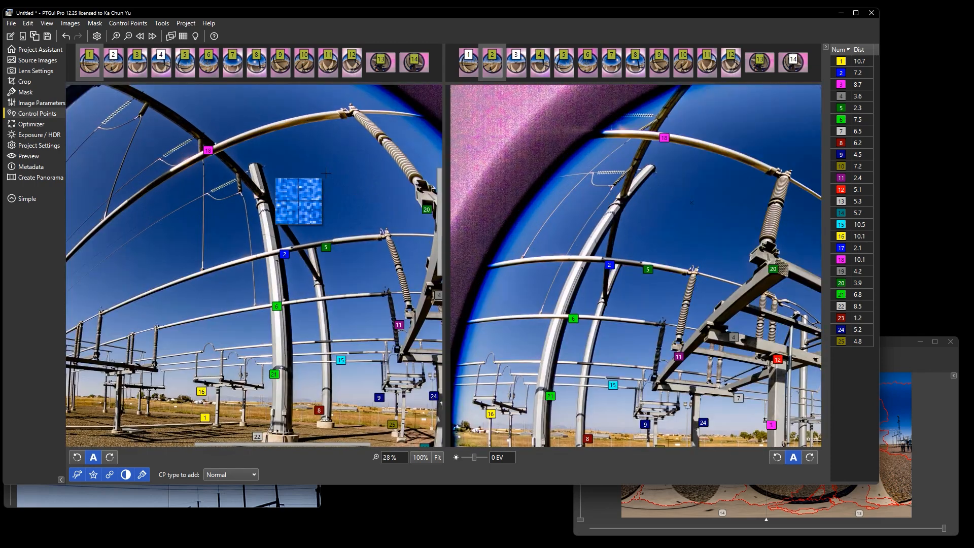
scroll(325, 174, "up", 2)
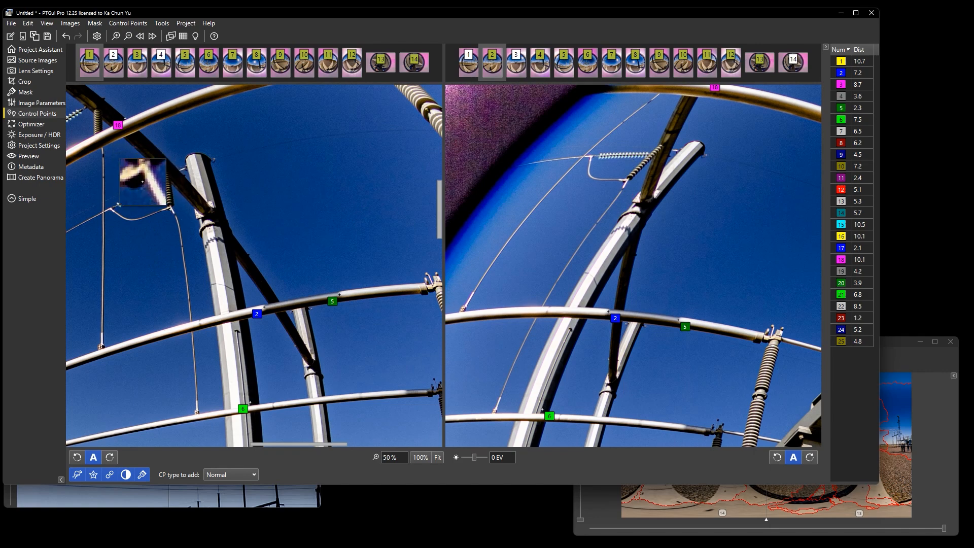
left_click(170, 208)
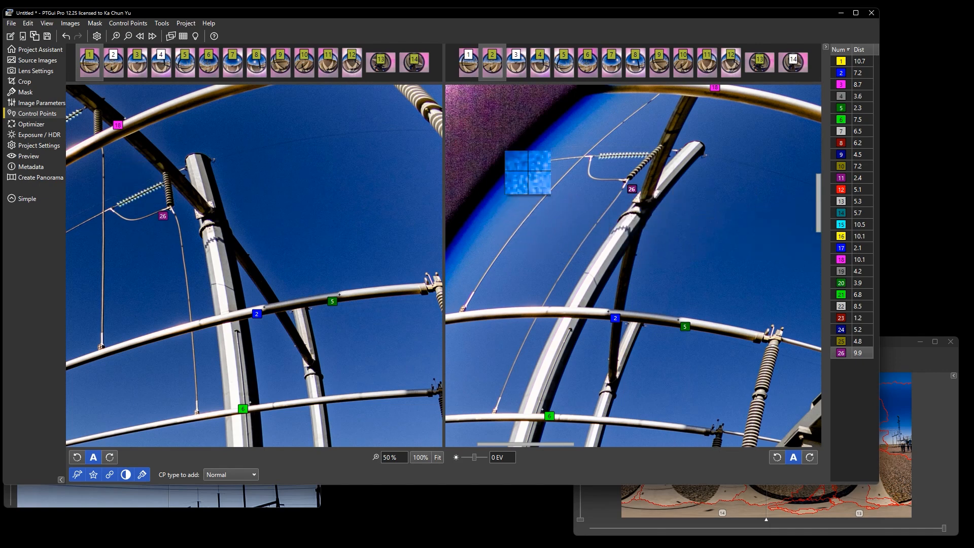
mouse_move(625, 182)
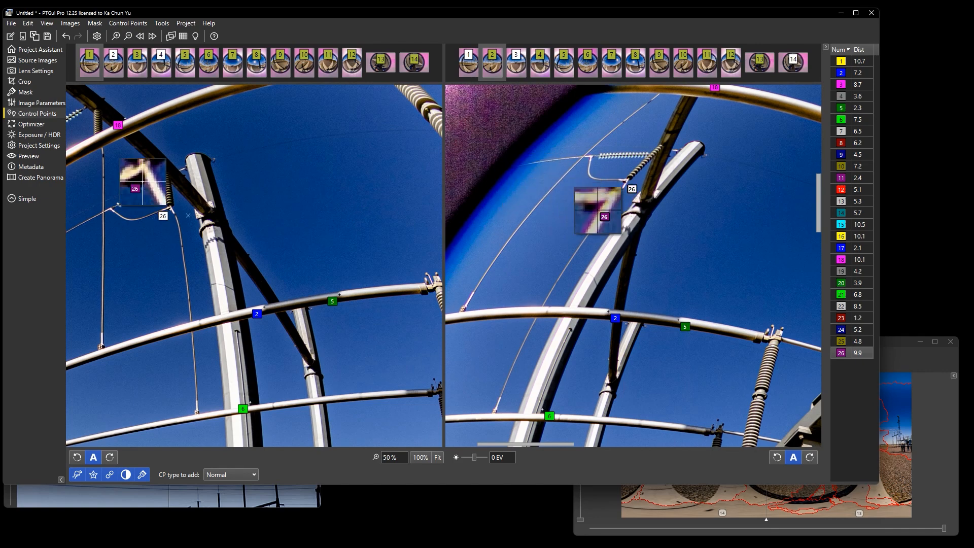
left_click_drag(625, 184, 625, 181)
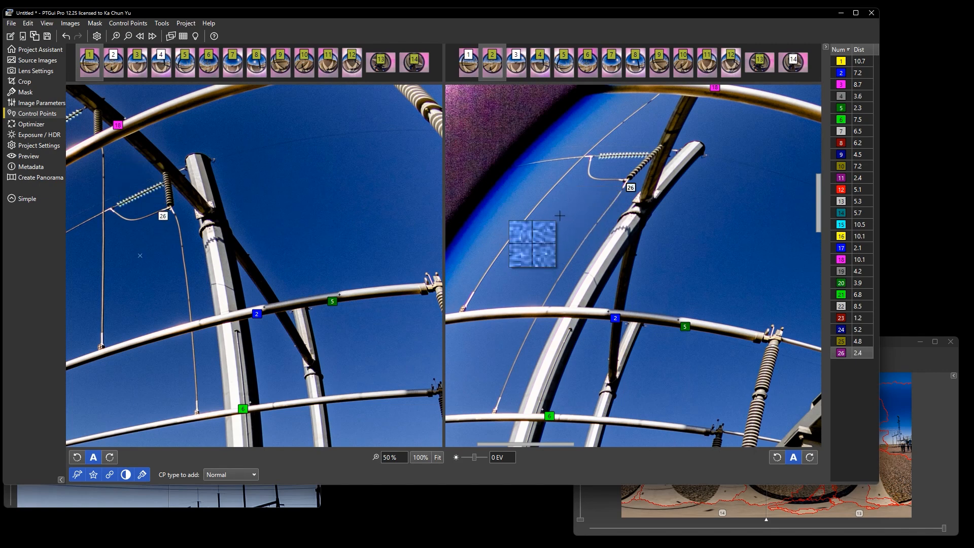
scroll(554, 217, "down", 5)
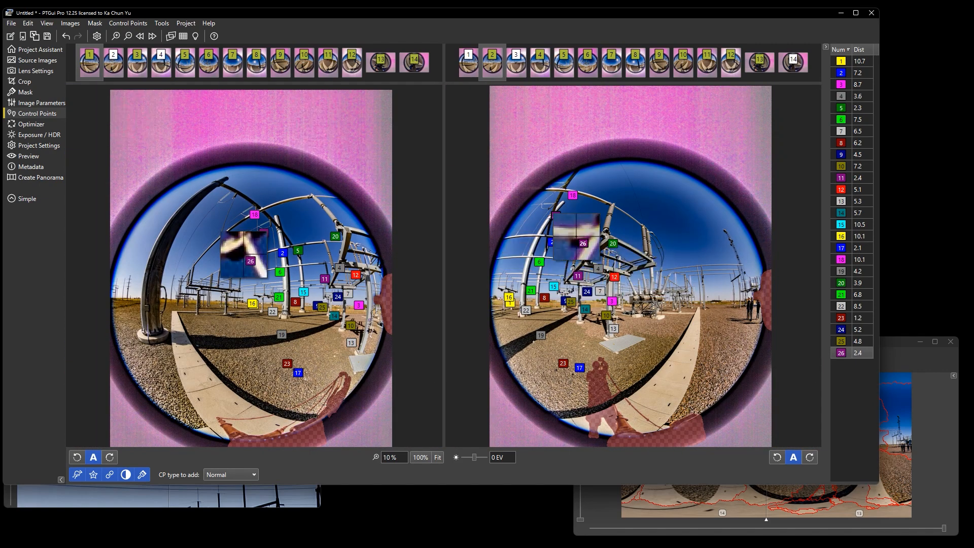
Step: Examine the control points of image 3 paired with image 2 and then with each of images 4 to 14
left_click(137, 62)
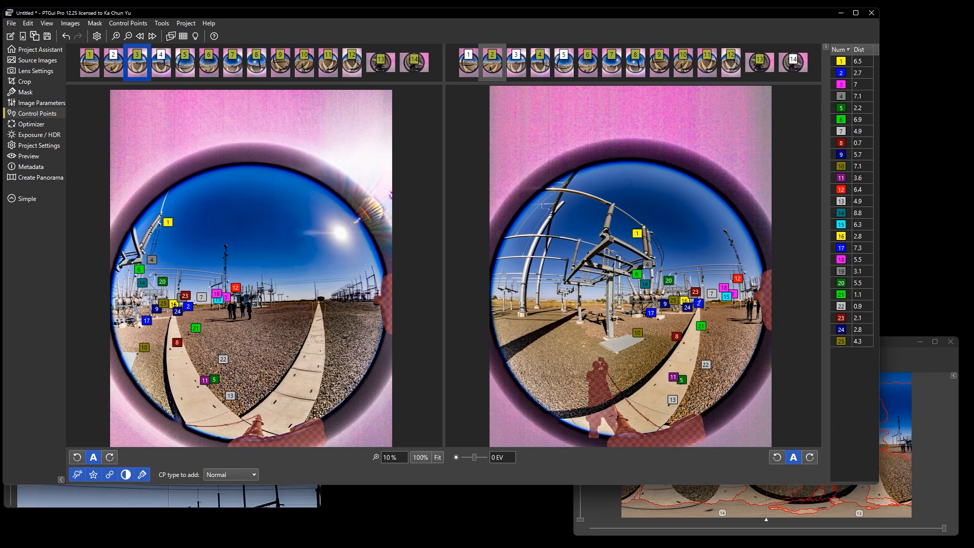
left_click(539, 62)
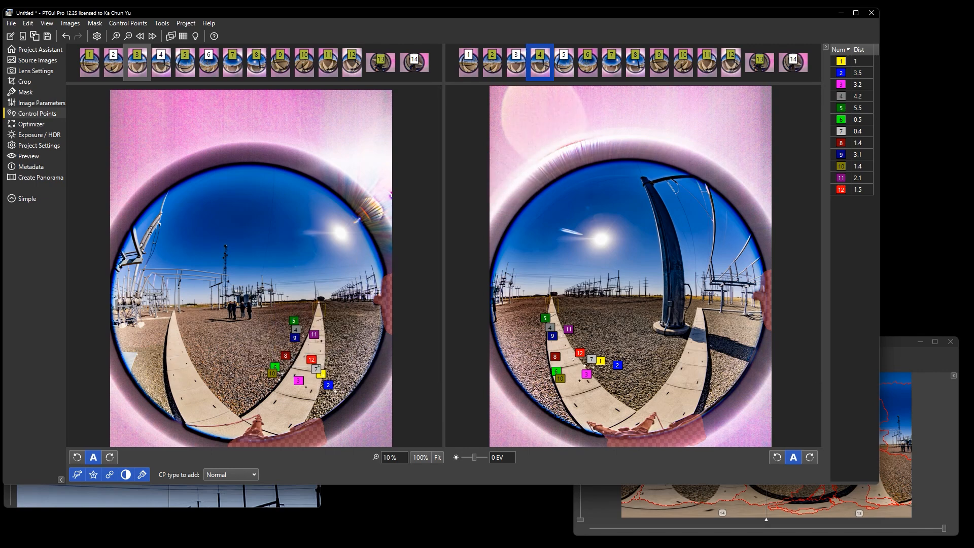
left_click(563, 62)
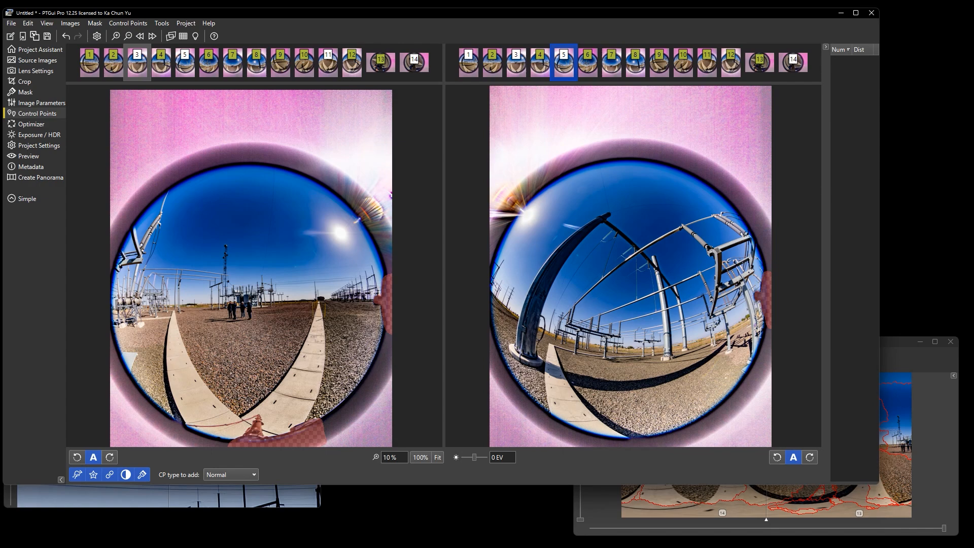
left_click(587, 61)
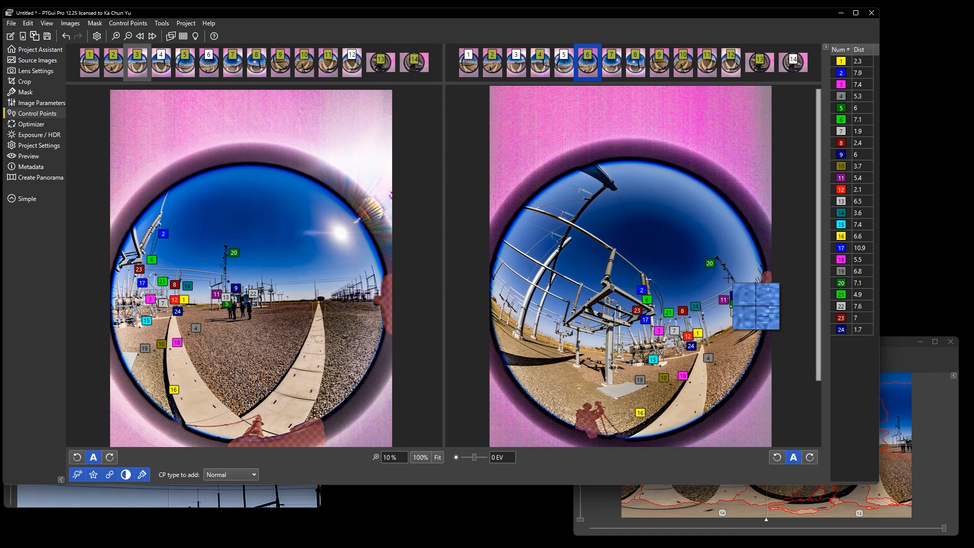
left_click(611, 62)
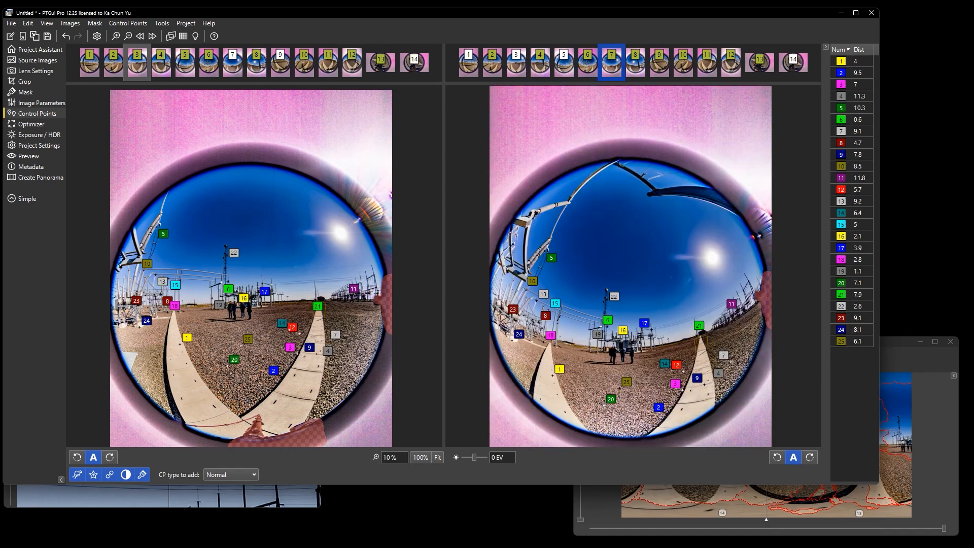
key("Right")
key("Right")
key("Right")
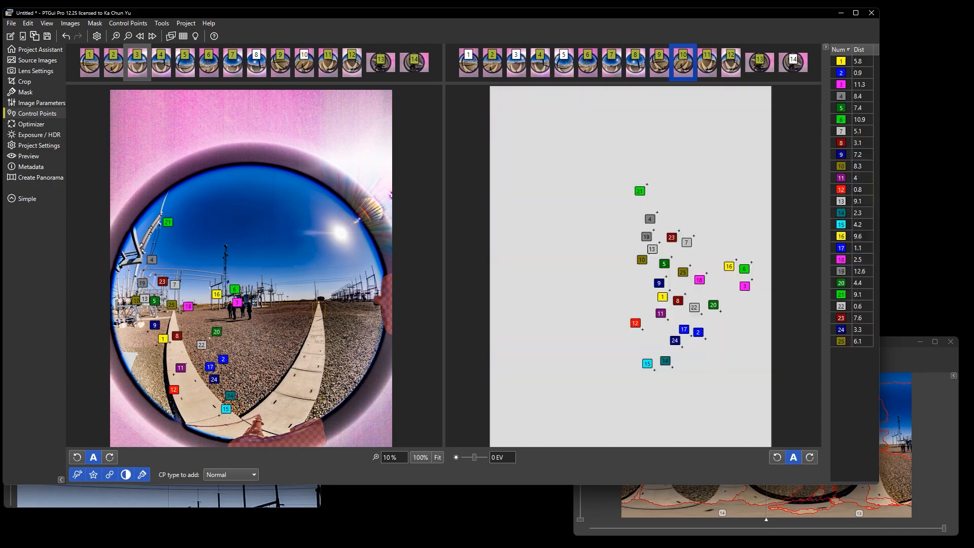
key("Right")
key("Right")
key("Right")
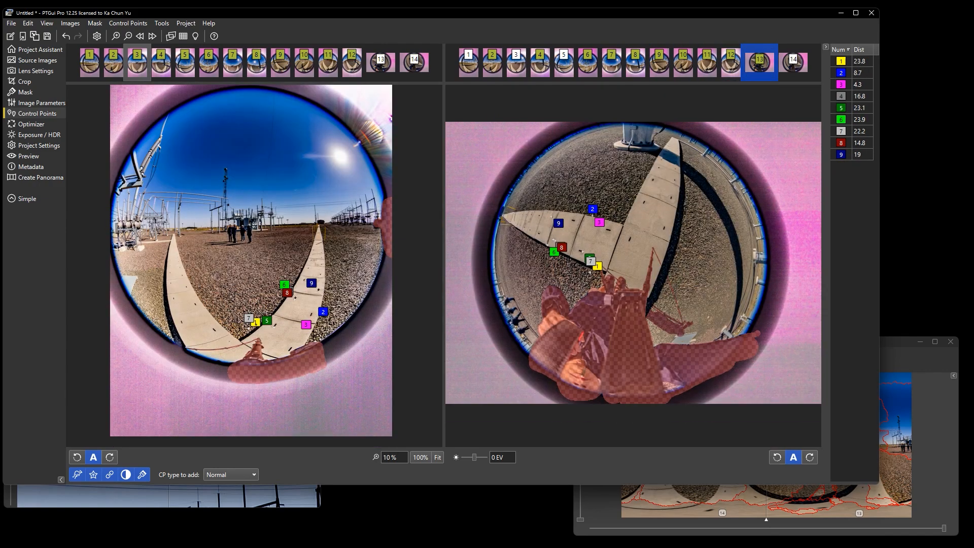
key("Right")
key("Left")
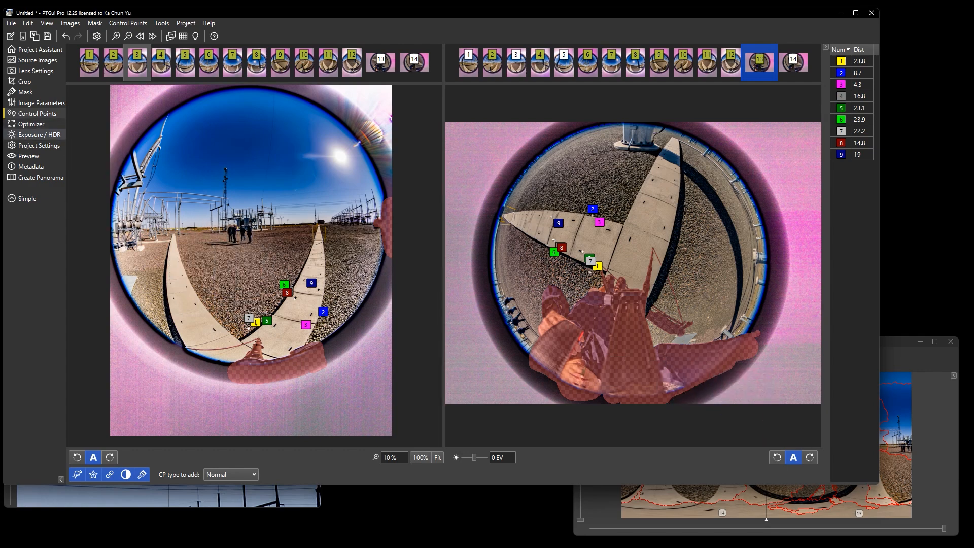
Step: Run the optimizer and accept its changes, and optimize the automatic exposure and color adjustment
left_click(31, 124)
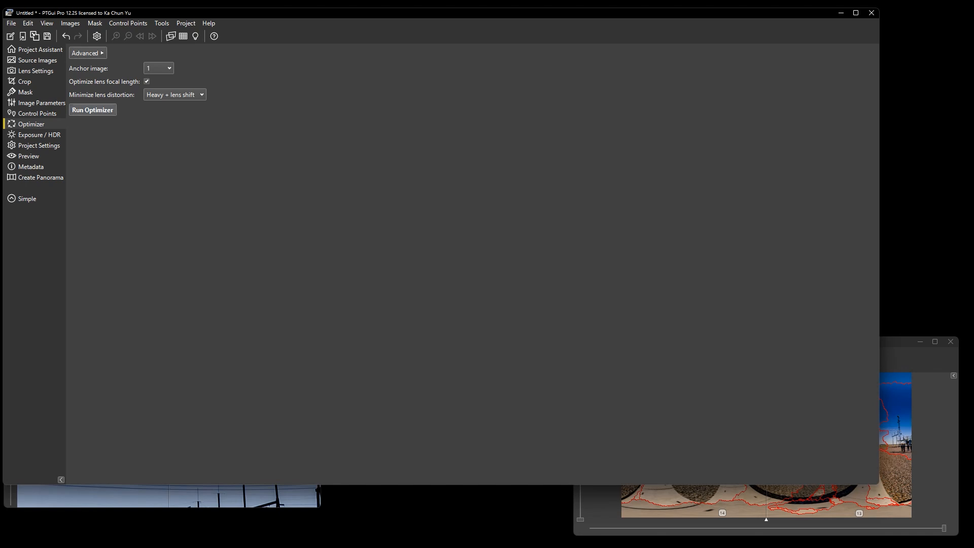
left_click(93, 109)
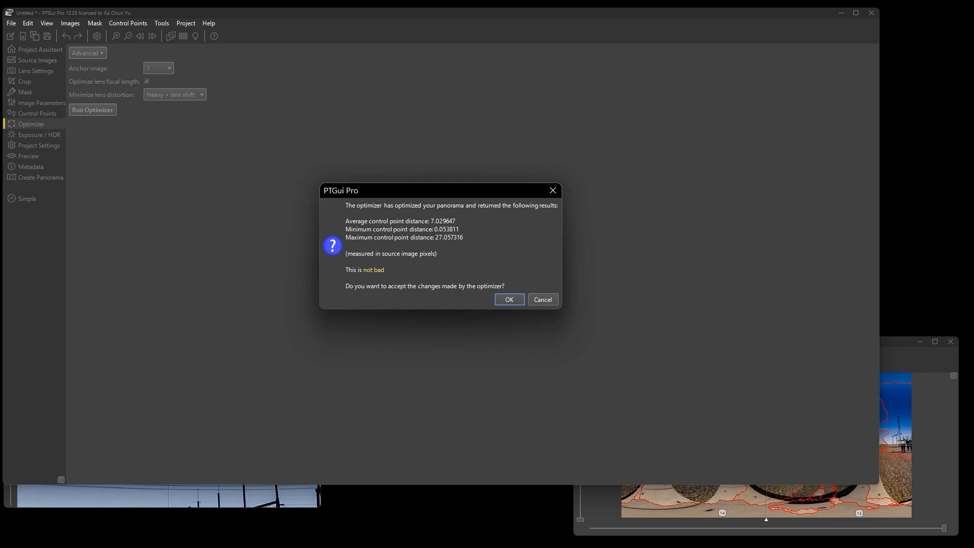
left_click(510, 299)
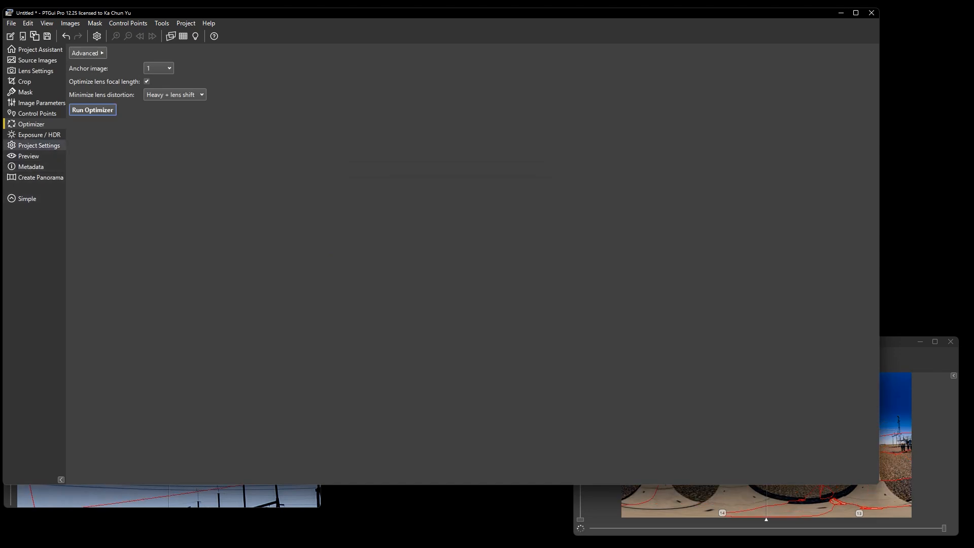
left_click(39, 135)
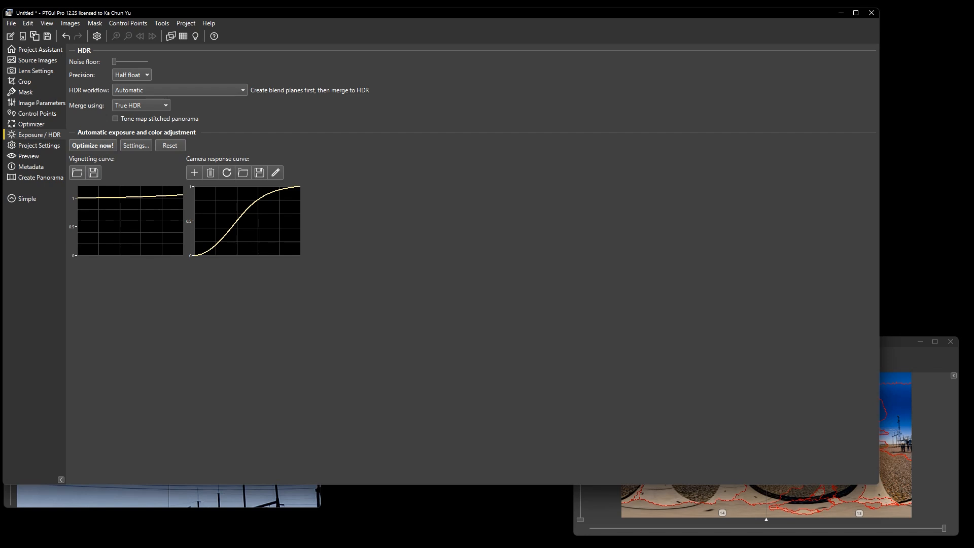
left_click(93, 145)
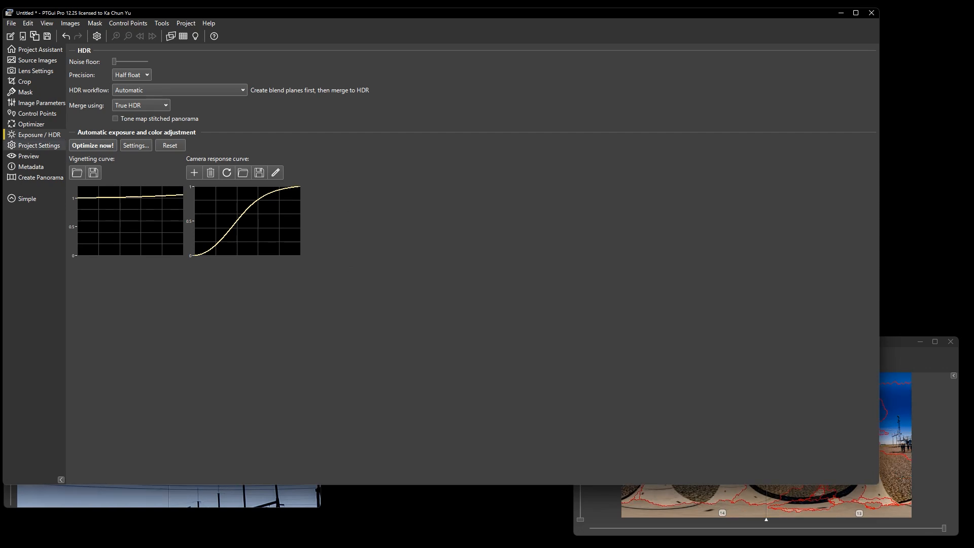
Step: Look through the project settings, preview and metadata options, and open the panorama output settings
left_click(39, 145)
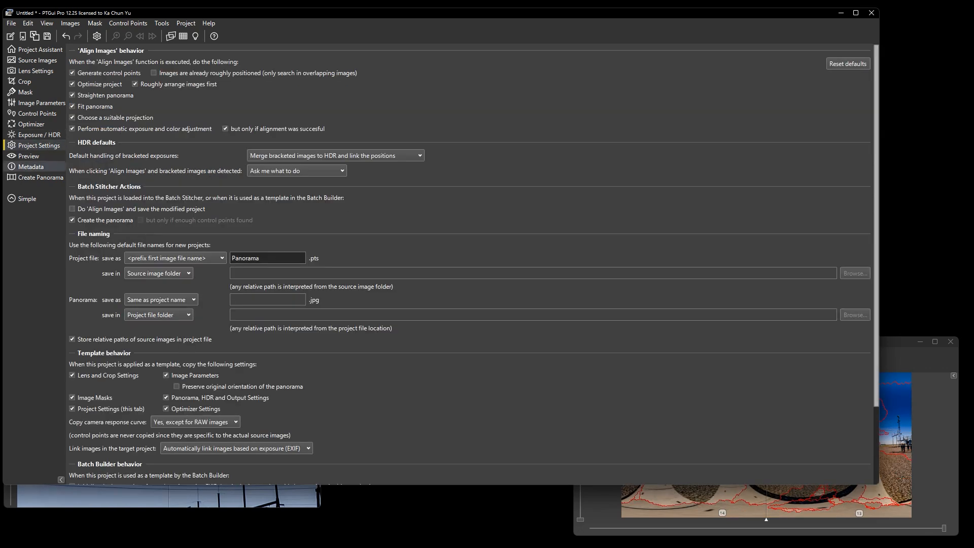
left_click(31, 155)
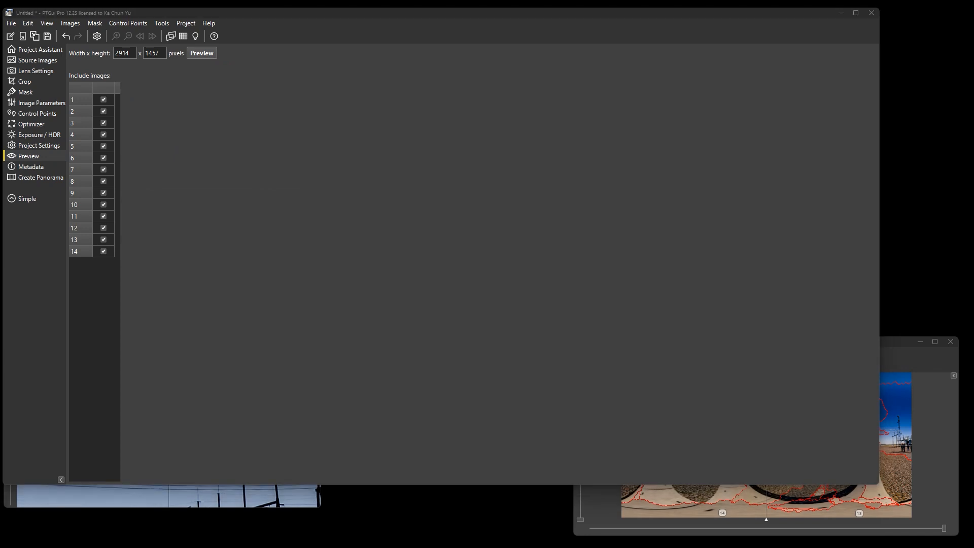
left_click(31, 166)
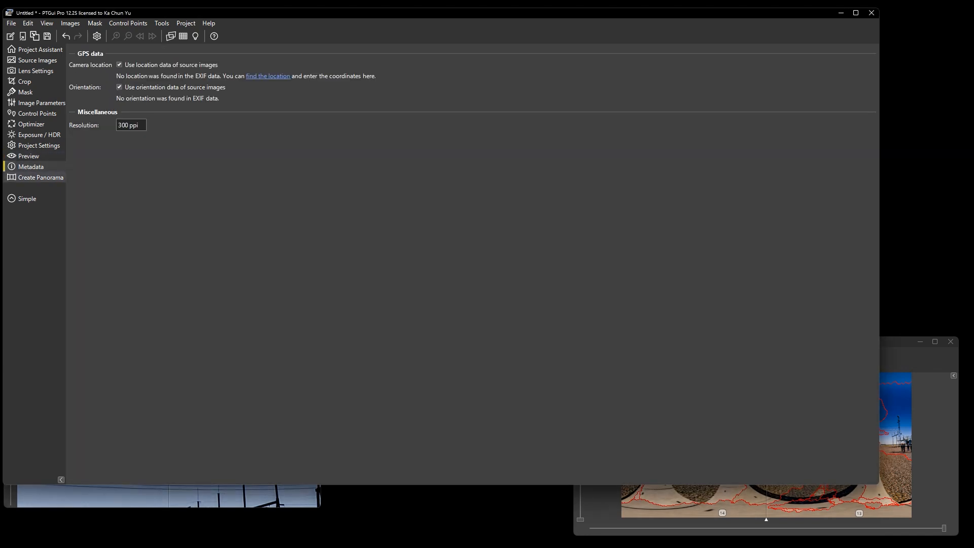
left_click(40, 177)
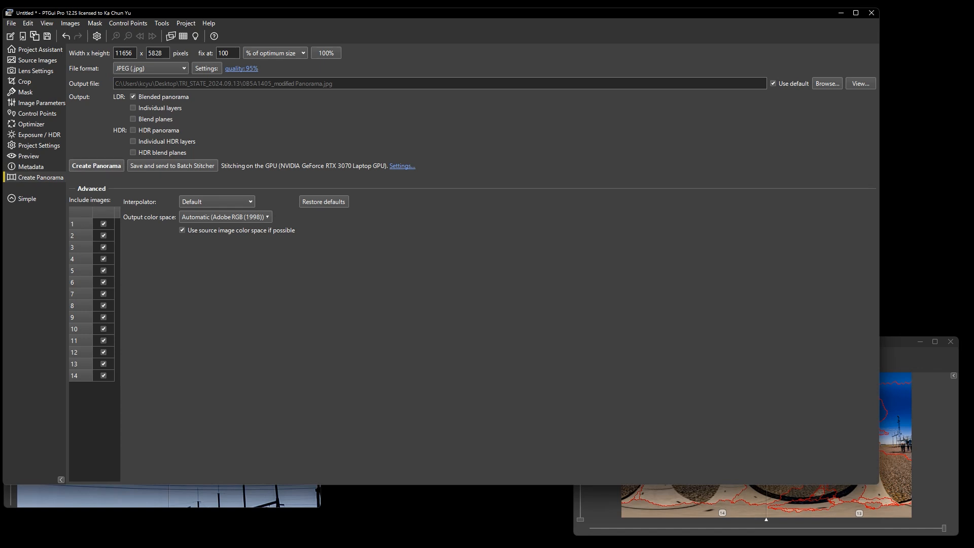
Step: Change the output file name to 0B5A1405_erie_substation_3_pano.jpg, keeping the existing output folder
left_click(330, 83)
left_click(311, 83)
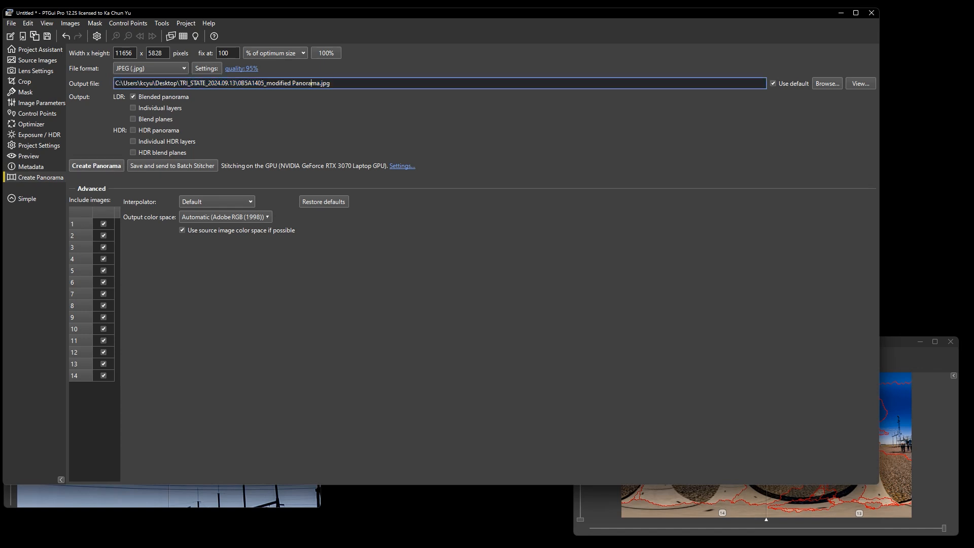
key("BackSpace")
key("BackSpace")
key("BackSpace")
key("BackSpace")
key("BackSpace")
key("BackSpace")
key("BackSpace")
key("BackSpace")
key("BackSpace")
key("BackSpace")
key("BackSpace")
key("BackSpace")
key("BackSpace")
key("BackSpace")
key("BackSpace")
key("BackSpace")
key("BackSpace")
type("erie_sb")
key("BackSpace")
type("ubstation_3_pano")
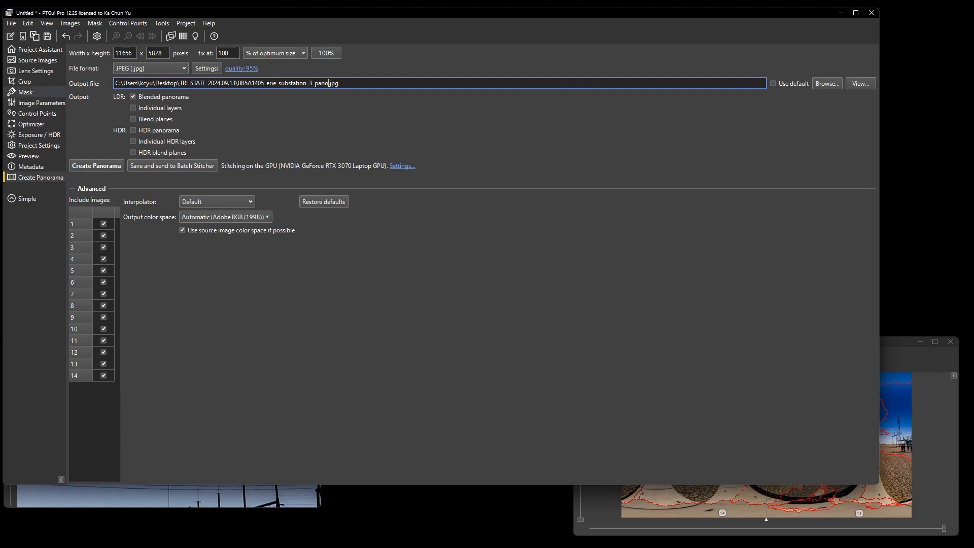
Step: Return to the mask editor, shrink the main window, enlarge the Panorama Editor and reposition the Detail Viewer so the editor and viewer are unobstructed
left_click(25, 92)
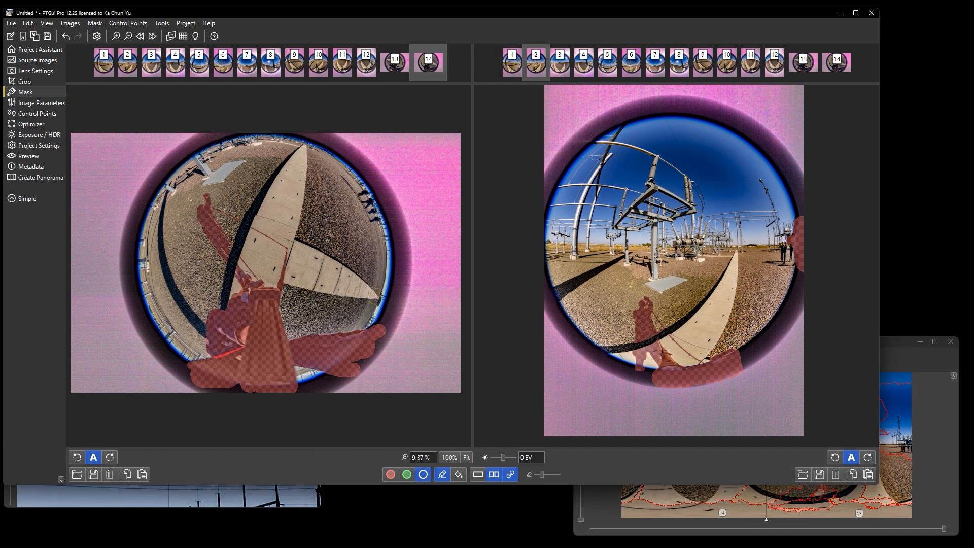
left_click_drag(878, 484, 709, 234)
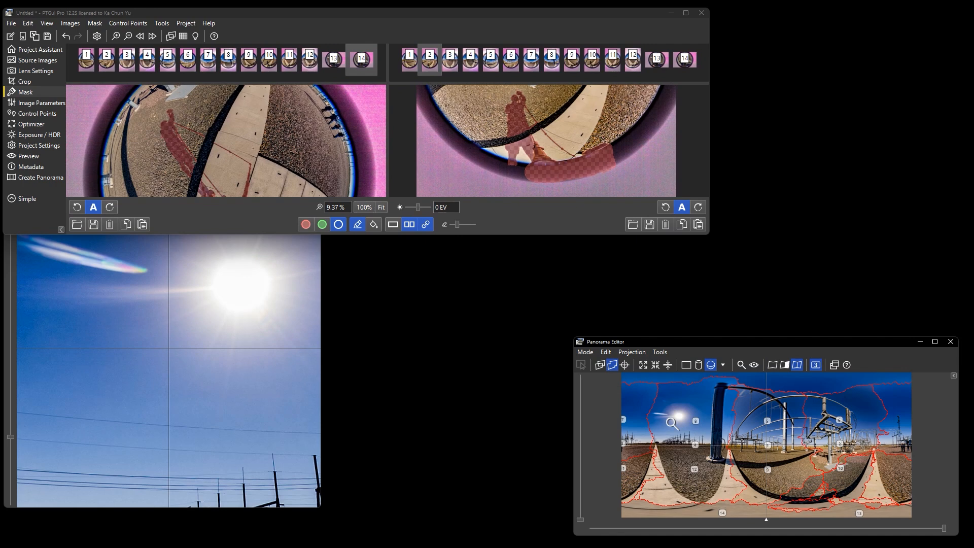
left_click_drag(574, 337, 425, 129)
left_click(168, 263)
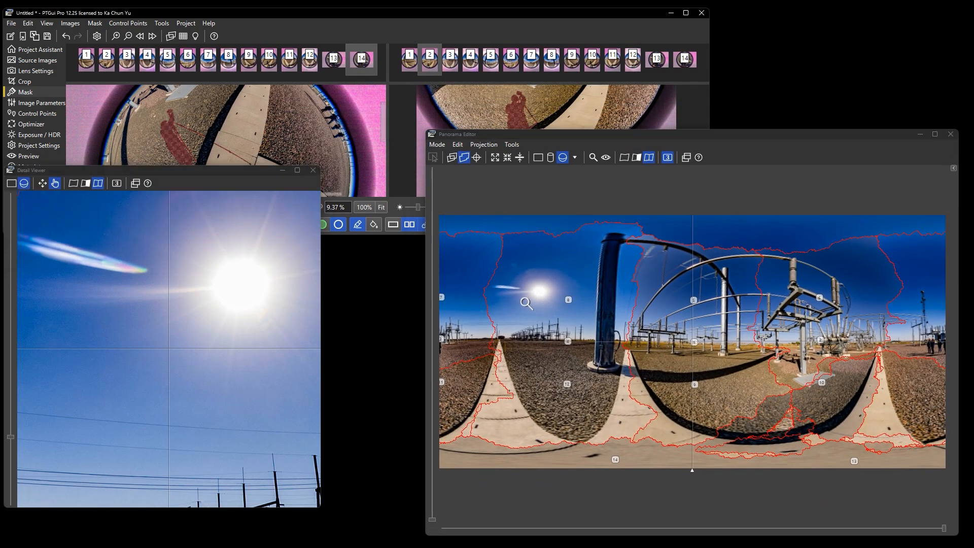
left_click_drag(168, 170, 182, 24)
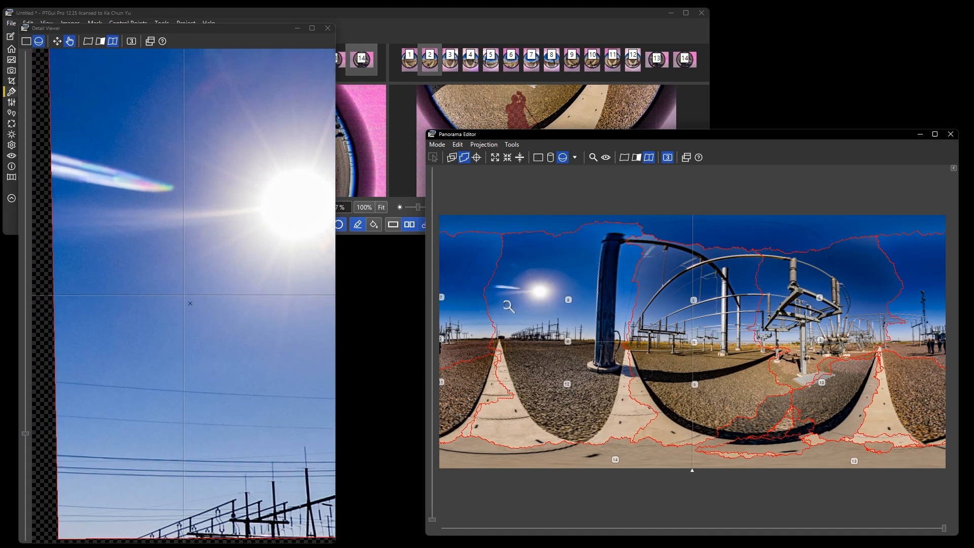
Step: Examine the stitching seams near the horizon in the Detail Viewer, at the walkways, the tall pole and the bus supports
left_click(492, 349)
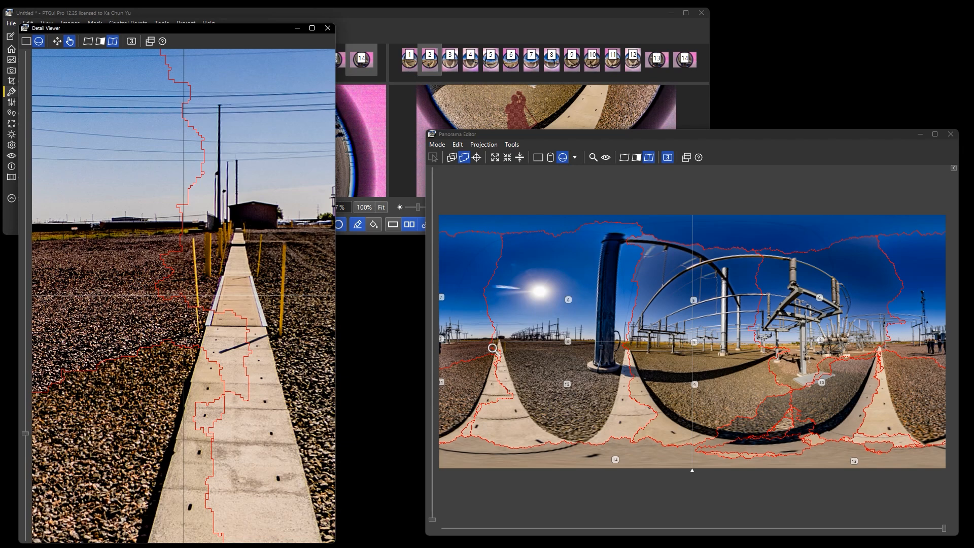
left_click(493, 349)
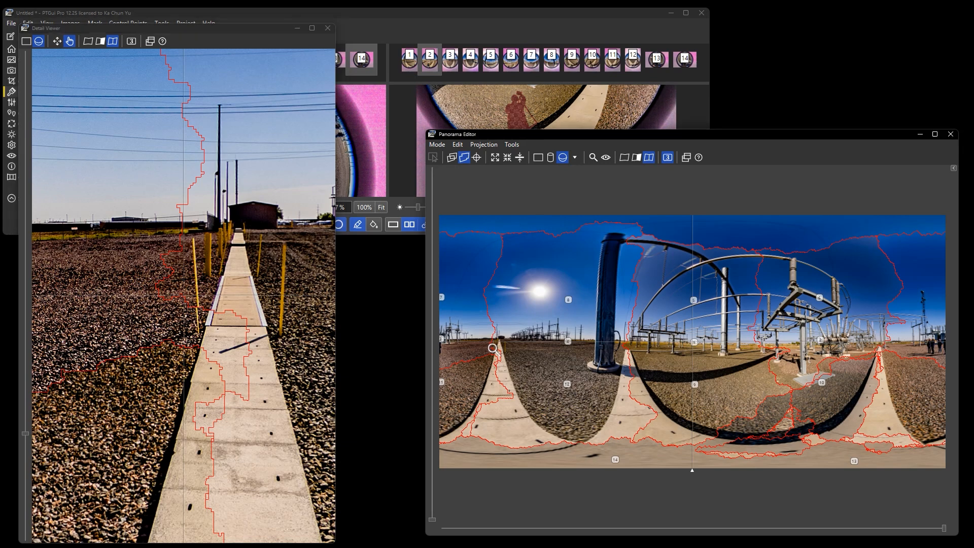
left_click(630, 338)
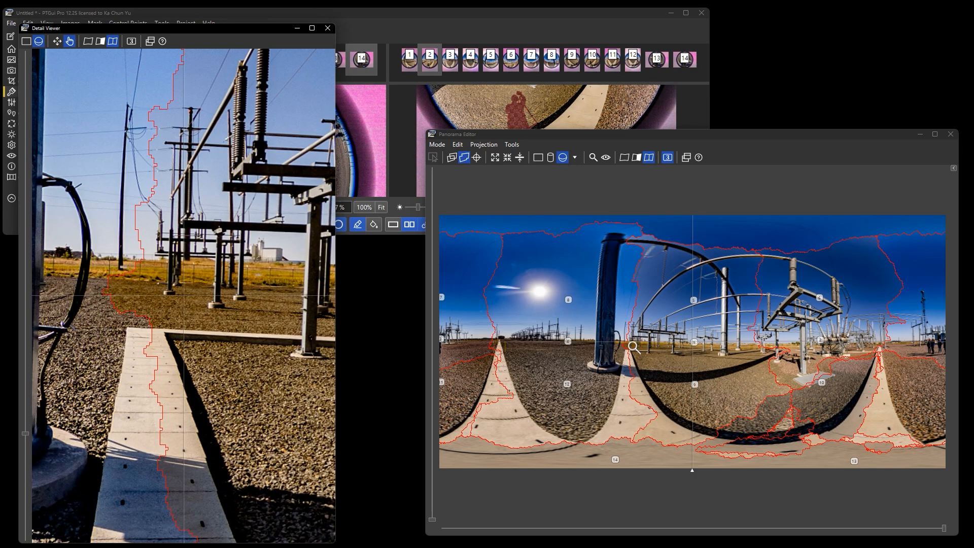
left_click(634, 347)
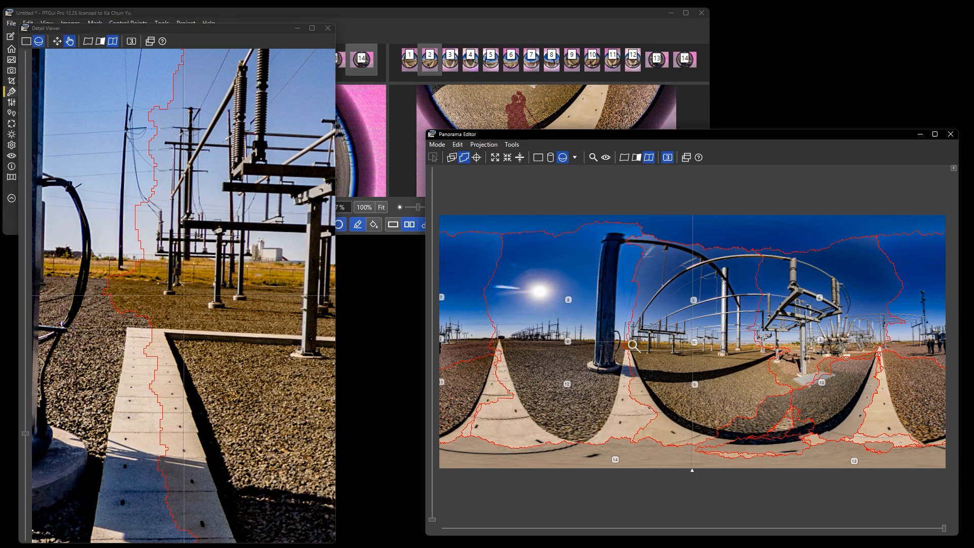
left_click(631, 244)
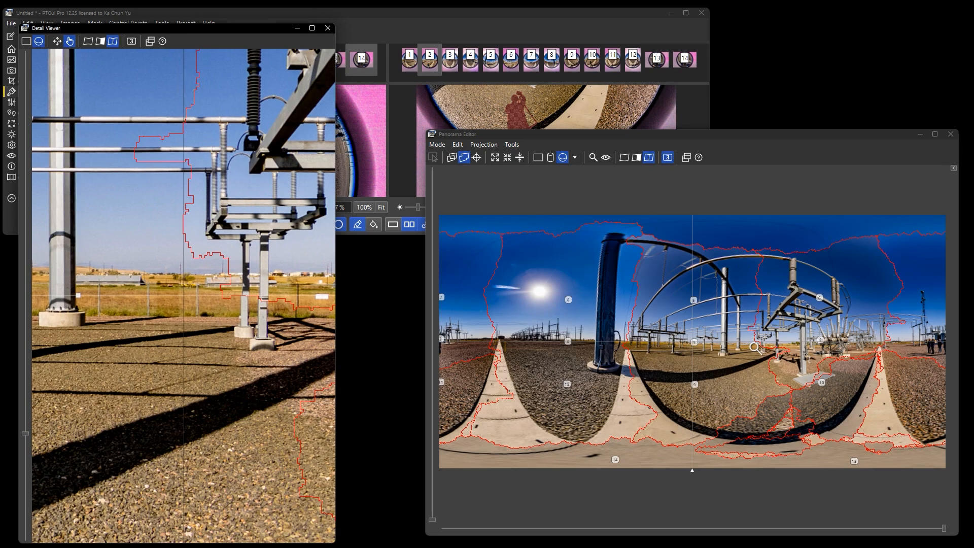
left_click(755, 347)
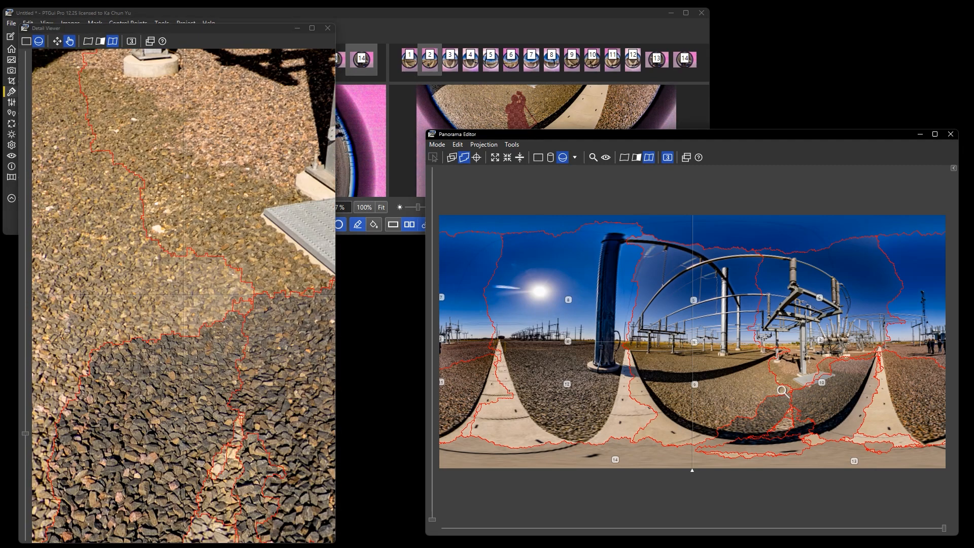
Step: Undo and redo the last change, and examine the seams on the shadowed gravel, the concrete and the walkway beside the steel supports
key("ctrl+z")
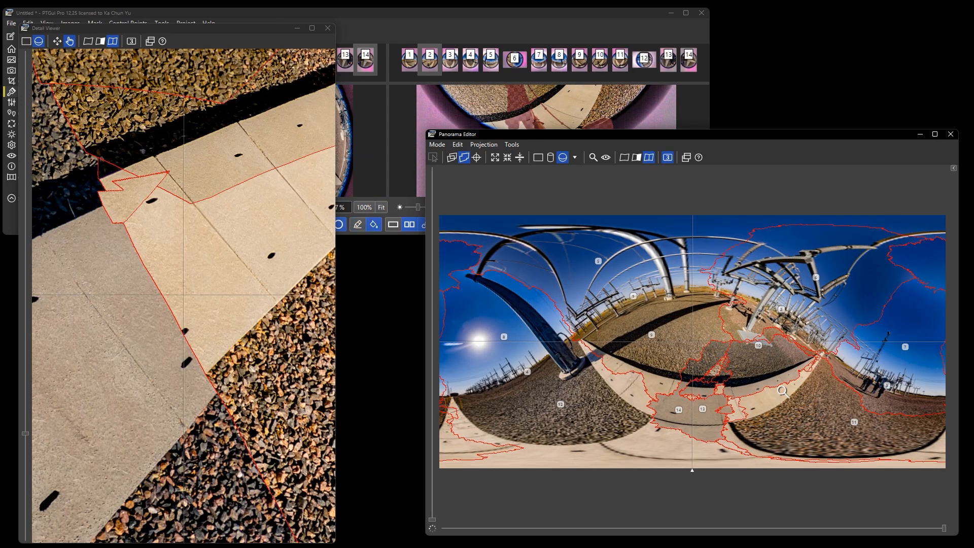
key("ctrl+y")
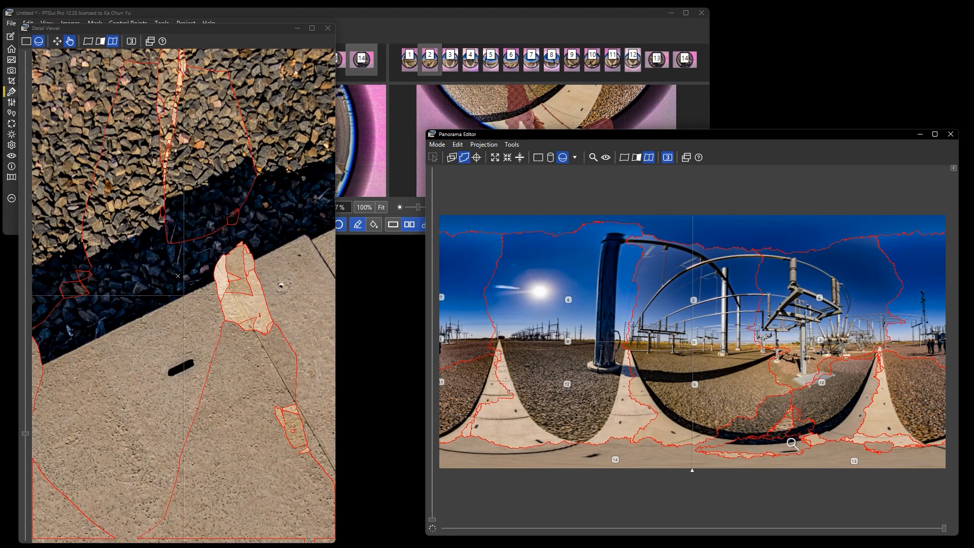
left_click(245, 287)
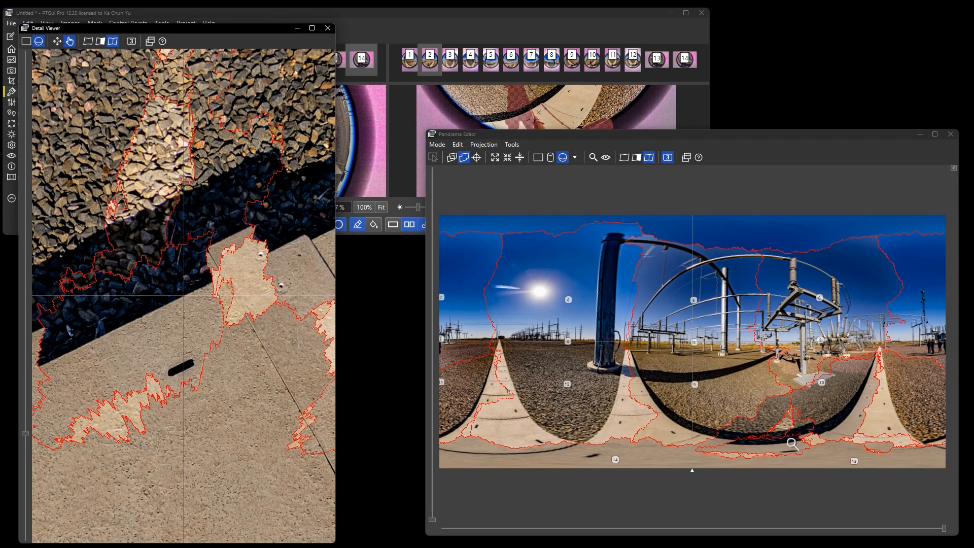
left_click(792, 444)
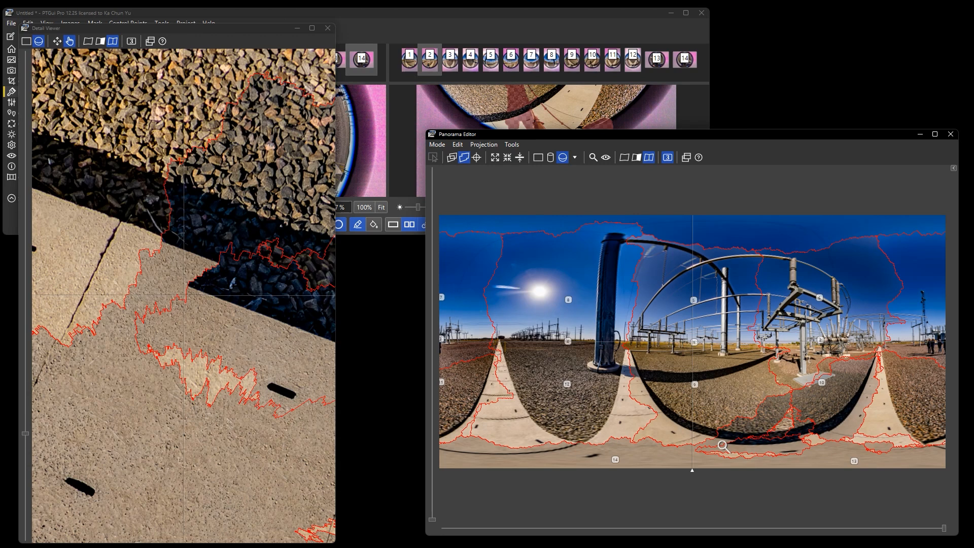
left_click(723, 446)
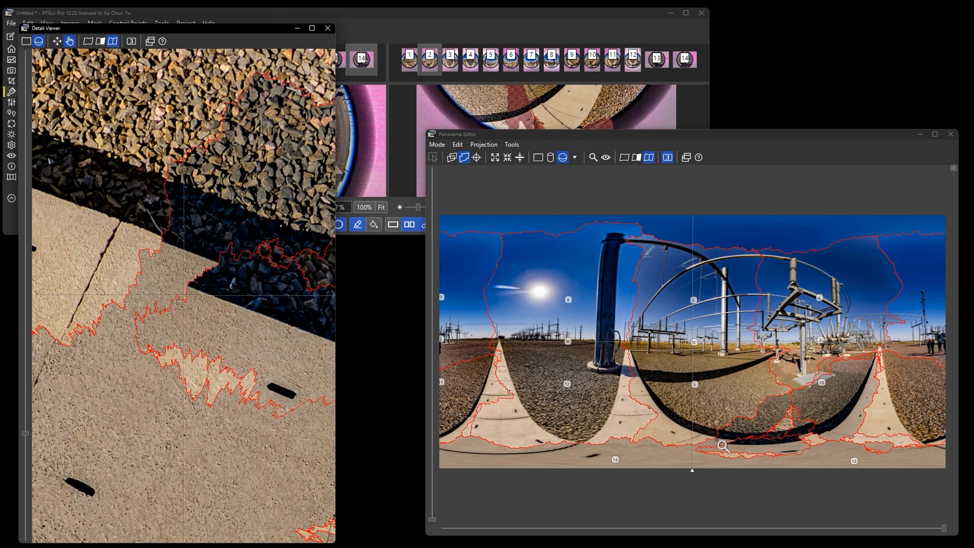
left_click(722, 446)
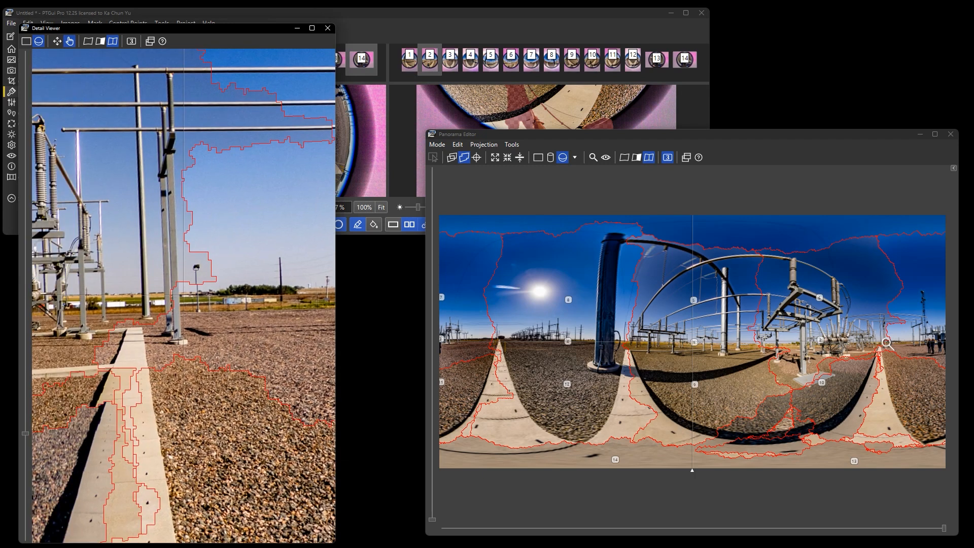
left_click(887, 343)
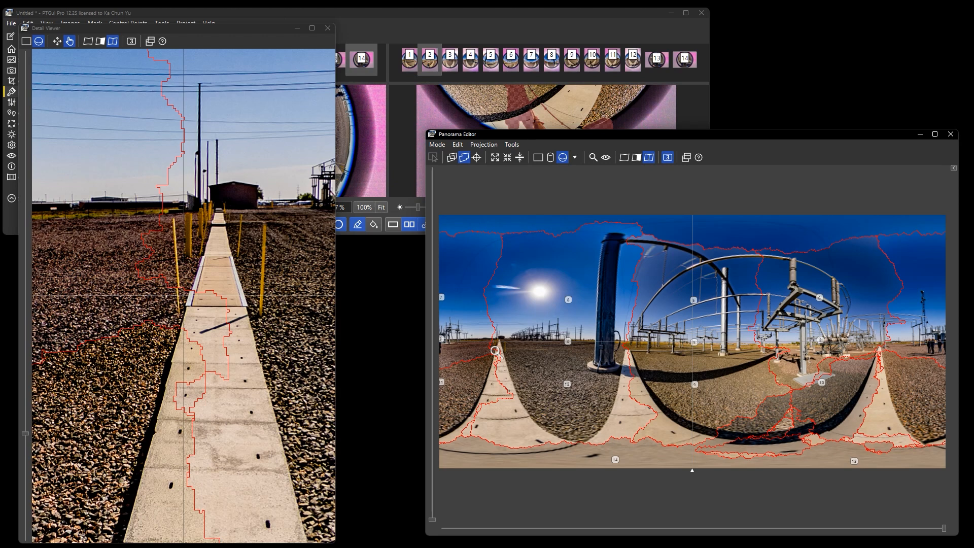
Step: Examine the seam on the walkway leading to the brick building, previewing the individual images that overlap there
left_click(496, 351)
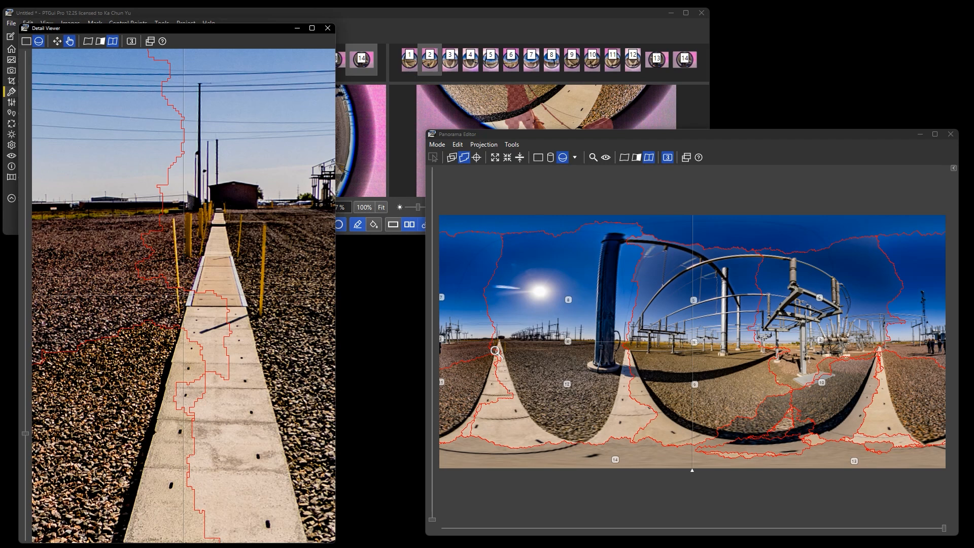
scroll(496, 350, "up", 3)
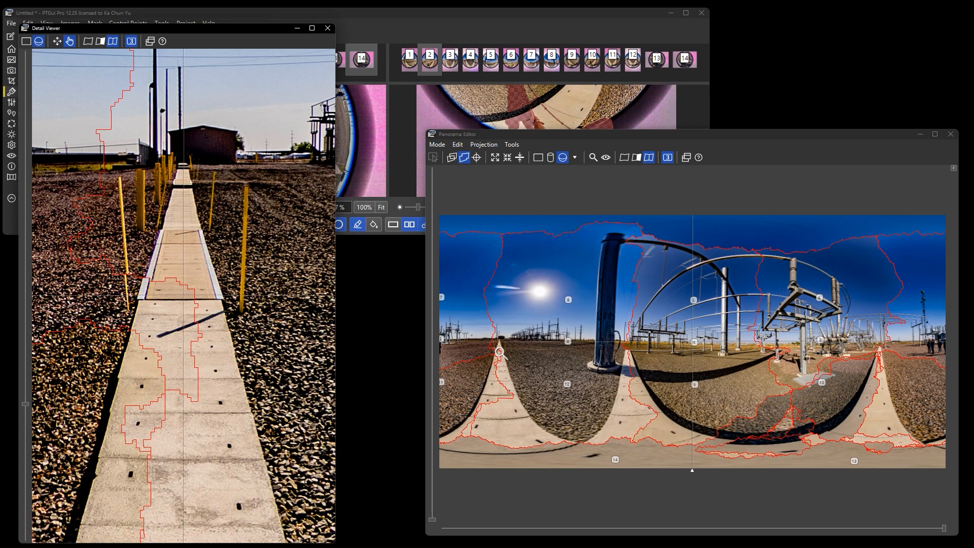
right_click(500, 352)
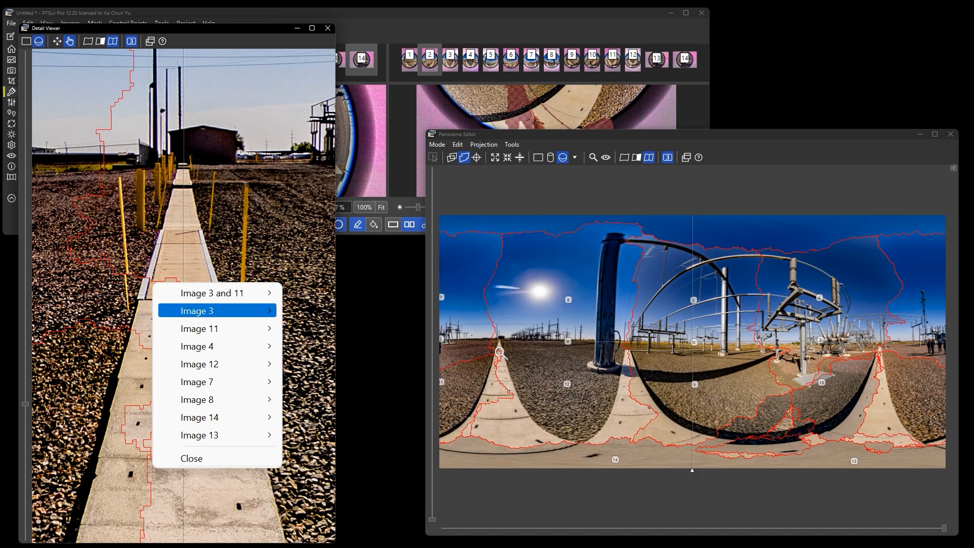
mouse_move(200, 328)
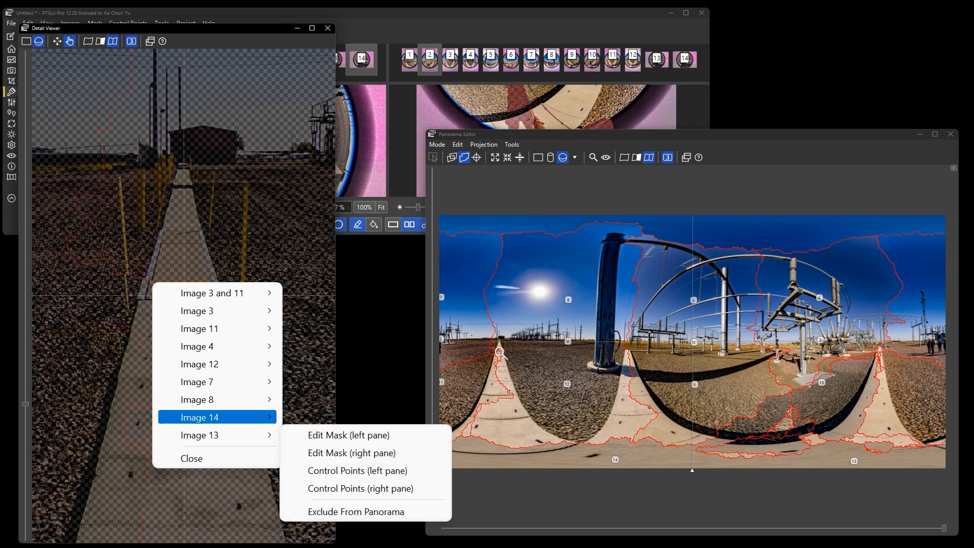
mouse_move(199, 310)
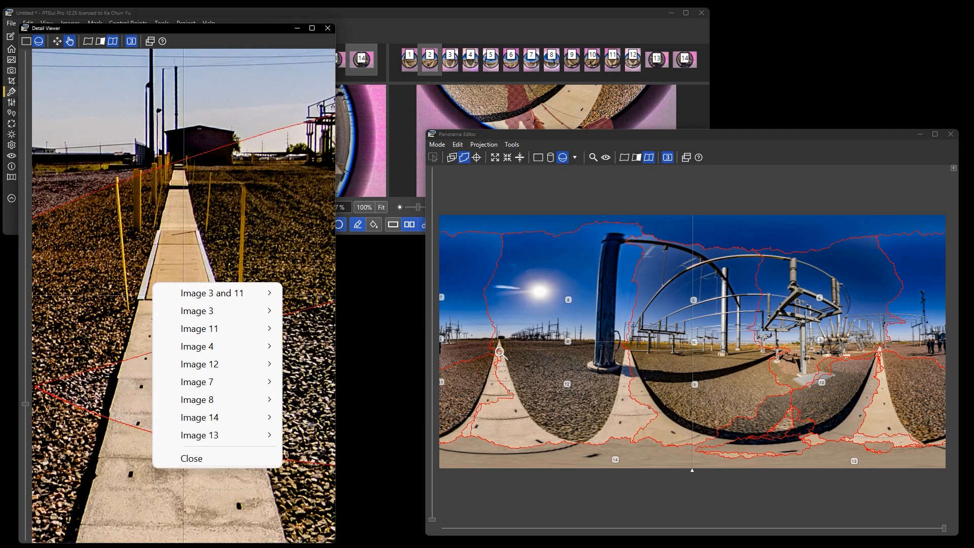
key("Escape")
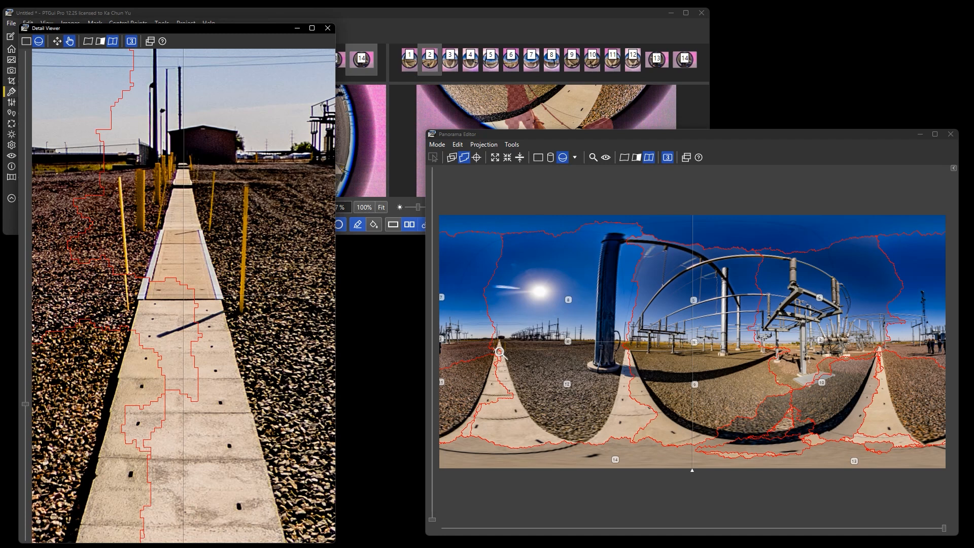
left_click(500, 353)
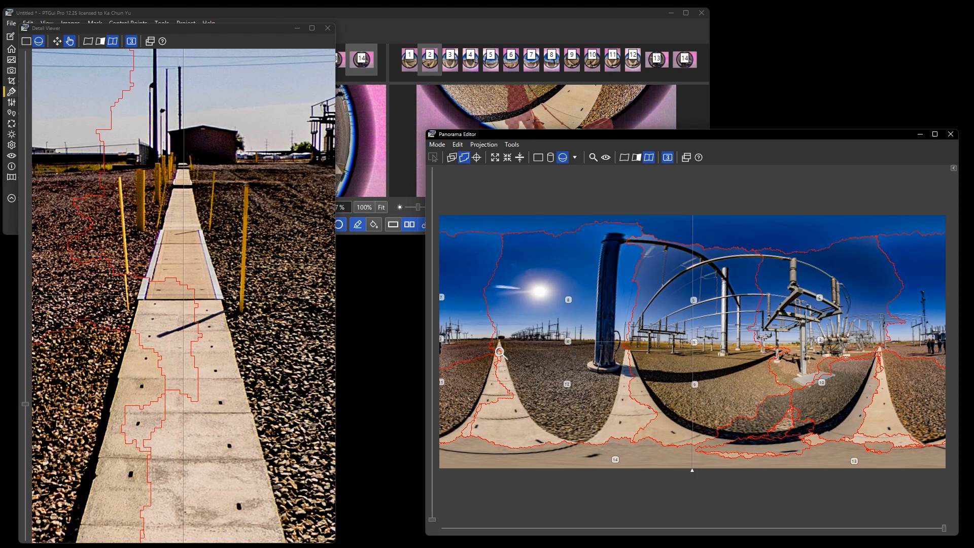
left_click(499, 352)
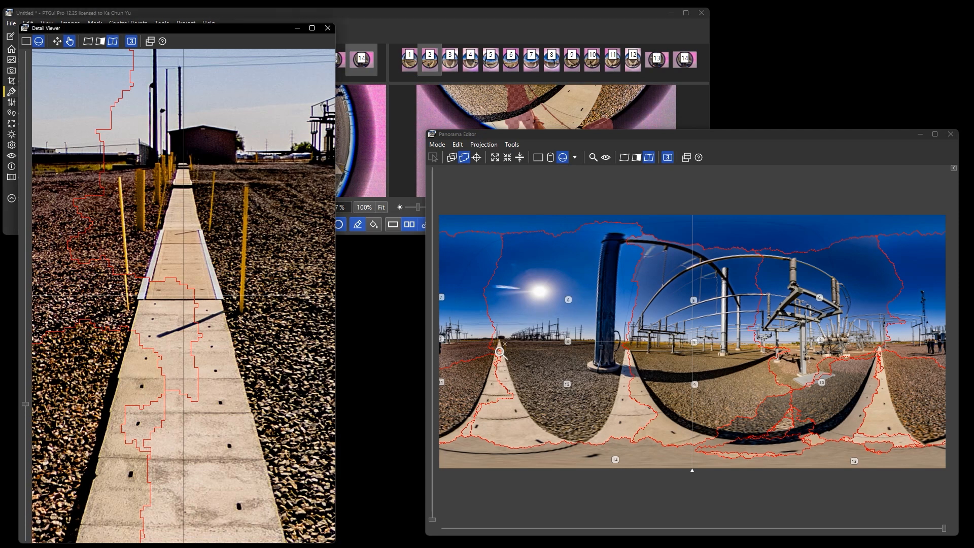
Step: Open image 3 in the left mask pane and image 4 in the right one, enlarged to 25% around the walkway beside the Detail Viewer
right_click(143, 292)
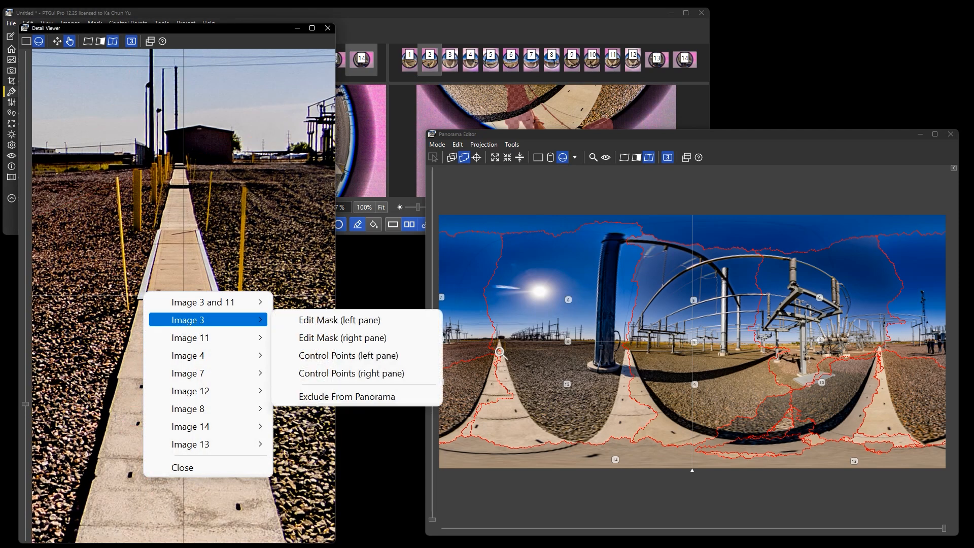
key("Escape")
right_click(172, 303)
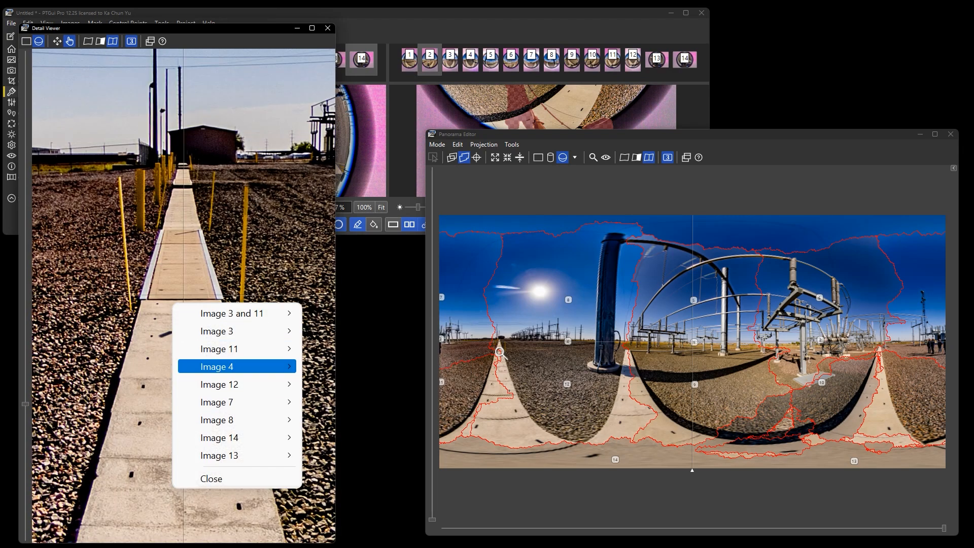
mouse_move(237, 366)
mouse_move(237, 331)
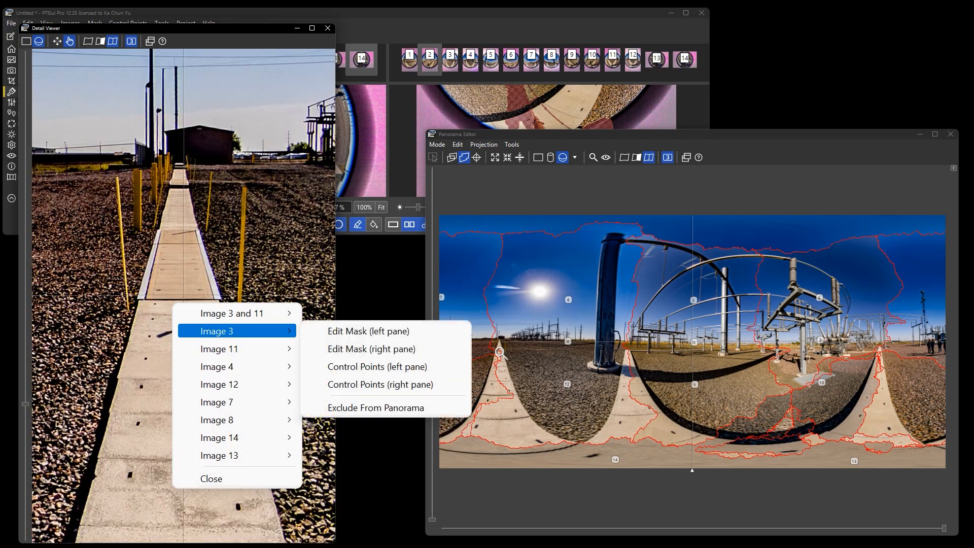
left_click(365, 331)
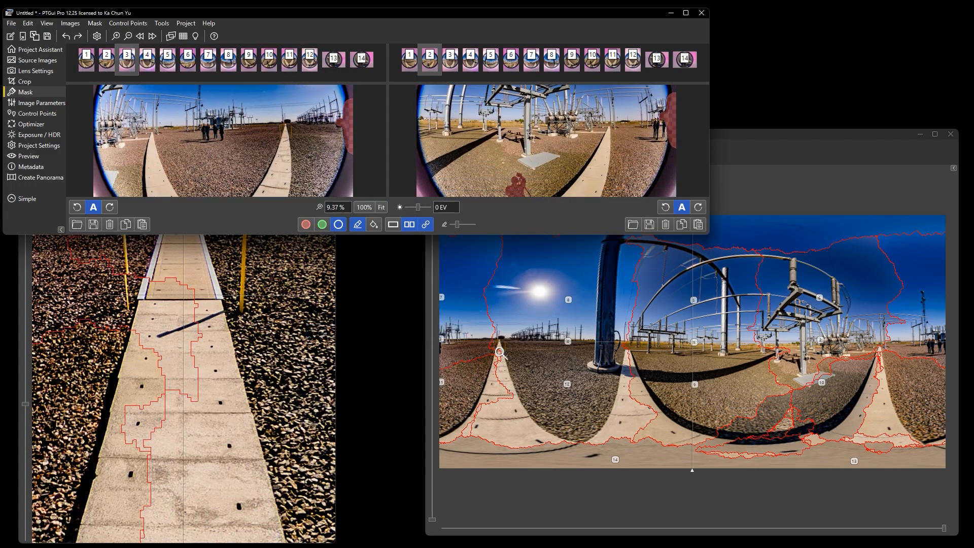
right_click(181, 376)
mouse_move(238, 455)
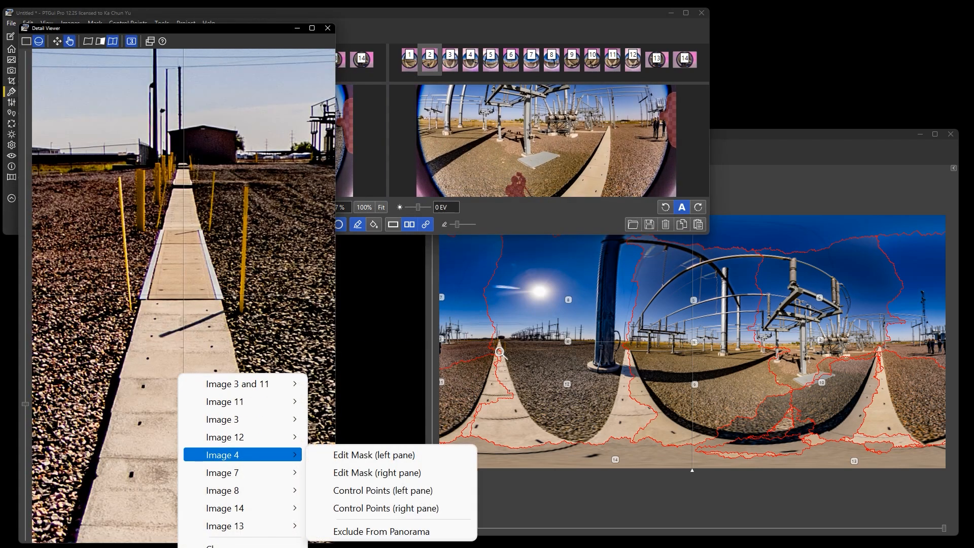
left_click(377, 472)
left_click_drag(355, 13, 598, 4)
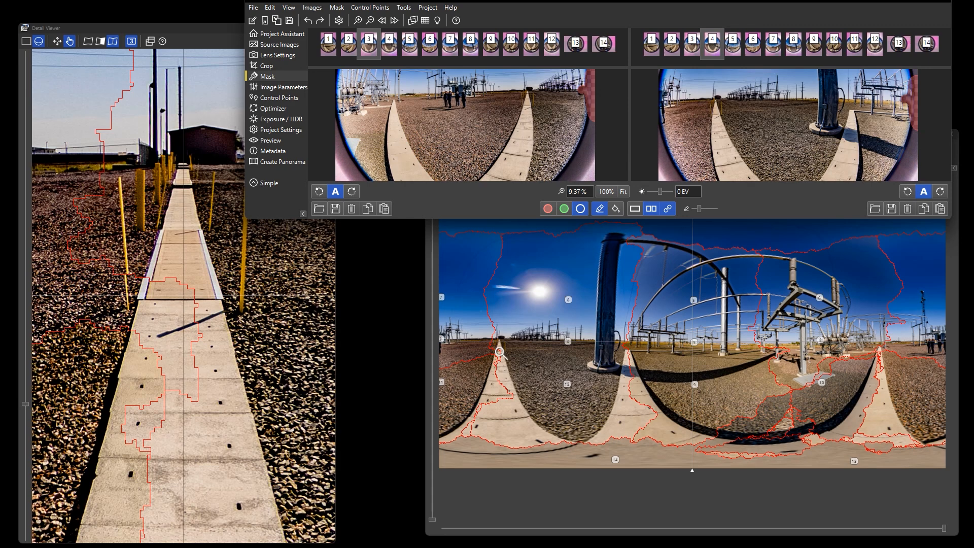
scroll(697, 107, "up", 1)
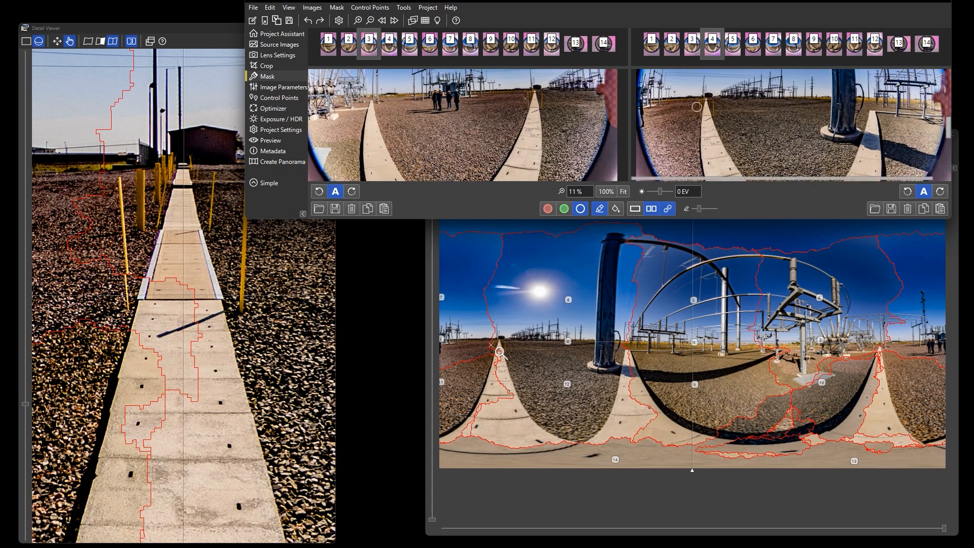
scroll(696, 107, "up", 3)
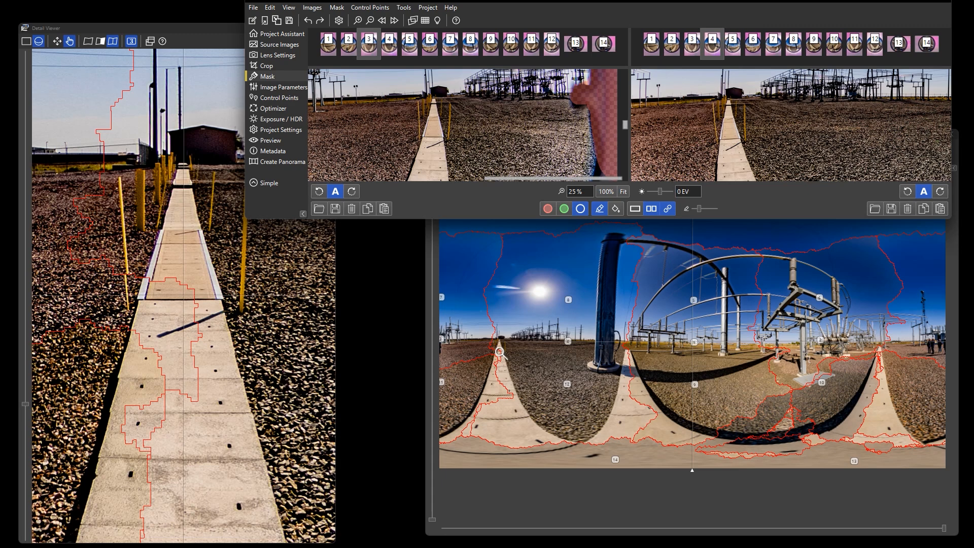
Step: Extend the red mask along the edge of the already masked area beside the gravel in image 3
key("r")
left_click(575, 99)
left_click_drag(595, 139, 597, 168)
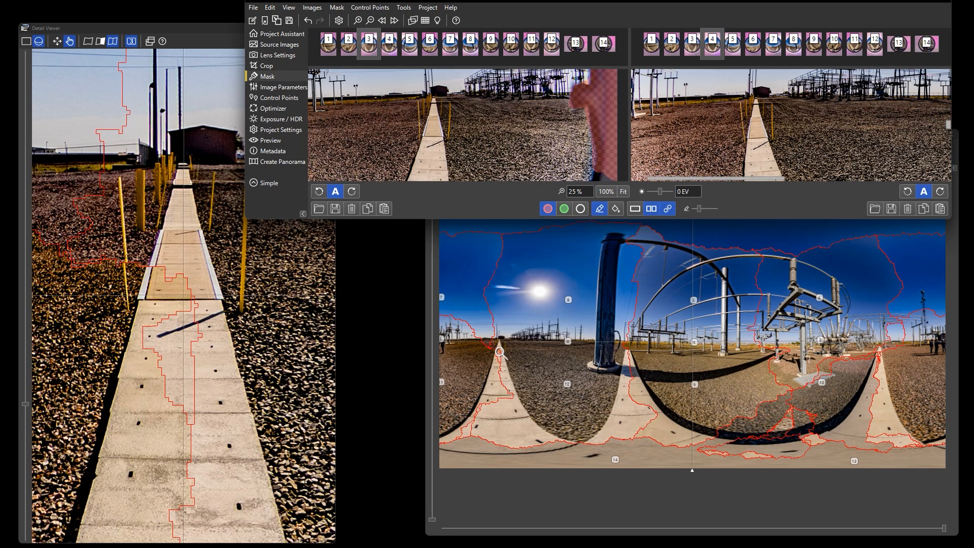
Step: Paint small red mask spots in image 4 on both yellow posts, the gravel and the walkway's edge, and check the resulting seams
scroll(743, 134, "up", 3)
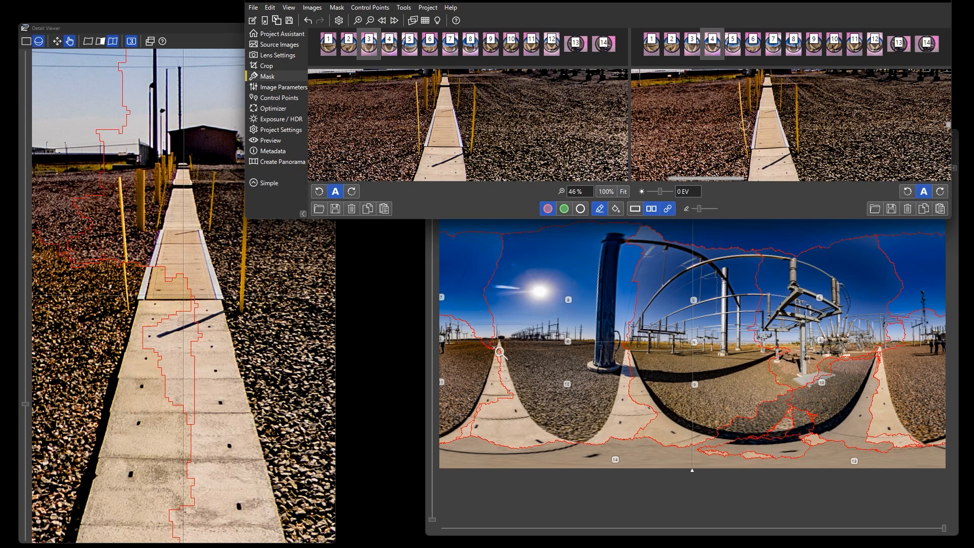
left_click(744, 126)
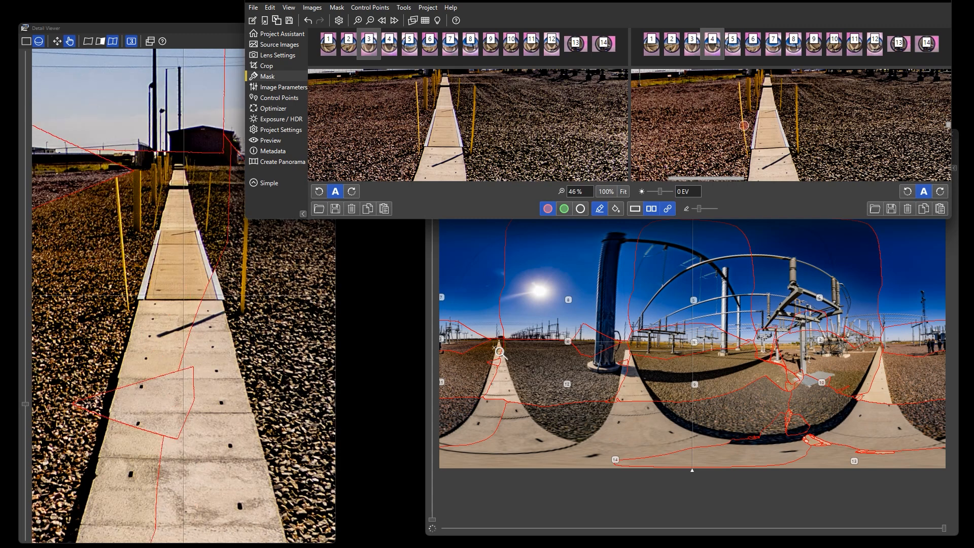
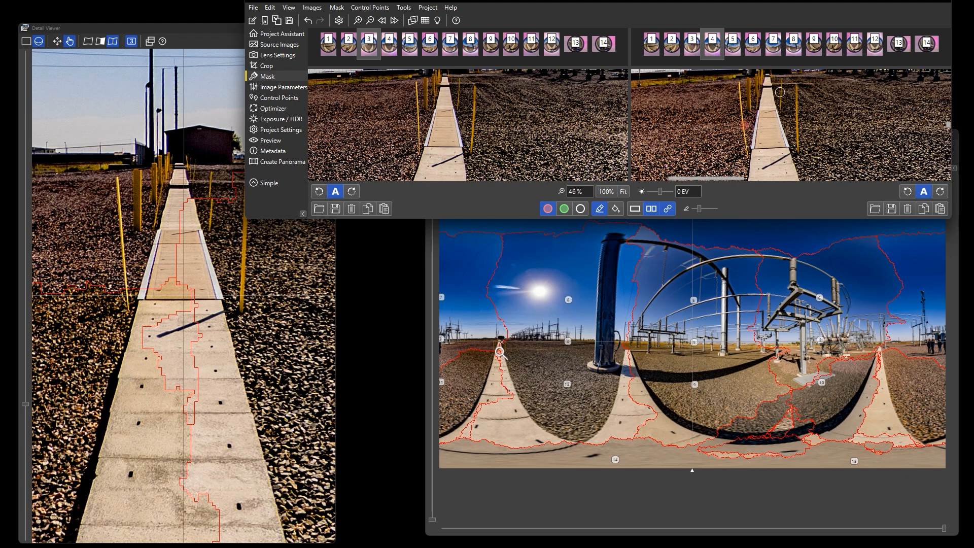
left_click(778, 92)
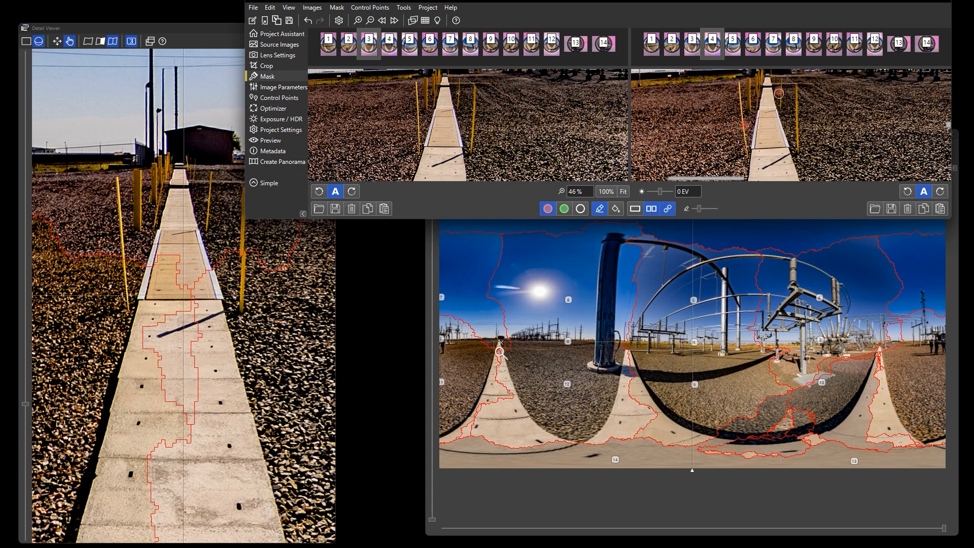
left_click(782, 132)
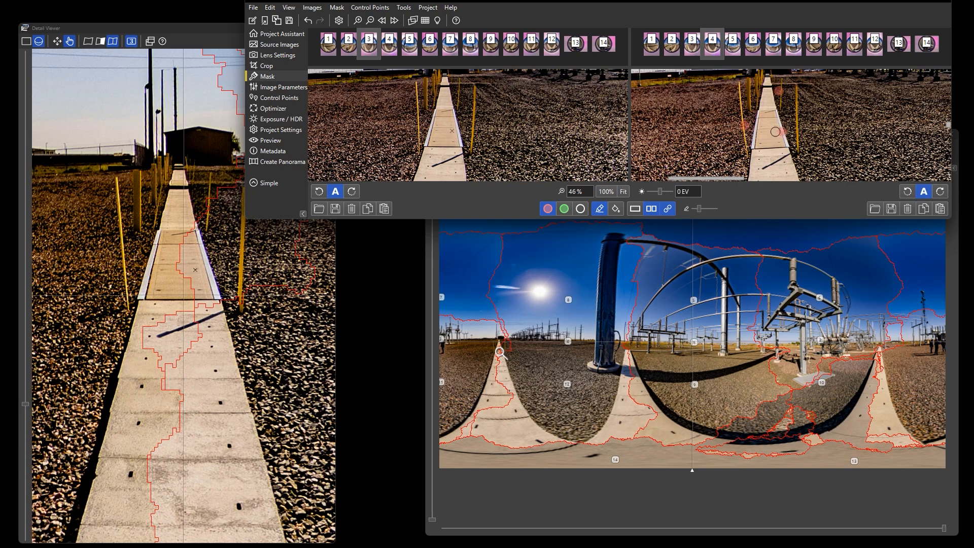
left_click(799, 143)
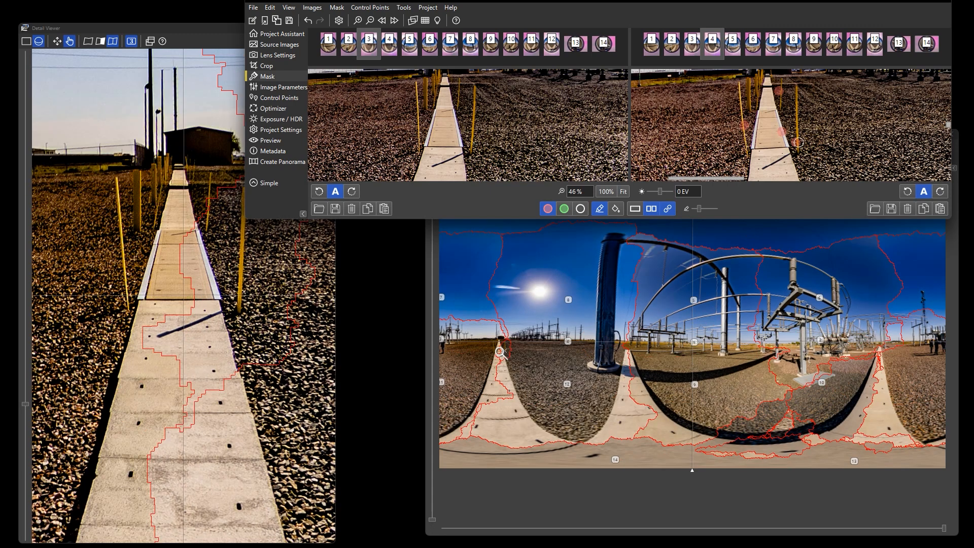
left_click_drag(230, 285, 161, 301)
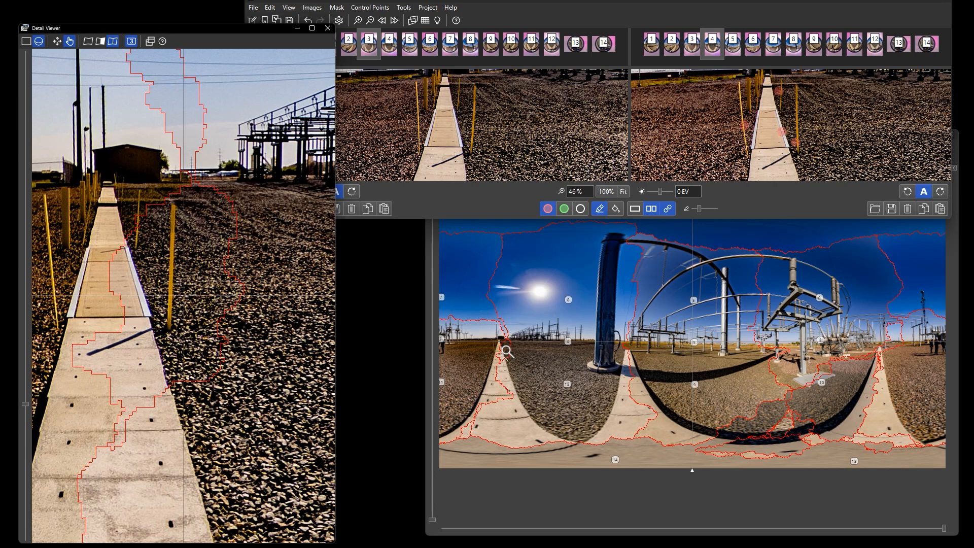
Step: Paint a red exclusion mask spot on the concrete walkway's right edge in image 4, then undo the extra edit
left_click(778, 170)
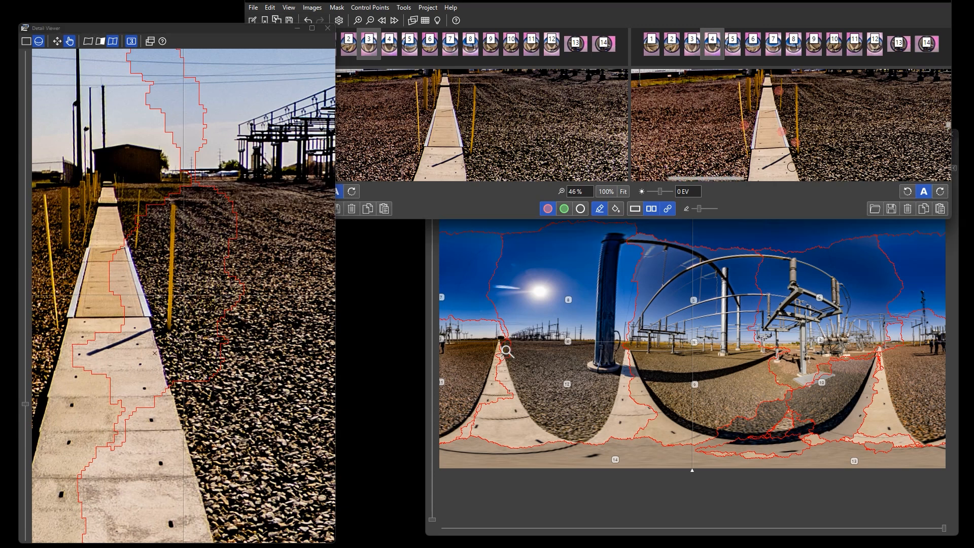
scroll(791, 167, "up", 1)
left_click_drag(792, 167, 757, 113)
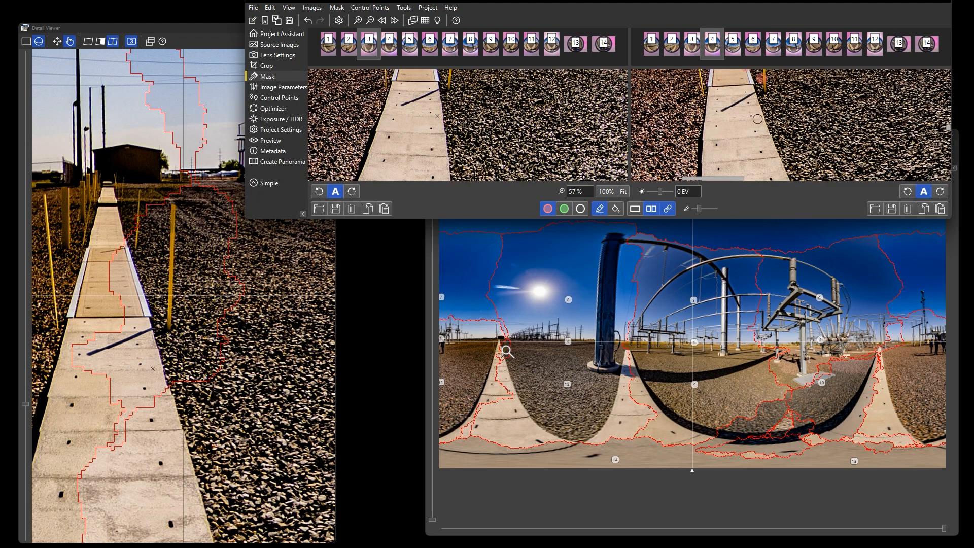
left_click(772, 133)
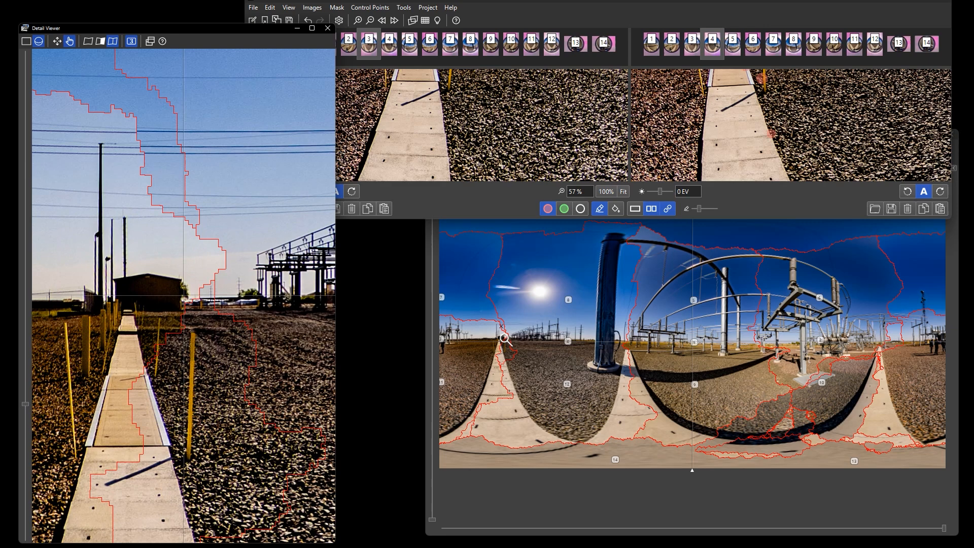
left_click_drag(751, 111, 750, 166)
key("ctrl+z")
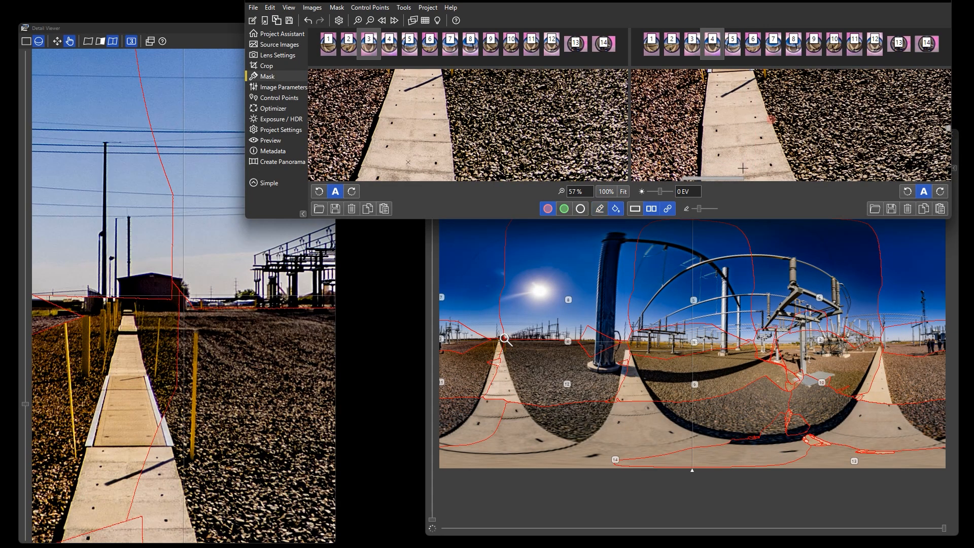
Step: Paint a short red exclusion mask stroke over the power lines in the sky of image 4
scroll(743, 121, "up", 5)
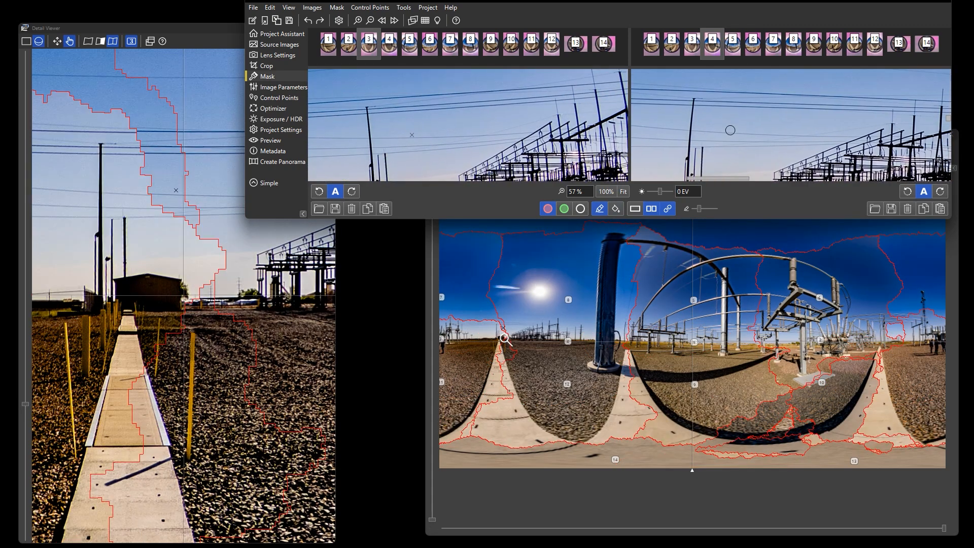
scroll(743, 147, "up", 2)
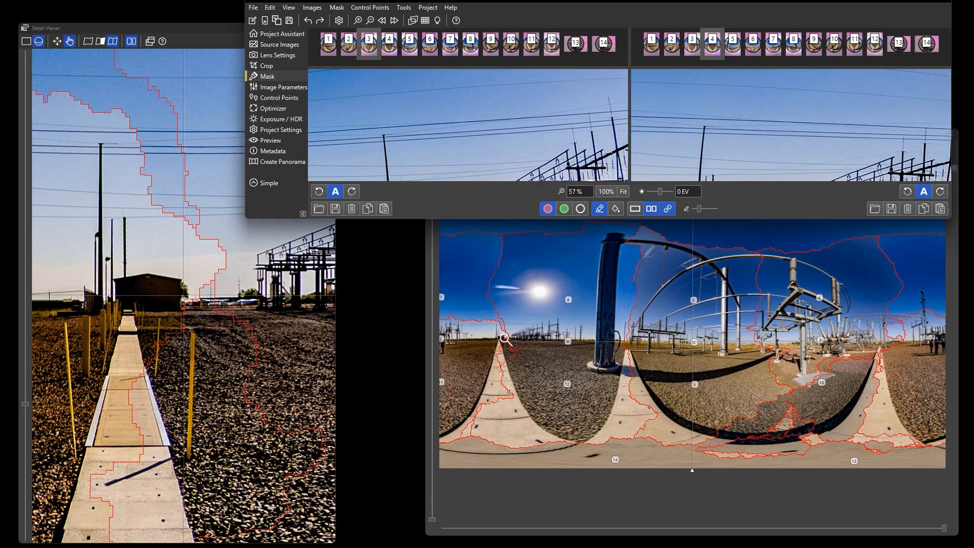
scroll(740, 135, "up", 2)
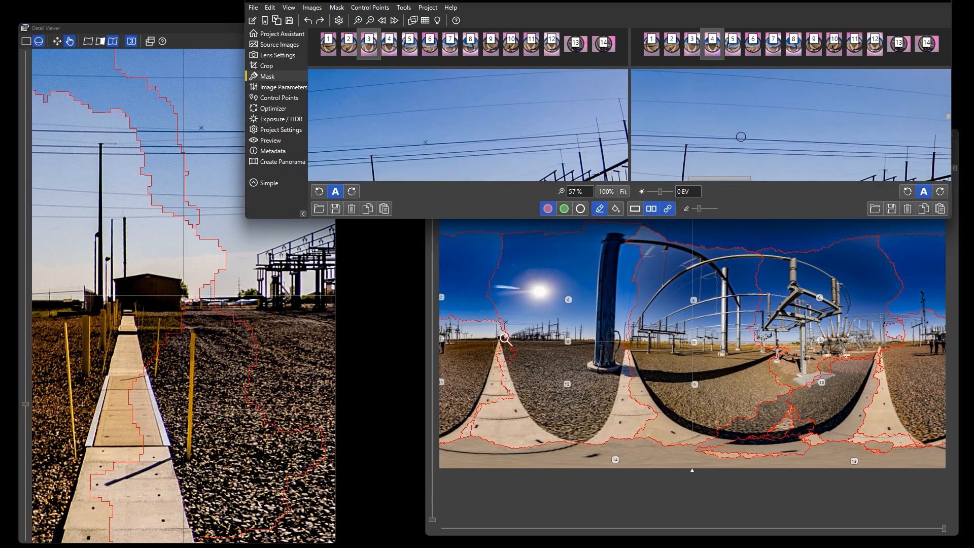
left_click_drag(741, 136, 762, 142)
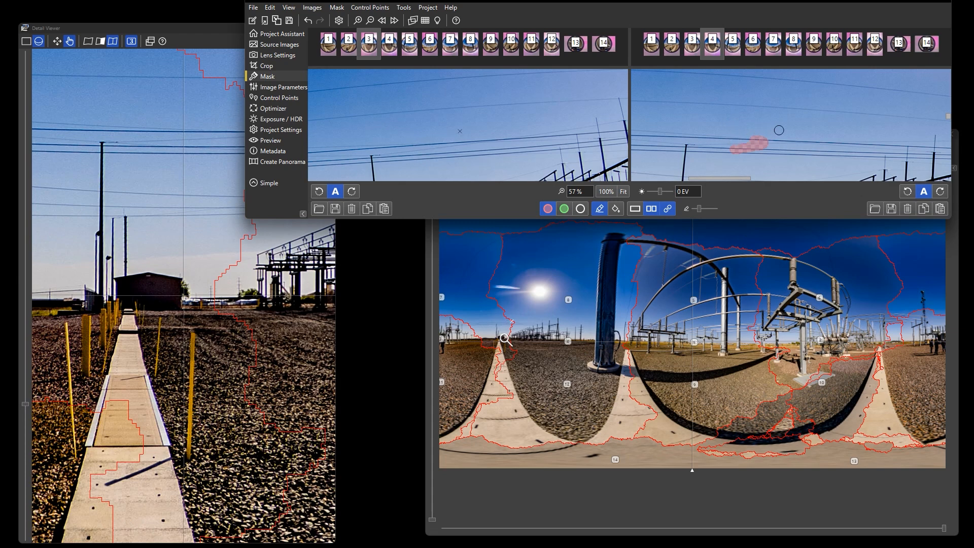
left_click_drag(786, 128, 647, 131)
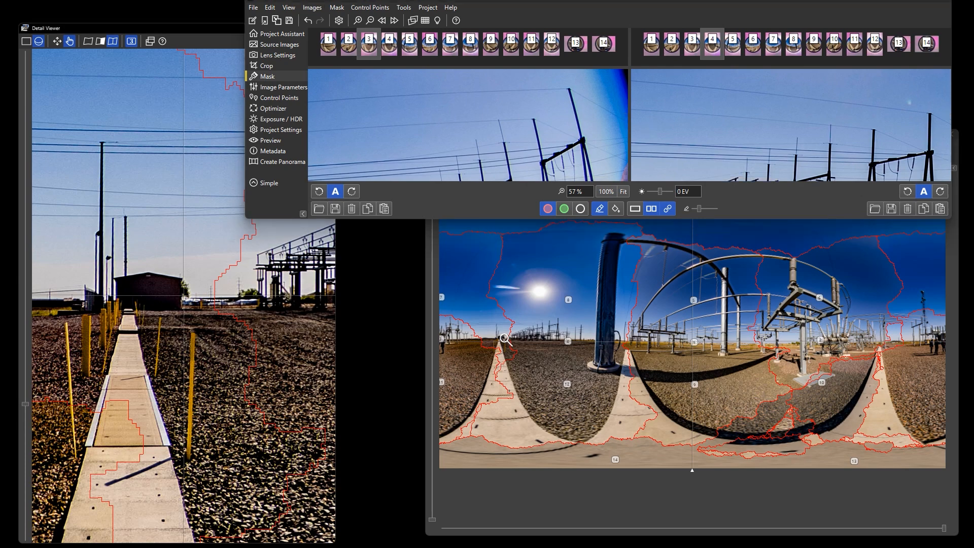
Step: Check the walkway seams, then load image 4 in the left pane and image 8 in the right pane for masking the sky seam
key("ctrl+d")
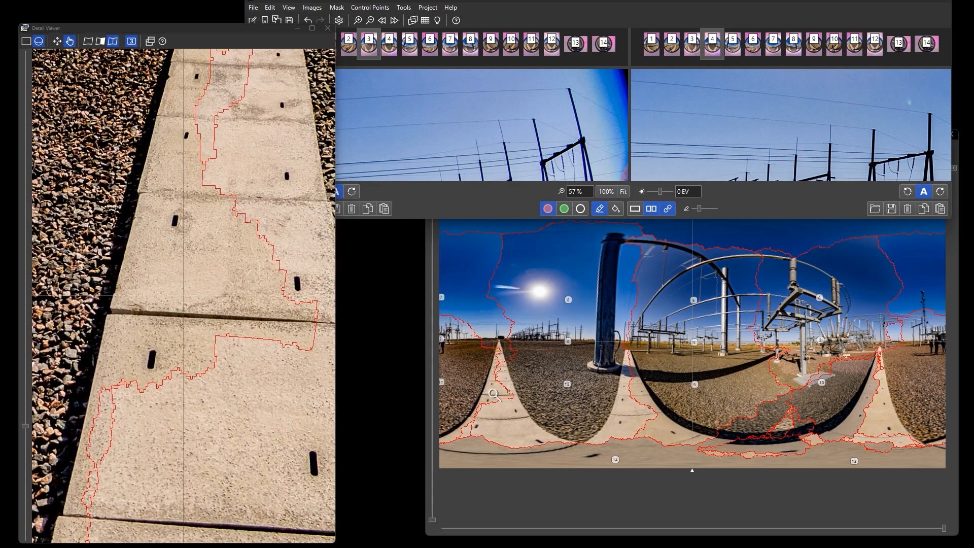
left_click(494, 394)
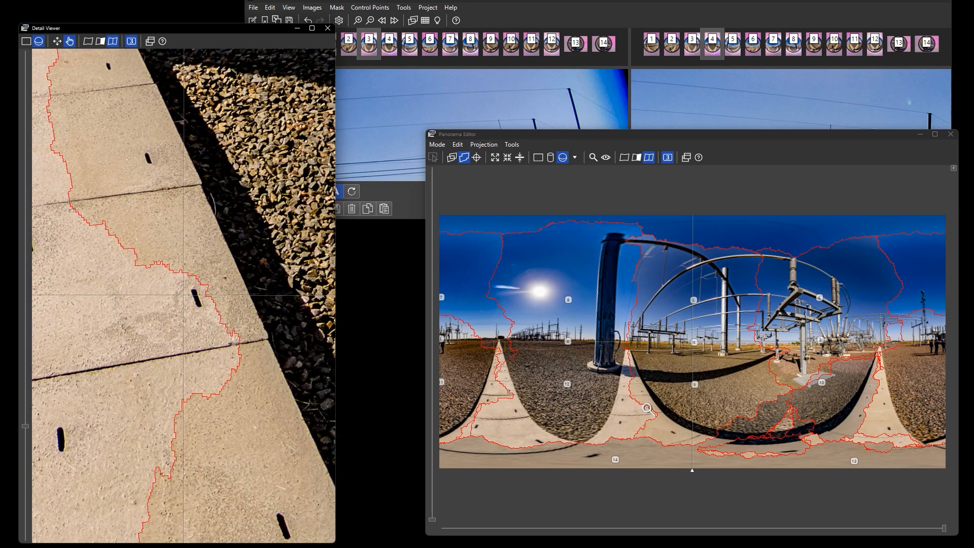
left_click(648, 409)
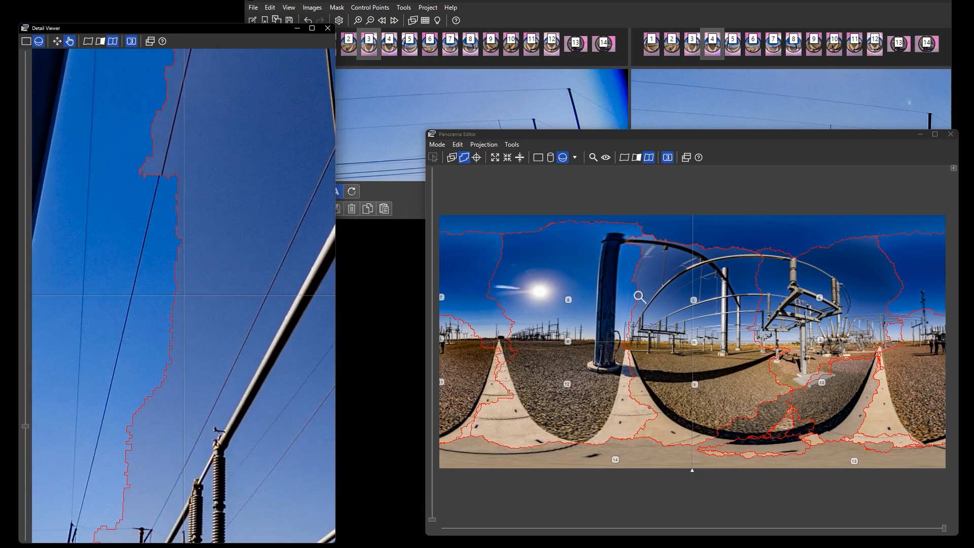
left_click(639, 296)
right_click(135, 192)
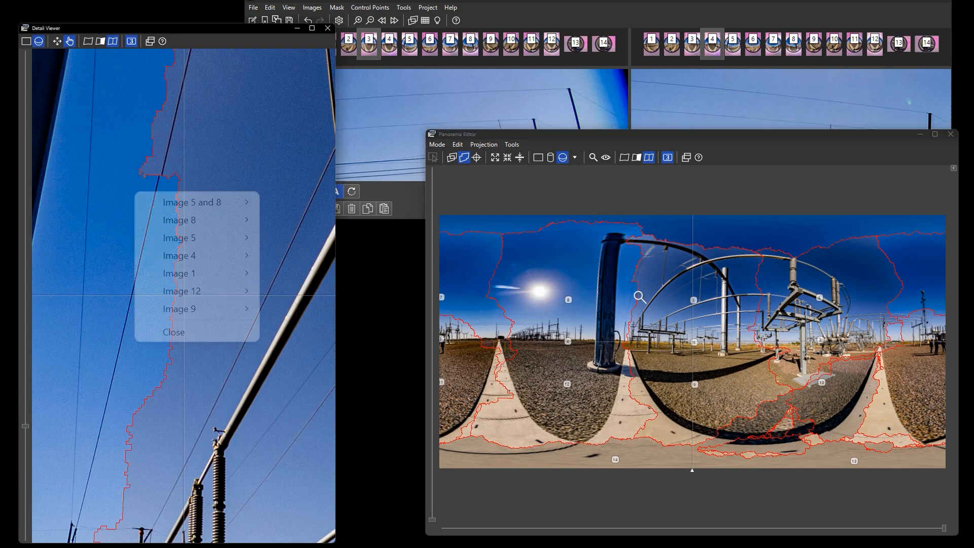
mouse_move(197, 238)
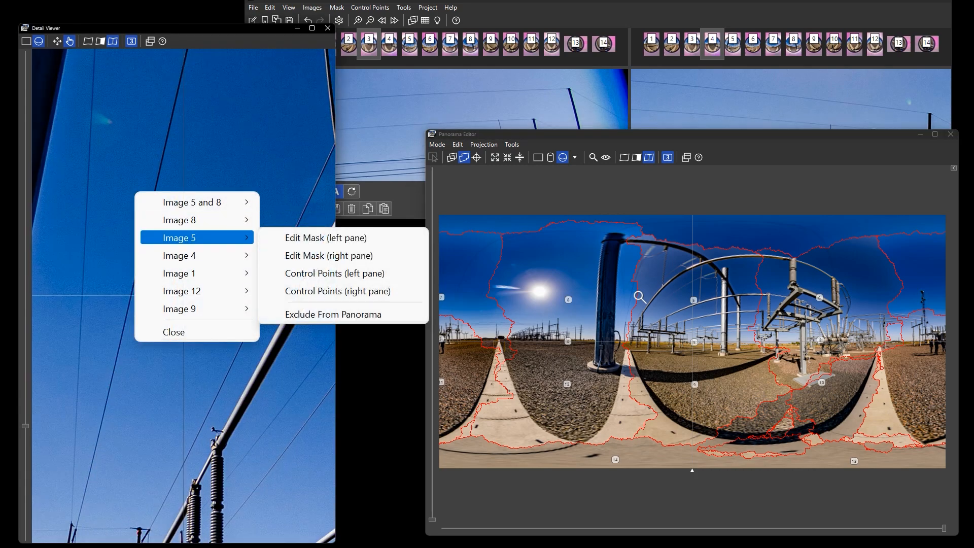
mouse_move(203, 255)
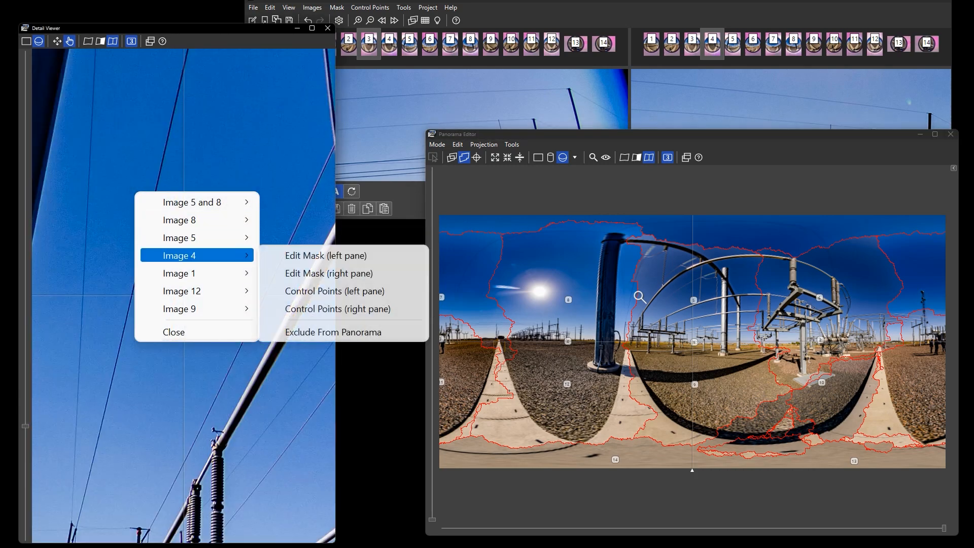
left_click(304, 255)
right_click(164, 232)
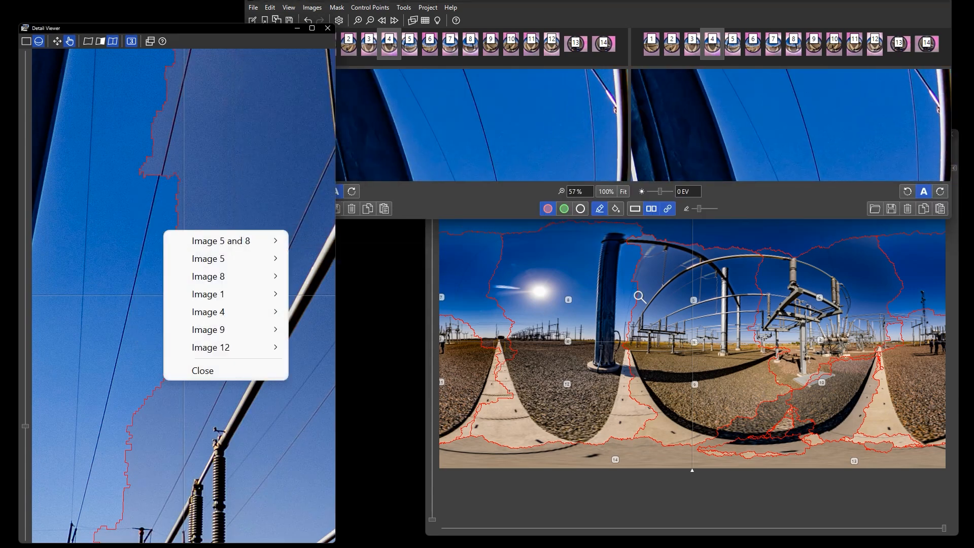
mouse_move(224, 311)
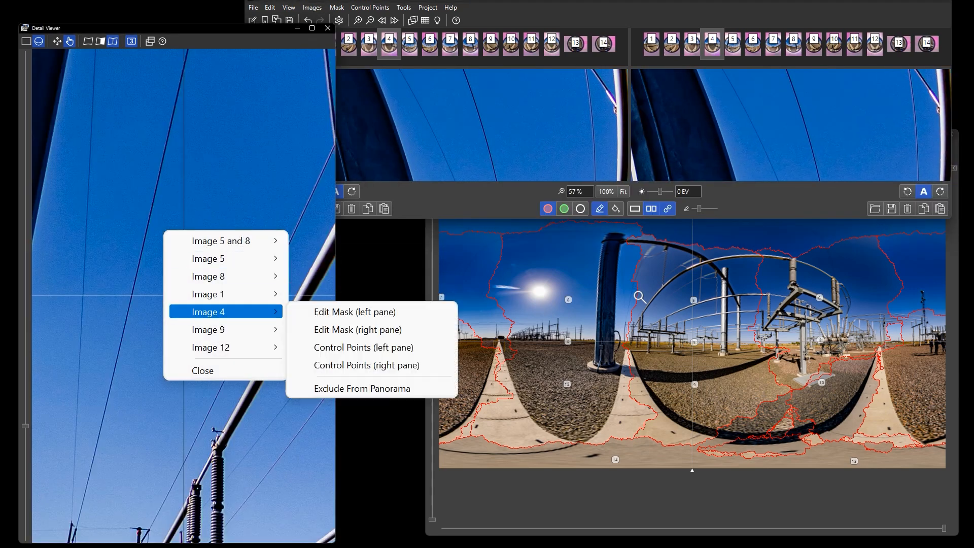
mouse_move(223, 276)
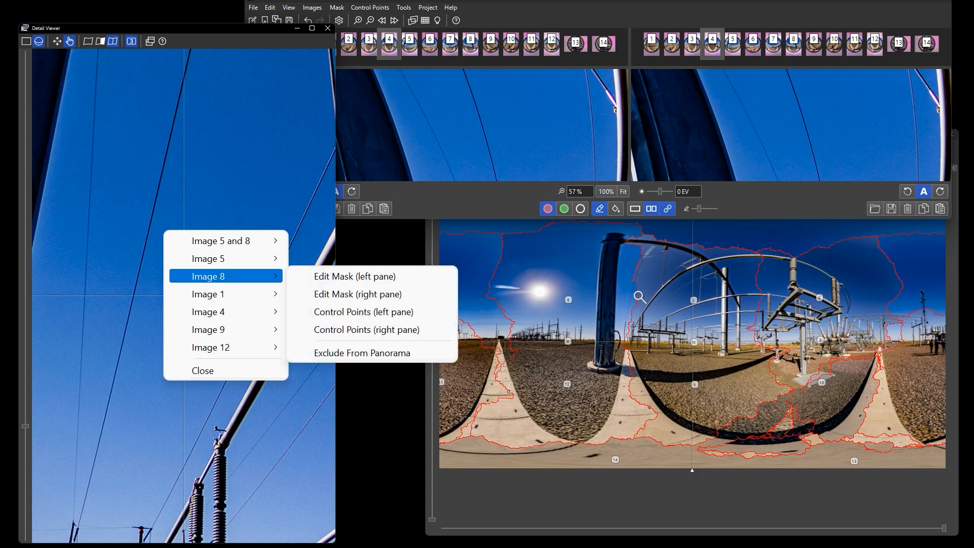
left_click(357, 294)
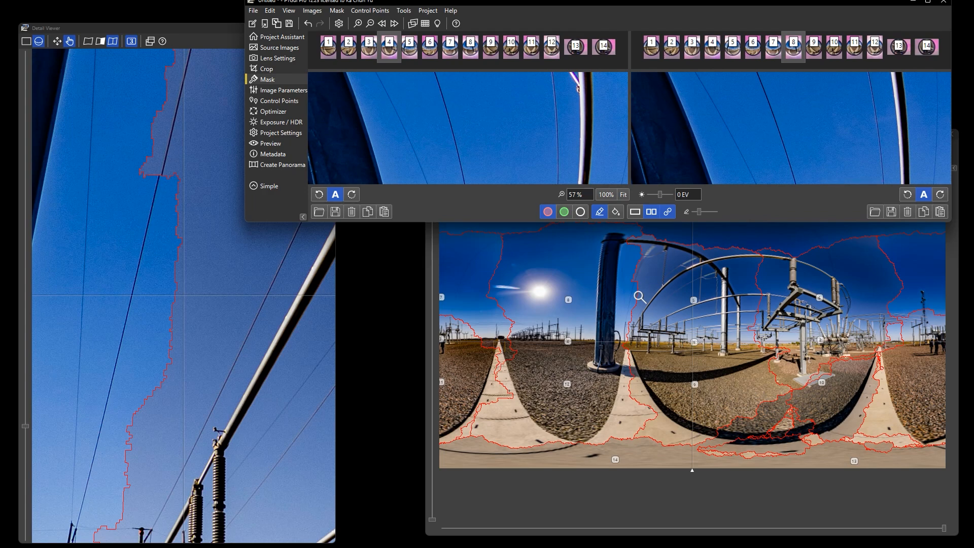
Step: Enlarge the mask editor, try a red mask spot on the dark power line in image 8, and undo it
left_click_drag(632, 222, 632, 283)
left_click_drag(776, 144, 705, 149)
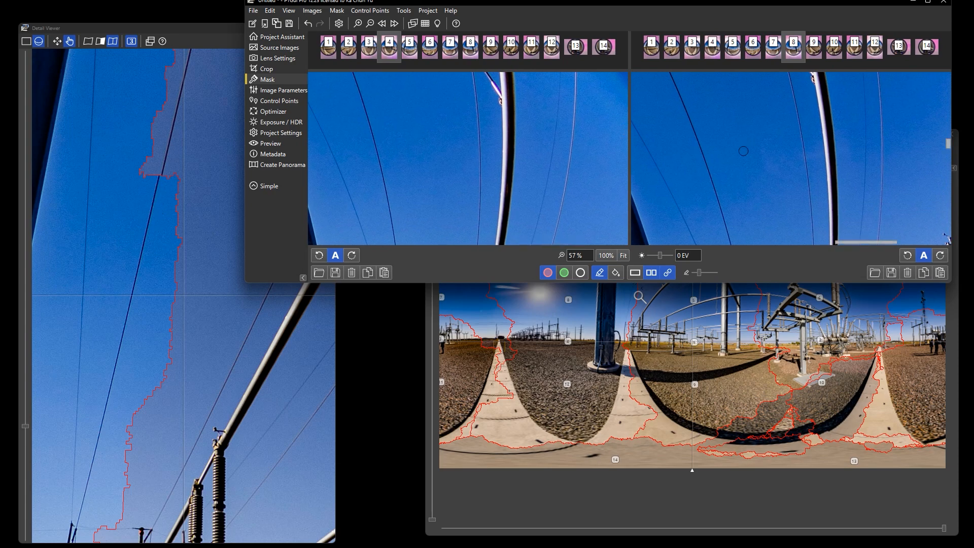
left_click(692, 125)
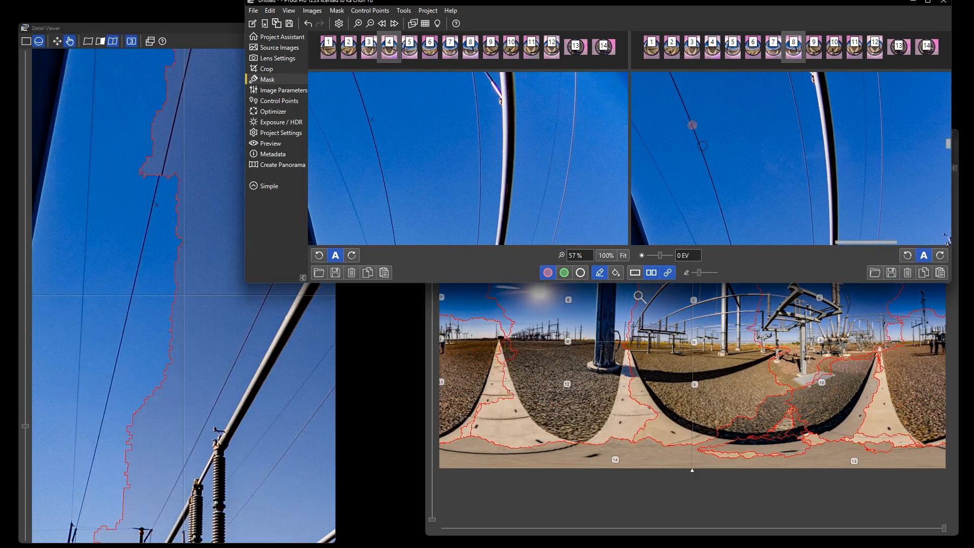
key("ctrl+z")
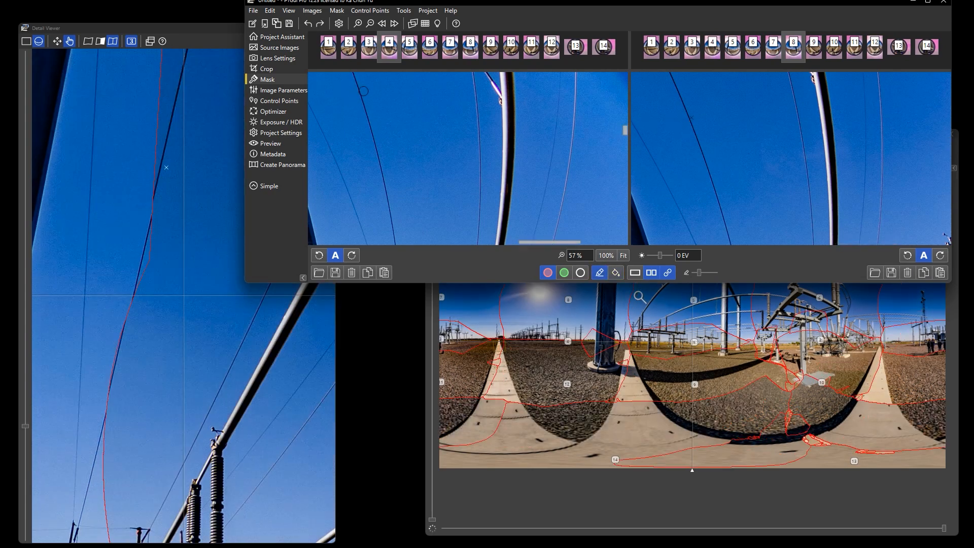
Step: Try a red mask spot on the dark power line in image 4, and undo it
left_click(367, 117)
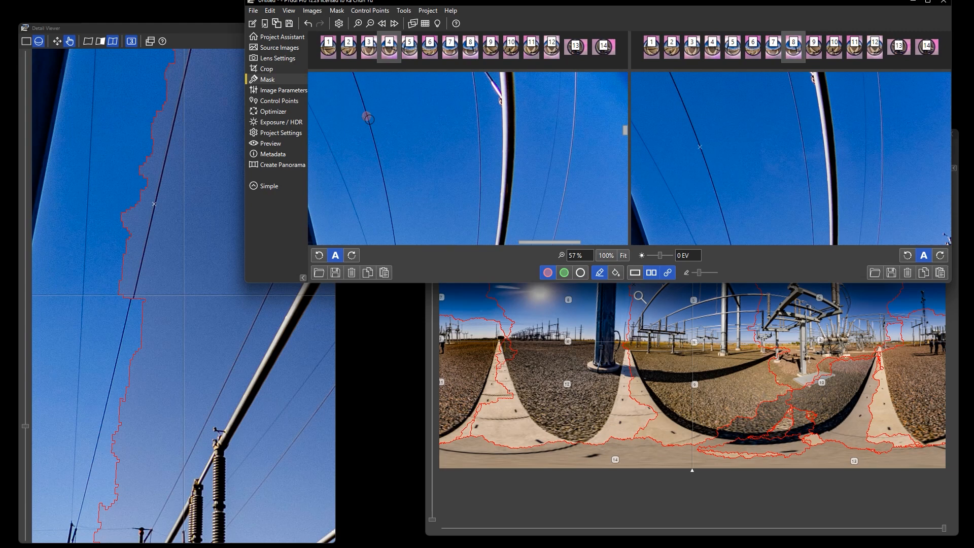
key("f")
key("p")
left_click(164, 229)
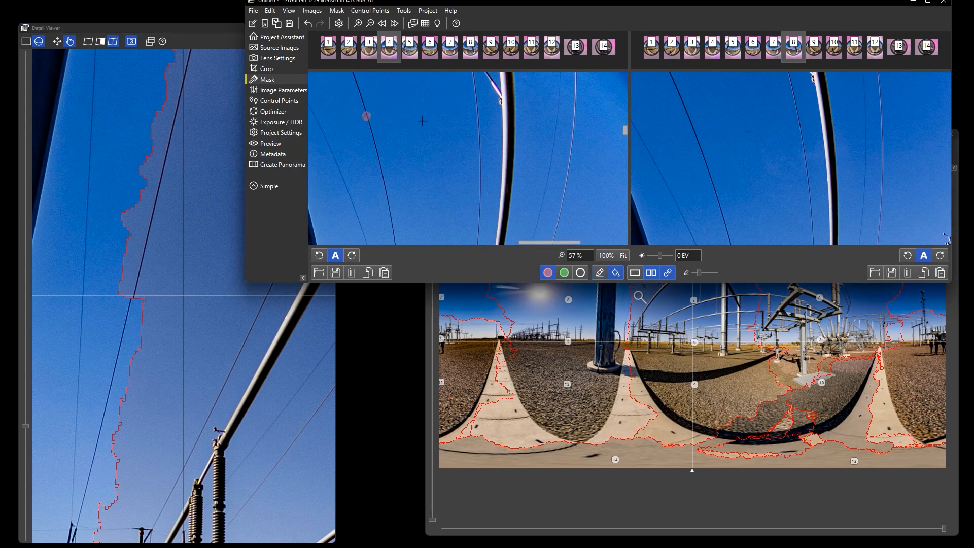
key("ctrl+z")
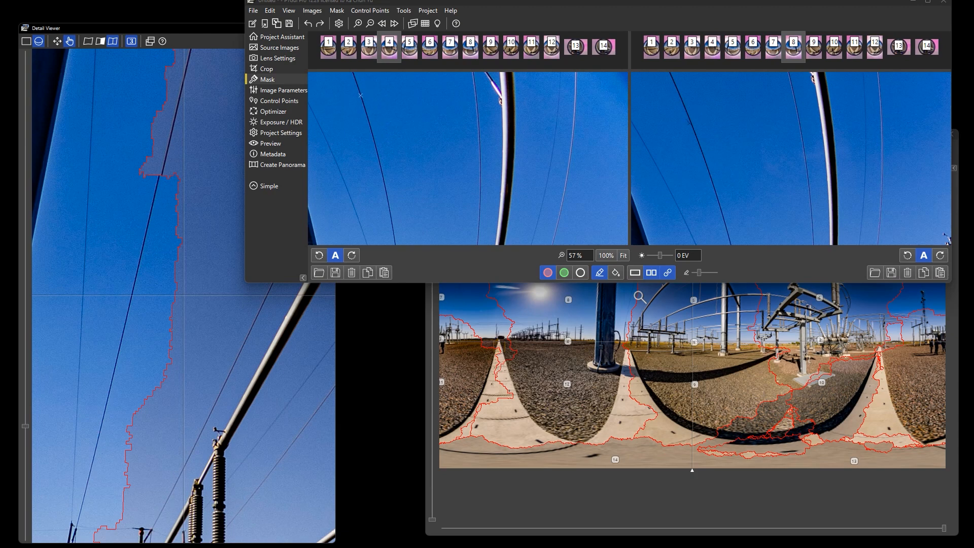
Step: Load image 1 in the left mask pane and image 2 in the right, and mask out the rear support post in image 1
left_click_drag(162, 28, 150, 21)
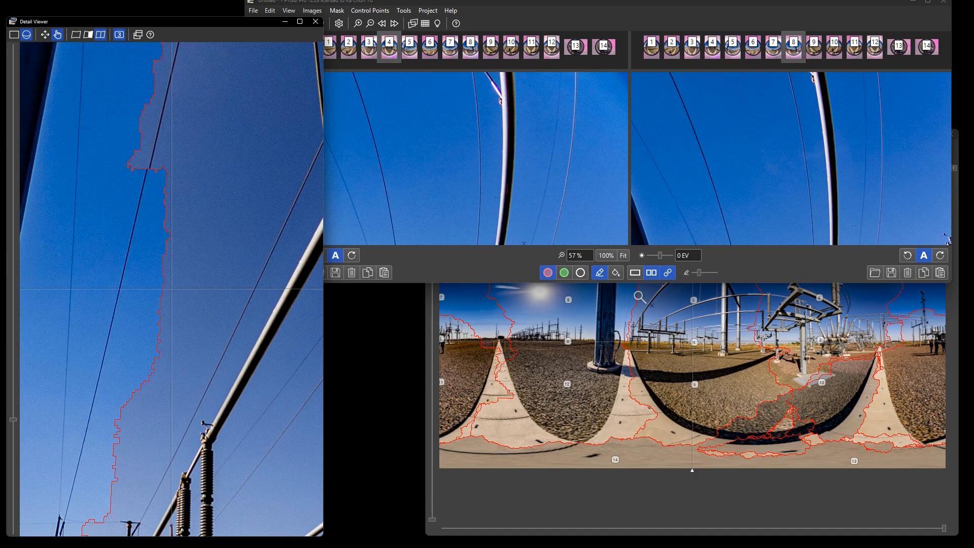
left_click(639, 296)
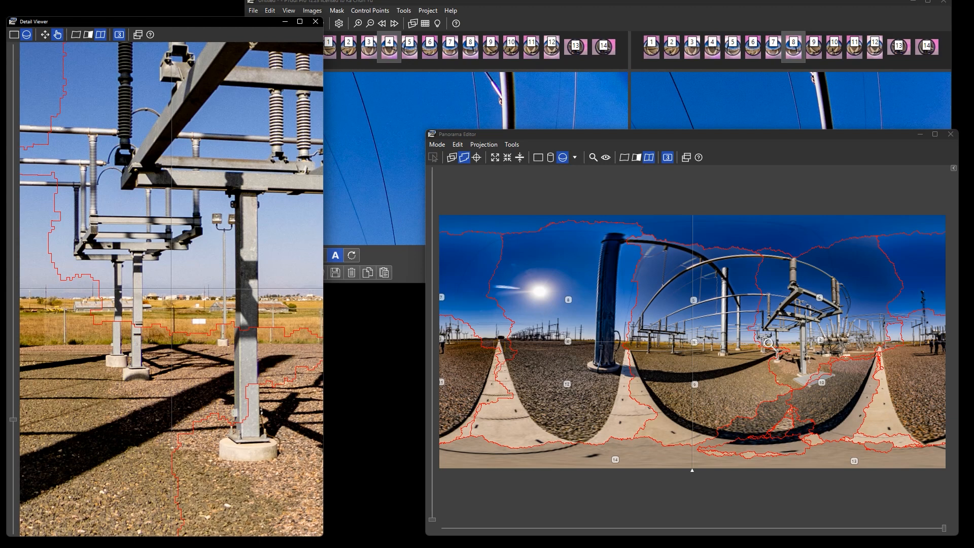
right_click(155, 304)
mouse_move(218, 330)
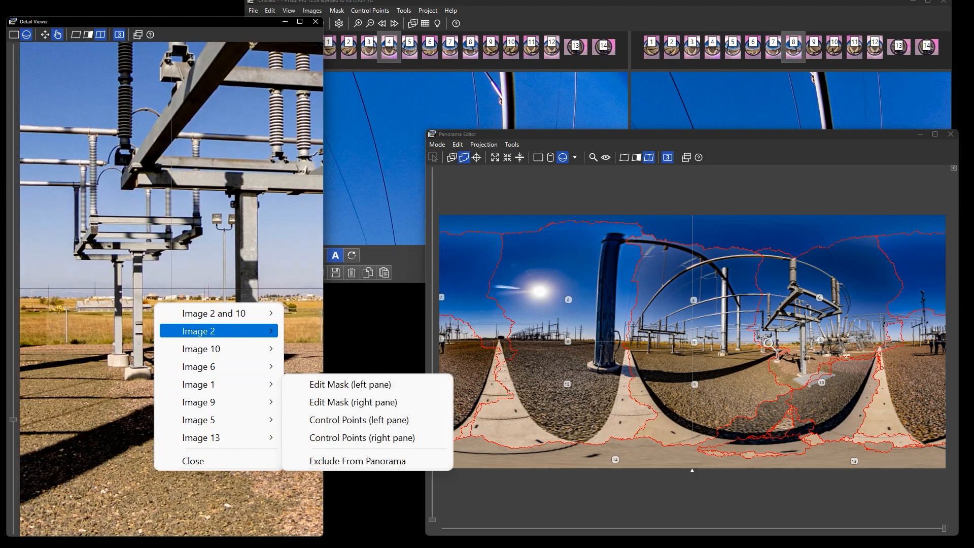
mouse_move(219, 384)
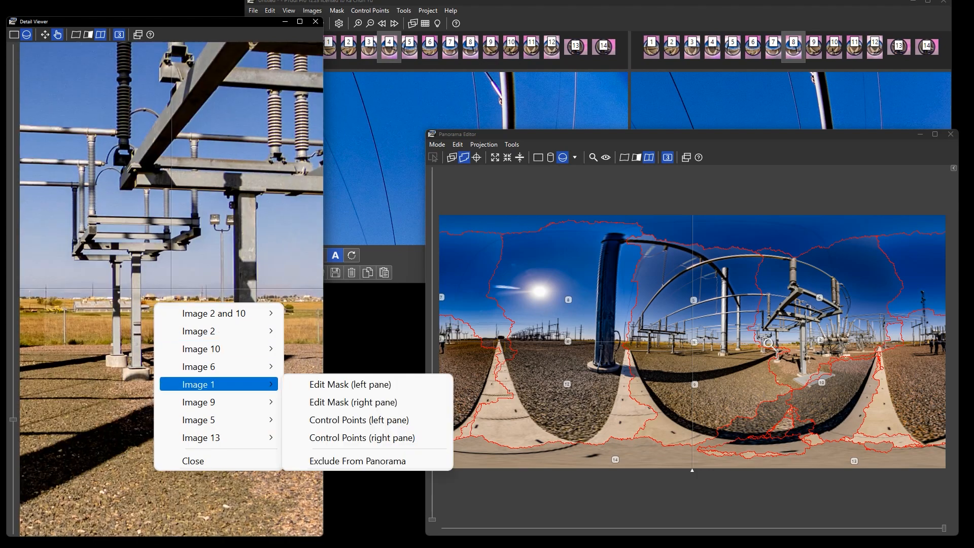
left_click(350, 384)
right_click(181, 355)
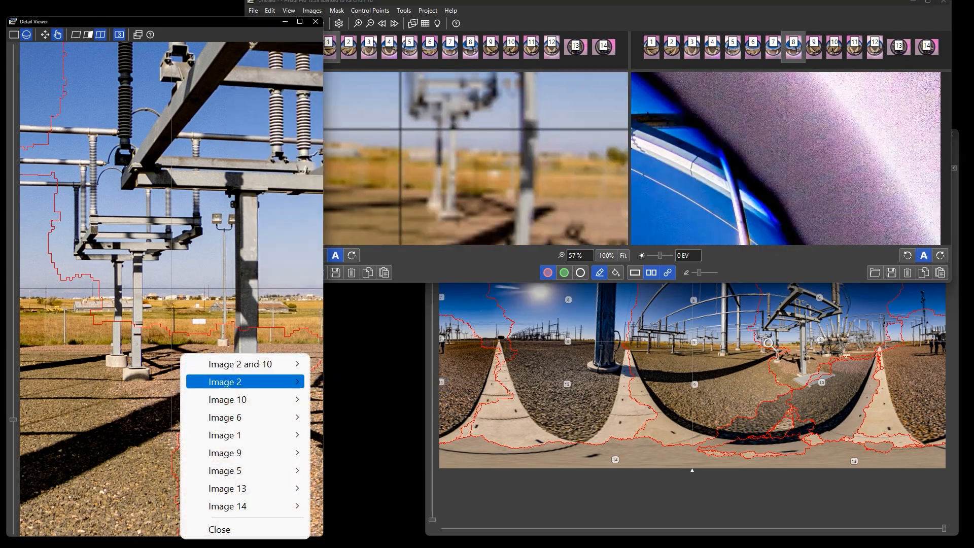
mouse_move(225, 381)
left_click(380, 399)
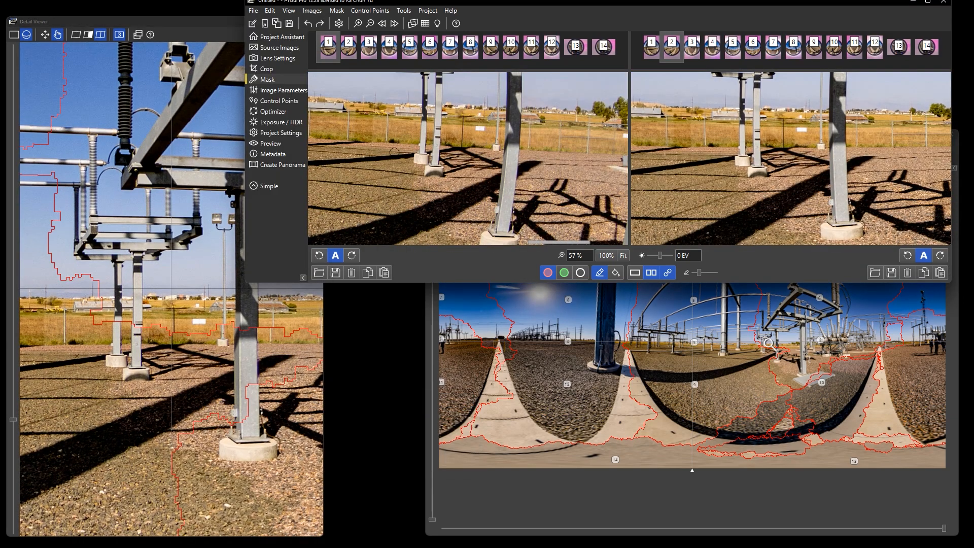
left_click(421, 124)
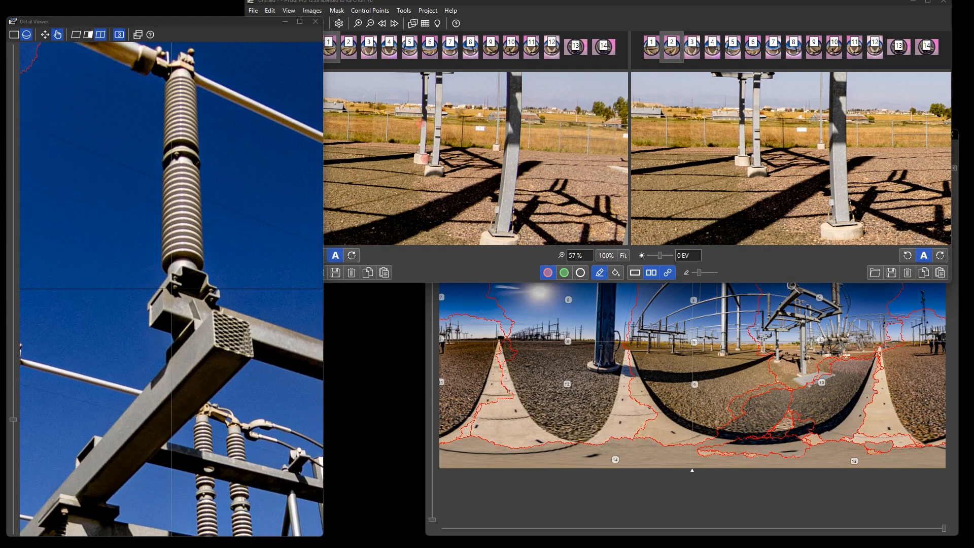
Step: Examine the seams around the insulator column, the sky above it and the overhead pipes in the Detail Viewer
left_click(791, 285)
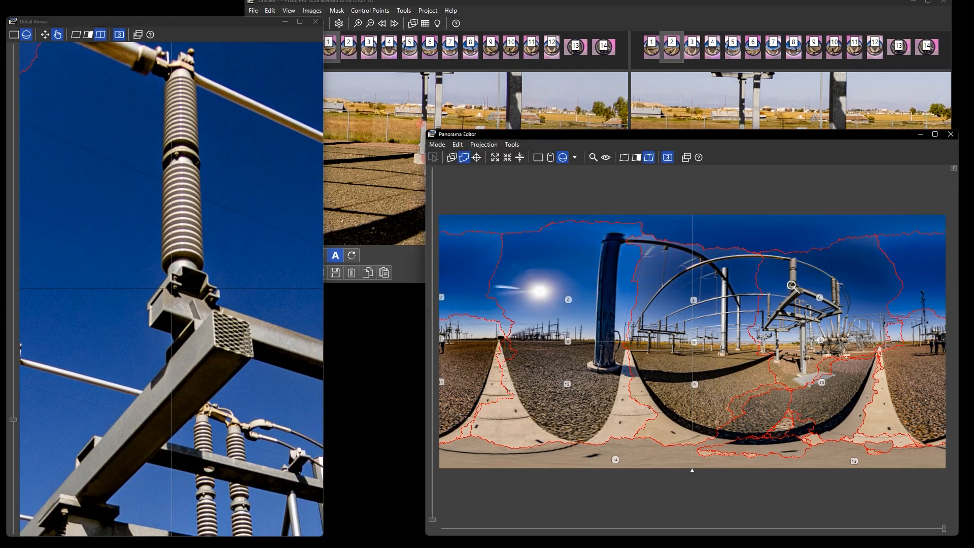
left_click(794, 250)
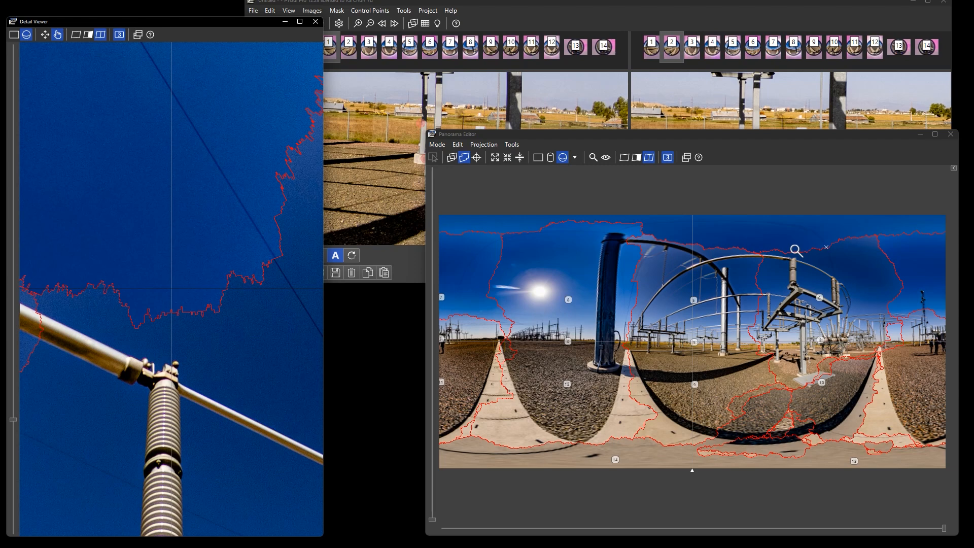
left_click(796, 250)
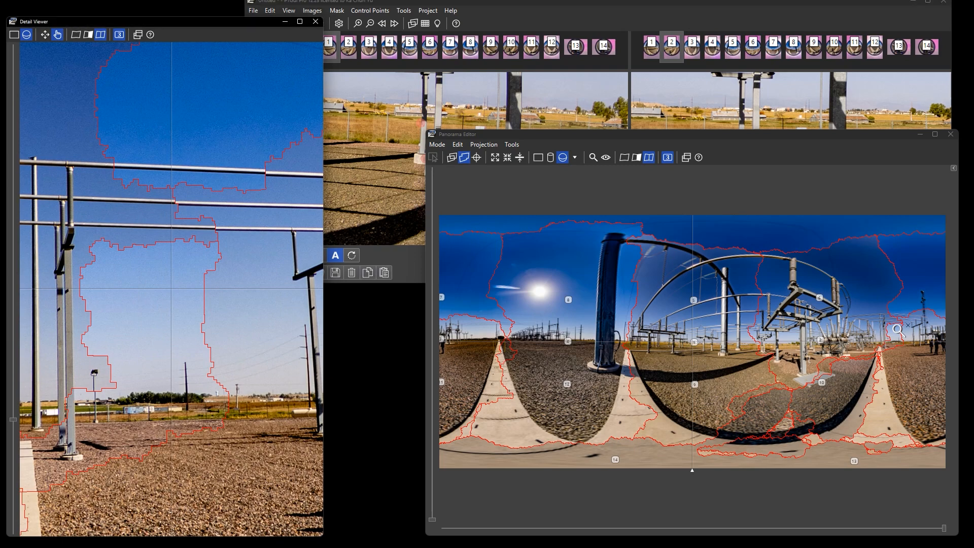
Step: Load image 2 in the left mask pane and image 3 in the right, from the sky below the overhead pipes
right_click(255, 255)
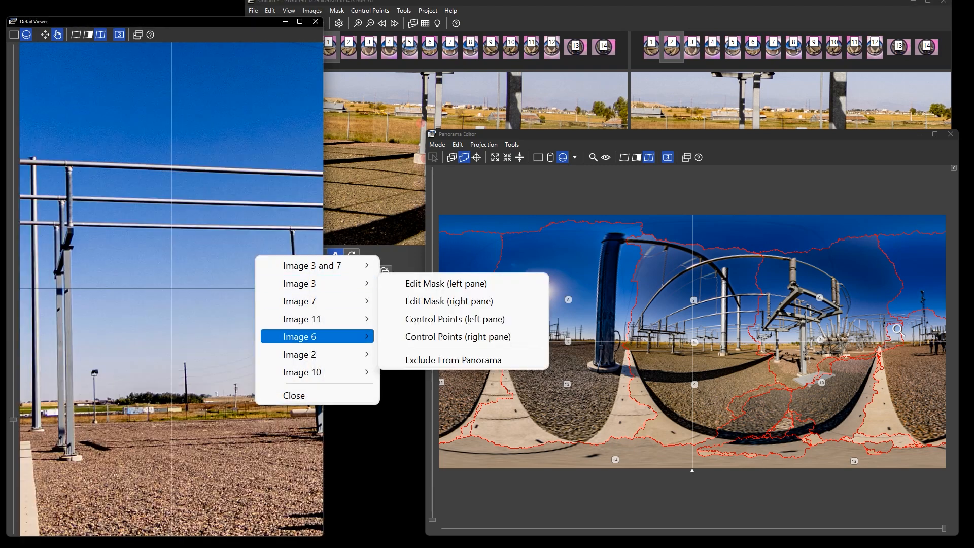
mouse_move(305, 354)
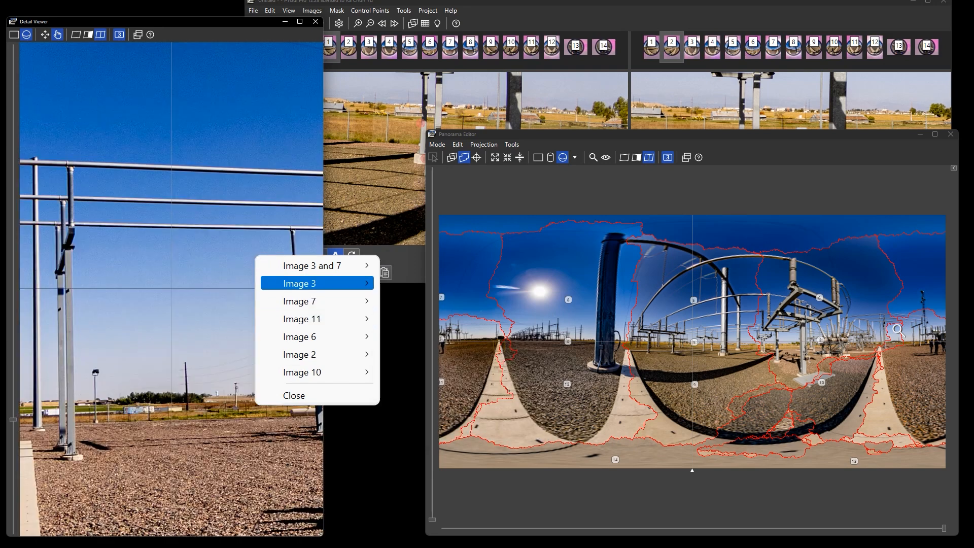
mouse_move(312, 265)
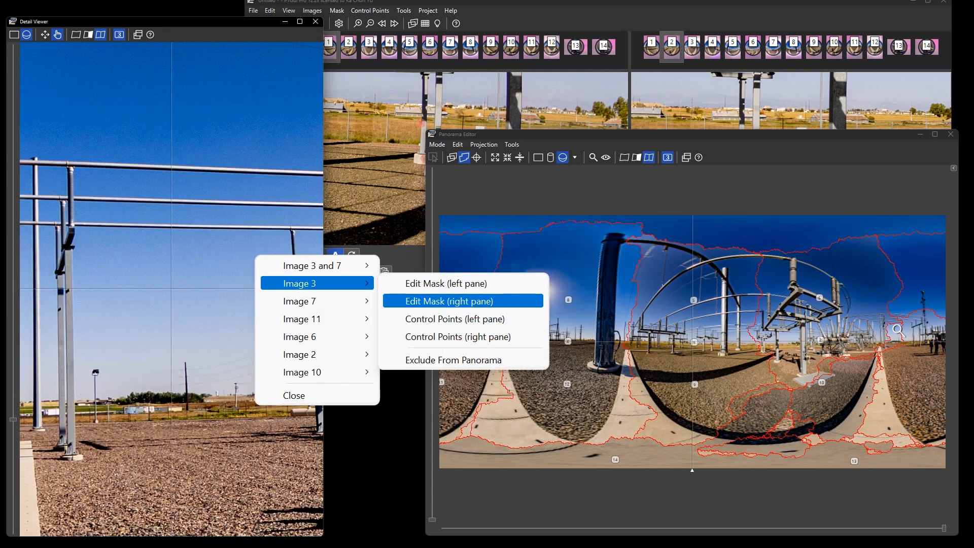
left_click(449, 355)
right_click(229, 304)
mouse_move(289, 385)
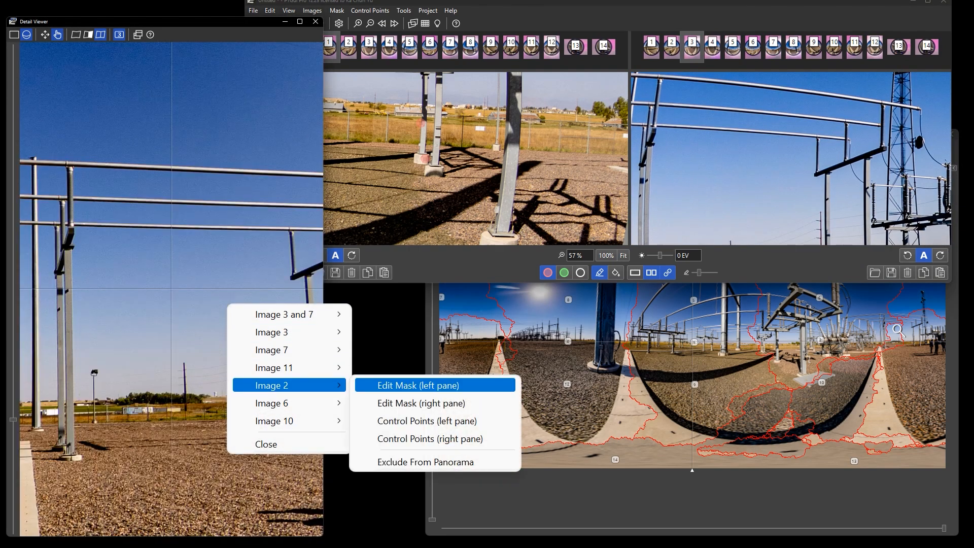
left_click(419, 385)
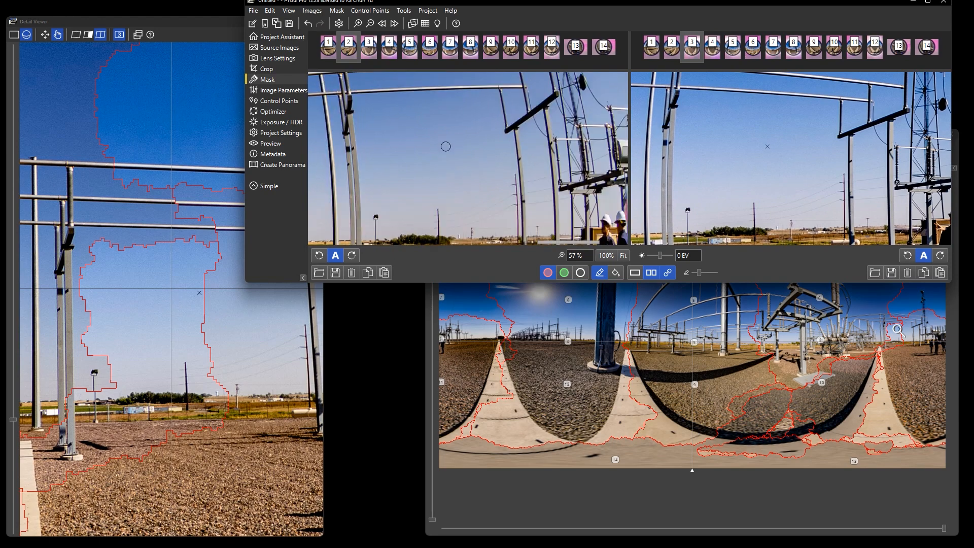
Step: Try red mask spots on the middle and lower overhead pipes in image 2, and undo them
scroll(494, 163, "up", 3)
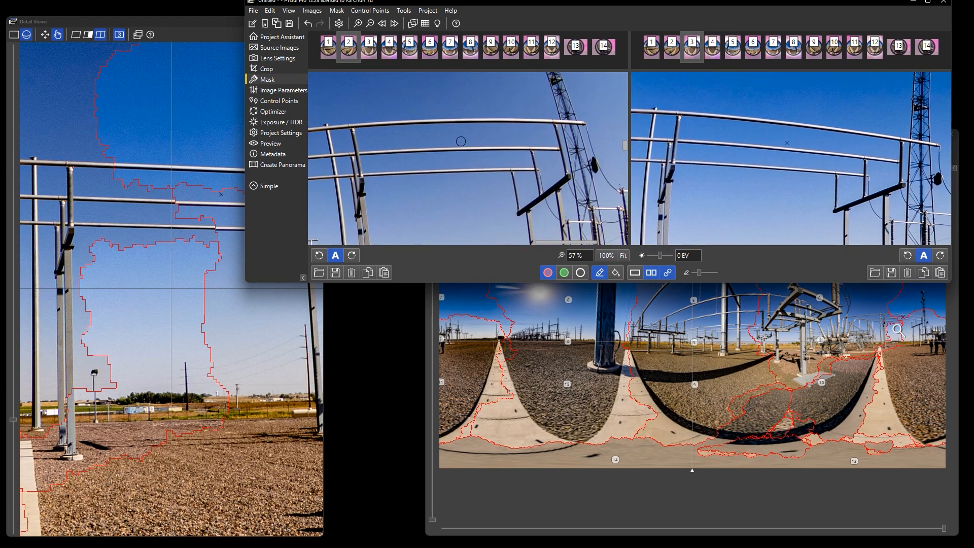
left_click(430, 152)
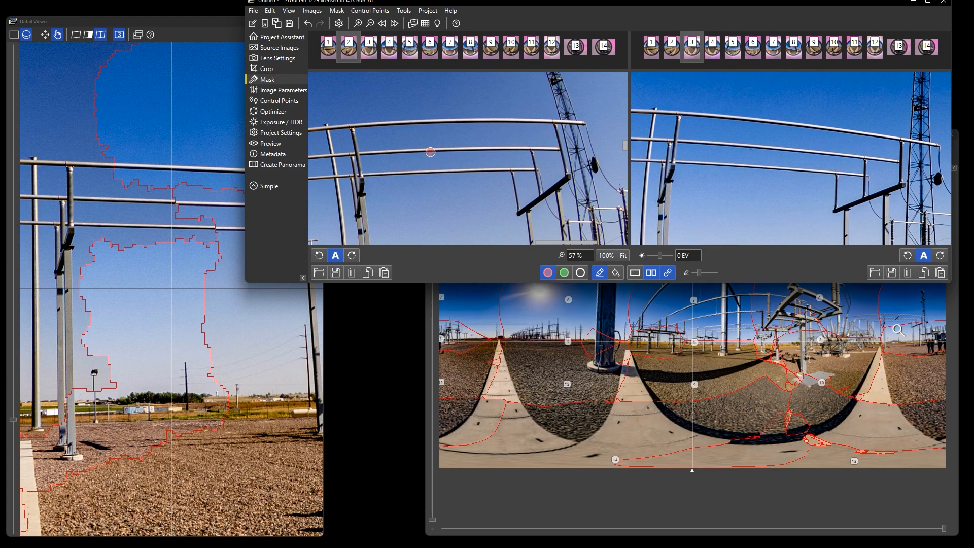
left_click(476, 171)
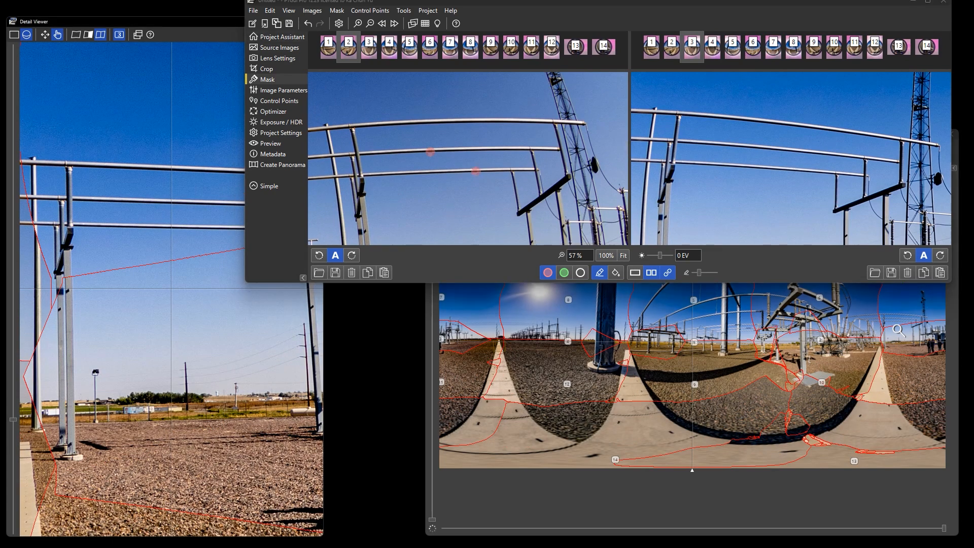
left_click_drag(246, 172, 314, 172)
left_click(277, 173)
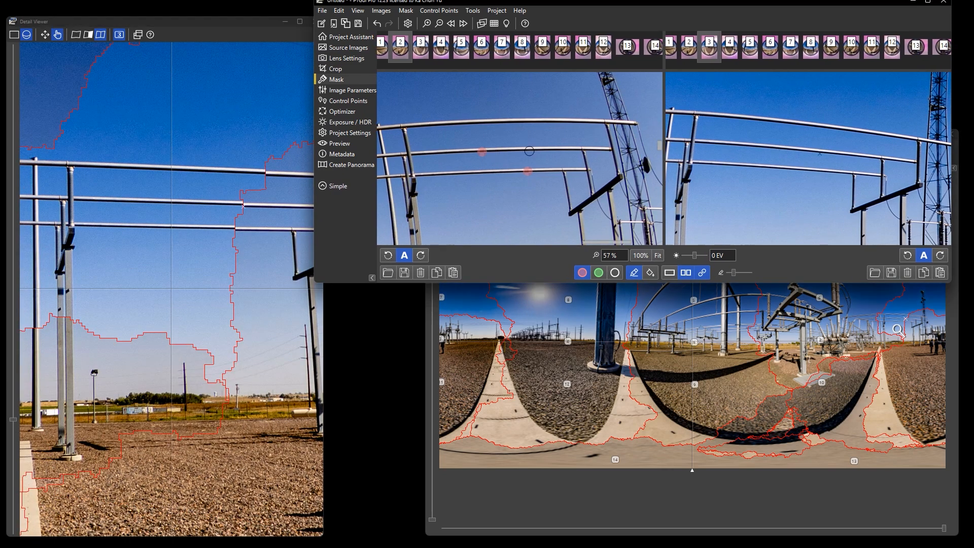
key("ctrl+z")
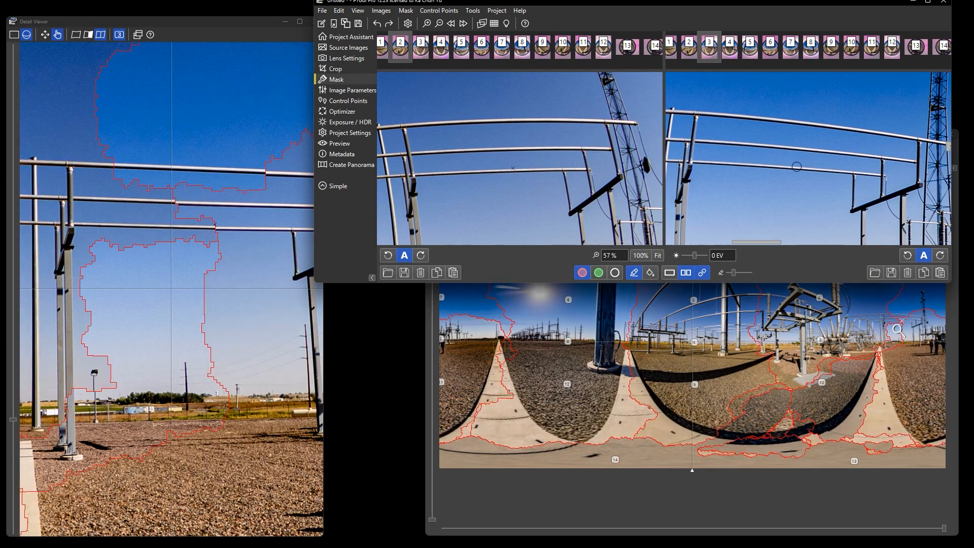
Step: Try a red mask spot on each of the three overhead pipes in image 3, and undo them
left_click(797, 171)
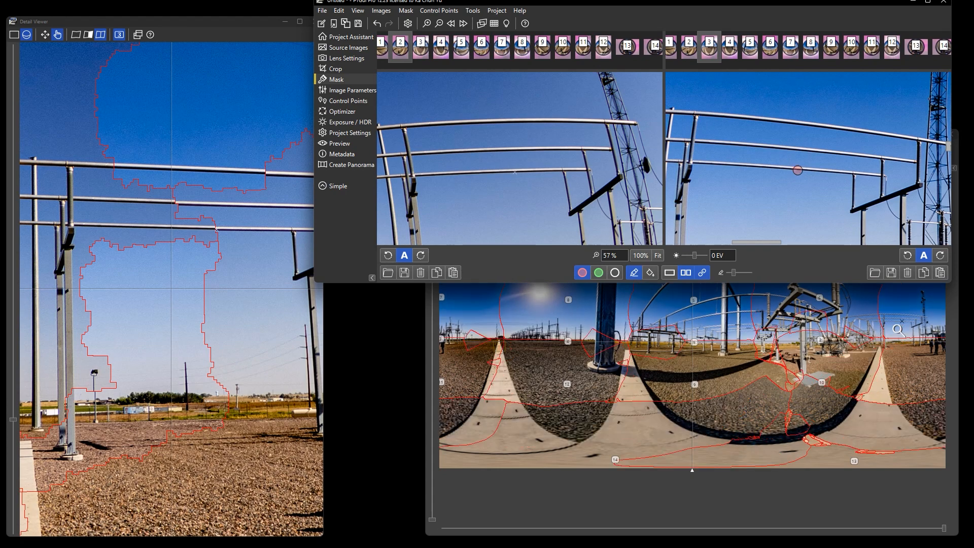
left_click(765, 147)
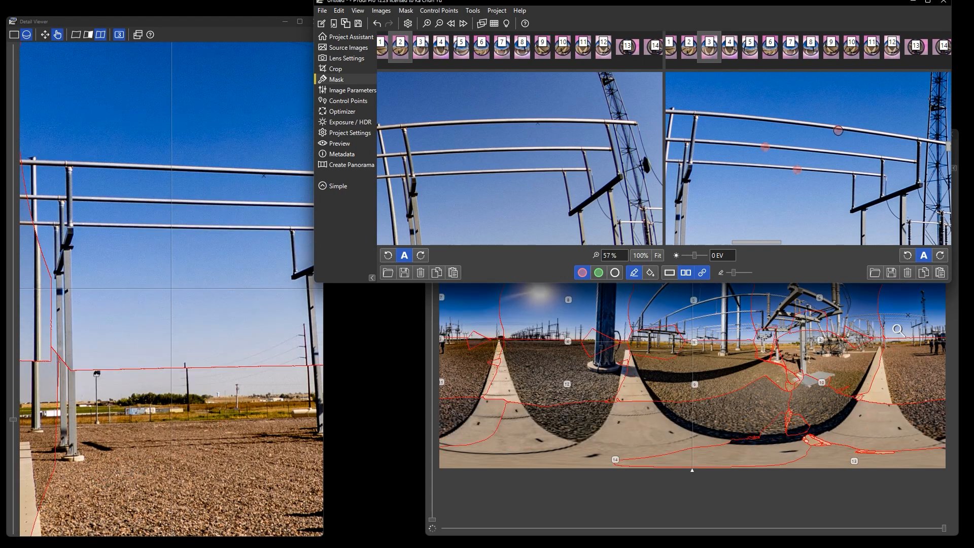
scroll(835, 131, "down", 3)
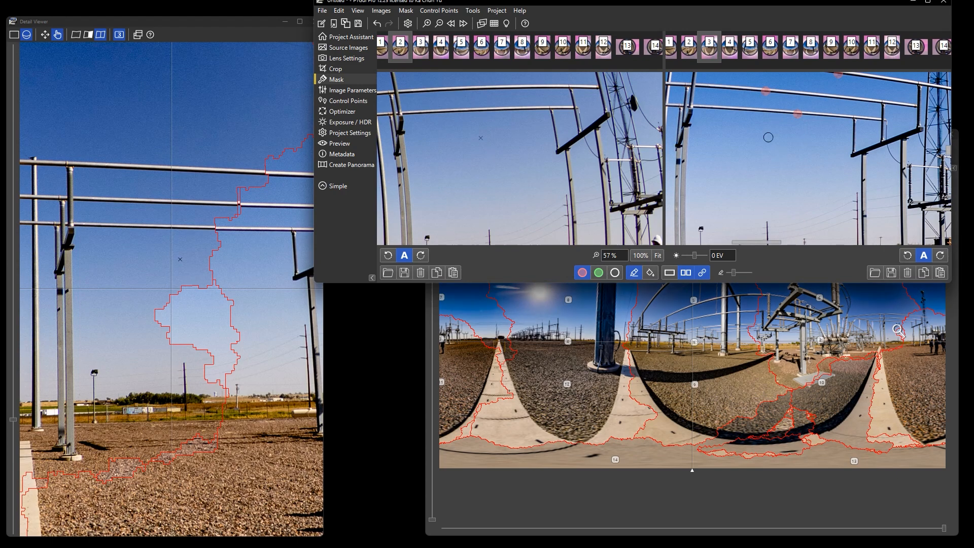
key("f")
key("ctrl+z")
key("ctrl+z")
key("ctrl+z")
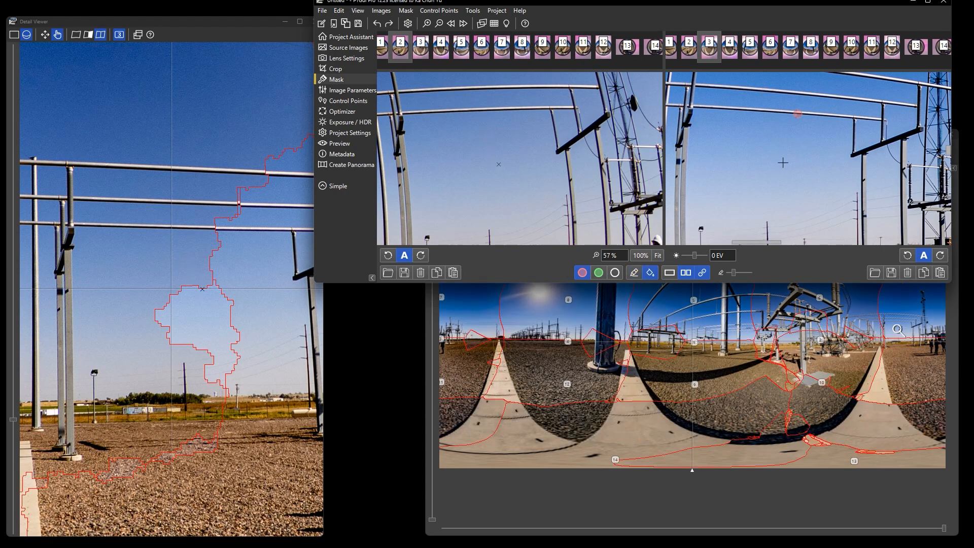
Step: Load image 6 in the right mask pane for comparison with image 2
right_click(235, 232)
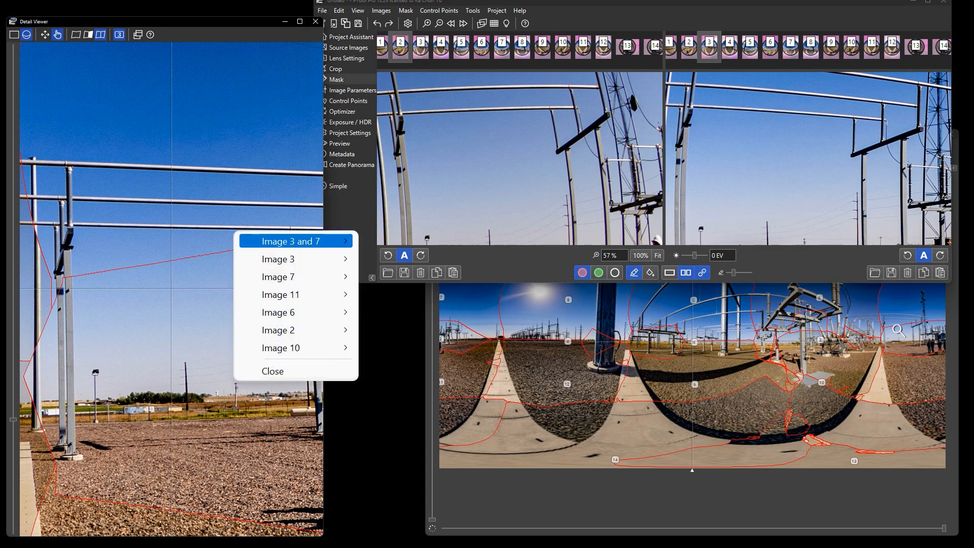
mouse_move(294, 312)
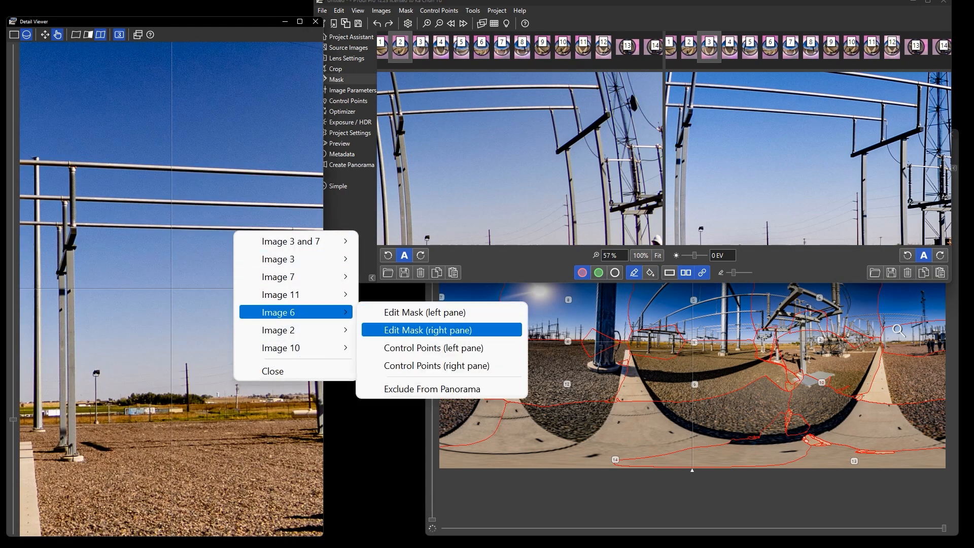
left_click(428, 330)
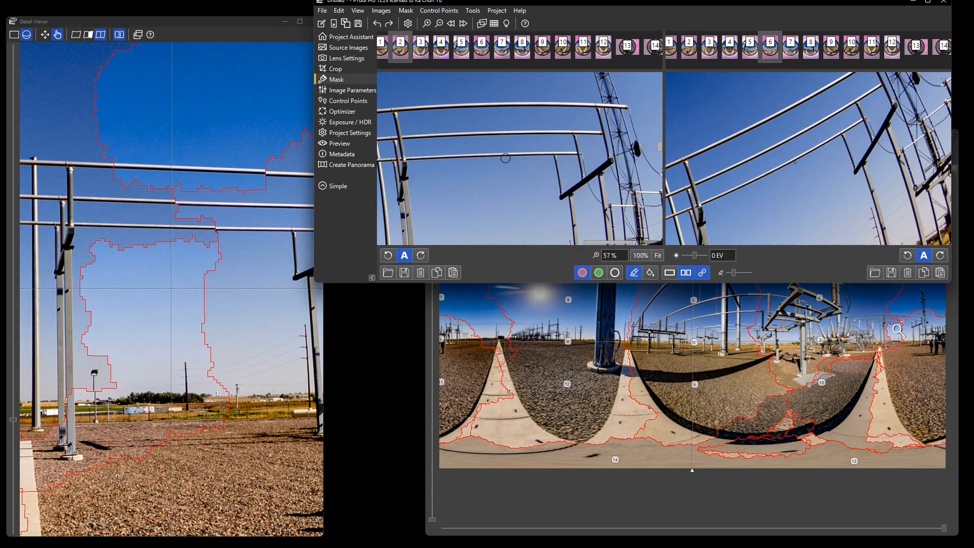
Step: Try a red mask spot on each of the three overhead pipes in image 2, and undo them
scroll(530, 165, "down", 5)
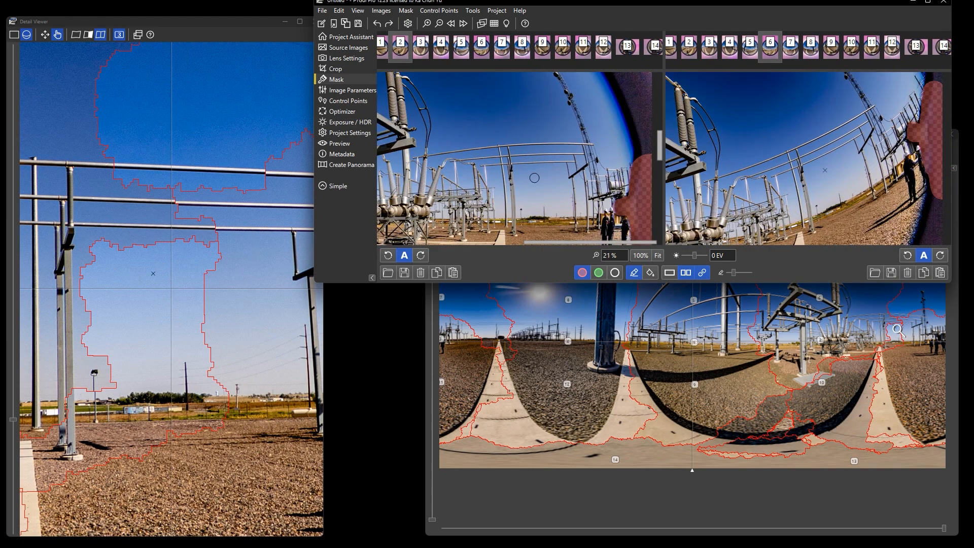
scroll(537, 178, "up", 3)
scroll(546, 175, "down", 3)
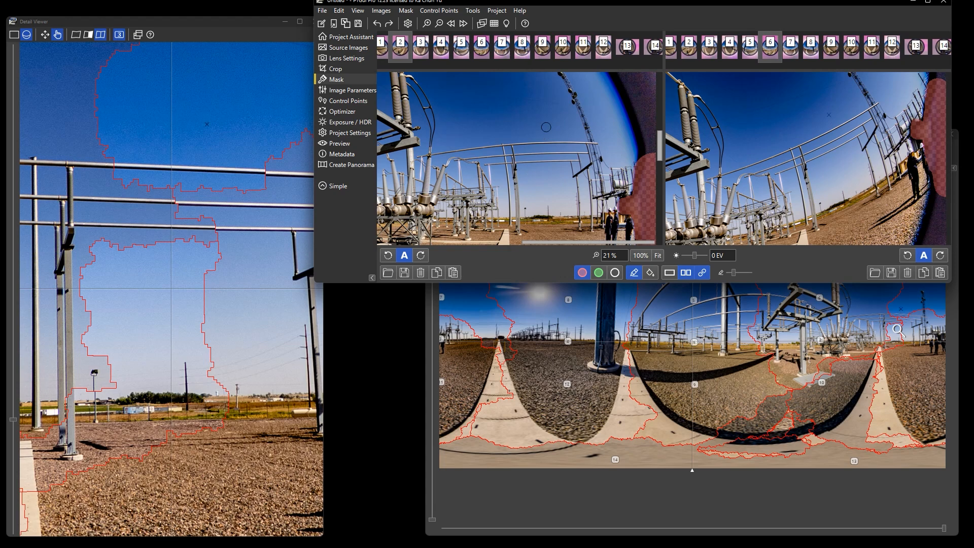
scroll(562, 159, "down", 3)
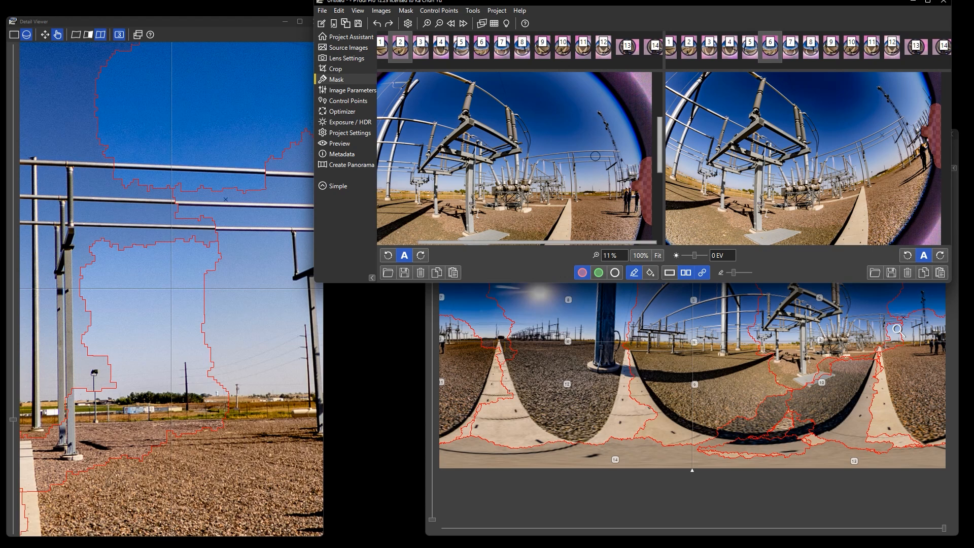
scroll(595, 153, "up", 2)
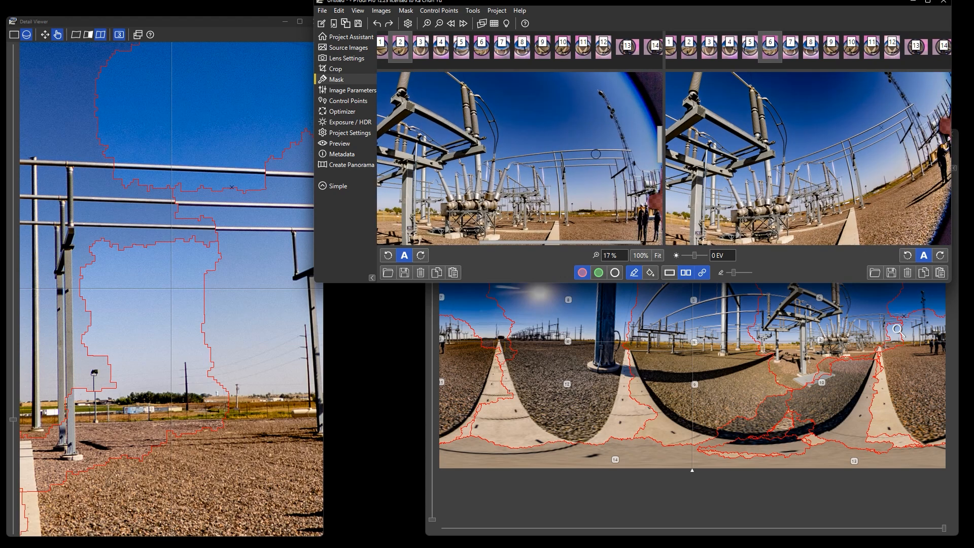
scroll(601, 150, "up", 1)
scroll(603, 147, "up", 1)
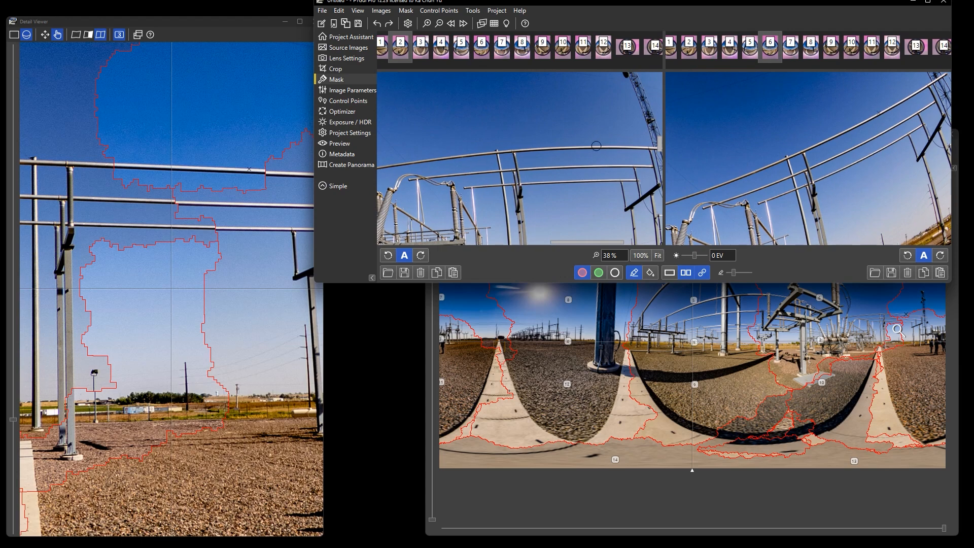
left_click(605, 147)
left_click(575, 166)
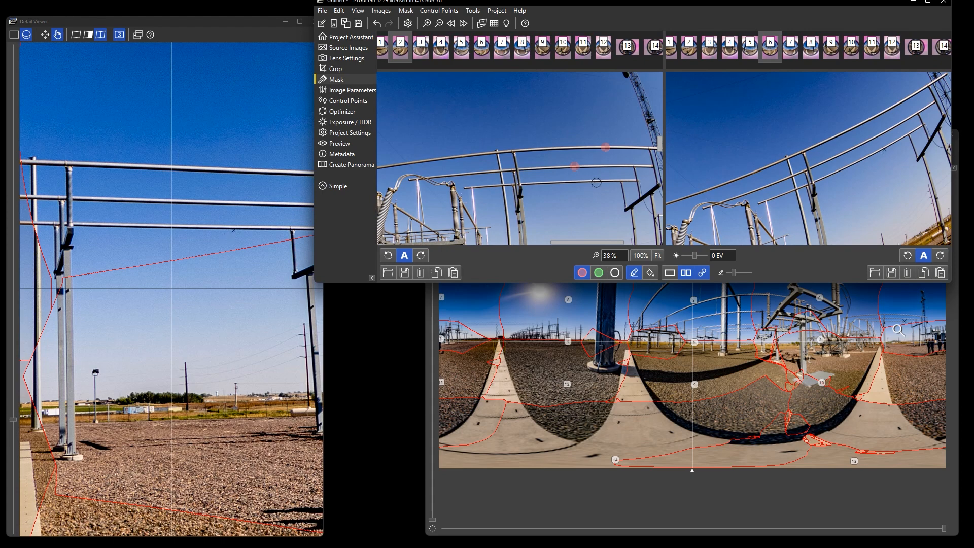
key("ctrl")
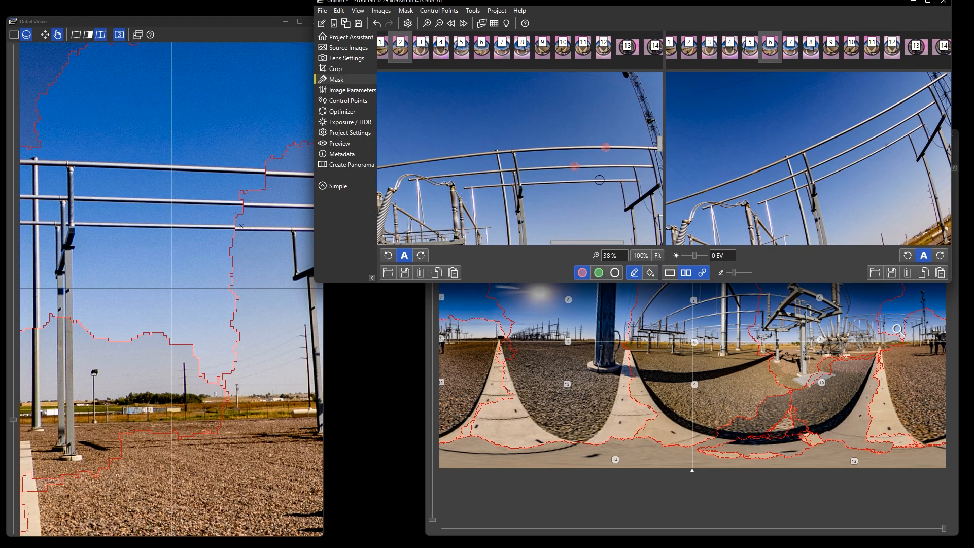
left_click(593, 181)
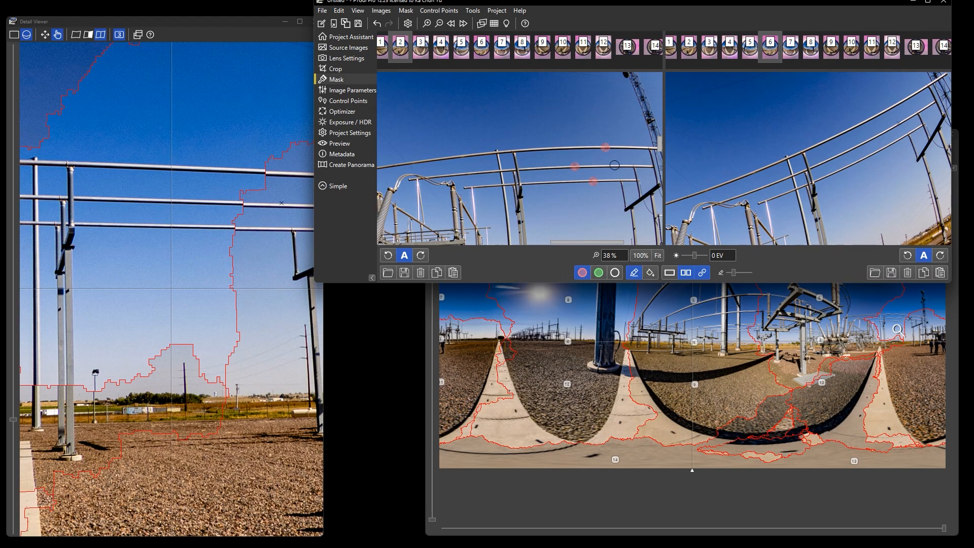
key("ctrl+z")
key("ctrl+z")
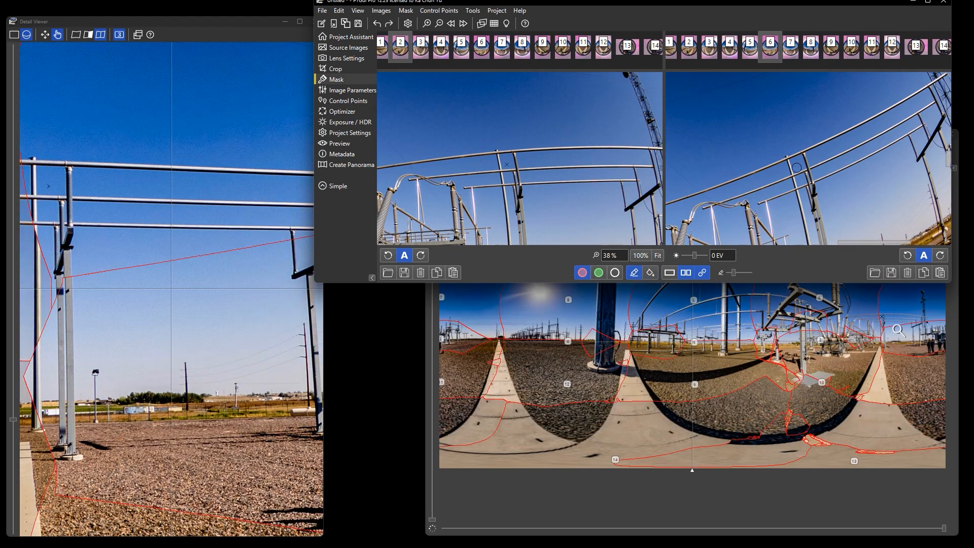
Step: Try red mask spots on the three overhead pipes in image 6, check the seams in the Detail Viewer, and undo the spots
left_click_drag(837, 182, 707, 229)
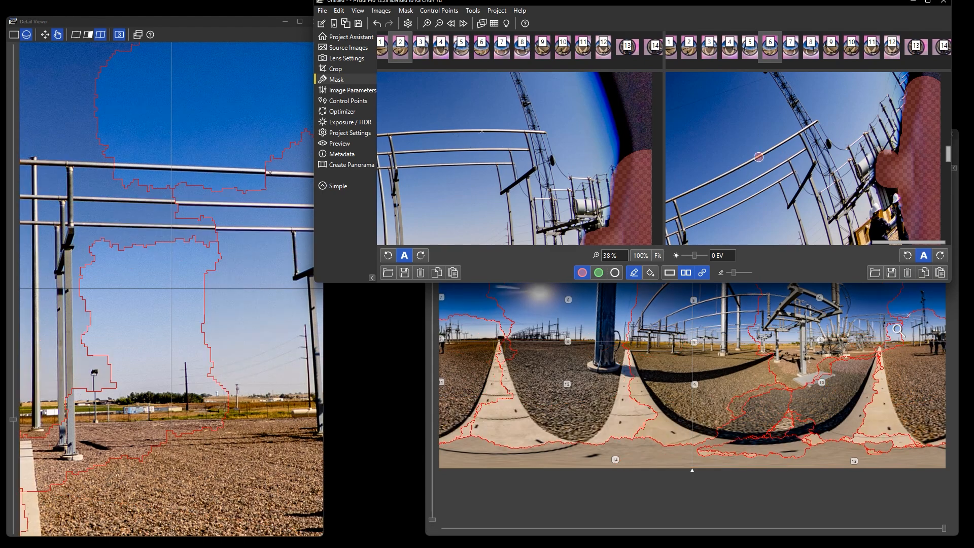
left_click(758, 156)
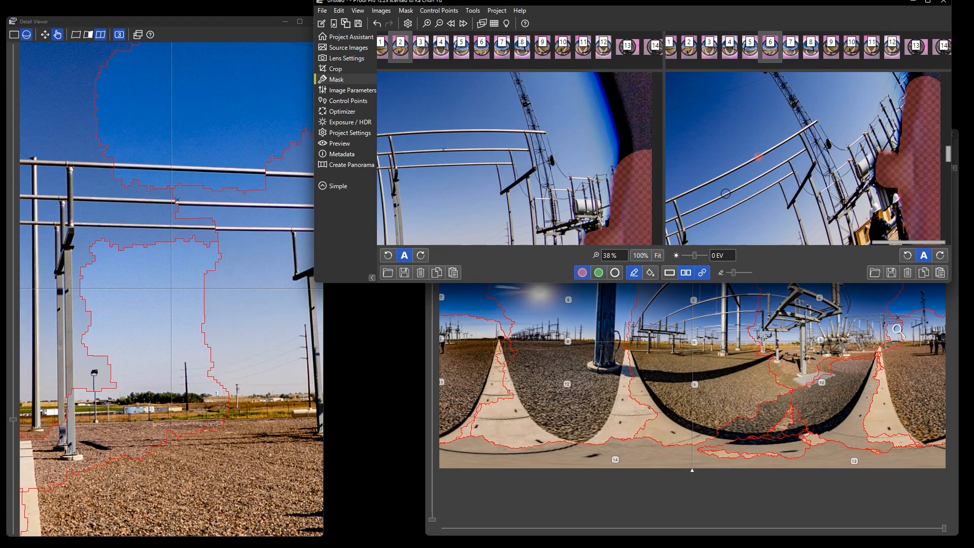
left_click(724, 194)
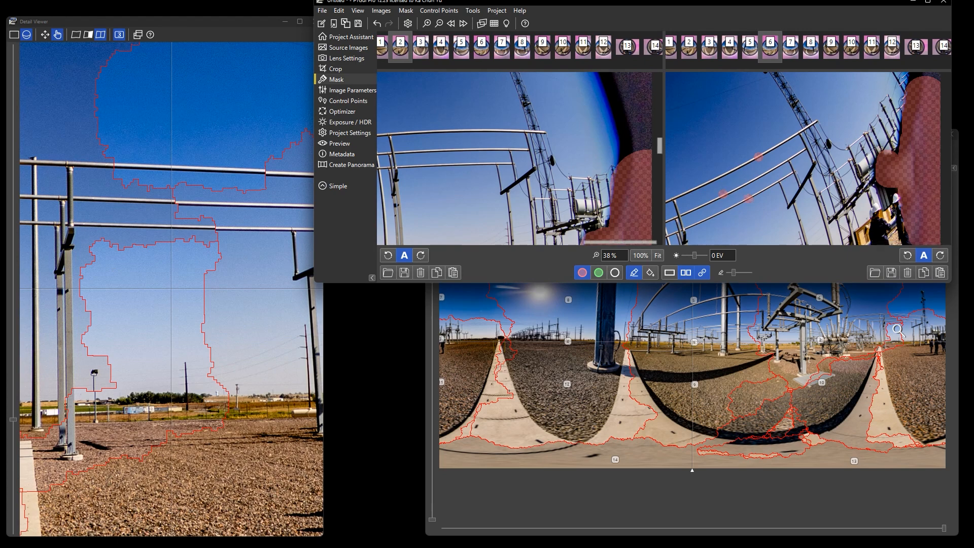
left_click(202, 284)
scroll(202, 284, "down", 2)
scroll(202, 283, "down", 1)
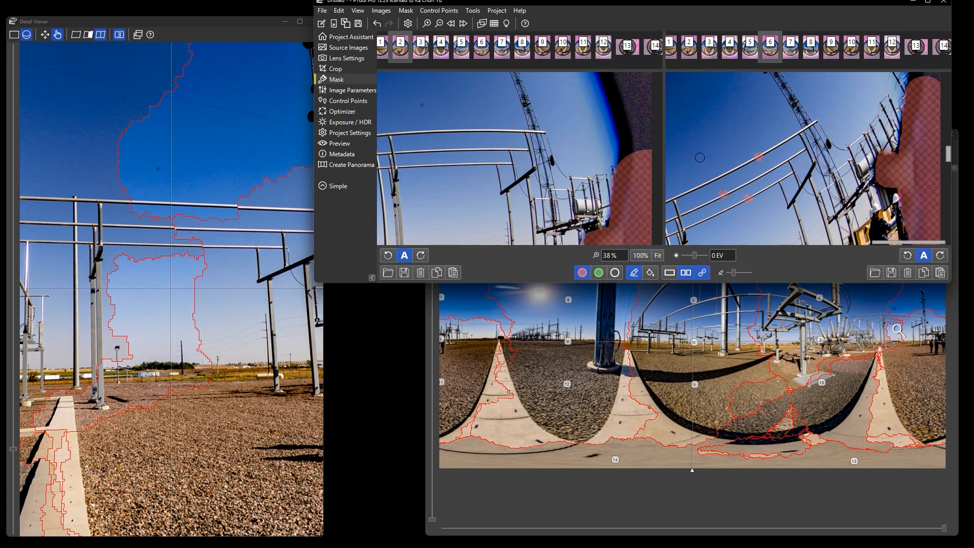
scroll(698, 156, "down", 1)
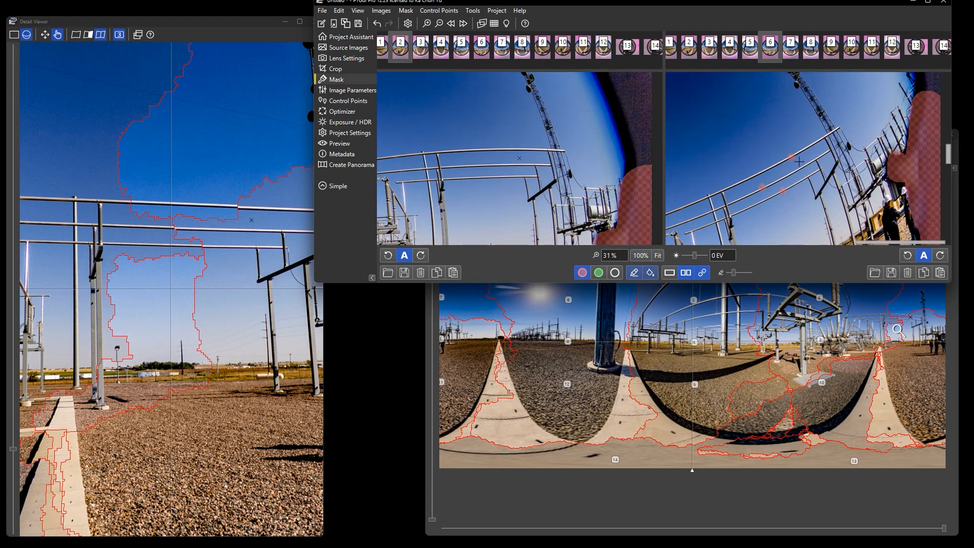
key("ctrl+z")
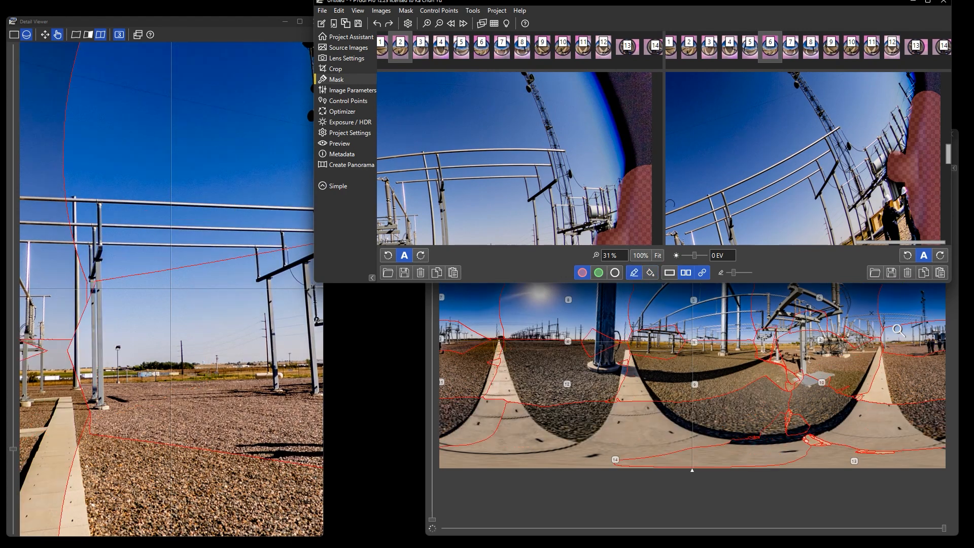
Step: Centre the Detail Viewer on the metal grate beside post 283 and load image 2 there in the left mask pane
left_click_drag(527, 218, 634, 17)
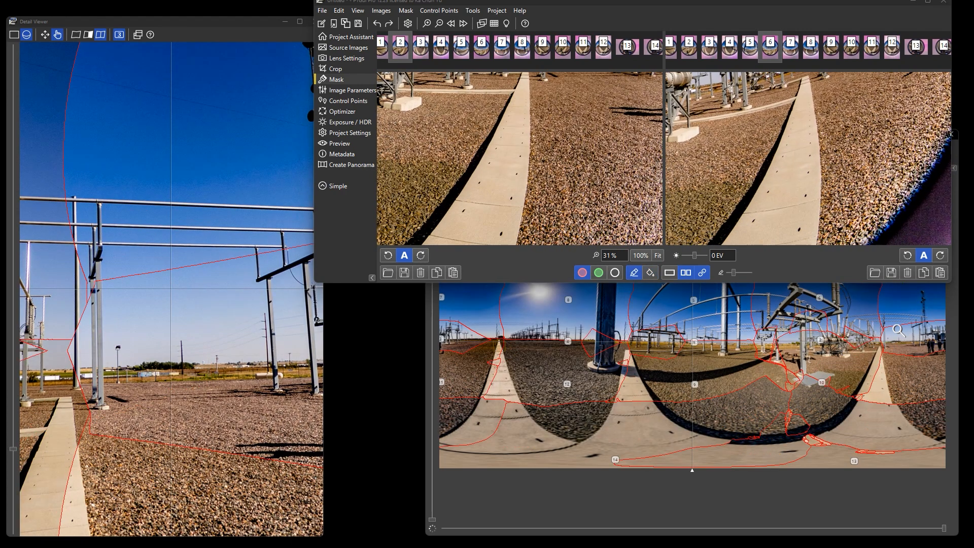
left_click(897, 329)
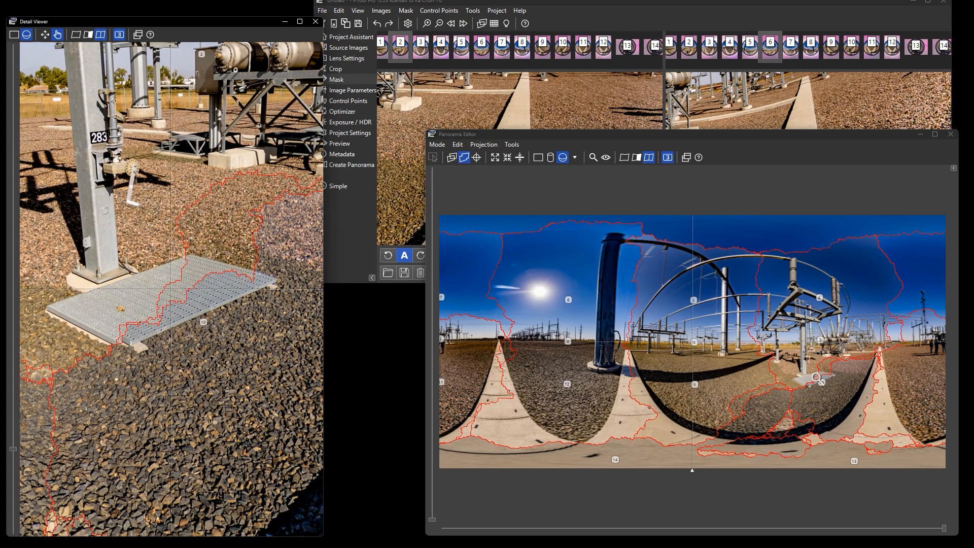
right_click(129, 351)
mouse_move(193, 397)
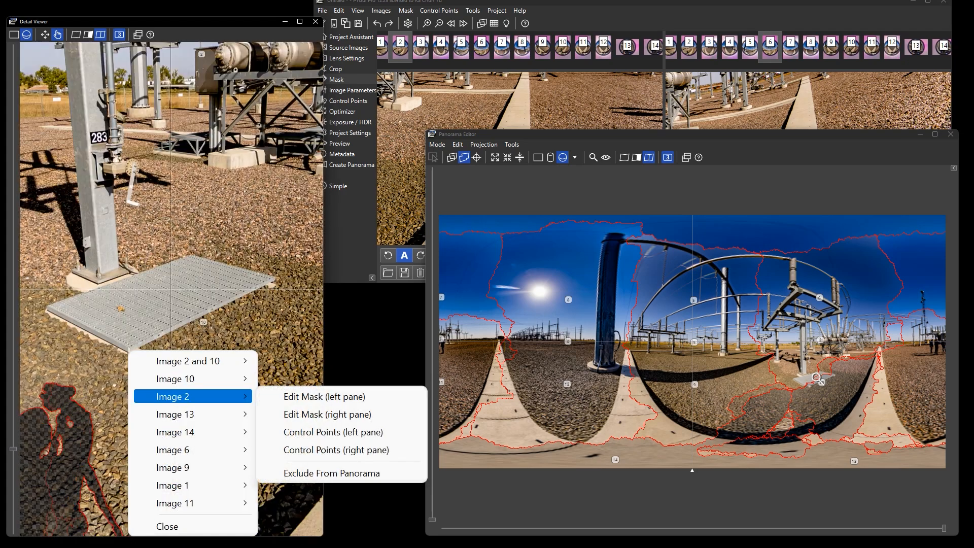
mouse_move(192, 467)
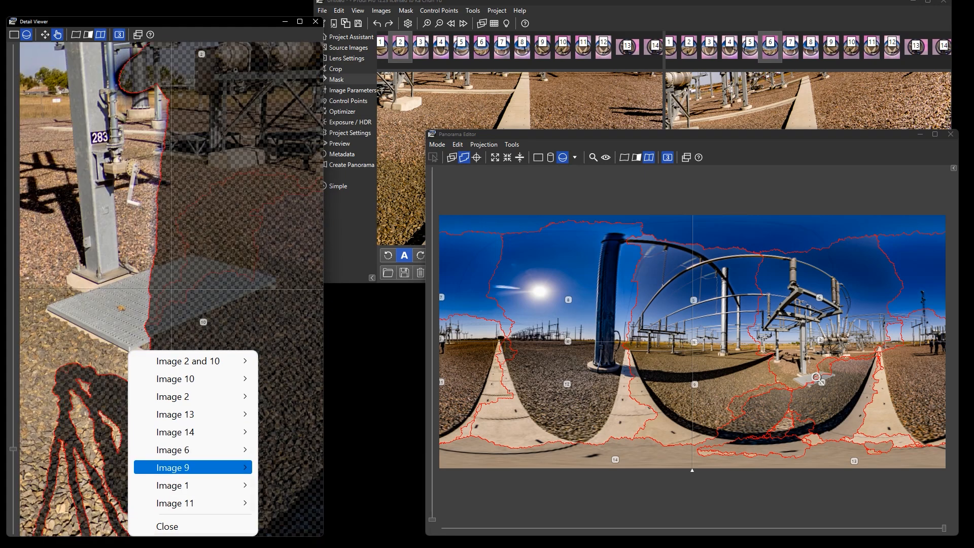
left_click(324, 396)
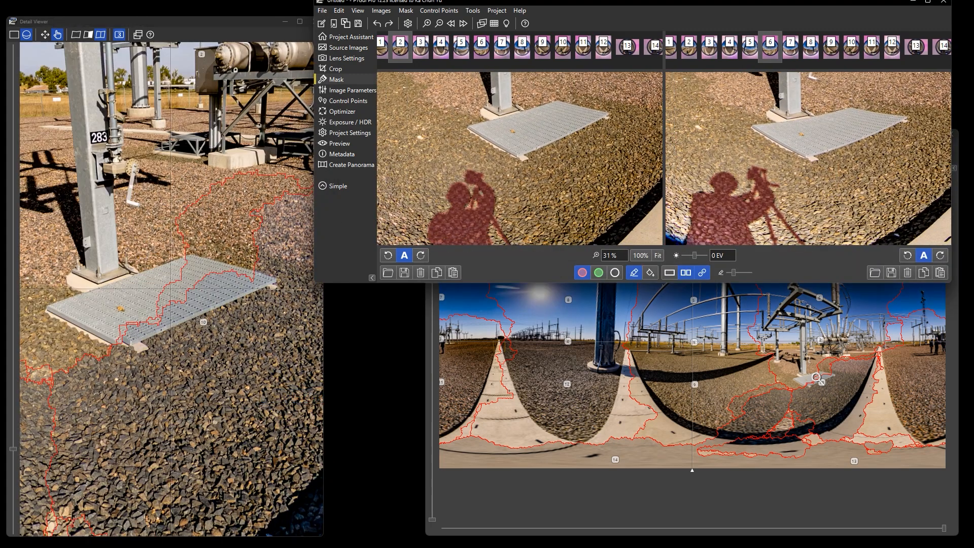
Step: Preview the overlapping source images individually at the grate's near corner to compare their coverage and alignment
scroll(171, 289, "up", 4)
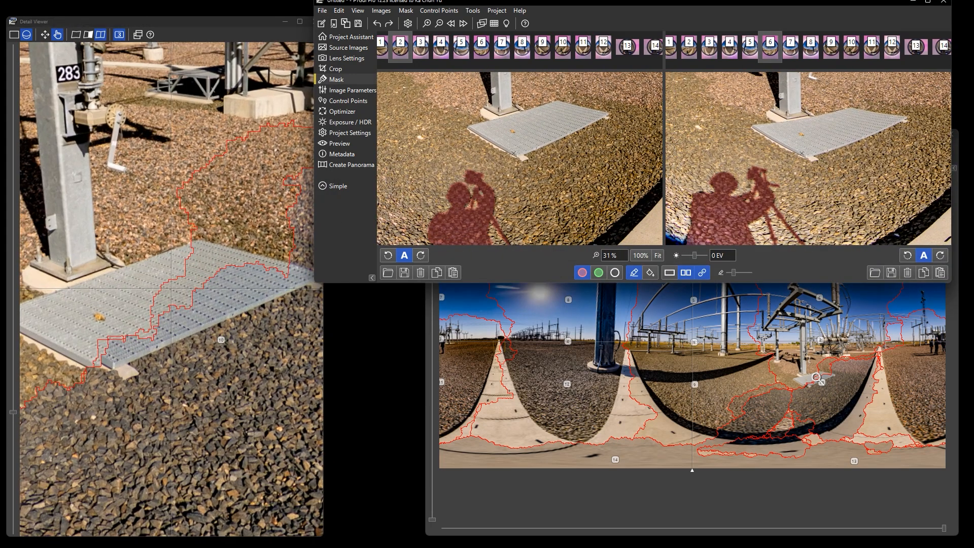
right_click(99, 377)
left_click(140, 348)
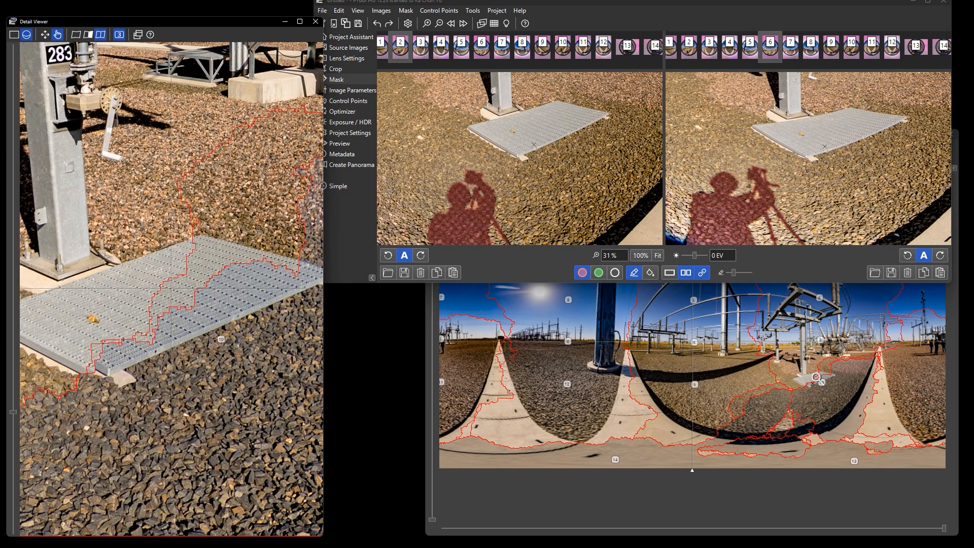
right_click(110, 378)
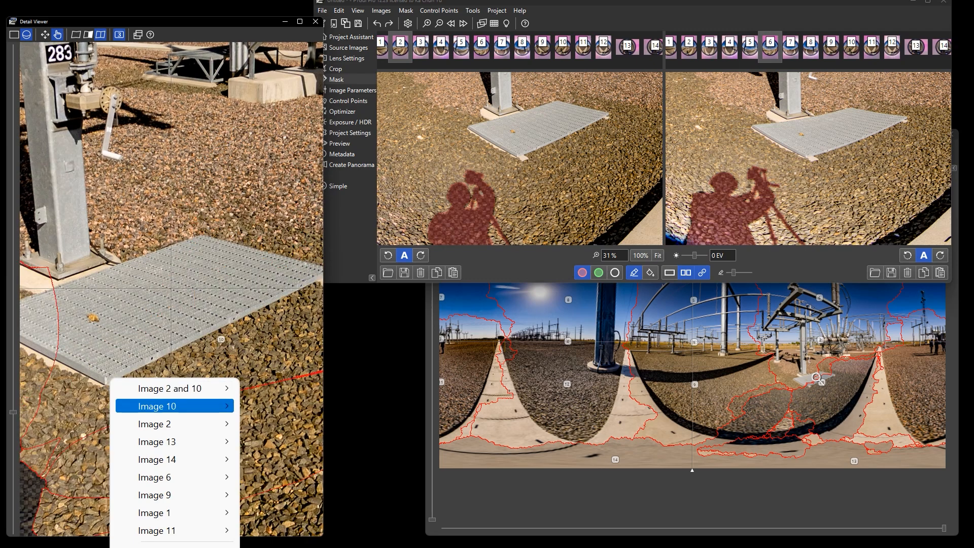
mouse_move(174, 423)
mouse_move(174, 442)
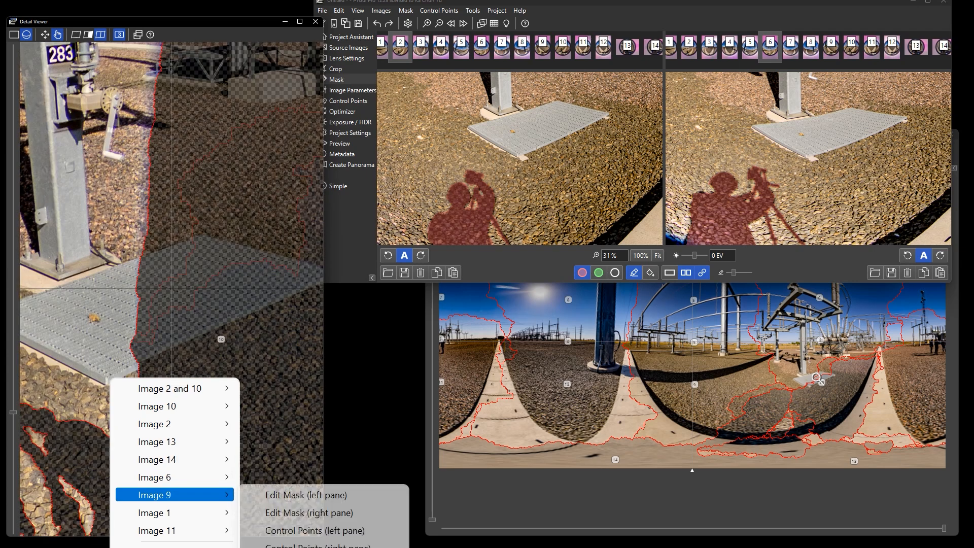
mouse_move(174, 531)
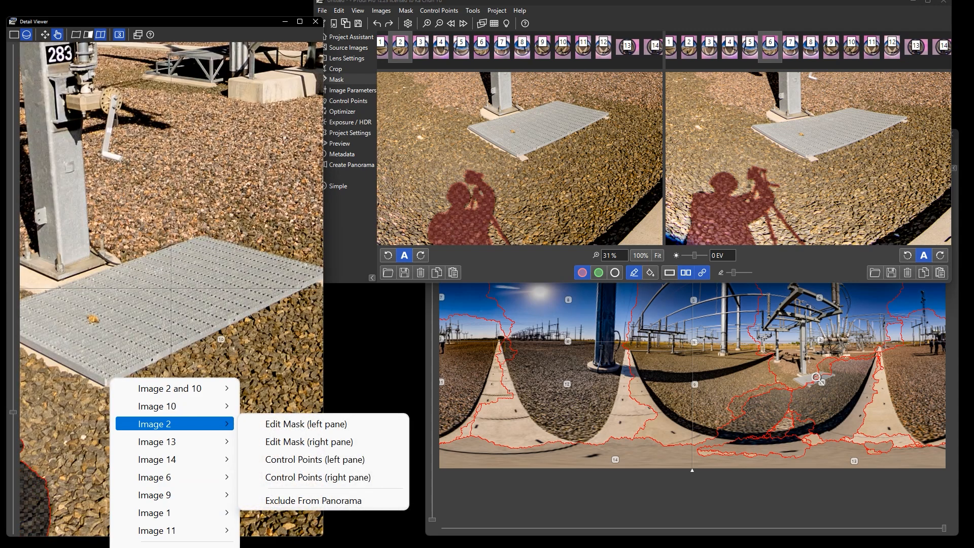
left_click(90, 420)
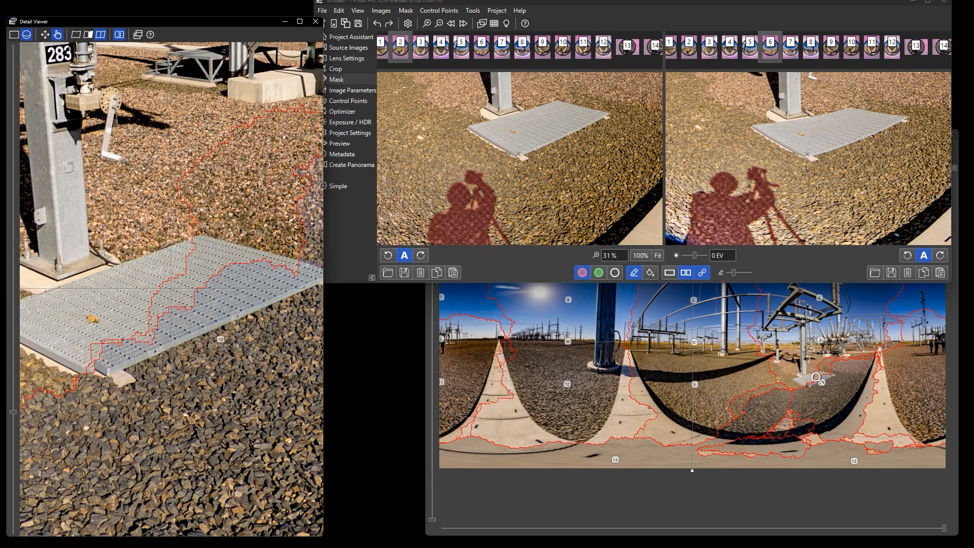
Step: Load image 14 in the right mask pane and mask the grate's near corner and two outer edges in red
right_click(108, 379)
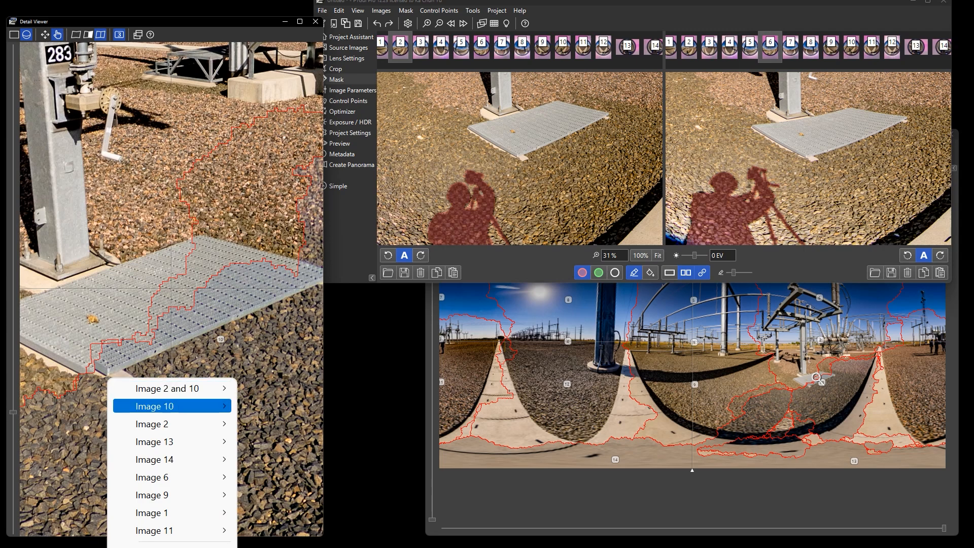
mouse_move(173, 424)
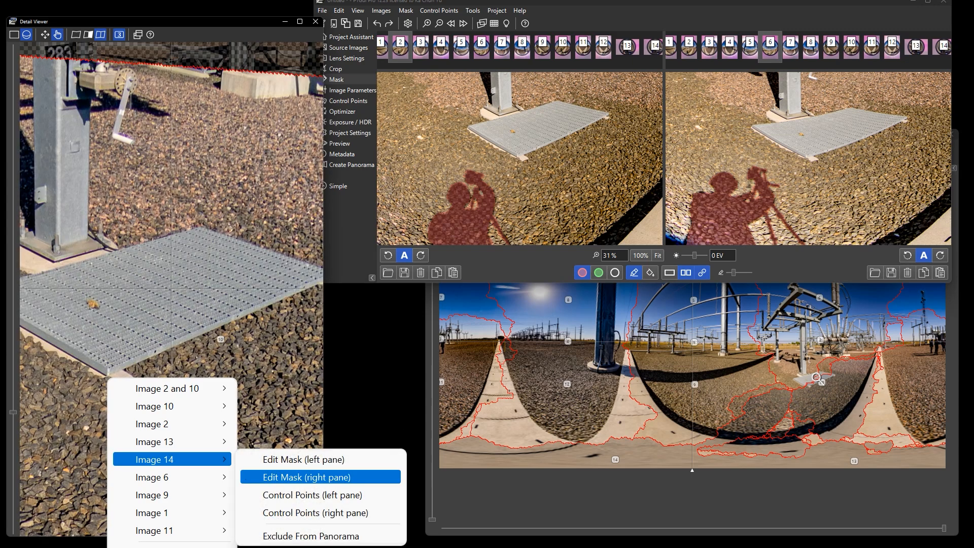
left_click(306, 476)
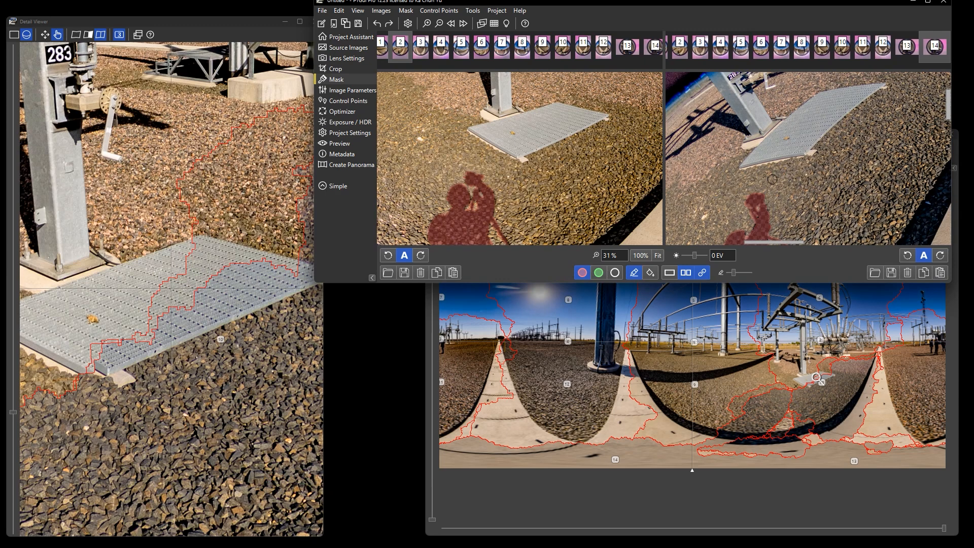
left_click(800, 155)
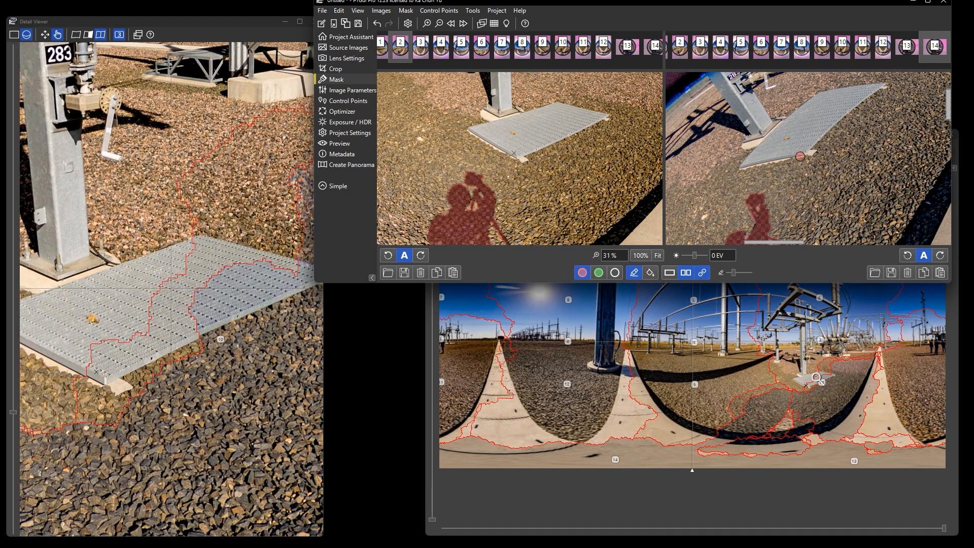
left_click(731, 169, "shift")
left_click(887, 89, "shift")
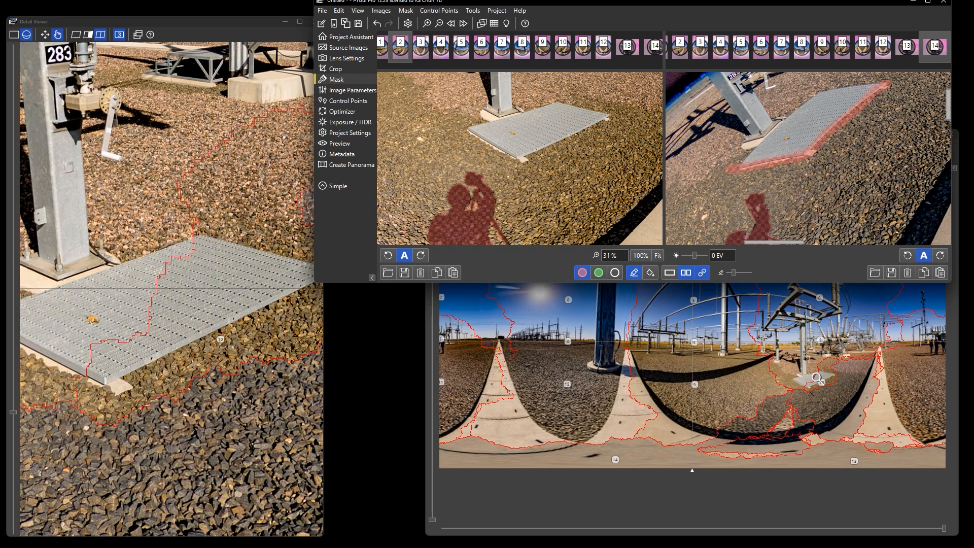
Step: Mask the grate's short front edge in image 2 in red and check the seams around the grate
left_click_drag(133, 357, 77, 374)
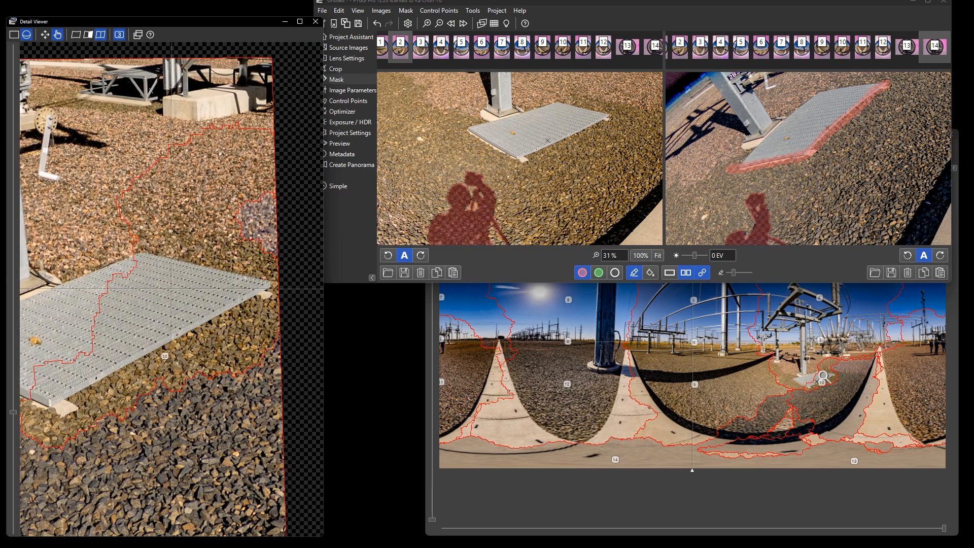
left_click_drag(129, 325, 275, 248)
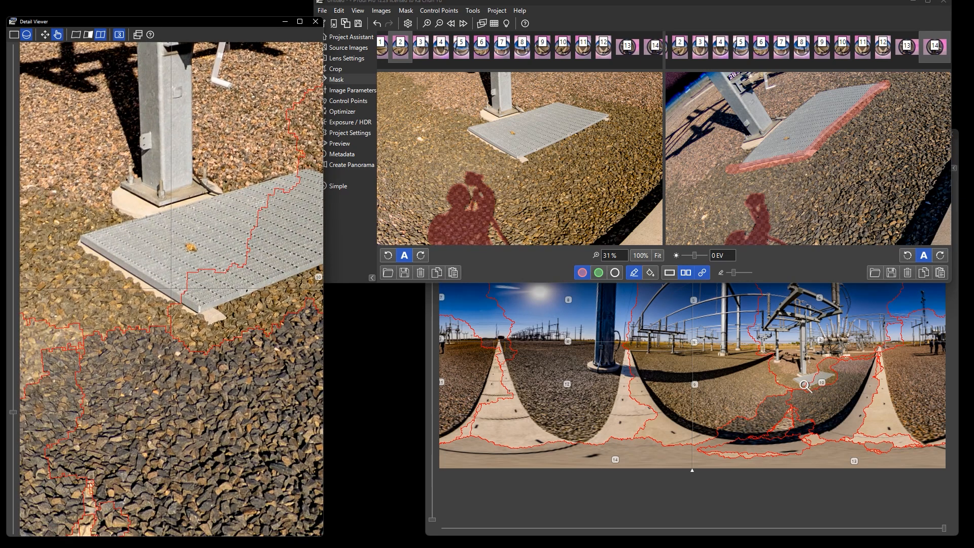
left_click_drag(476, 135, 508, 154)
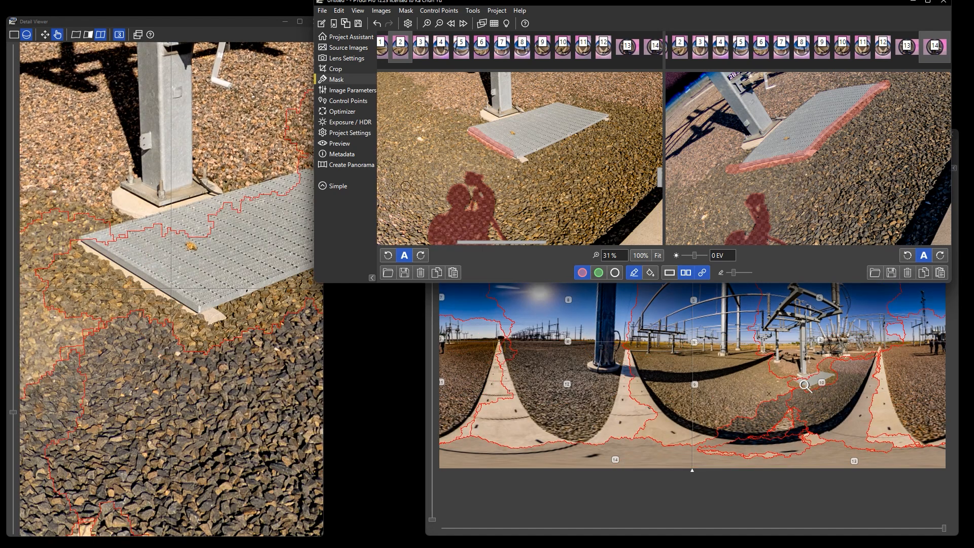
left_click(806, 383)
left_click(816, 377)
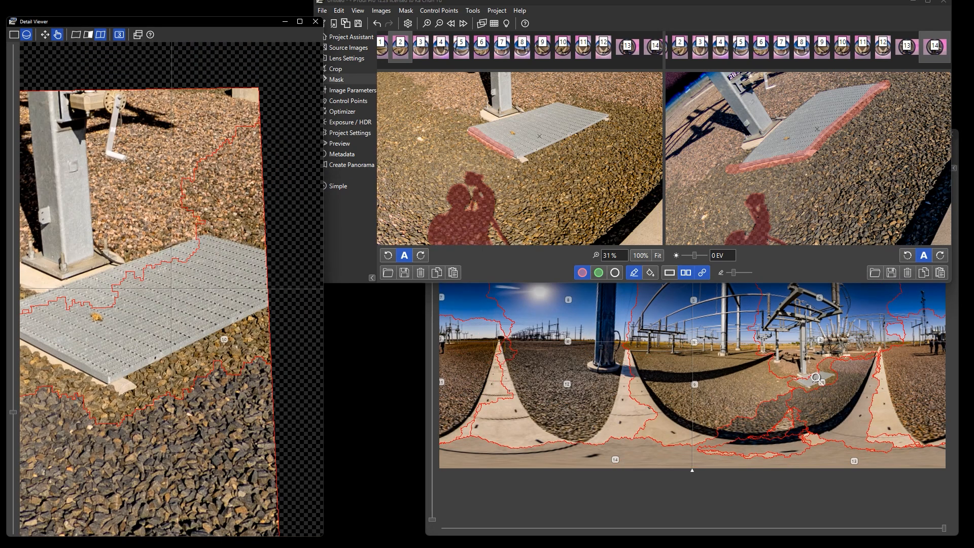
left_click(807, 383)
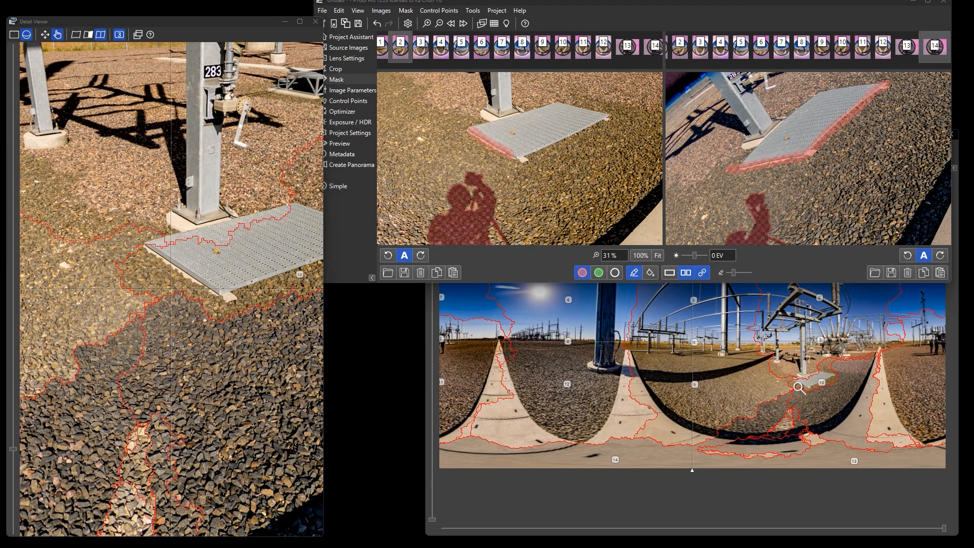
left_click(800, 388)
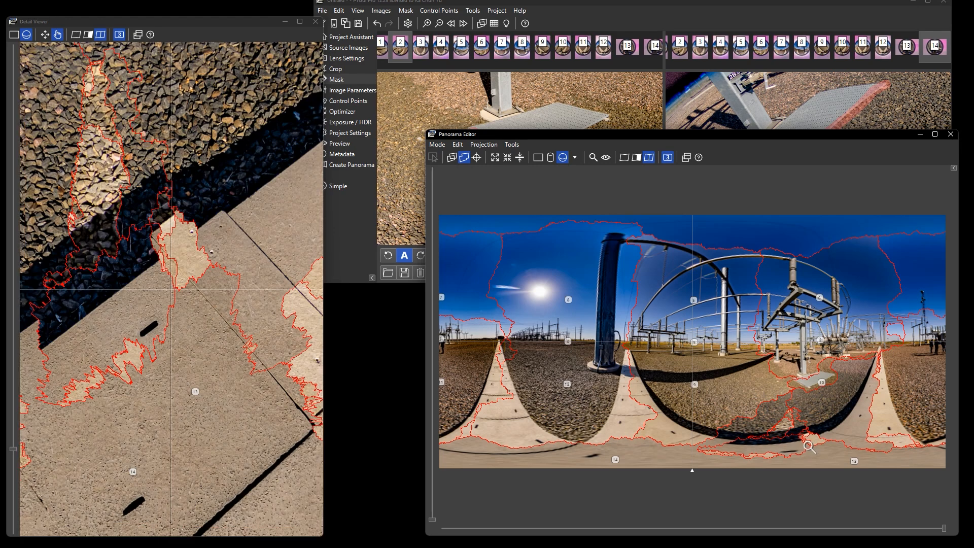
Step: Centre the Detail Viewer on the walkway seams beside the shadow and open images 13 and 14 together for mask editing
left_click(808, 445)
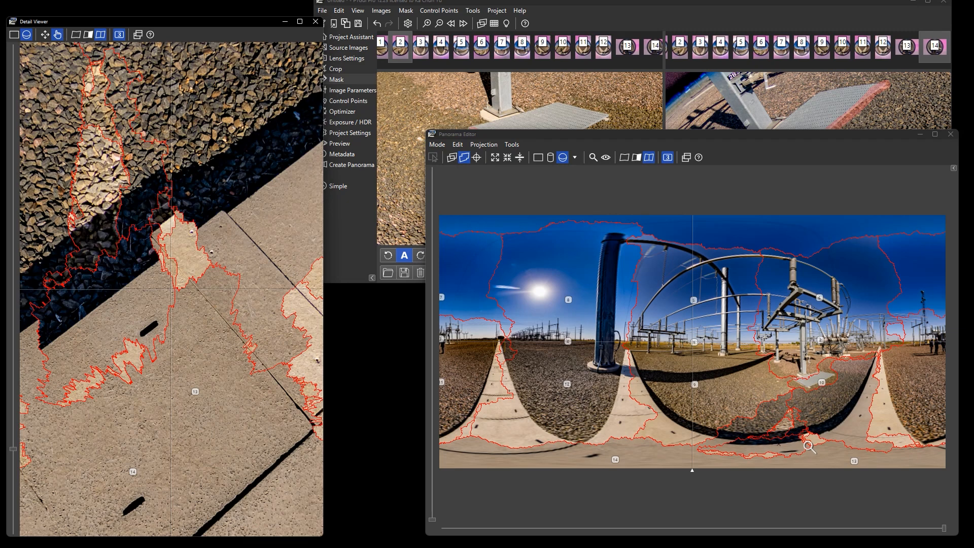
right_click(170, 261)
key("Escape")
left_click_drag(261, 218, 287, 210)
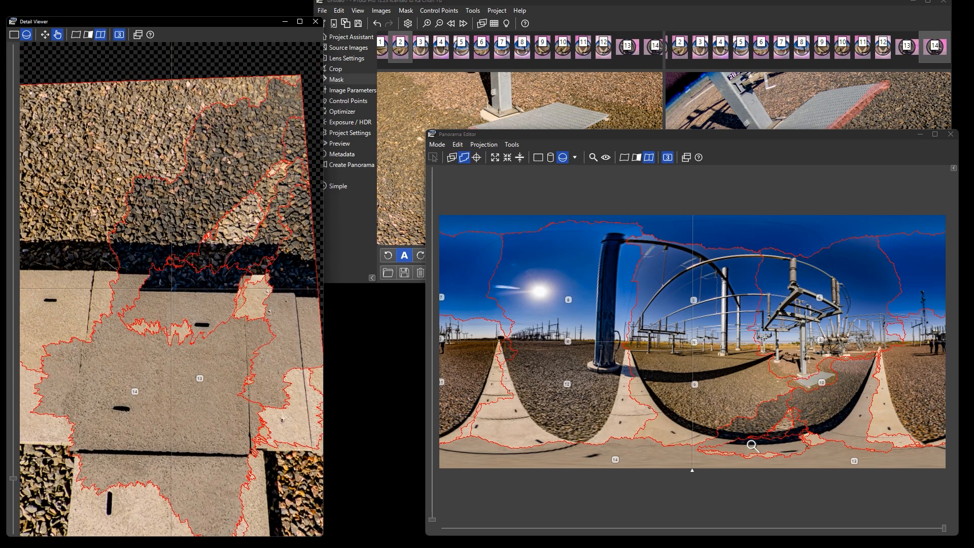
right_click(258, 275)
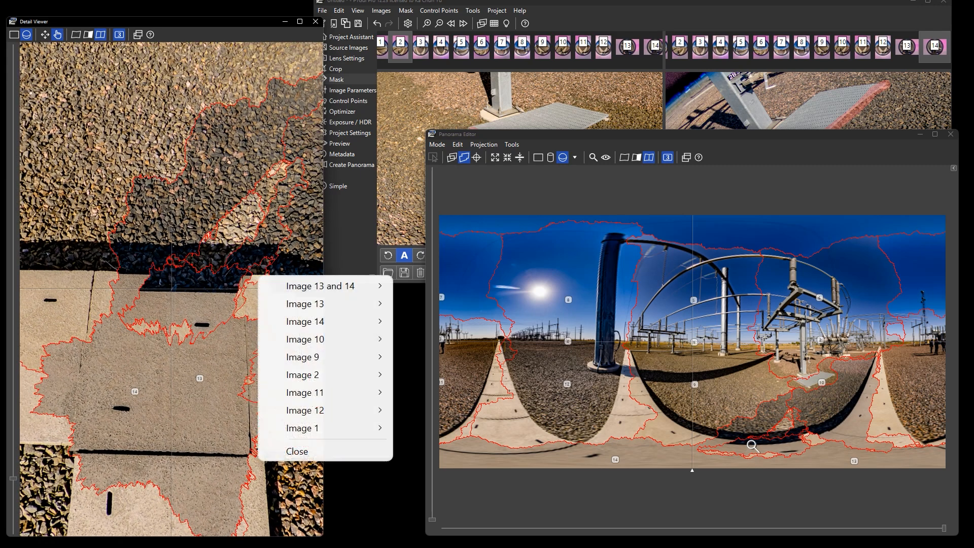
mouse_move(325, 303)
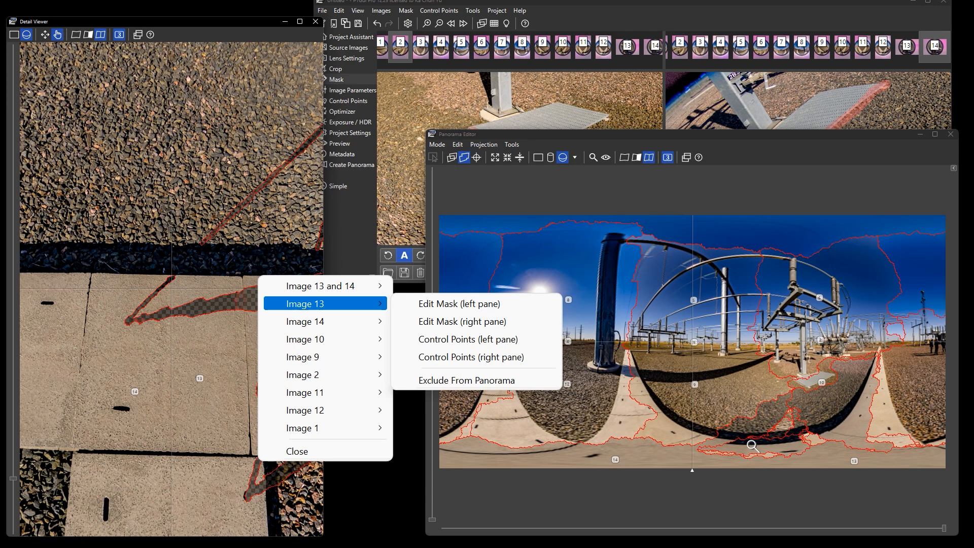
left_click(459, 303)
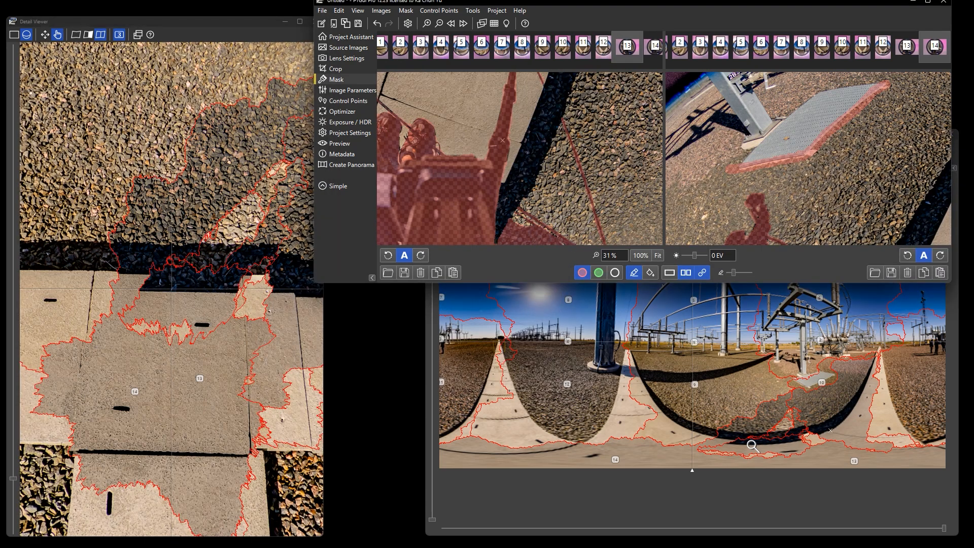
right_click(116, 279)
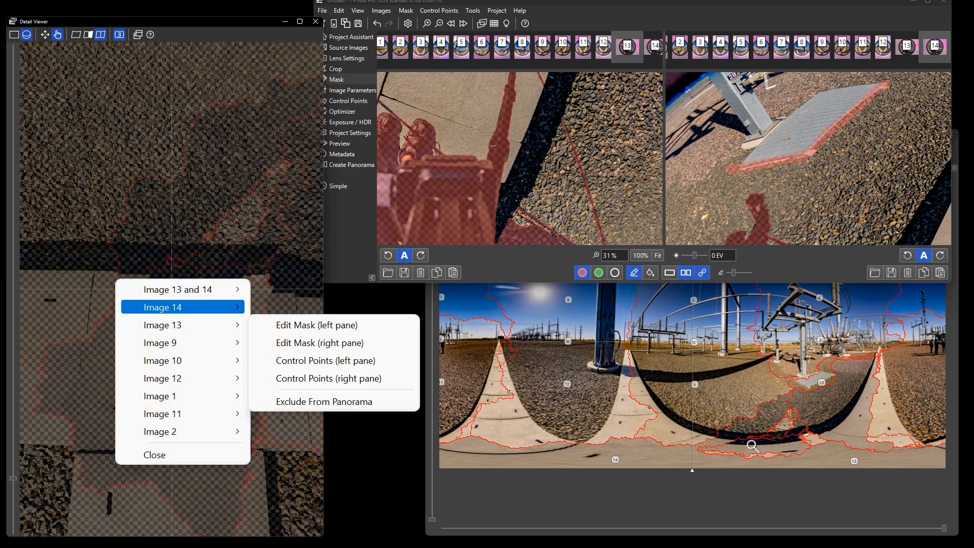
mouse_move(178, 289)
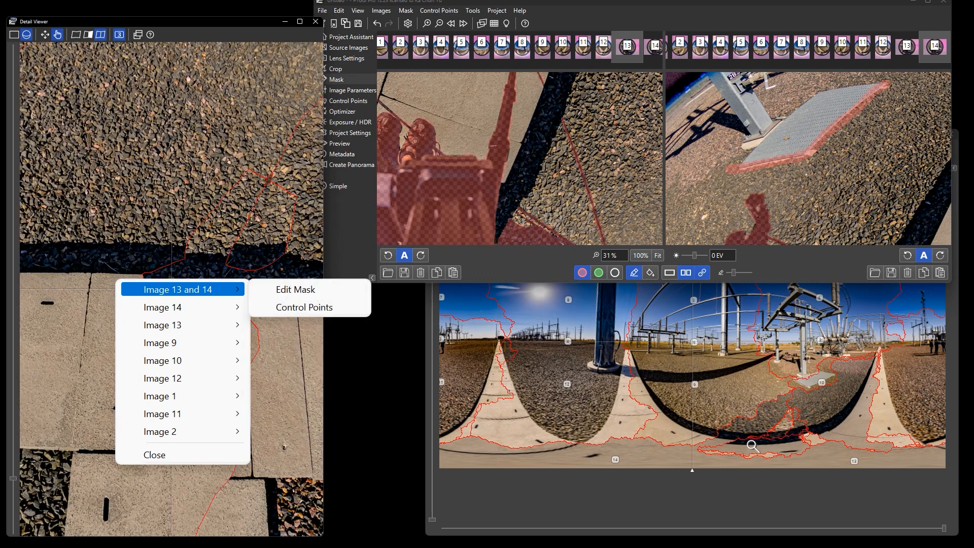
left_click(305, 289)
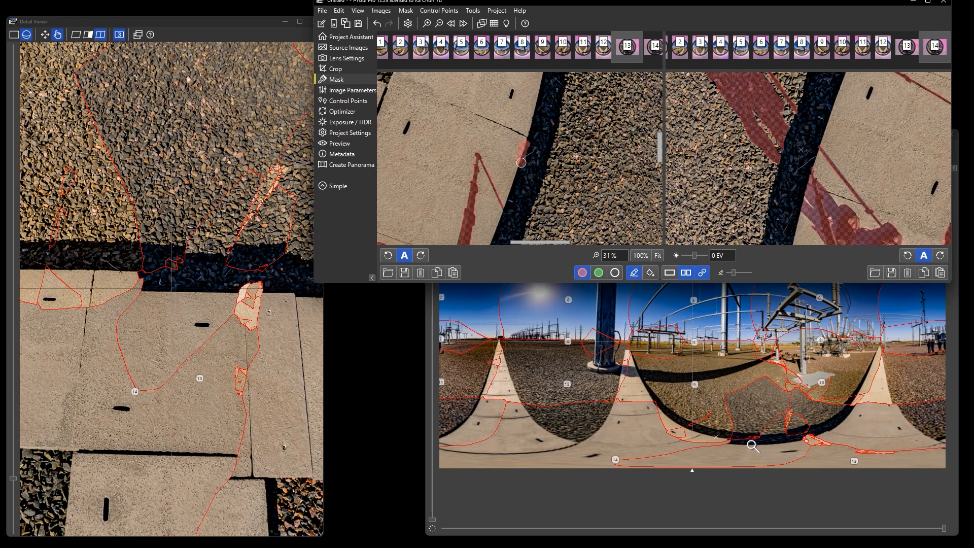
Step: Try red mask marks on the walkway edge beside the shadow in image 13, check the updated seams, and undo the marks
left_click(752, 446)
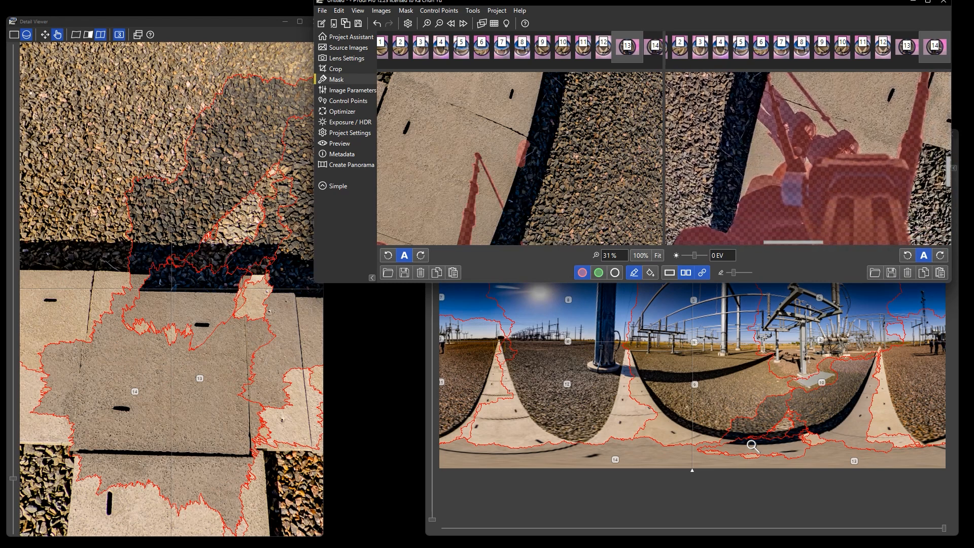
key("ctrl+z")
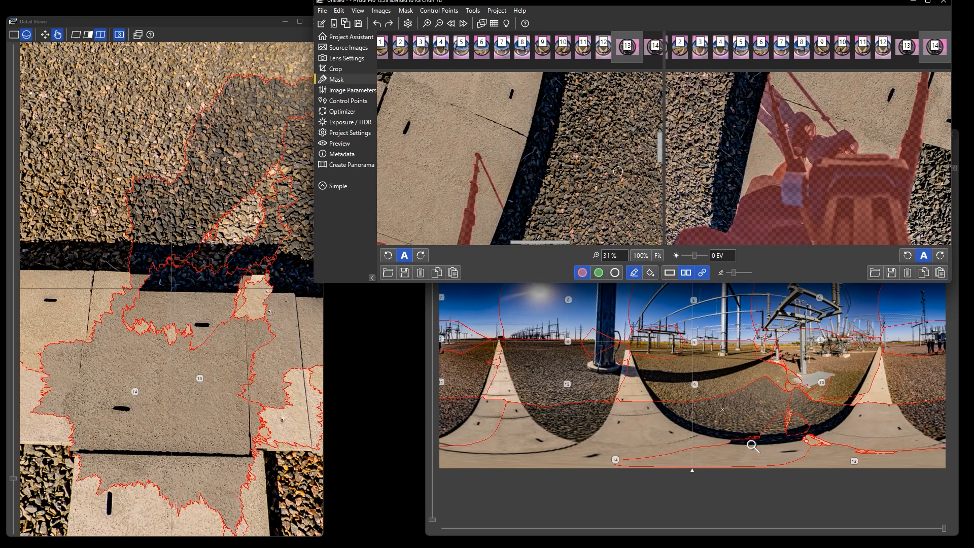
left_click_drag(596, 151, 586, 214)
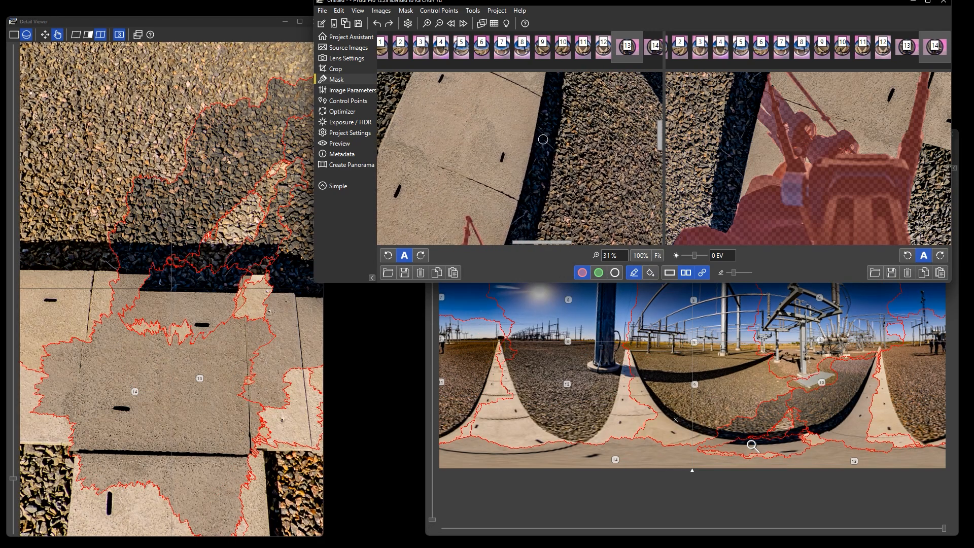
left_click_drag(494, 224, 522, 137)
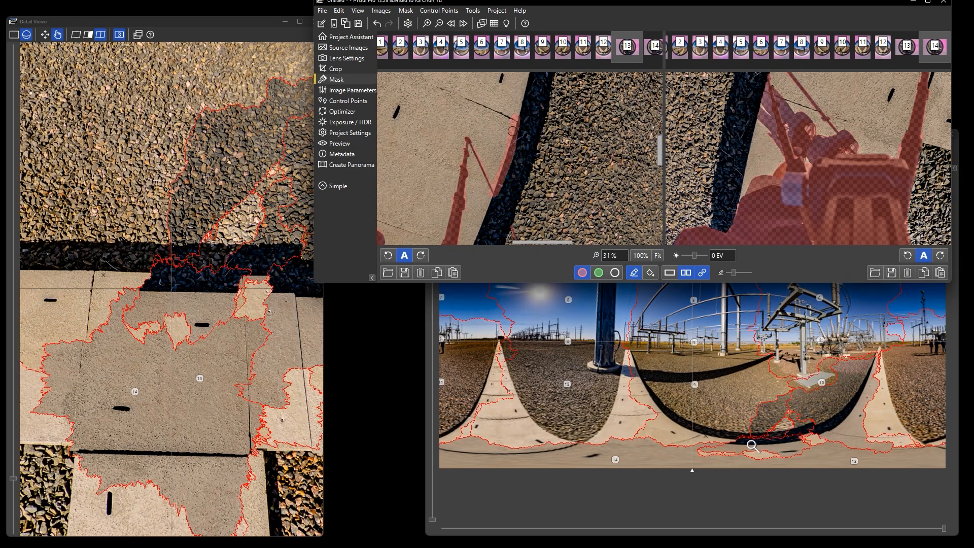
left_click_drag(762, 110, 734, 133)
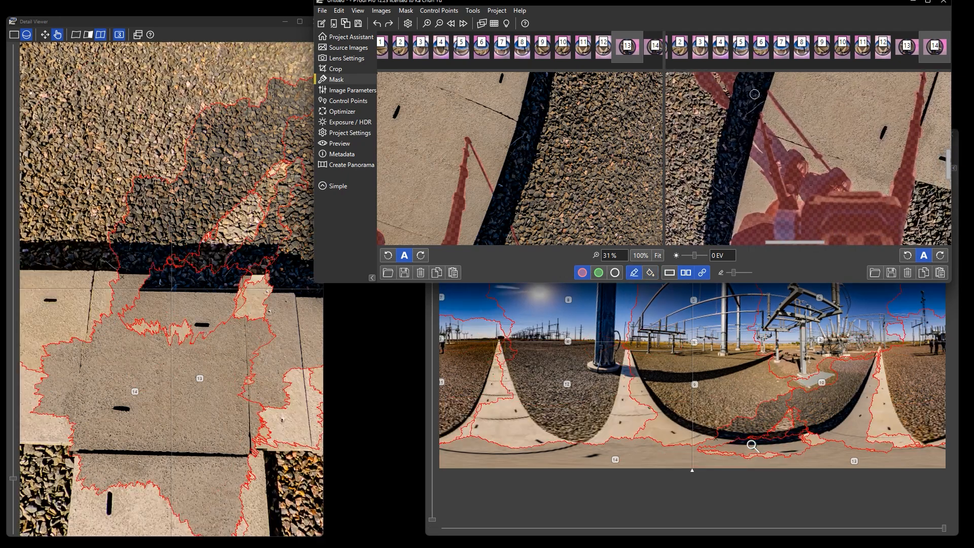
Step: Inspect the seams between the metal grate and the shadowed walkway, and load image 13 in full view in the right mask pane
left_click_drag(753, 99, 718, 185)
left_click_drag(733, 187, 751, 131)
left_click_drag(771, 170, 700, 170)
left_click_drag(281, 386, 202, 340)
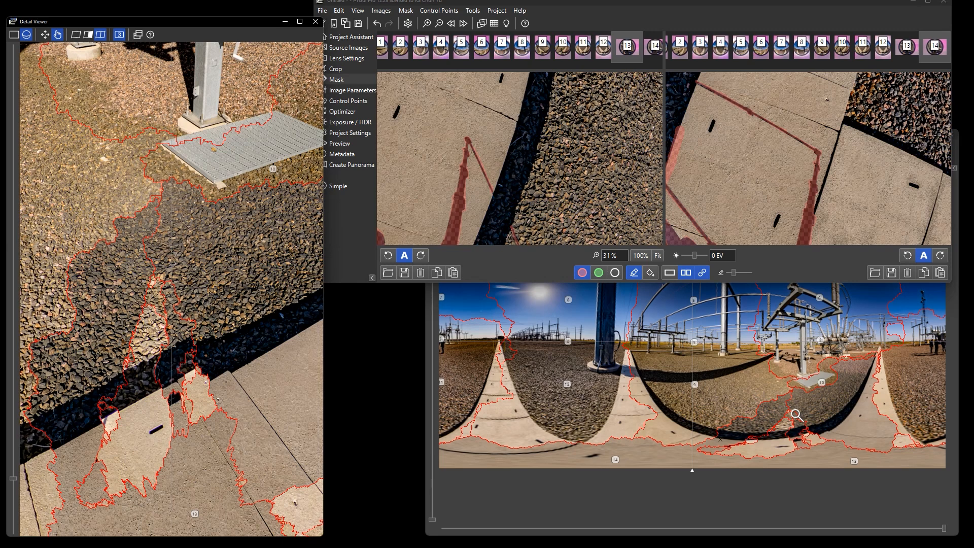
mouse_move(717, 178)
left_mouse_down()
mouse_move(765, 151)
mouse_move(831, 145)
left_mouse_up()
key("ctrl+z")
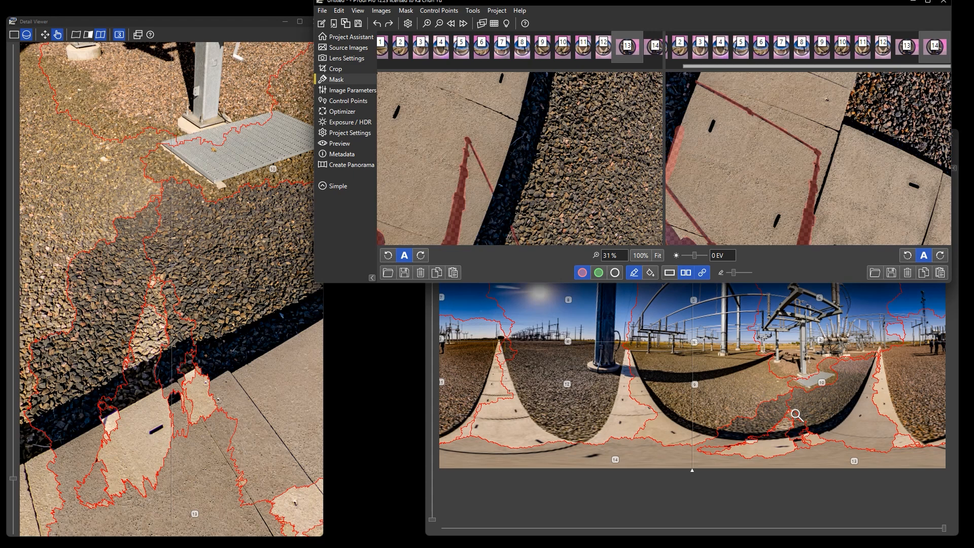
left_click(907, 47)
scroll(759, 188, "down", 6)
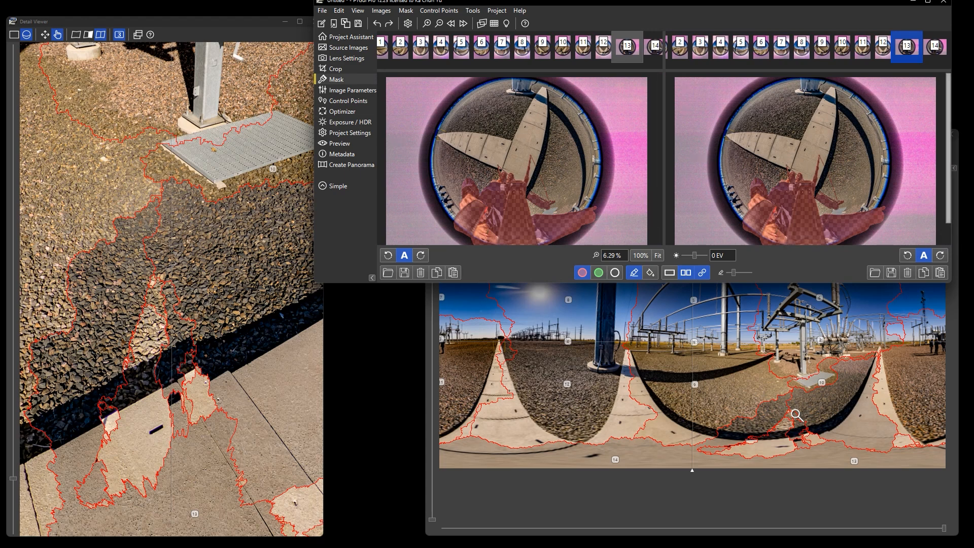
Step: Review the control points that image 13 shares with image 14 and with images 5 to 12
left_click(342, 100)
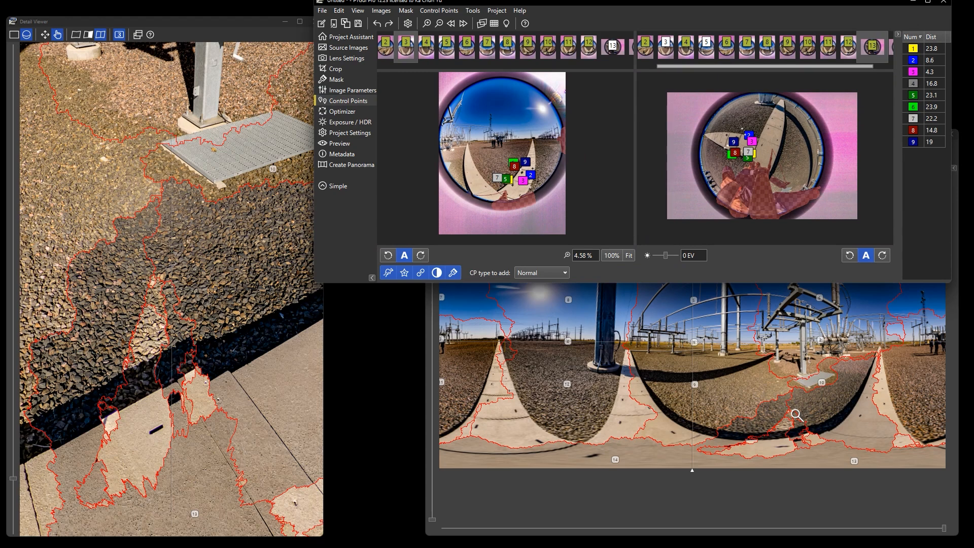
left_click(612, 47)
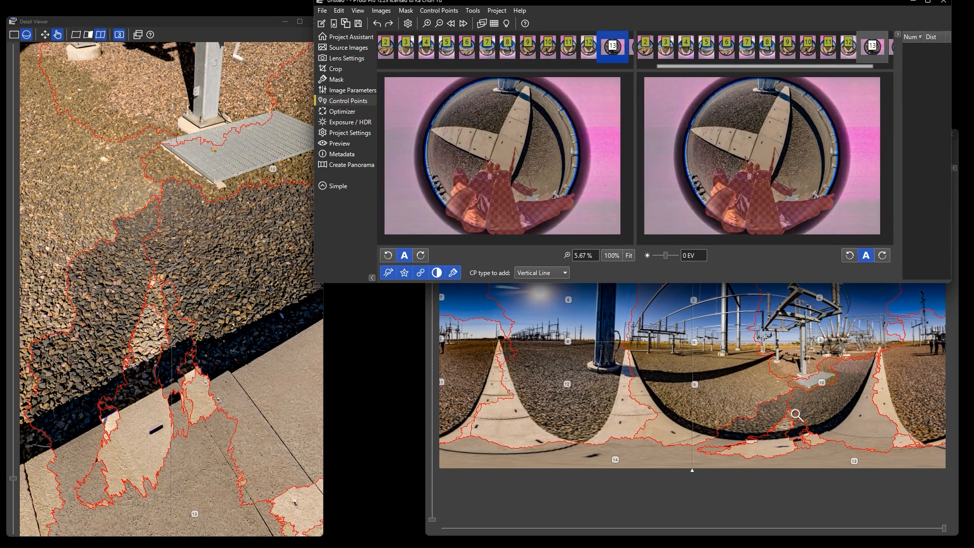
left_click(890, 47)
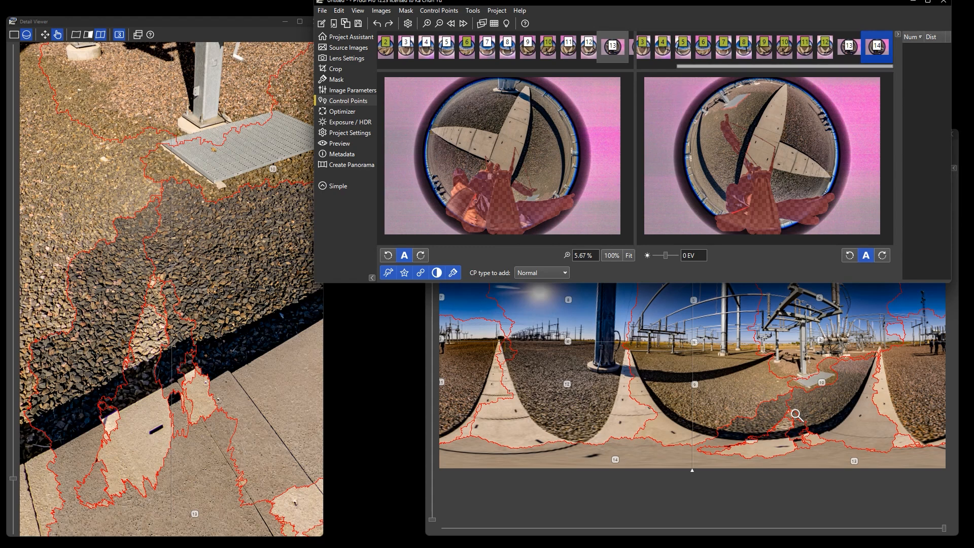
left_click(682, 47)
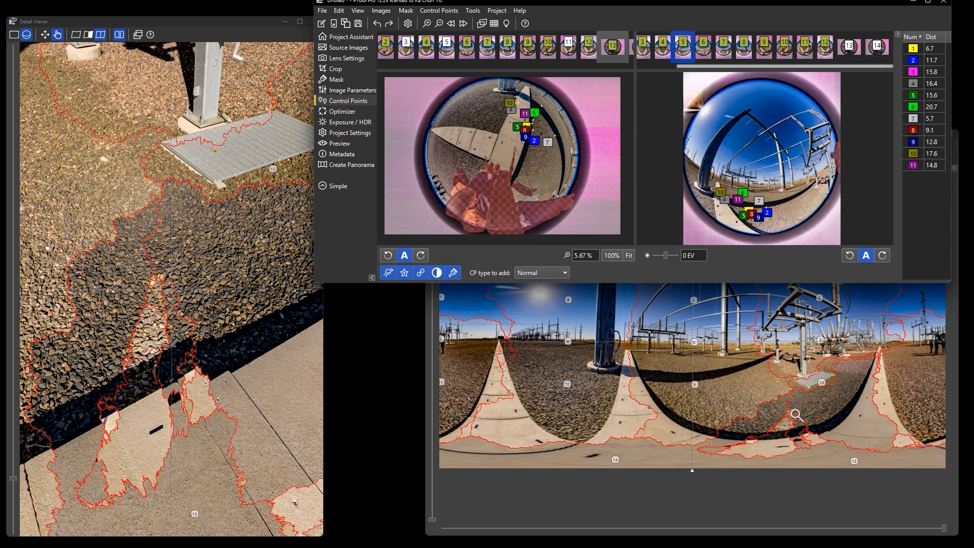
left_click(703, 47)
key("Right")
key("Right")
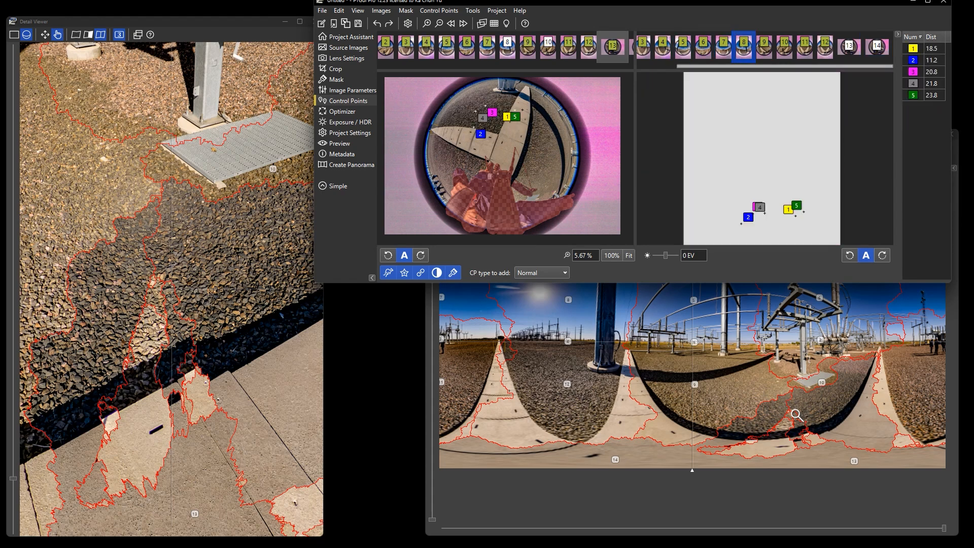
key("Right")
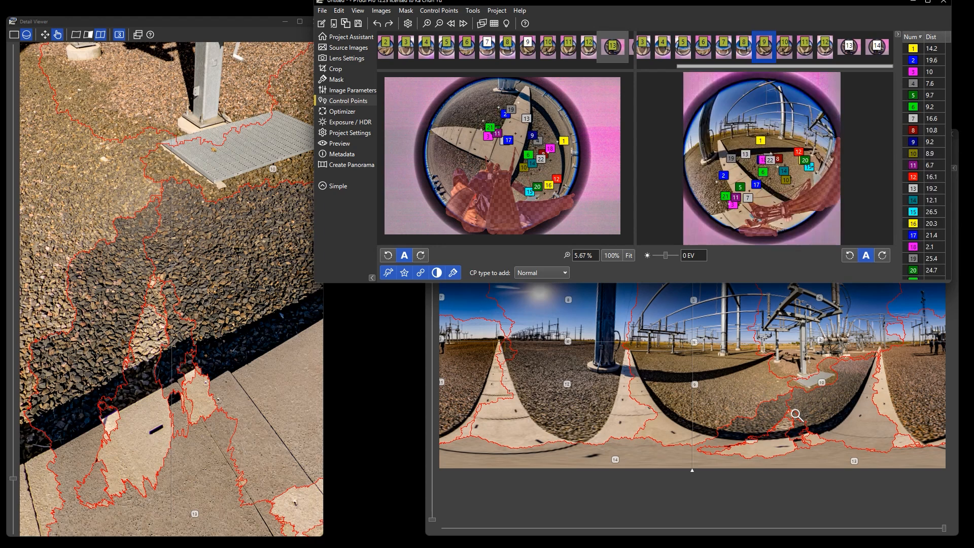
key("Right")
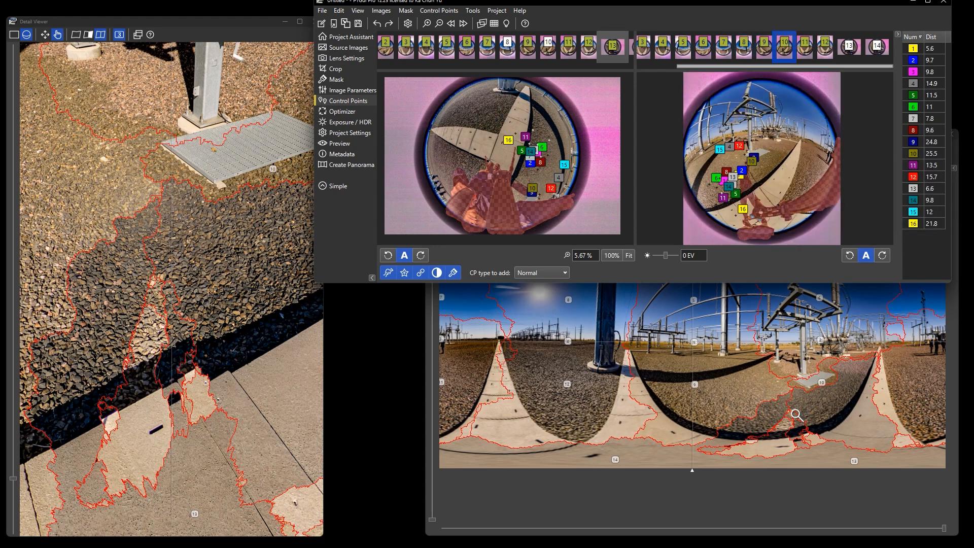
key("Right")
key("Right")
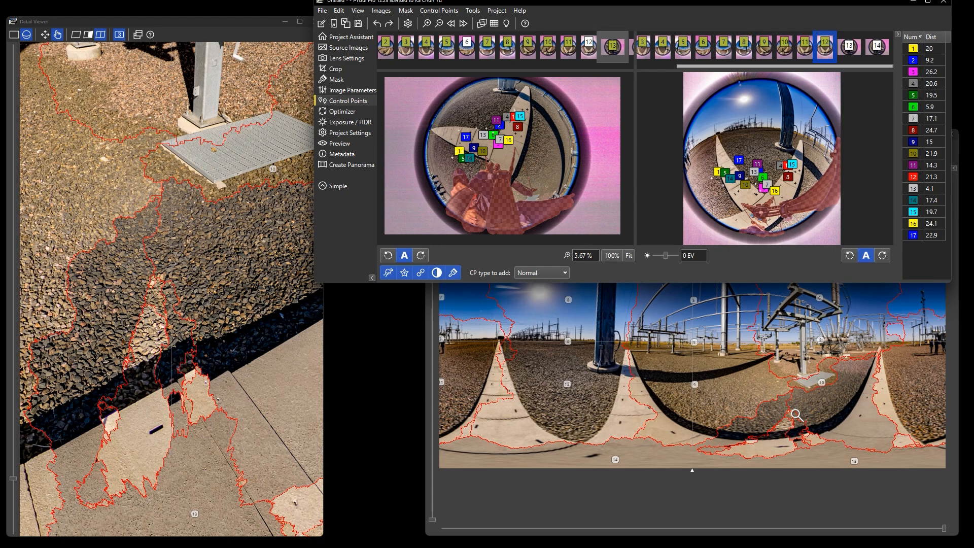
key("Right")
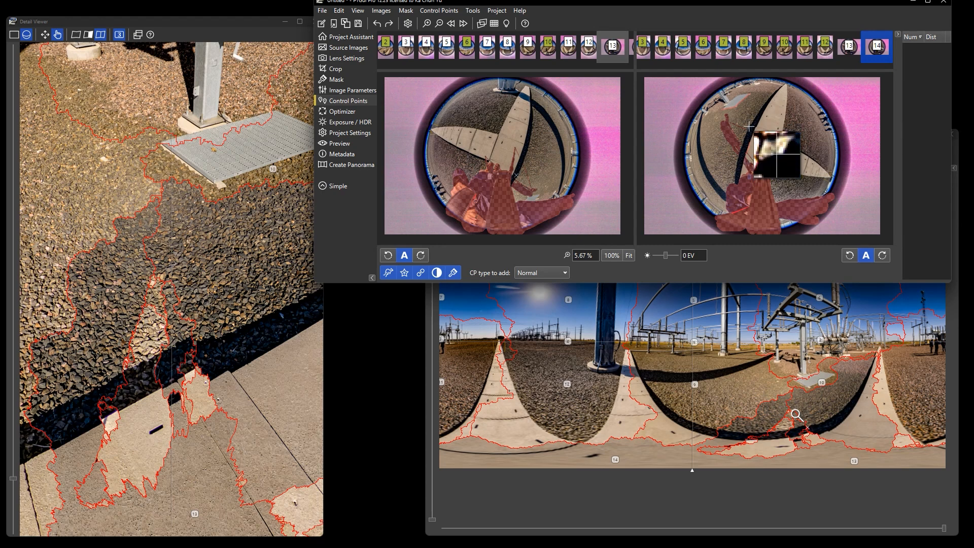
Step: Mask the outer ring of image 13 in red with a large brush, leaving only the walkway junction and nearby gravel at the centre unmasked
left_click(336, 79)
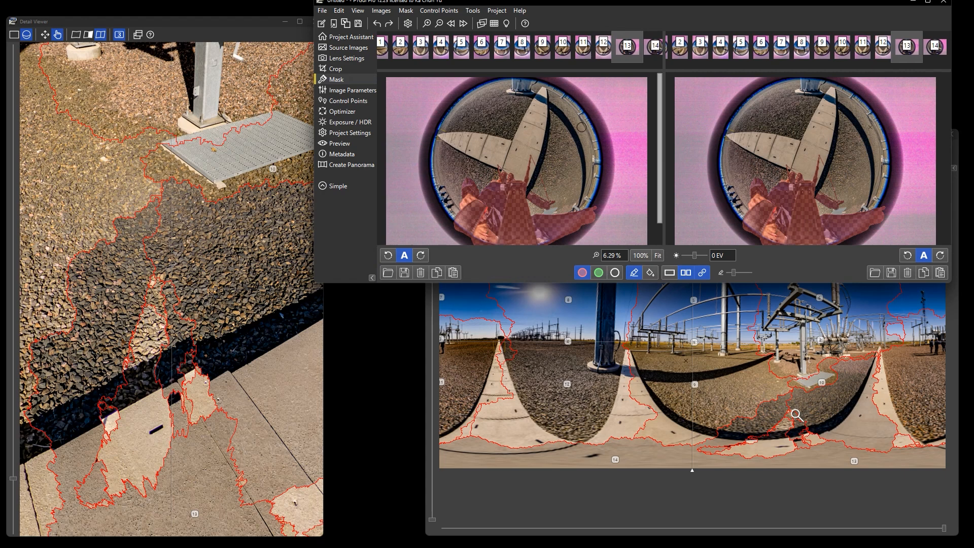
scroll(515, 109, "up", 5)
scroll(491, 109, "down", 3)
mouse_move(497, 99)
left_mouse_down()
mouse_move(542, 96)
mouse_move(585, 122)
mouse_move(591, 167)
mouse_move(553, 223)
left_mouse_up()
mouse_move(486, 101)
left_mouse_down()
mouse_move(455, 112)
mouse_move(442, 132)
mouse_move(439, 163)
mouse_move(463, 206)
left_mouse_up()
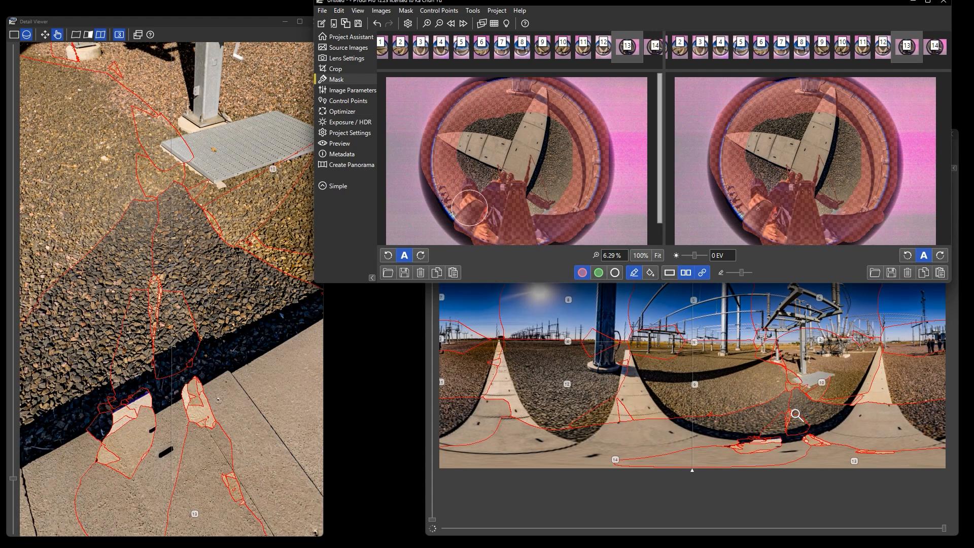
mouse_move(481, 110)
left_mouse_down()
mouse_move(454, 158)
mouse_move(491, 215)
left_mouse_up()
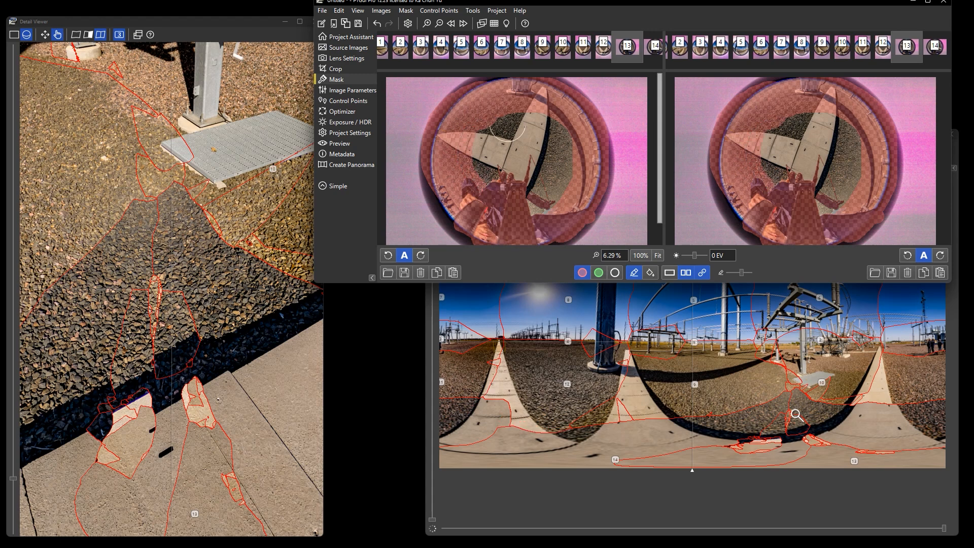
mouse_move(510, 101)
left_mouse_down()
mouse_move(571, 115)
mouse_move(578, 143)
mouse_move(557, 214)
mouse_move(512, 229)
left_mouse_up()
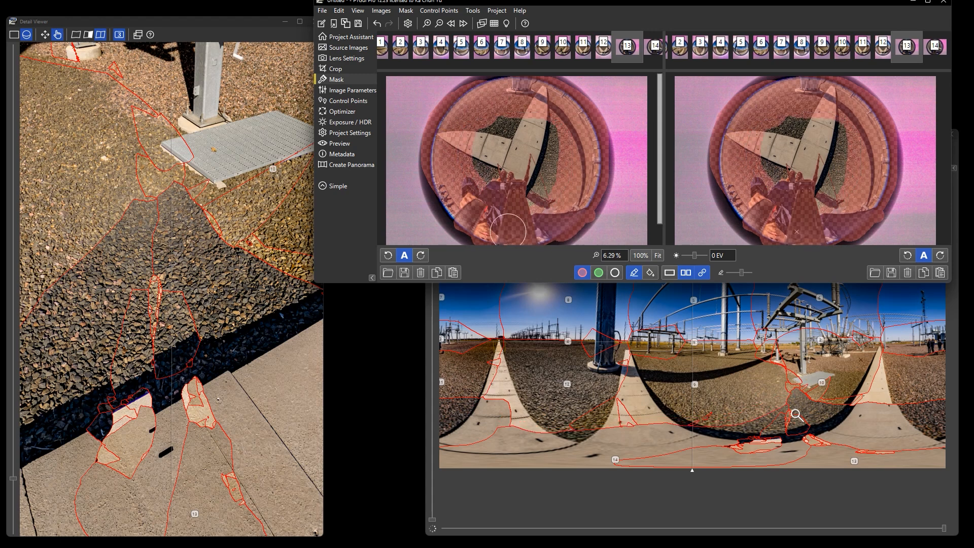
left_click_drag(442, 188, 461, 222)
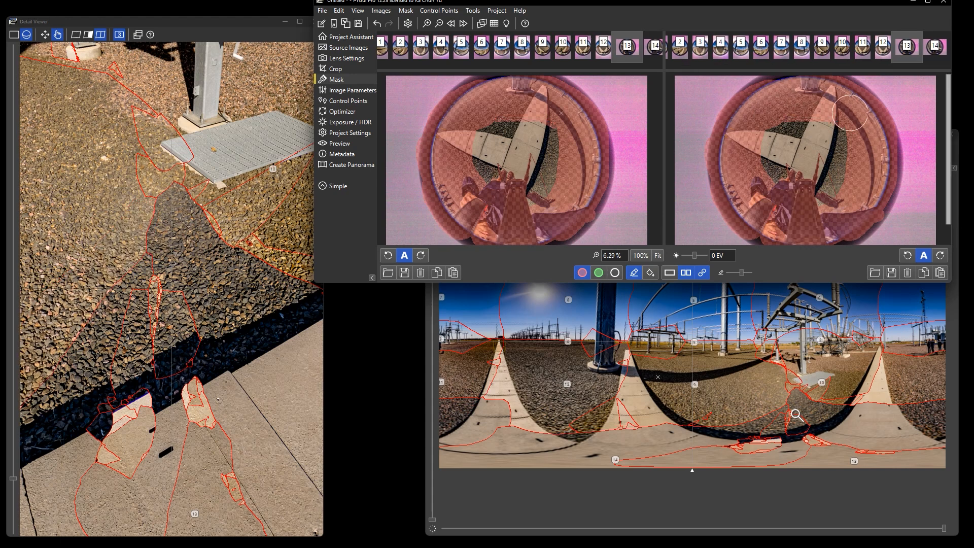
mouse_move(819, 107)
left_mouse_down()
mouse_move(862, 173)
mouse_move(831, 227)
mouse_move(784, 231)
left_mouse_up()
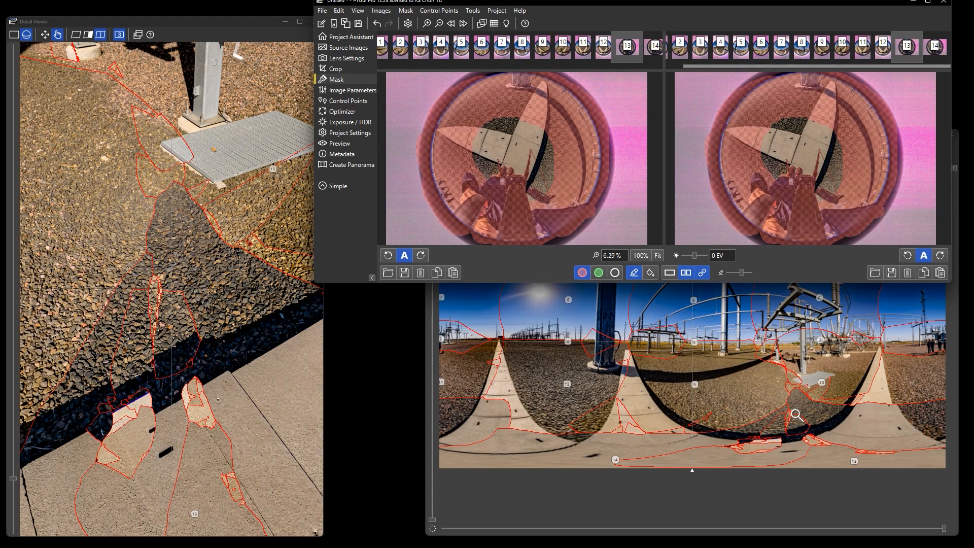
Step: Mask image 14's outer ring and surrounding pink area in red, leaving only the central walkway junction and nearby gravel unmasked
left_click(934, 47)
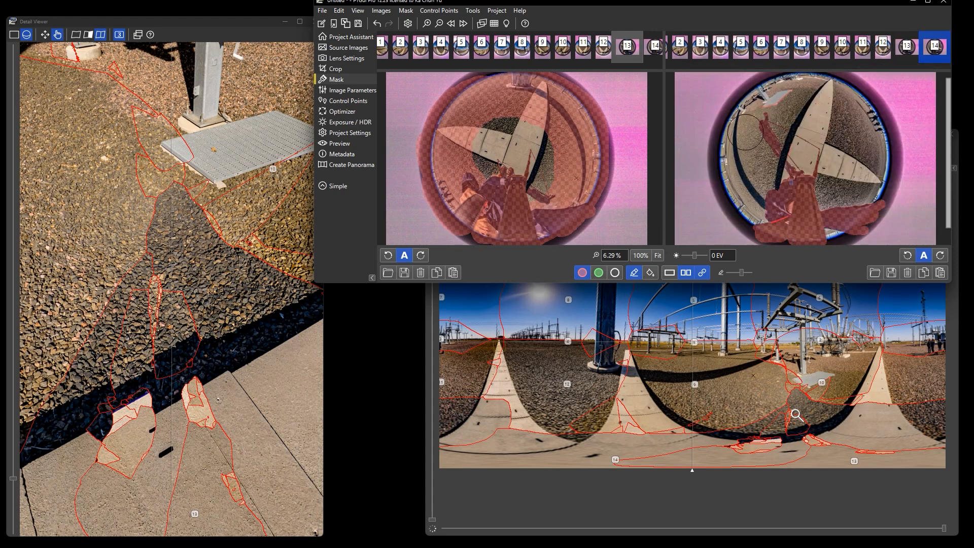
mouse_move(749, 136)
left_mouse_down()
mouse_move(884, 128)
mouse_move(835, 98)
mouse_move(886, 195)
mouse_move(849, 223)
mouse_move(883, 126)
mouse_move(756, 119)
mouse_move(755, 203)
mouse_move(727, 122)
mouse_move(788, 224)
mouse_move(844, 227)
left_mouse_up()
key("bracketleft")
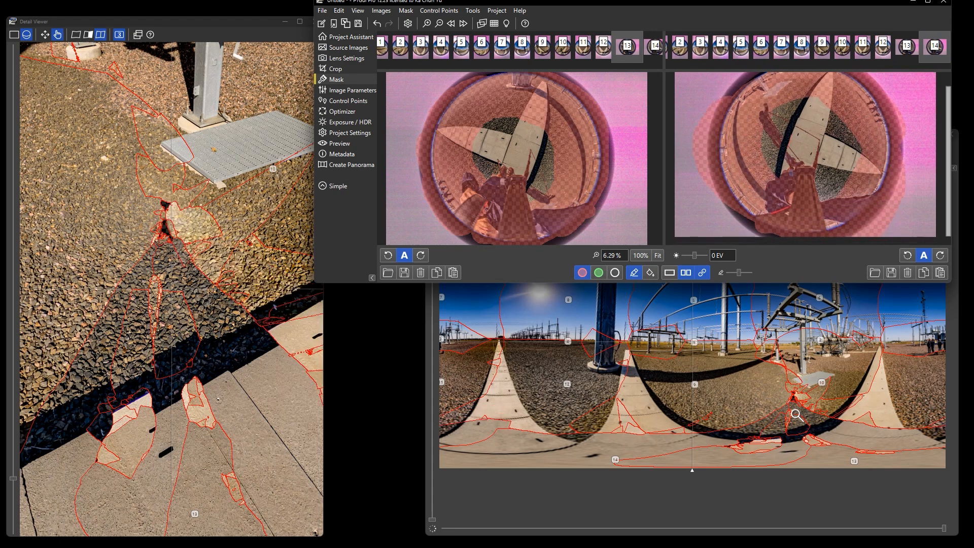
left_click_drag(701, 180, 765, 227)
mouse_move(715, 124)
left_mouse_down()
mouse_move(765, 77)
mouse_move(710, 116)
mouse_move(703, 104)
mouse_move(728, 85)
left_mouse_up()
mouse_move(680, 216)
left_mouse_down()
mouse_move(685, 189)
mouse_move(718, 231)
left_mouse_up()
mouse_move(869, 231)
left_mouse_down()
mouse_move(901, 144)
mouse_move(939, 160)
mouse_move(922, 114)
mouse_move(890, 80)
mouse_move(928, 85)
left_mouse_up()
scroll(919, 166, "down", 1)
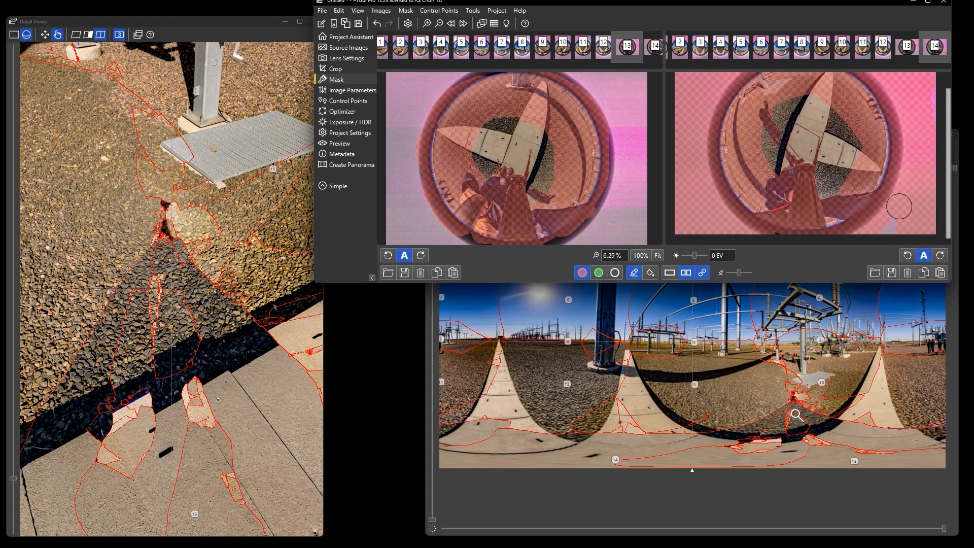
scroll(876, 81, "up", 1)
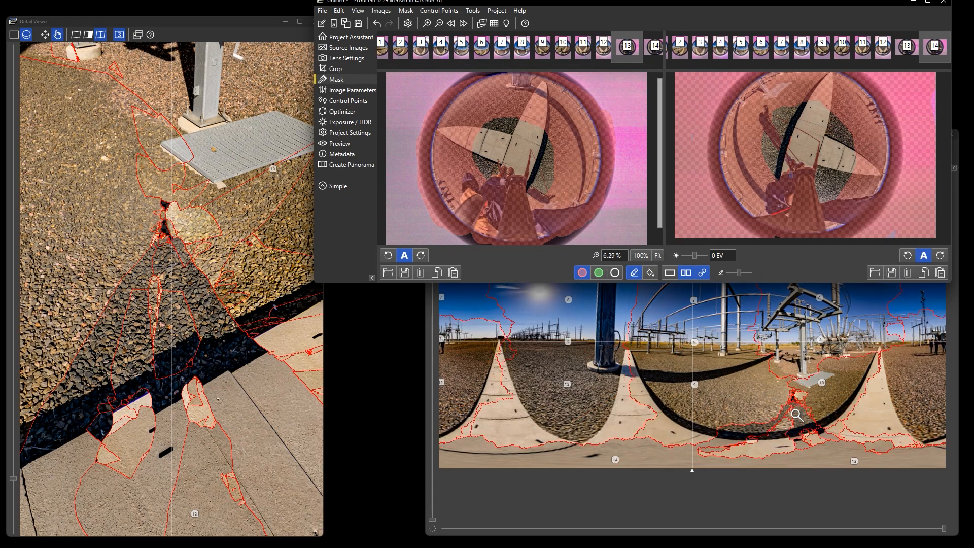
Step: Run the optimizer with heavy + lens shift correction, accept its changes, and check the seams near the grate and walkway
left_click(342, 111)
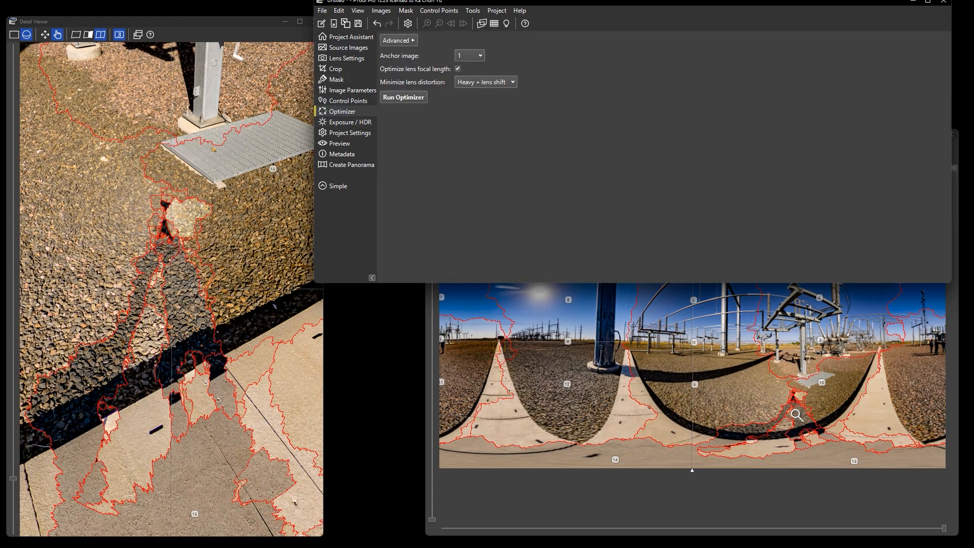
left_click(404, 97)
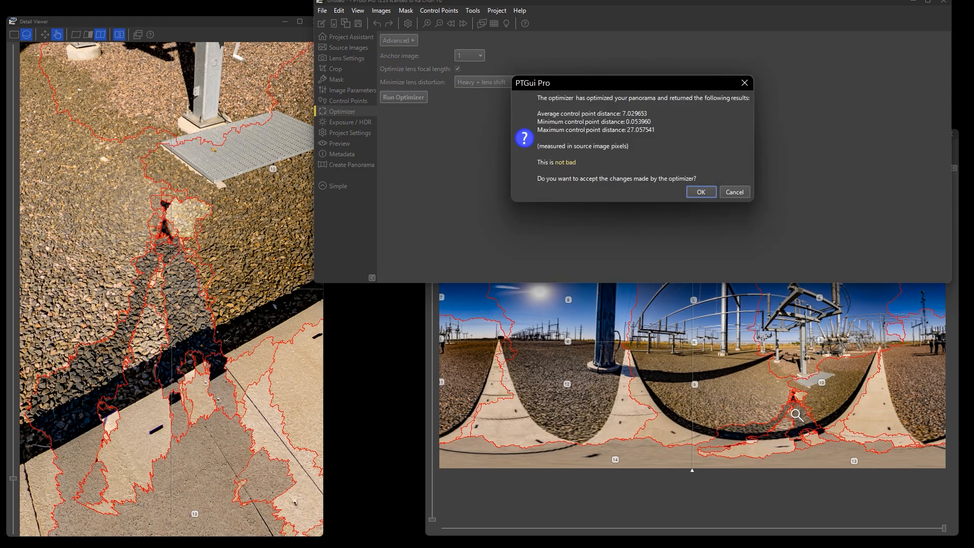
left_click(701, 192)
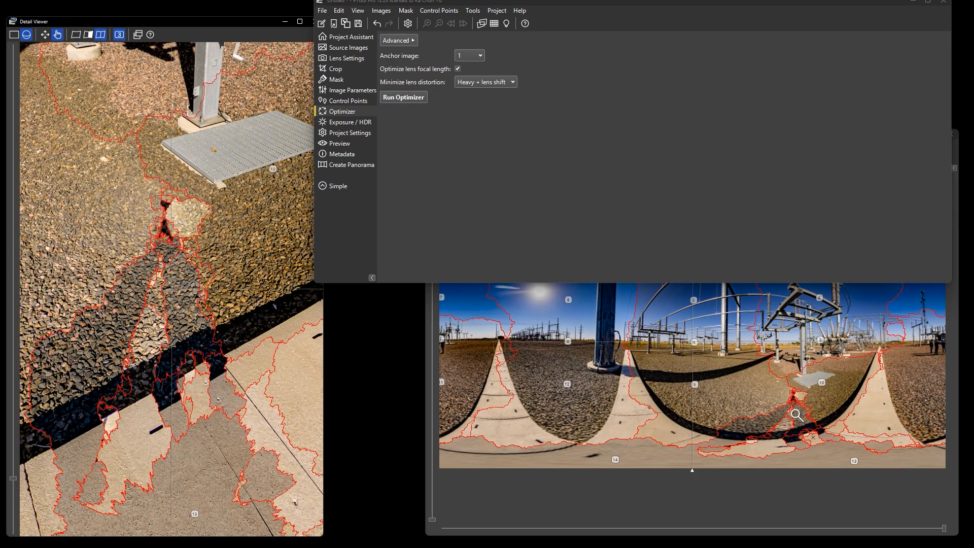
left_click_drag(165, 219, 207, 178)
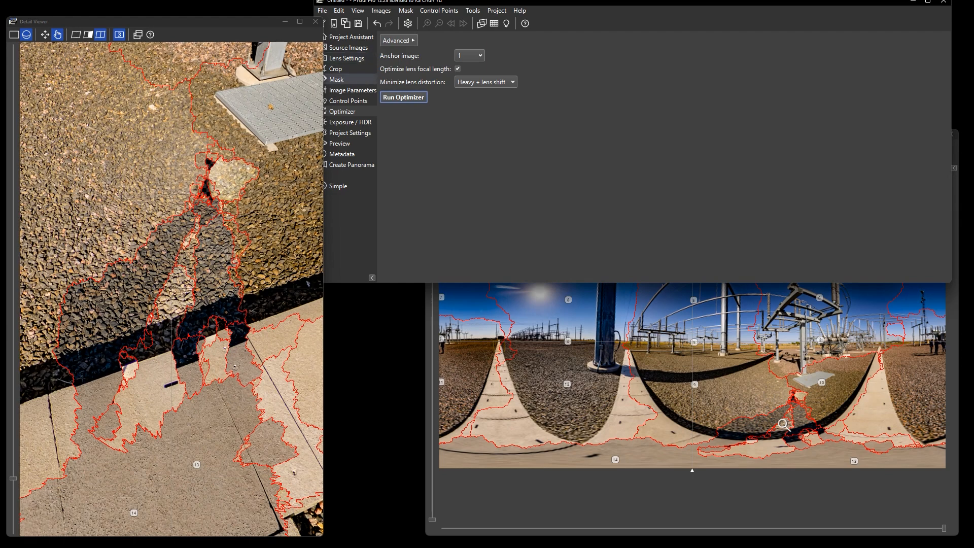
Step: Check the control points linking image 13 with images 14, 4 and 3
left_click(336, 79)
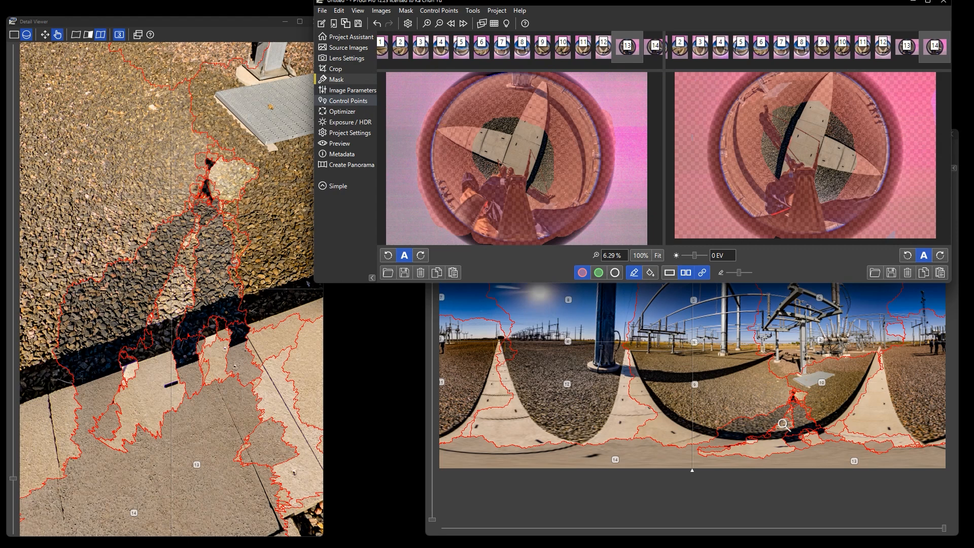
left_click(348, 100)
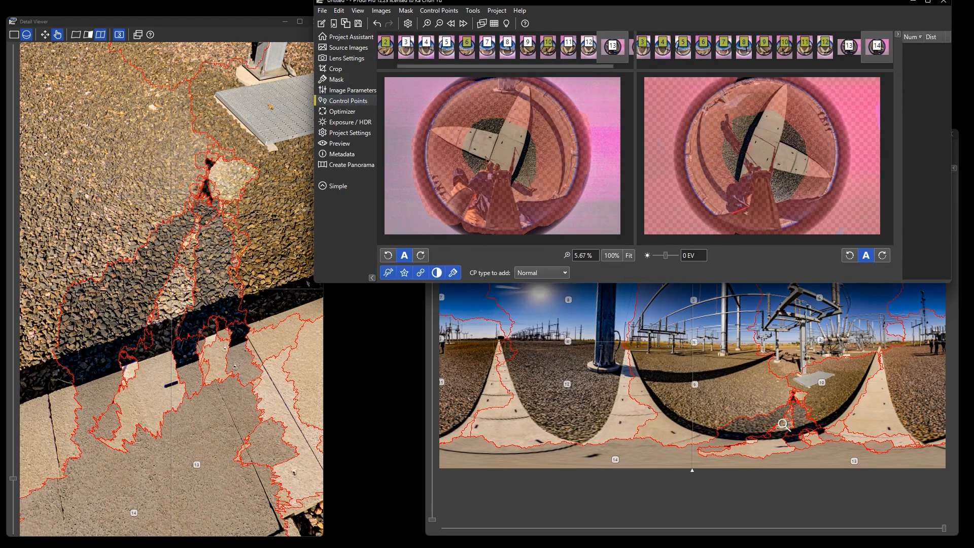
left_click(439, 10)
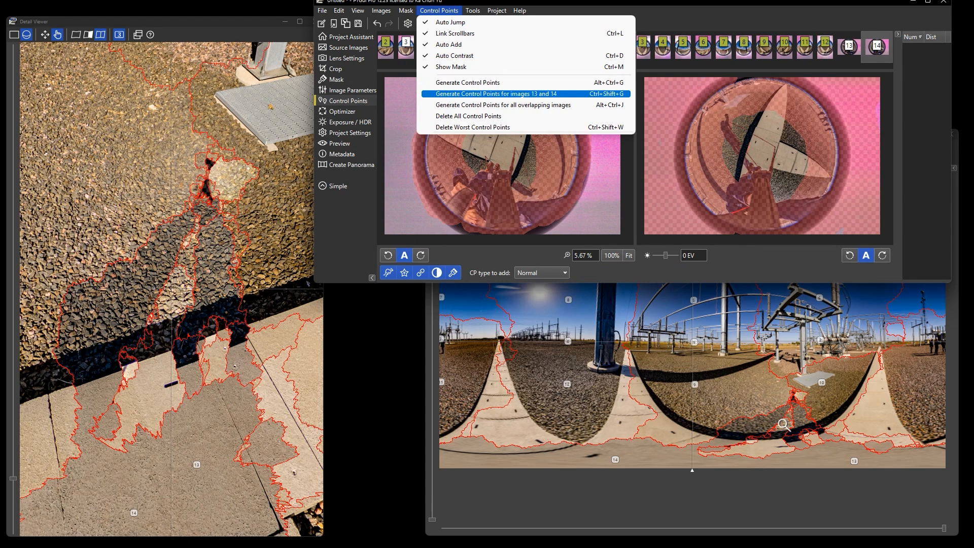
key("Escape")
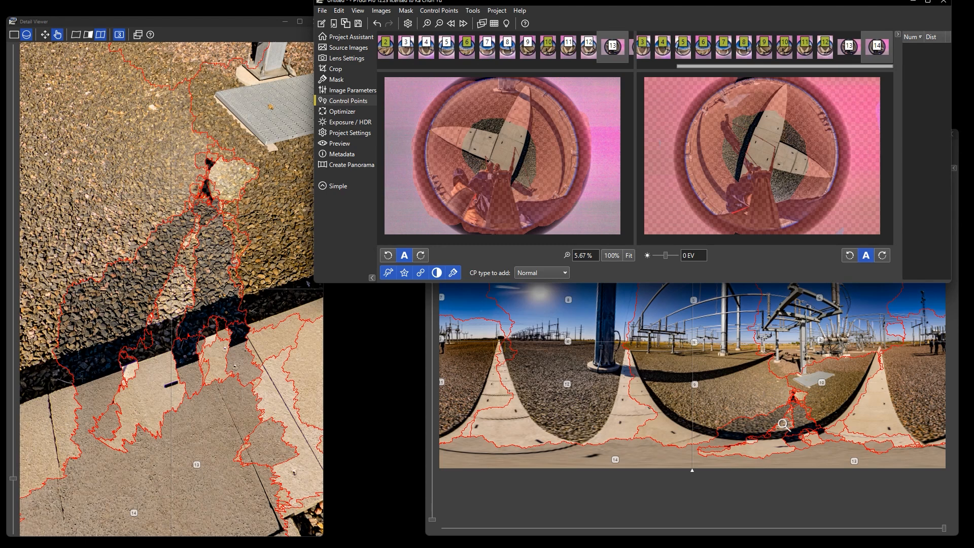
left_click(662, 46)
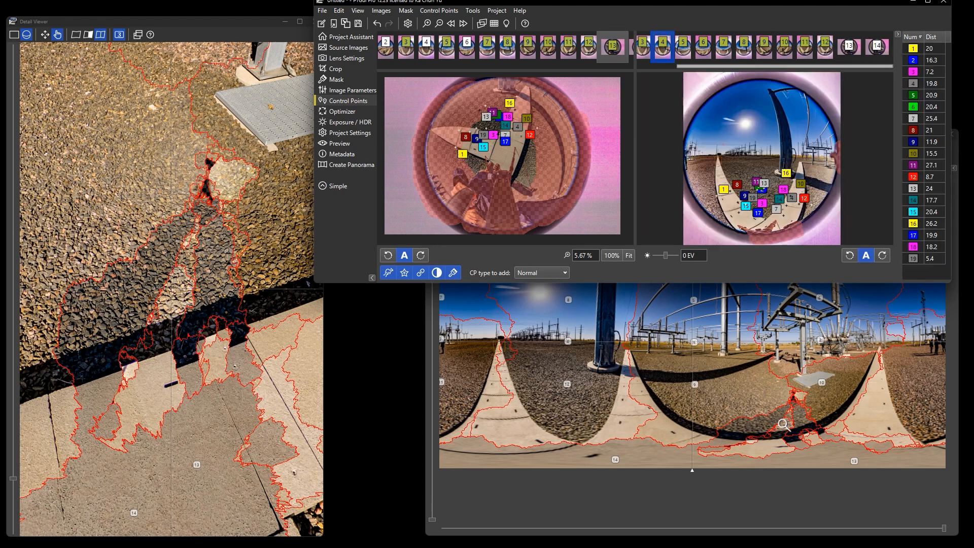
left_click(642, 46)
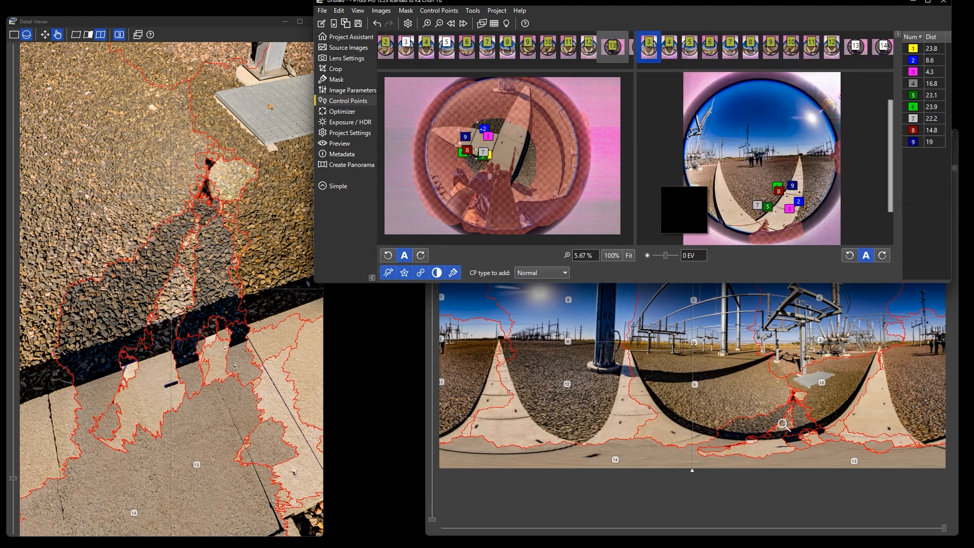
Step: Widen the main editor window, pair image 13 with image 1, and generate additional control points for the two images
left_click_drag(314, 153, 131, 152)
left_click(579, 47)
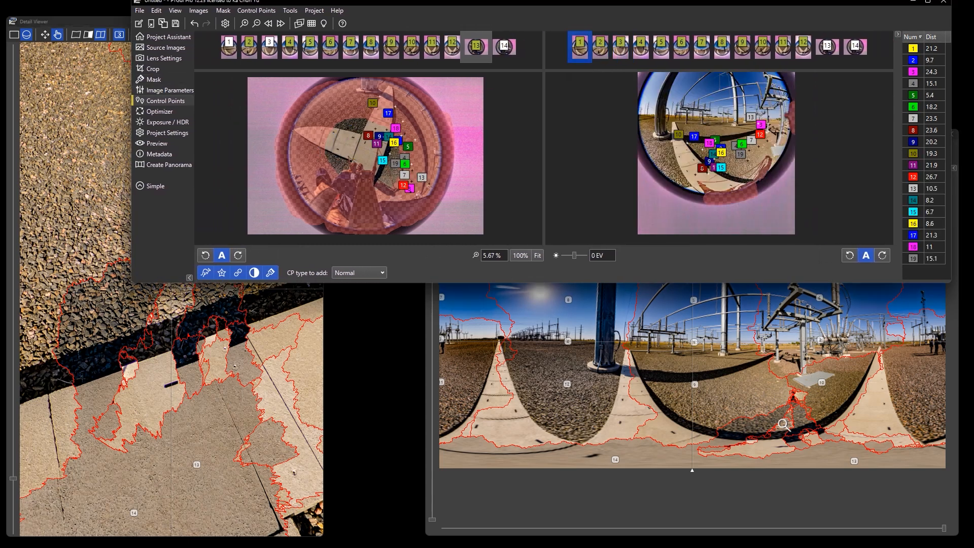
left_click(256, 10)
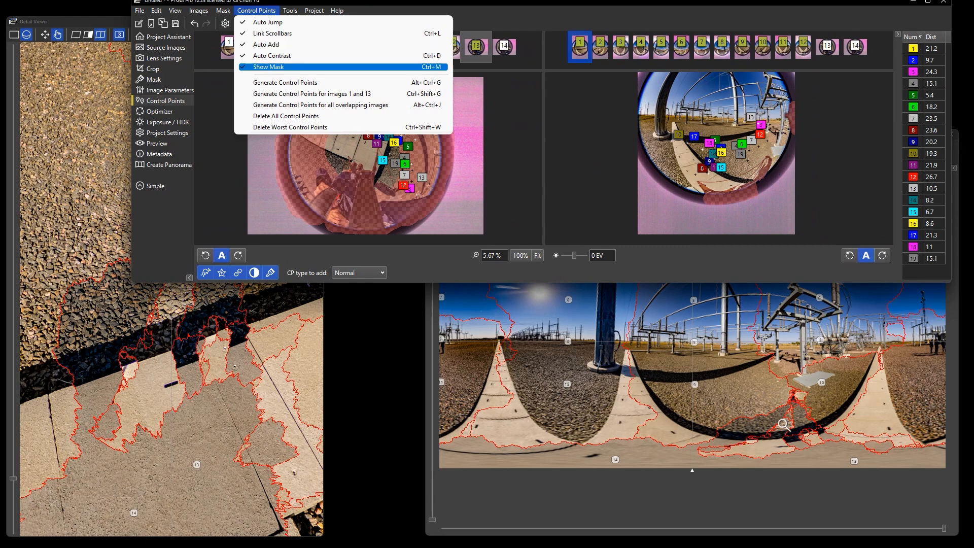
left_click(312, 94)
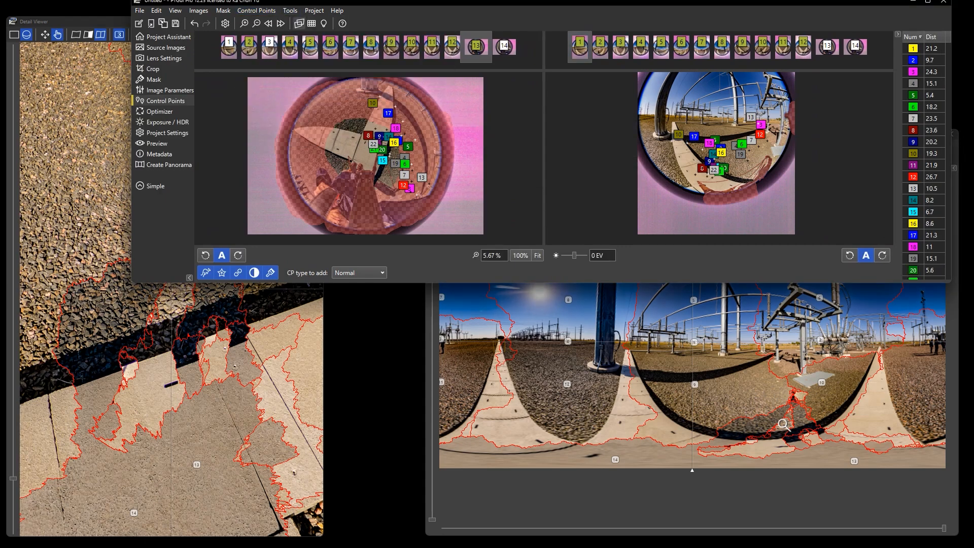
Step: Pair image 13 with images 2, 3 and 4 in turn and generate additional control points for each pair
left_click(600, 46)
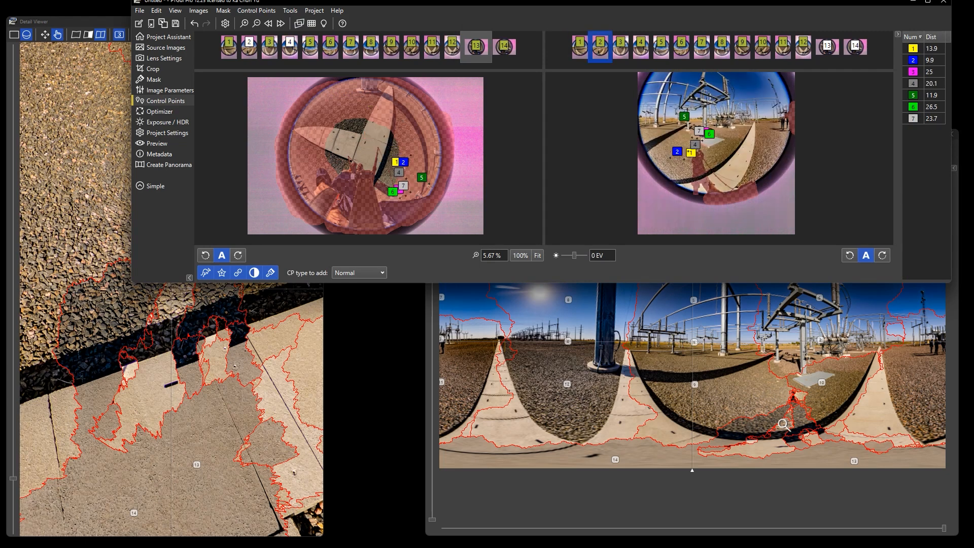
left_click(257, 10)
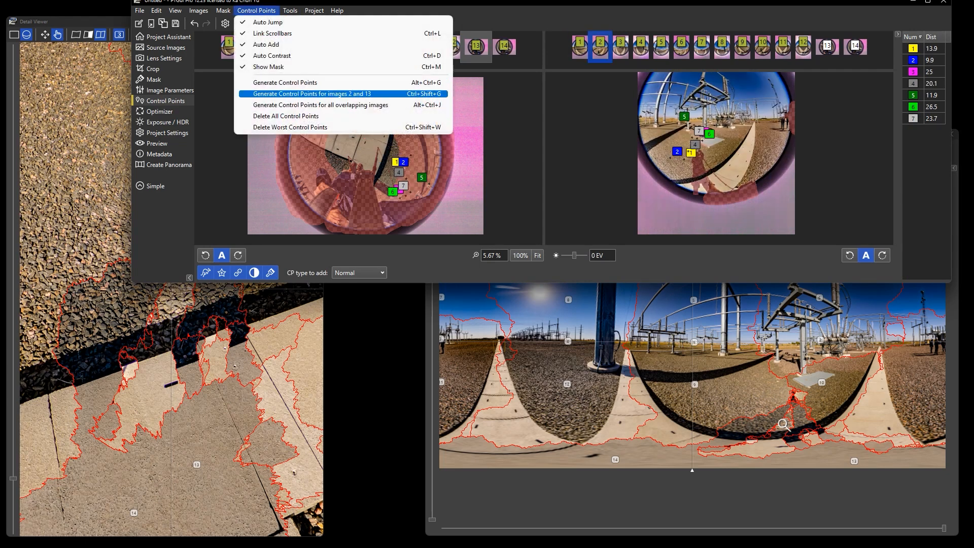
left_click(312, 93)
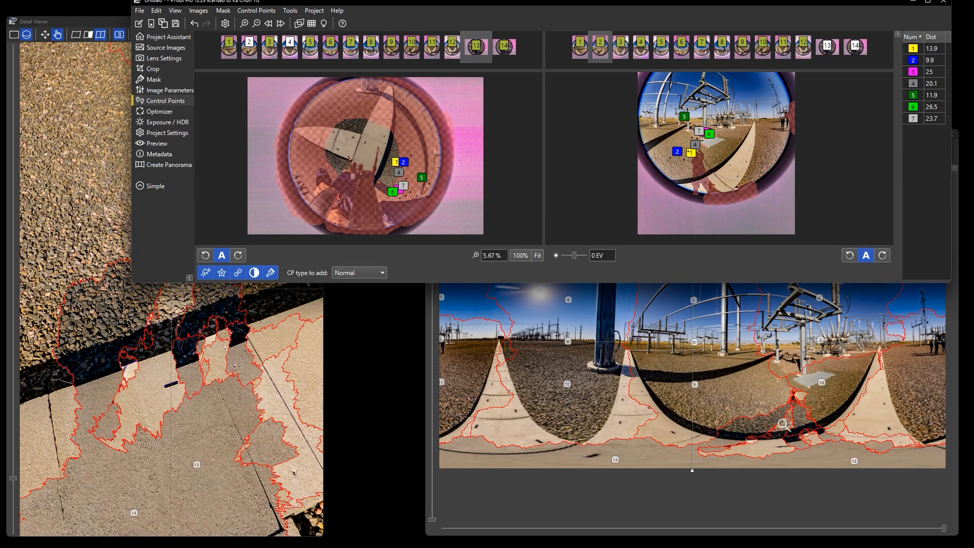
left_click(620, 46)
left_click(256, 11)
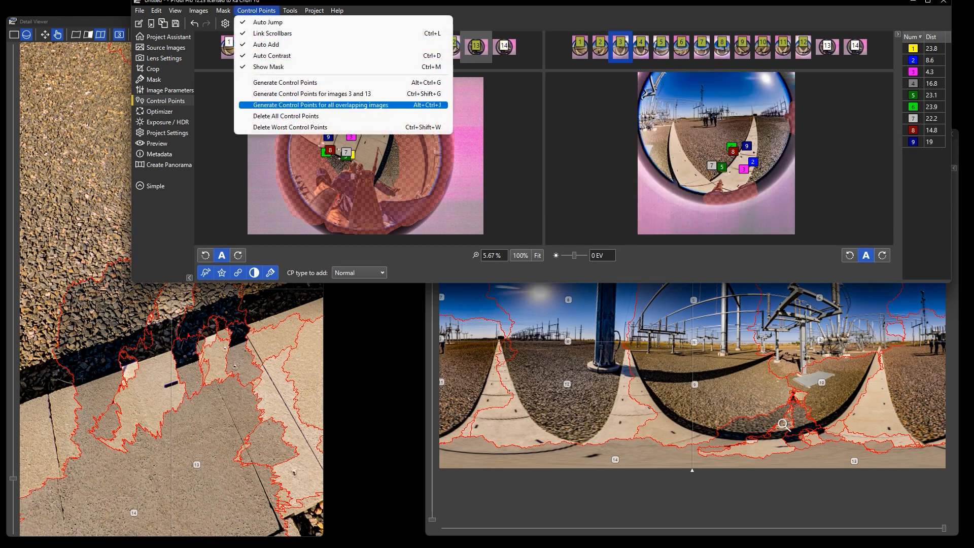
left_click(321, 105)
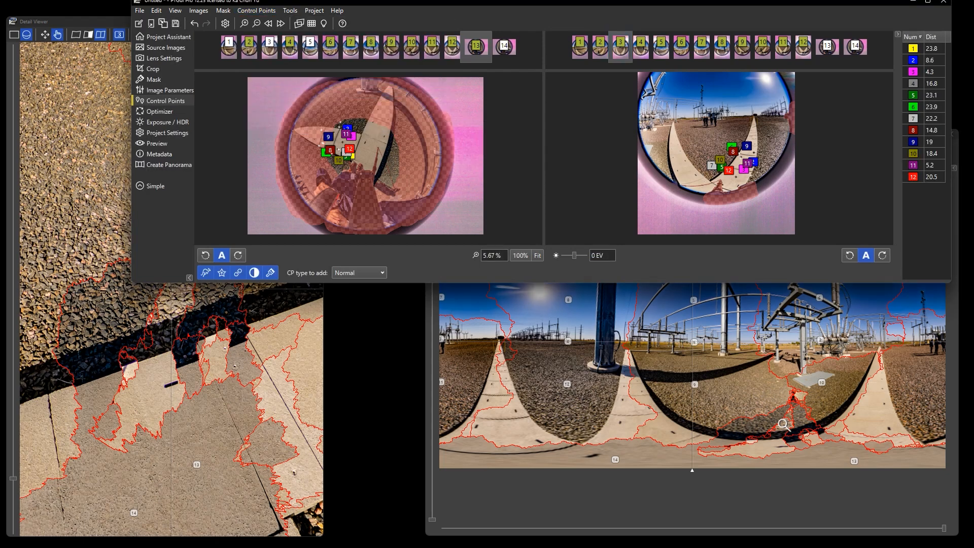
left_click(257, 11)
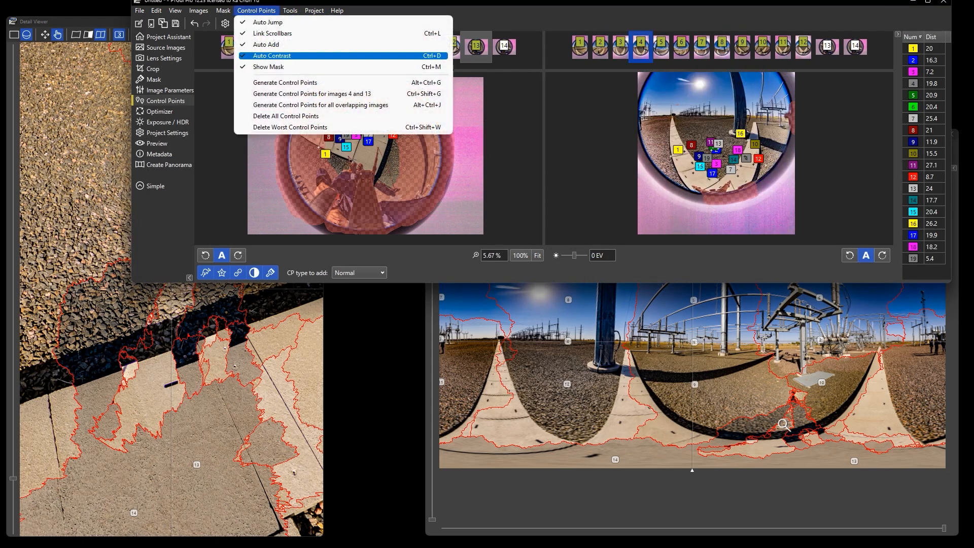
left_click(312, 93)
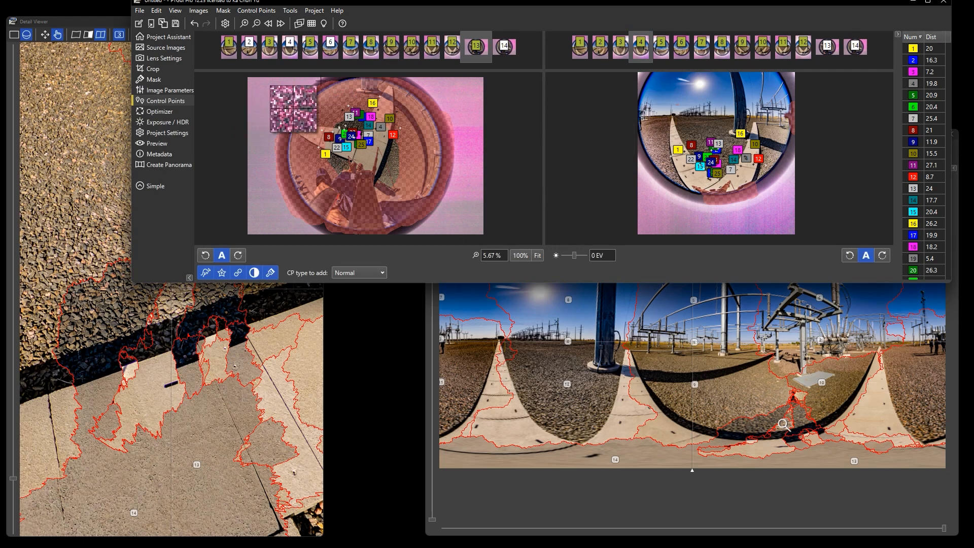
Step: Pair image 14 with images 2, 6 and 10 in turn and generate additional control points for each pair
left_click(504, 46)
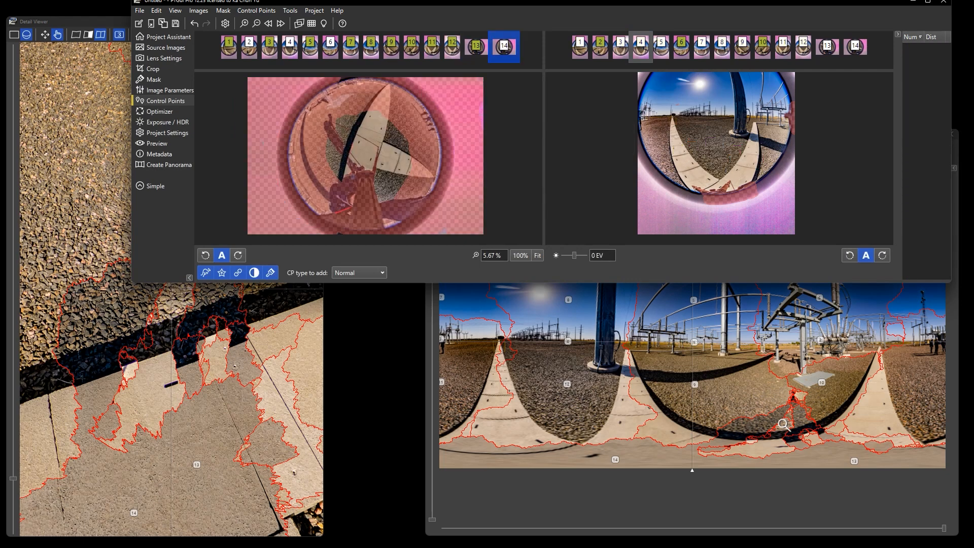
left_click(600, 47)
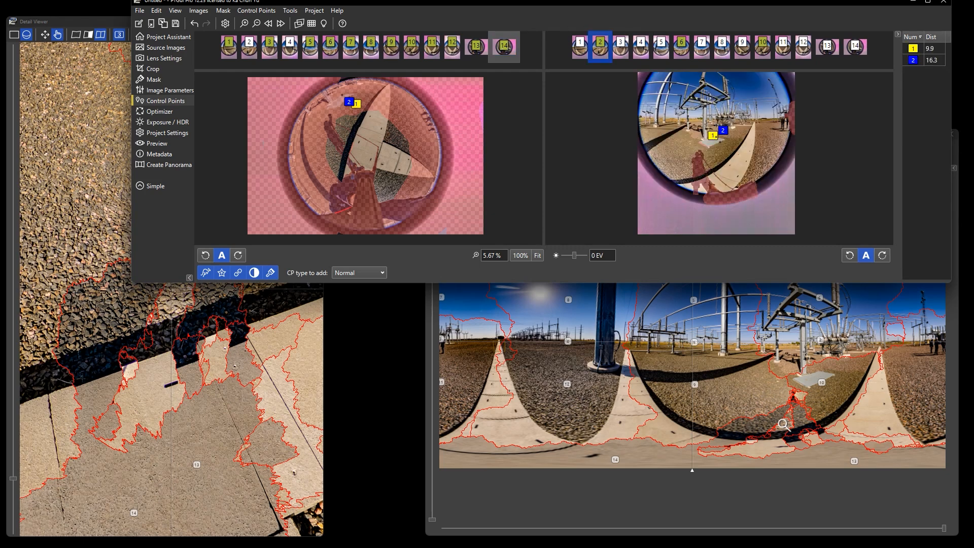
left_click(256, 10)
left_click(312, 94)
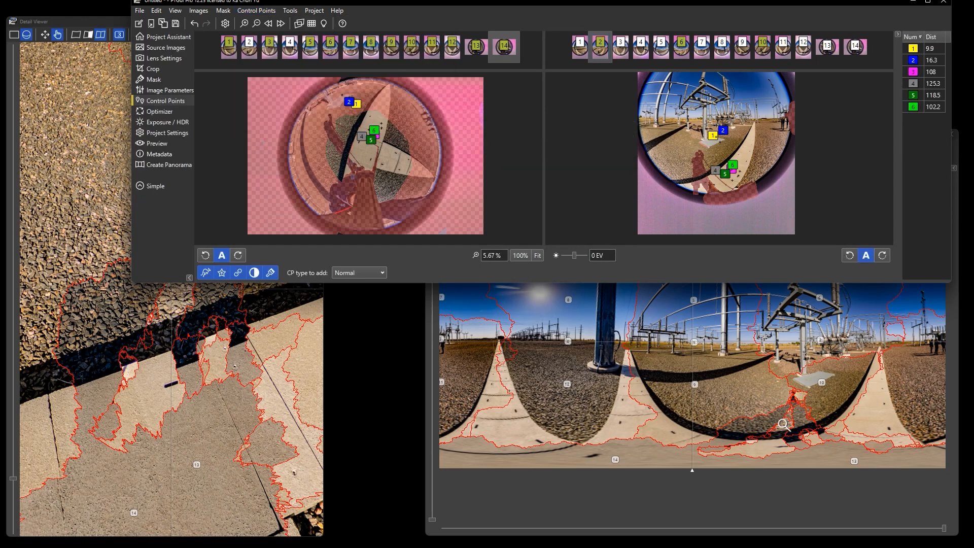
left_click(681, 46)
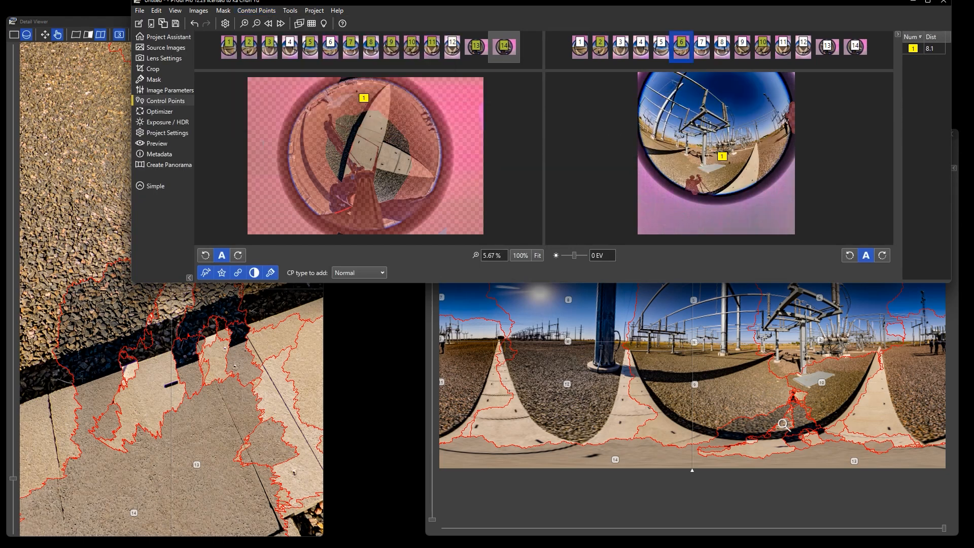
left_click(257, 11)
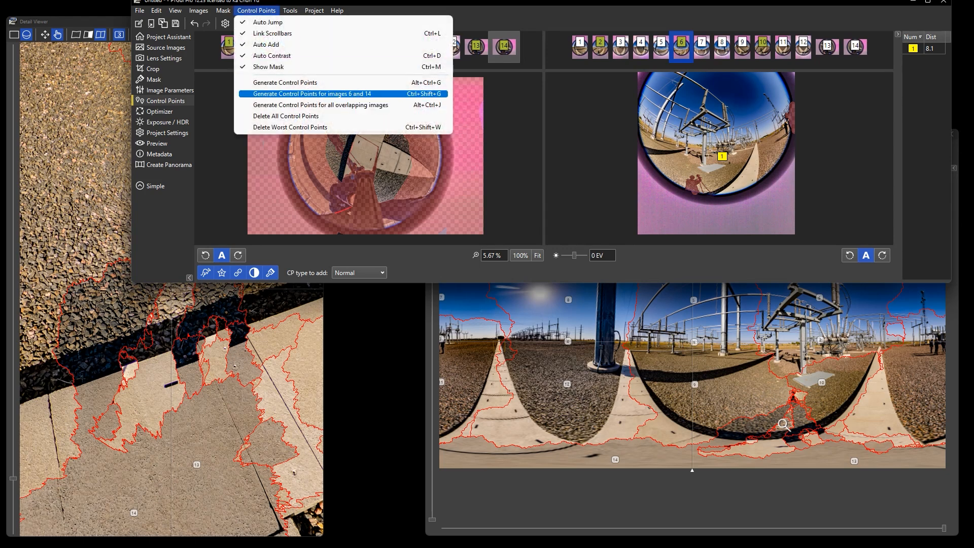
left_click(320, 104)
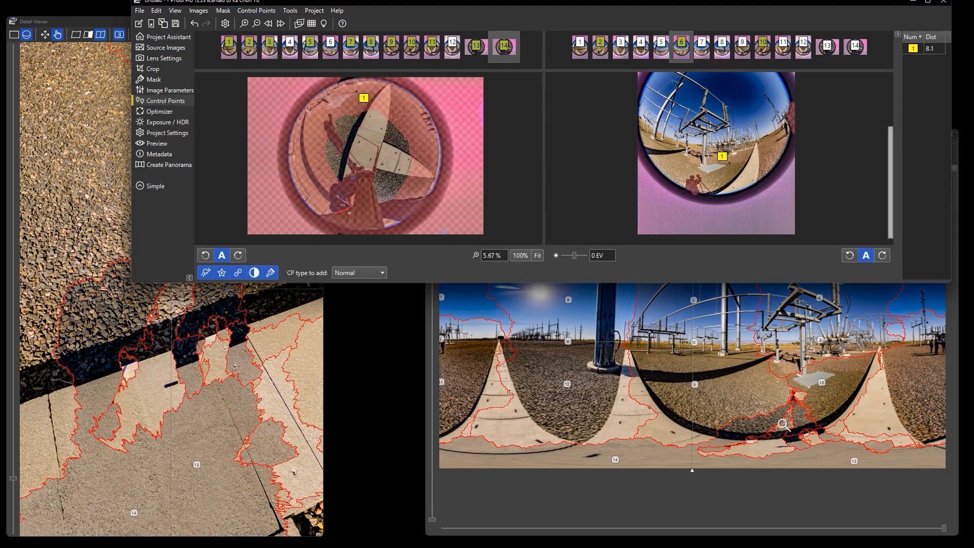
left_click(763, 47)
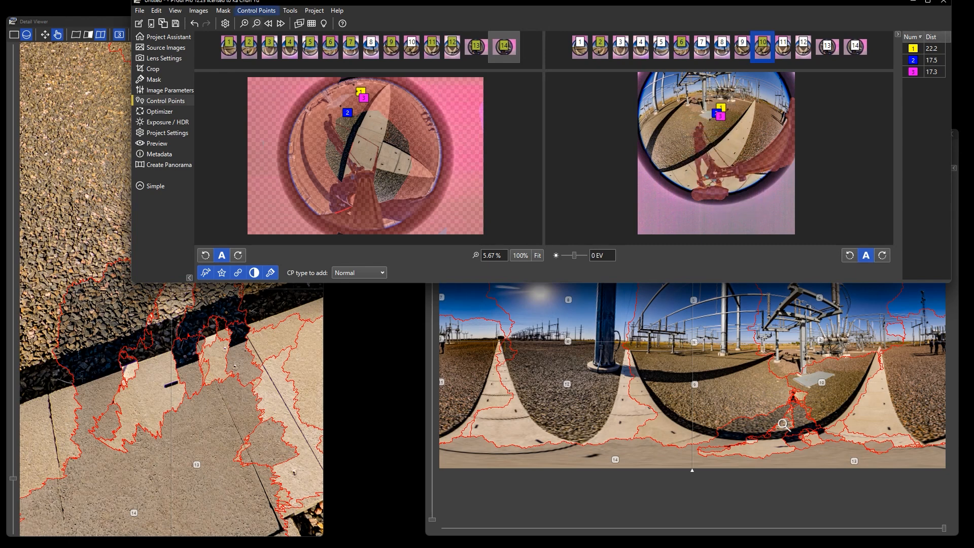
left_click(256, 10)
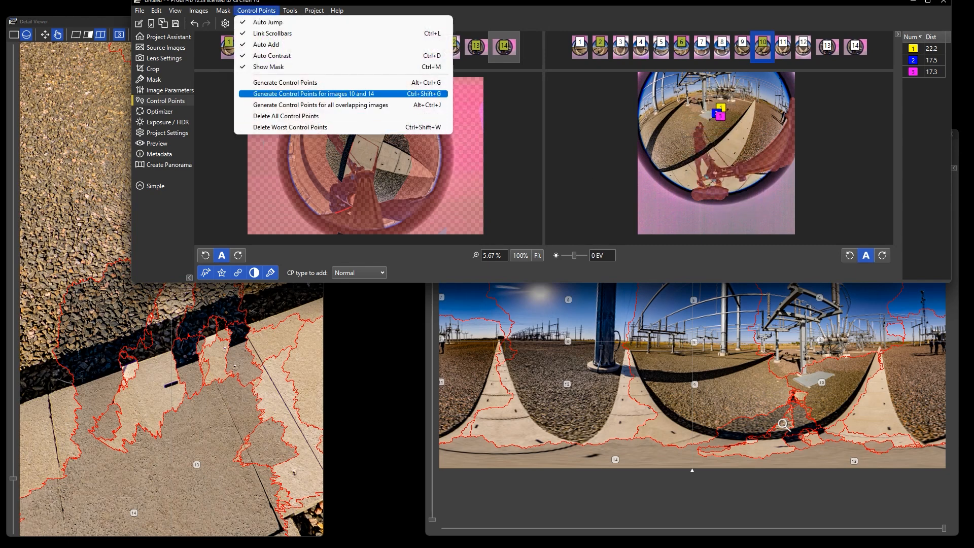
left_click(353, 93)
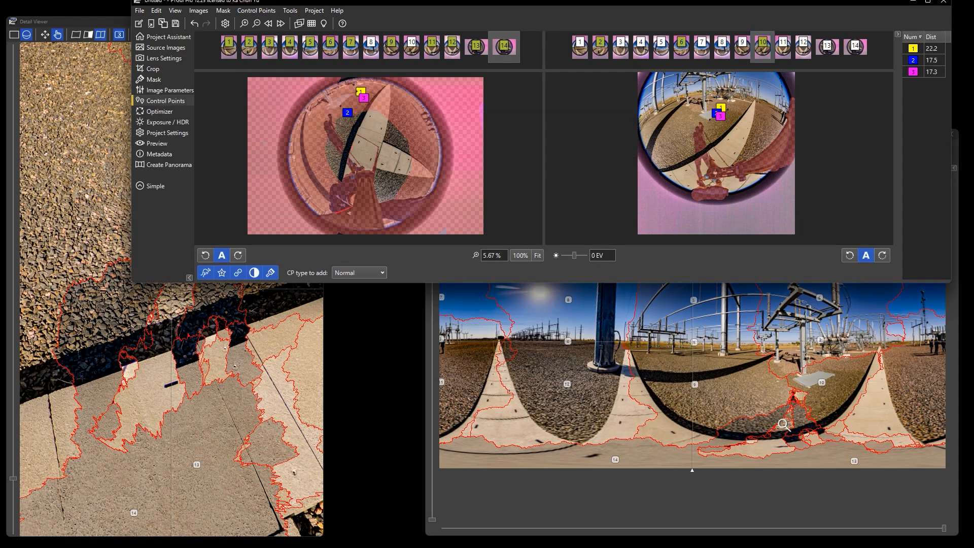
Step: Check image 13's control points, run the optimizer with heavy + lens shift correction, and accept its changes
left_click(476, 47)
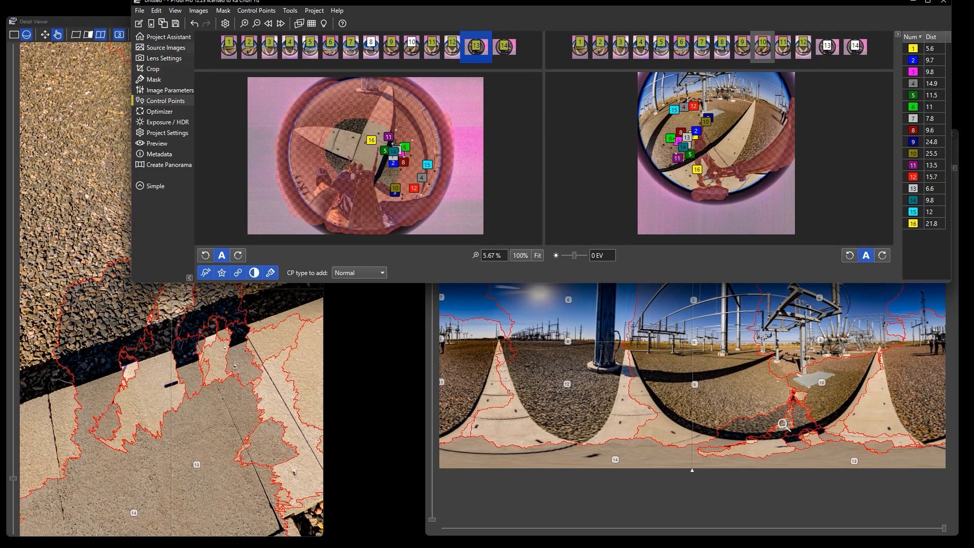
left_click(159, 111)
left_click(221, 97)
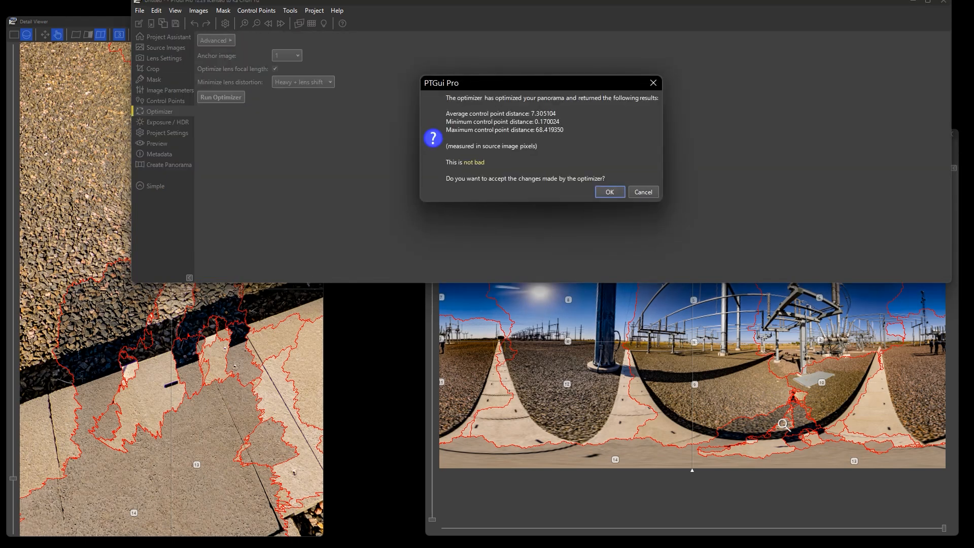
key("Return")
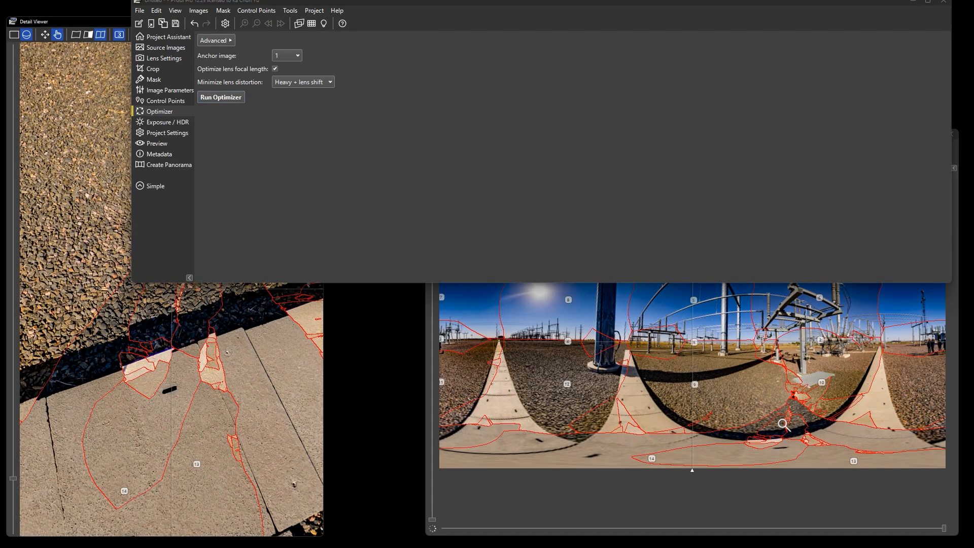
Step: Zoom the detail view on the bright patch at the walkway edge and open image 11's mask for editing in the left pane
left_click(783, 424)
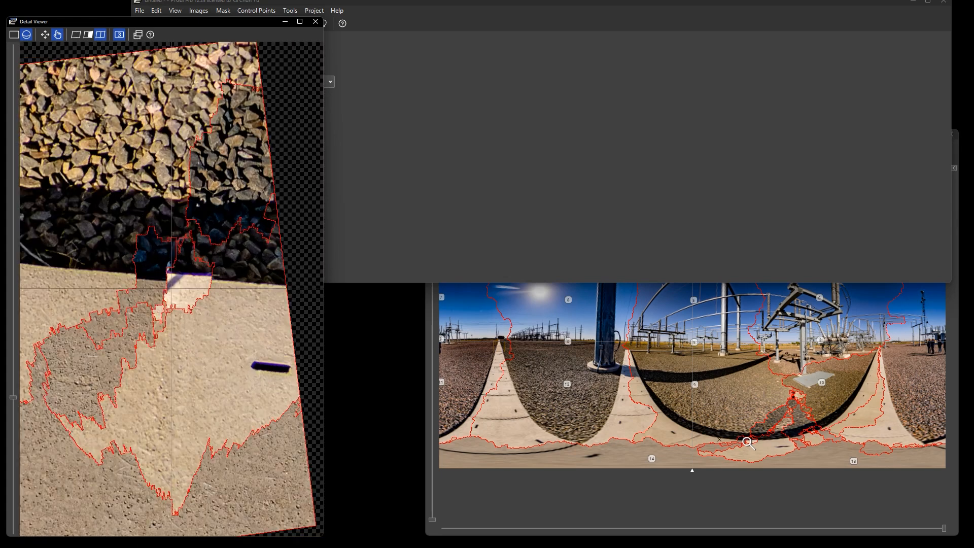
right_click(173, 289)
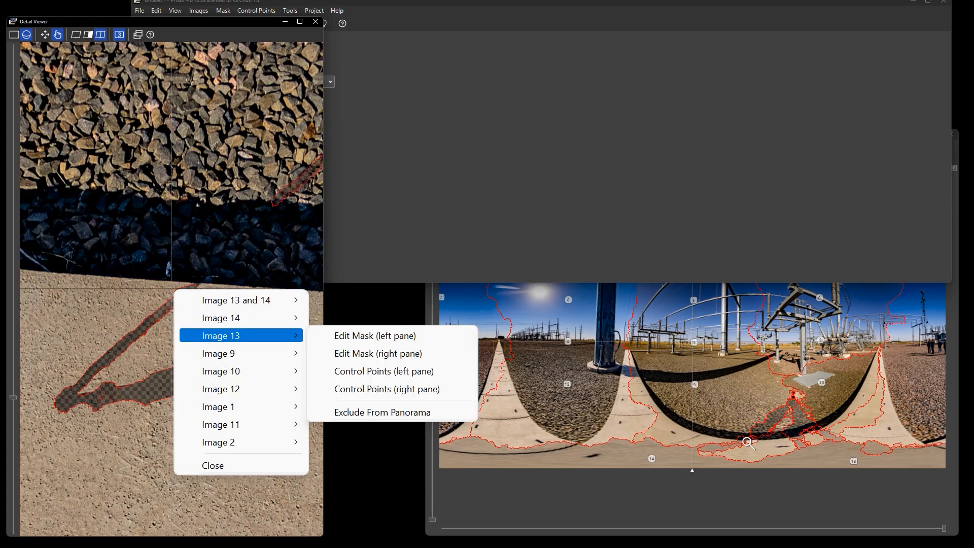
key("Down")
key("Down")
key("Down")
key("Down")
key("Down")
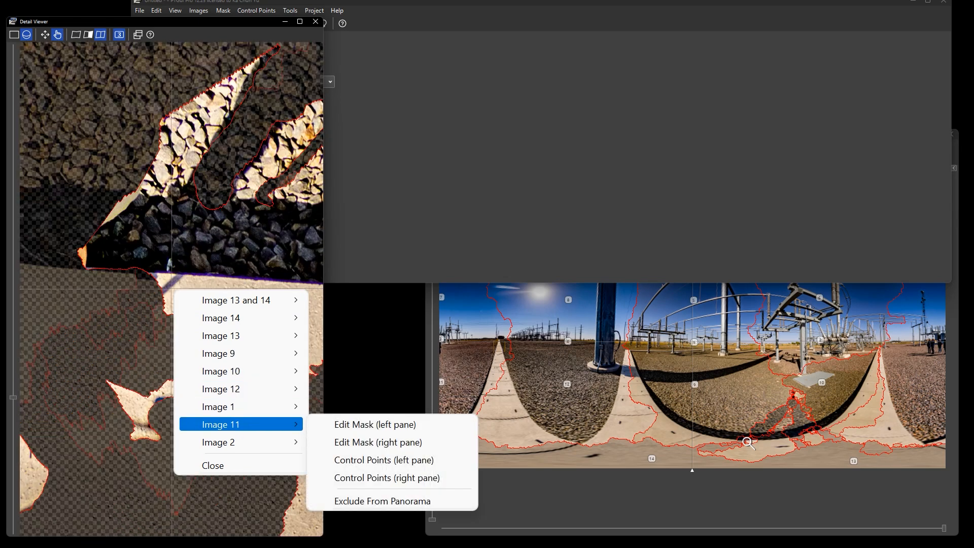
key("Right")
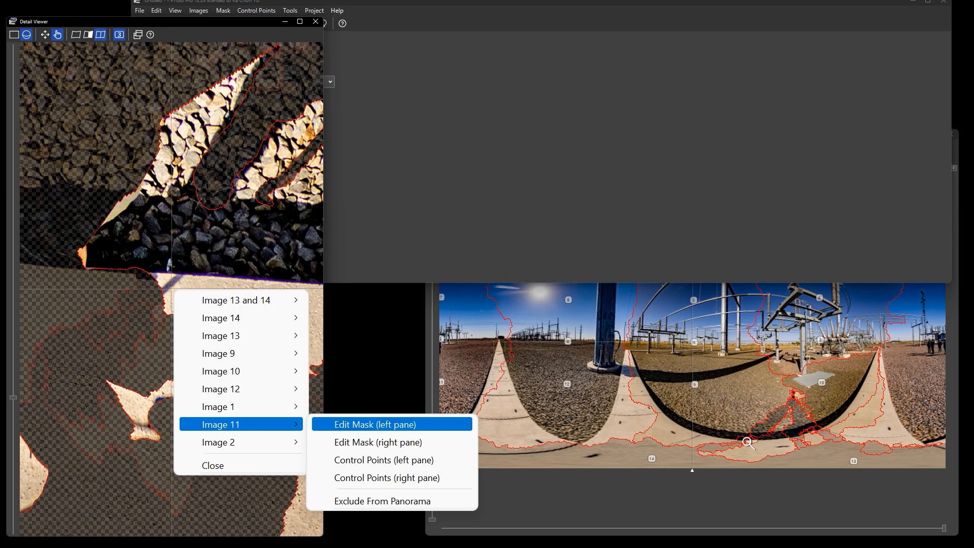
key("Return")
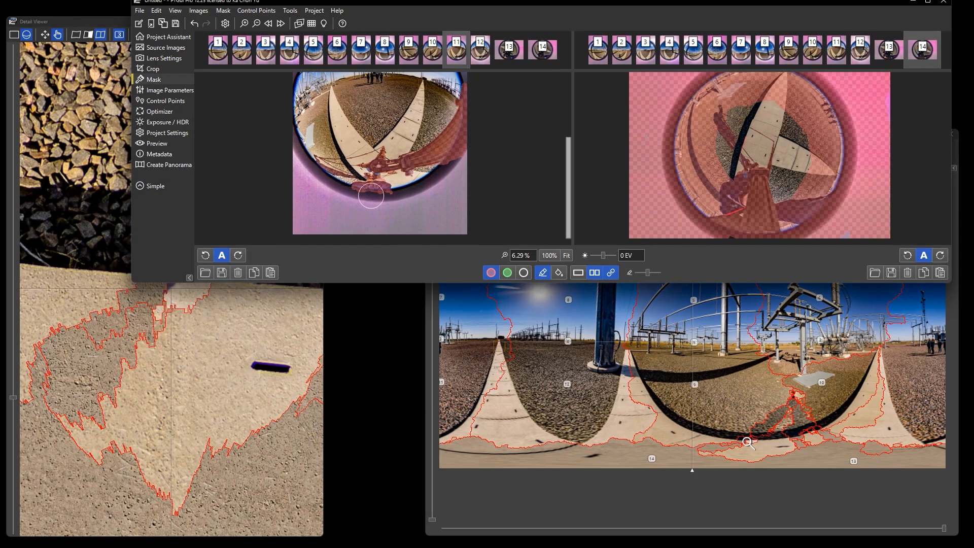
Step: Shrink the mask brush and paint red over the thin shadow crossing the walkway edge beside the shoe in image 11, touching up the mask nearby
scroll(360, 165, "up", 2)
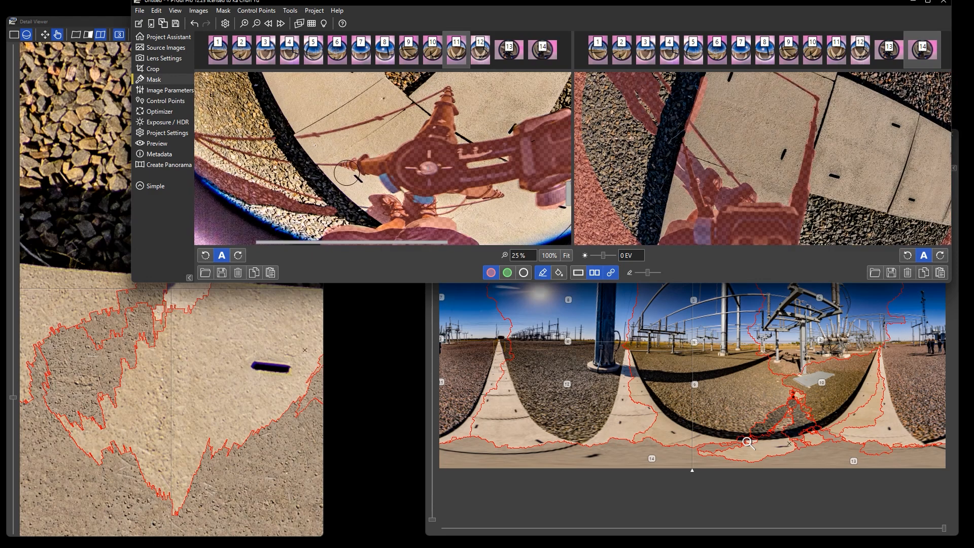
scroll(356, 166, "up", 2)
left_click_drag(386, 196, 436, 136)
key("bracketleft")
key("bracketleft")
key("bracketleft")
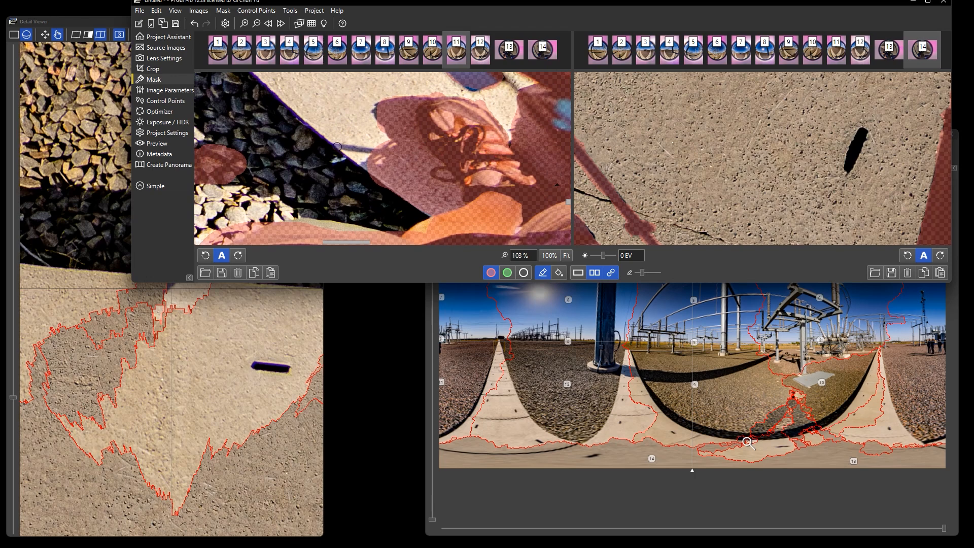
left_click_drag(336, 147, 374, 150)
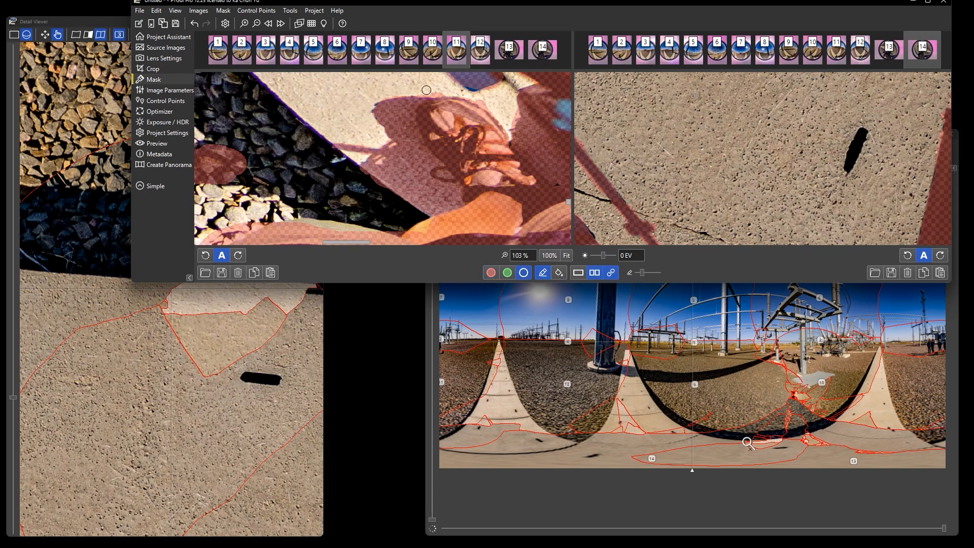
left_click_drag(496, 108, 471, 147)
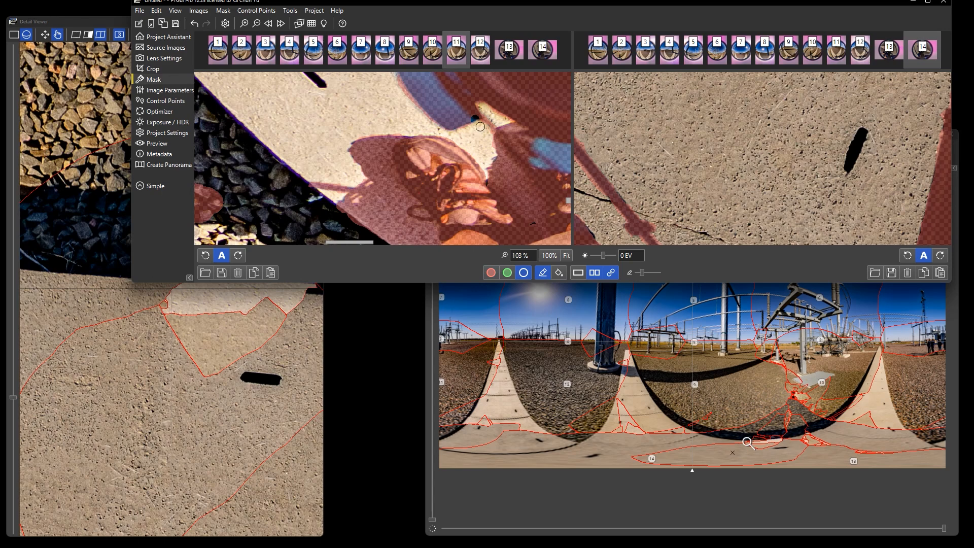
key("w")
left_click_drag(398, 88, 418, 107)
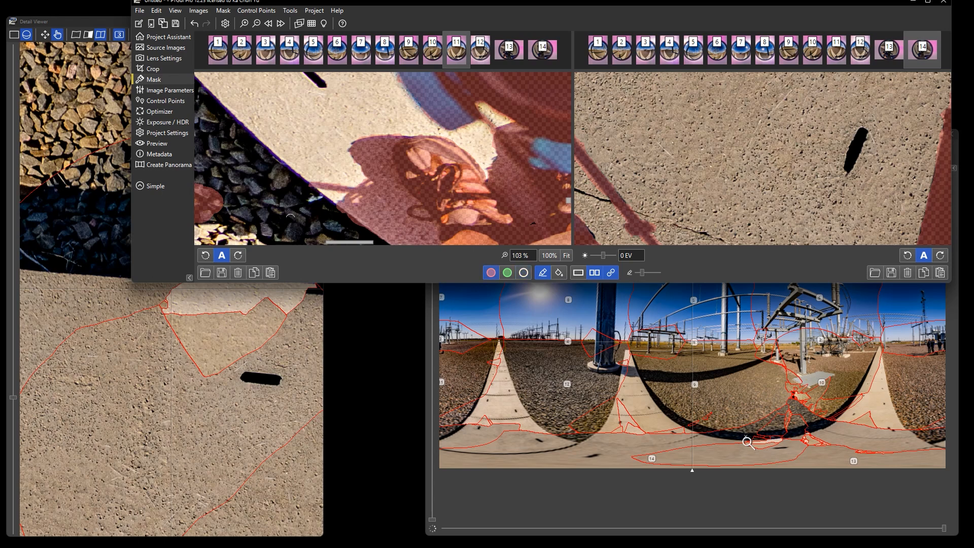
Step: Examine the seams around the walkway junction and the steel structures above it in the detail view
left_click(144, 317)
scroll(233, 285, "down", 3)
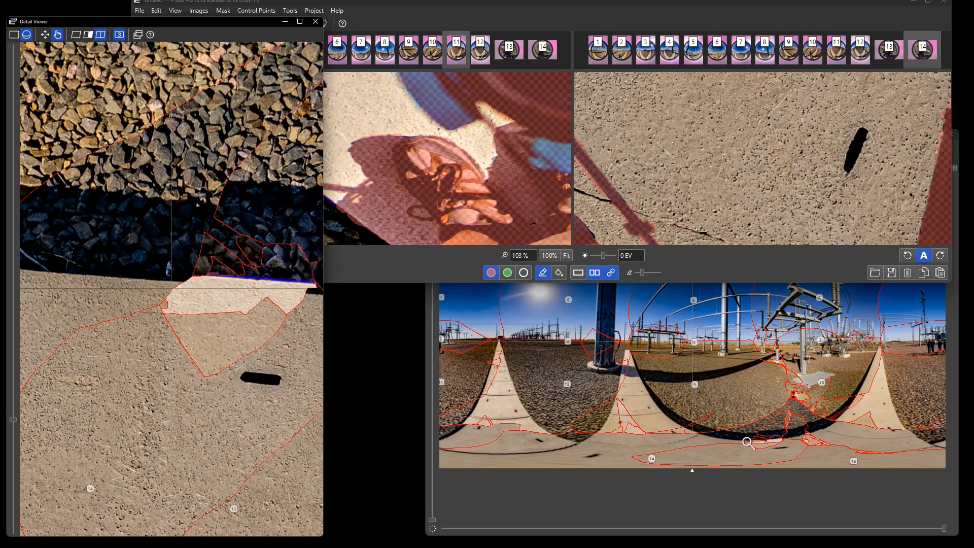
scroll(172, 290, "down", 4)
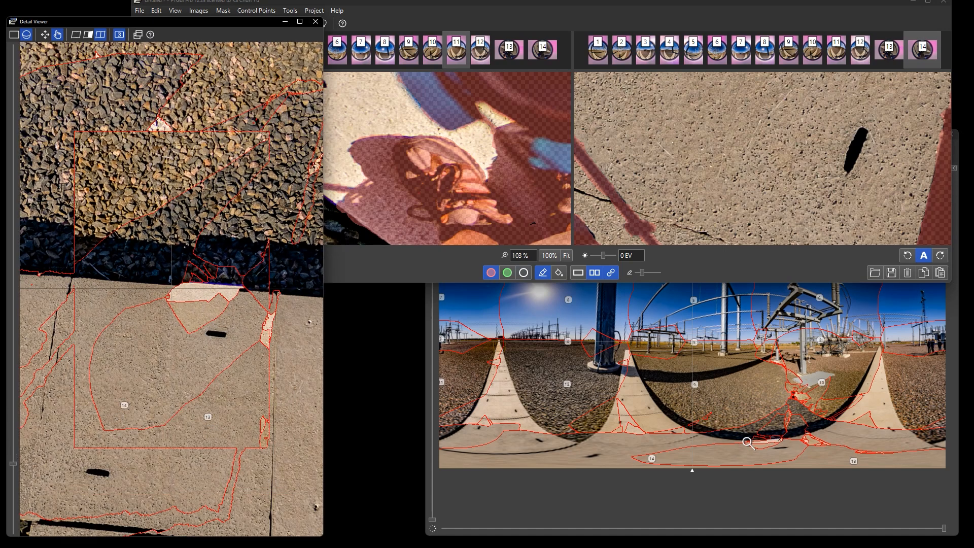
scroll(172, 289, "down", 3)
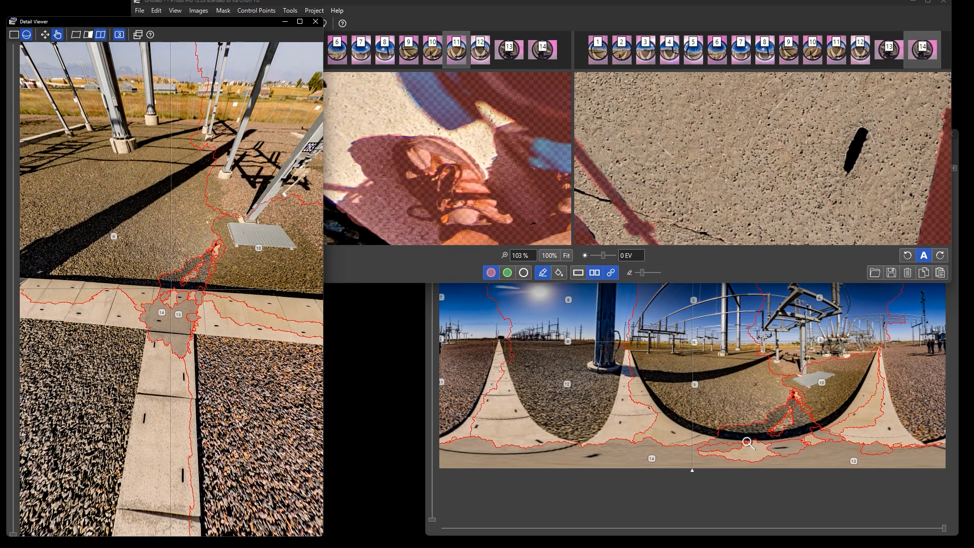
left_click_drag(749, 443, 752, 367)
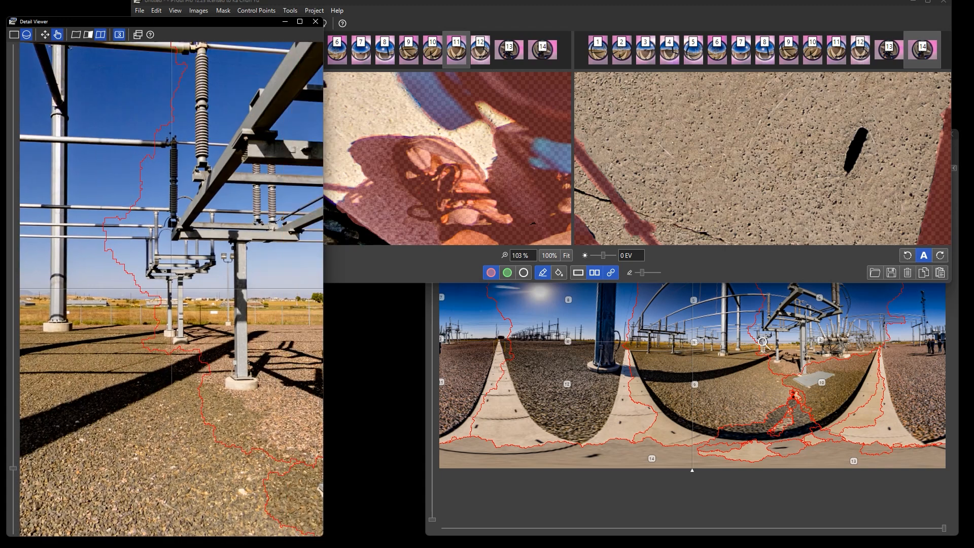
Step: Bring the main editor to the front and make its window taller to enlarge the mask editing panes
key("alt+Tab")
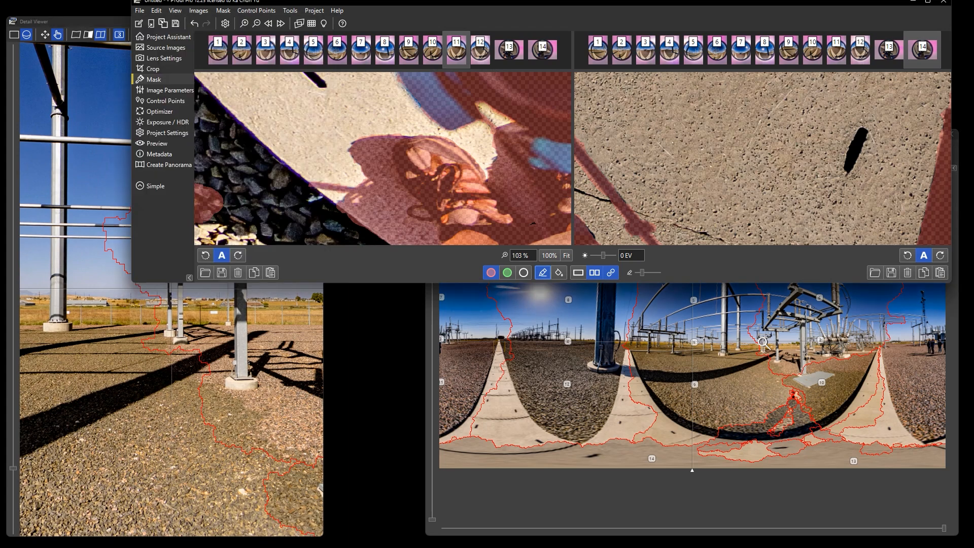
left_click_drag(751, 281, 751, 480)
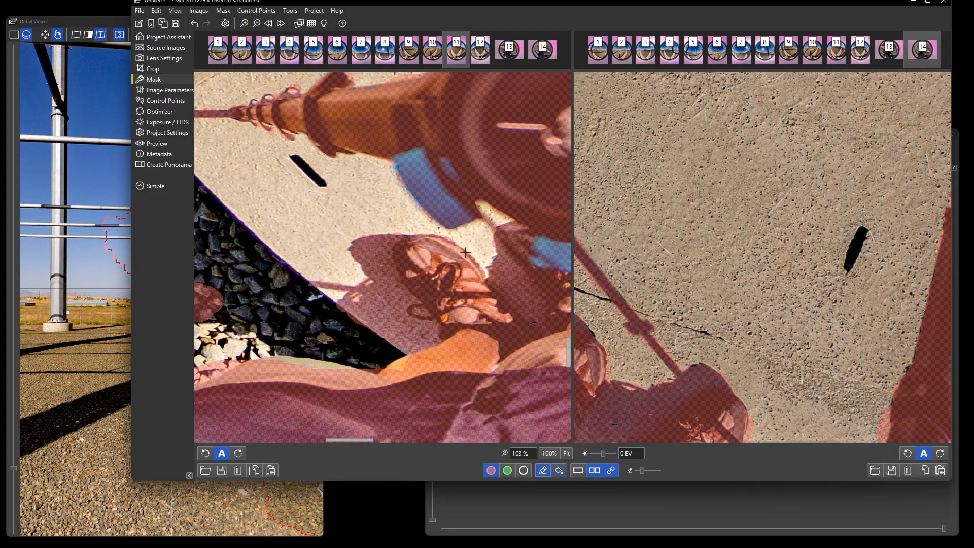
Step: Save the project in the TRI_STATE_2024.09.13 folder as 0B5A1405_tri-state_erie_substation_3_pano.pts
key("f")
key("ctrl+s")
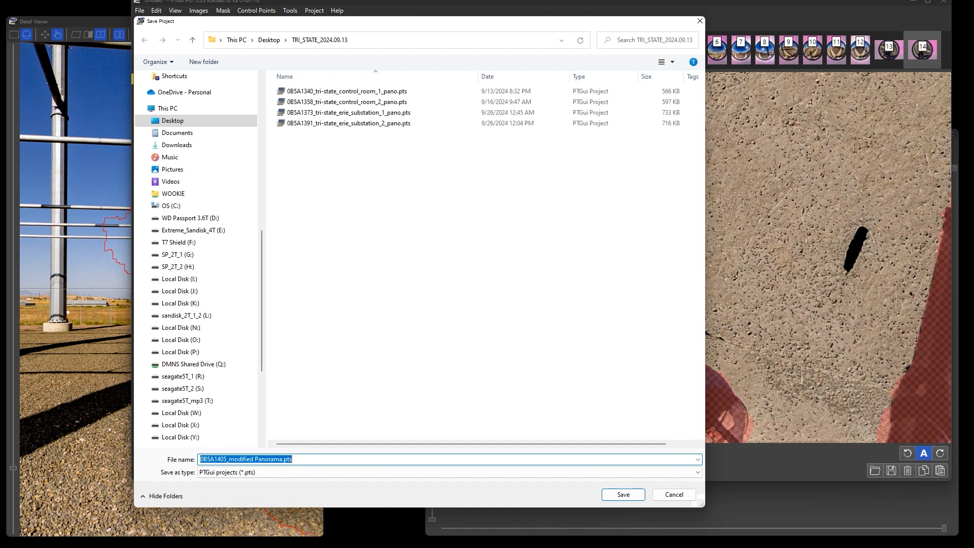
left_click(274, 459)
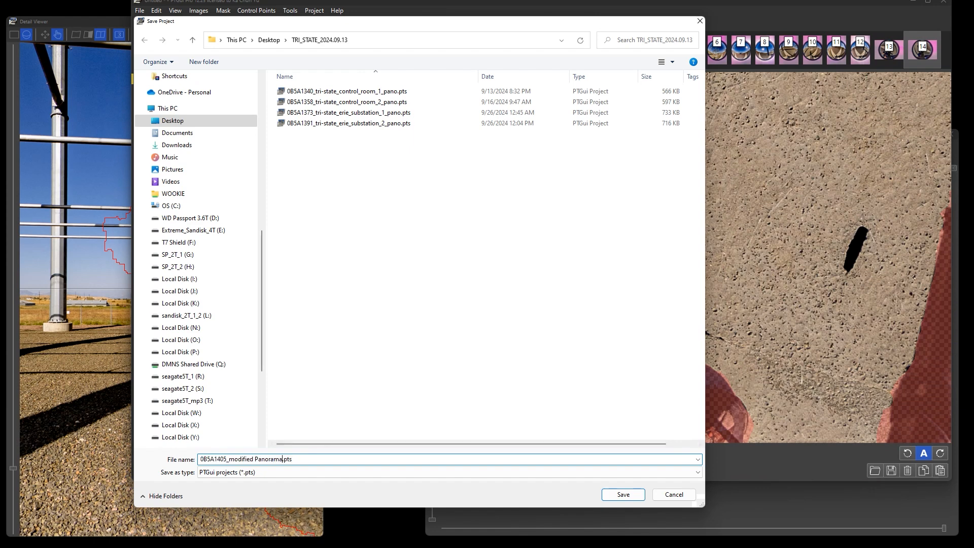
key("BackSpace")
key("BackSpace")
key("BackSpace")
key("BackSpace")
key("BackSpace")
key("BackSpace")
key("BackSpace")
key("BackSpace")
key("BackSpace")
key("BackSpace")
key("BackSpace")
key("BackSpace")
key("BackSpace")
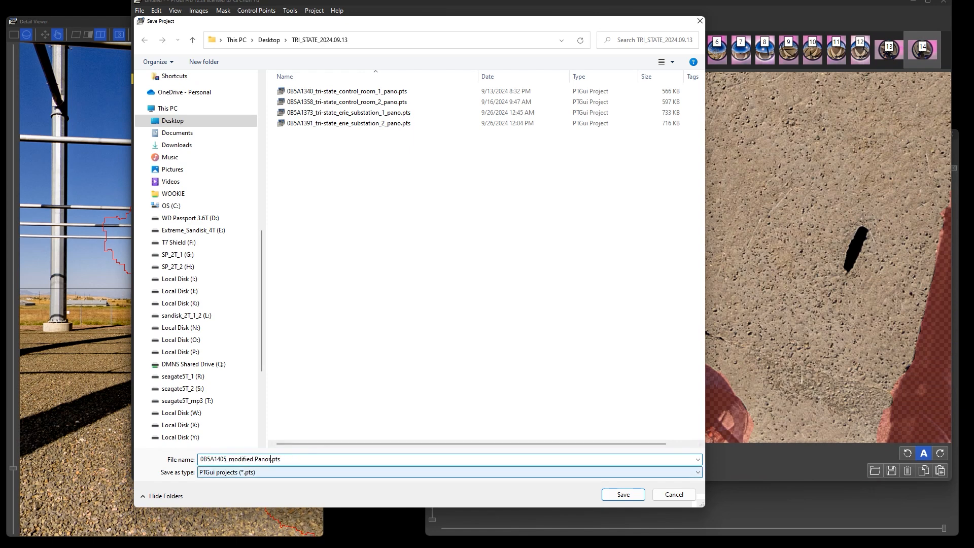
key("BackSpace")
key("BackSpace")
key("BackSpace")
key("BackSpace")
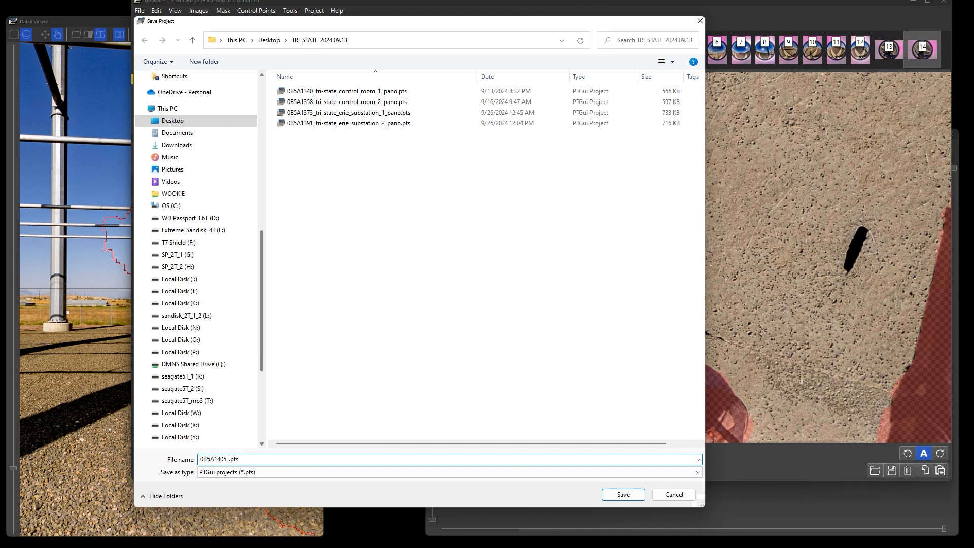
type("tri-state_contr")
key("BackSpace")
key("BackSpace")
key("BackSpace")
key("BackSpace")
key("BackSpace")
type("erie_substation_3_pano")
key("Return")
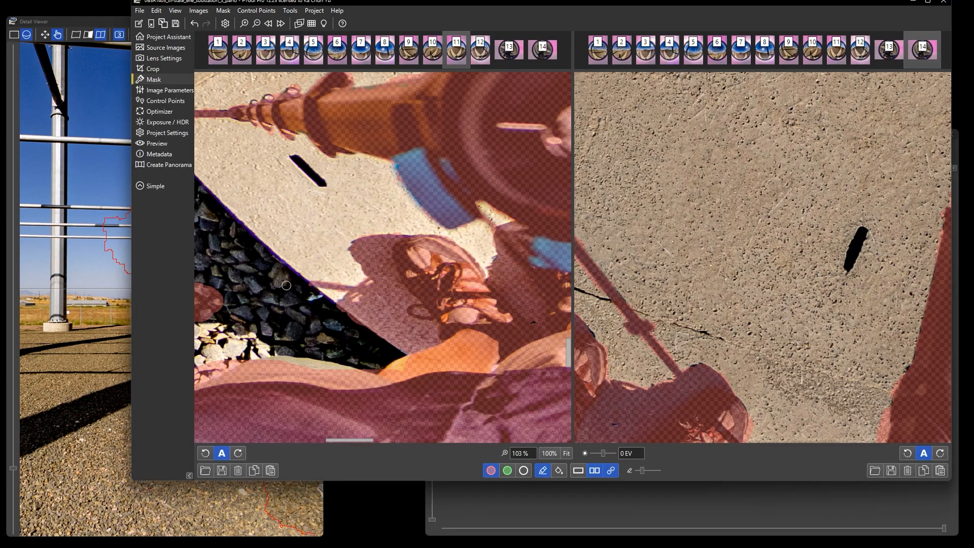
Step: Stitch the blended panorama to 0B5A1405_erie_substation_3_pano.jpg at 11656 x 5828 pixels and inspect the finished image from File Explorer
left_click(169, 165)
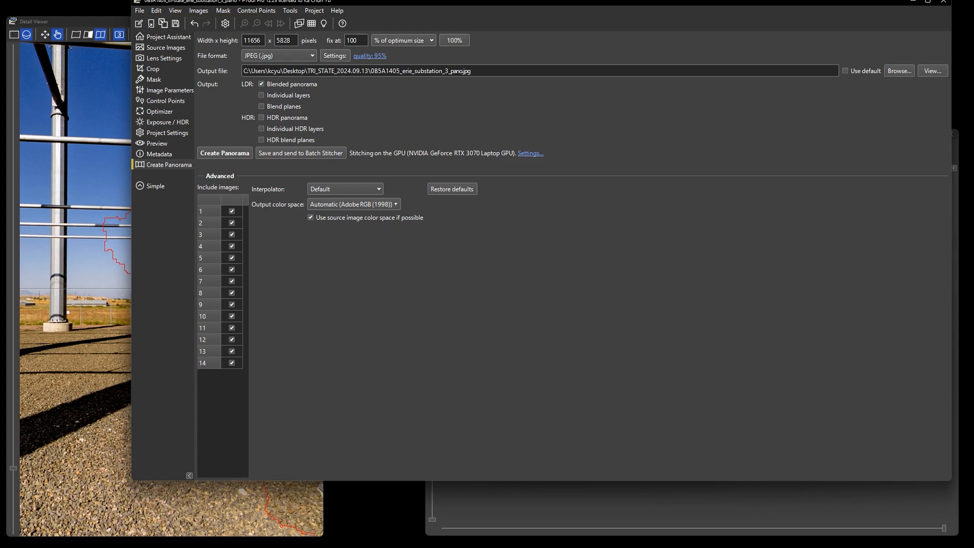
left_click(225, 152)
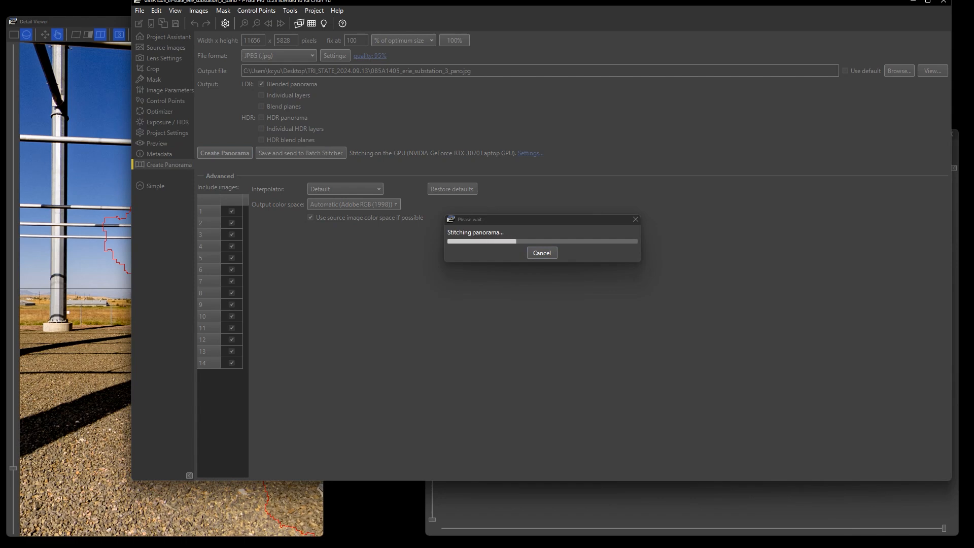
key("alt+Tab")
left_click_drag(932, 236, 727, 189)
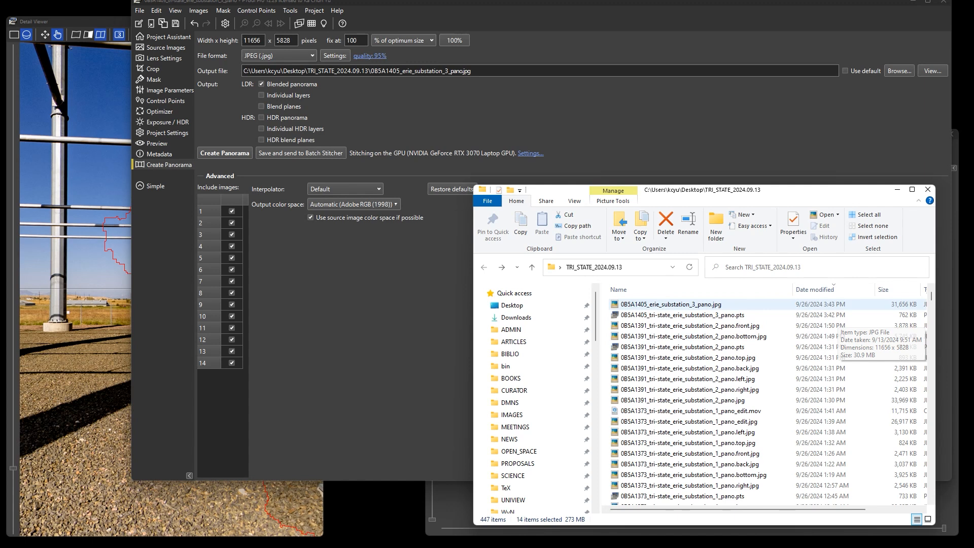
left_click(670, 304)
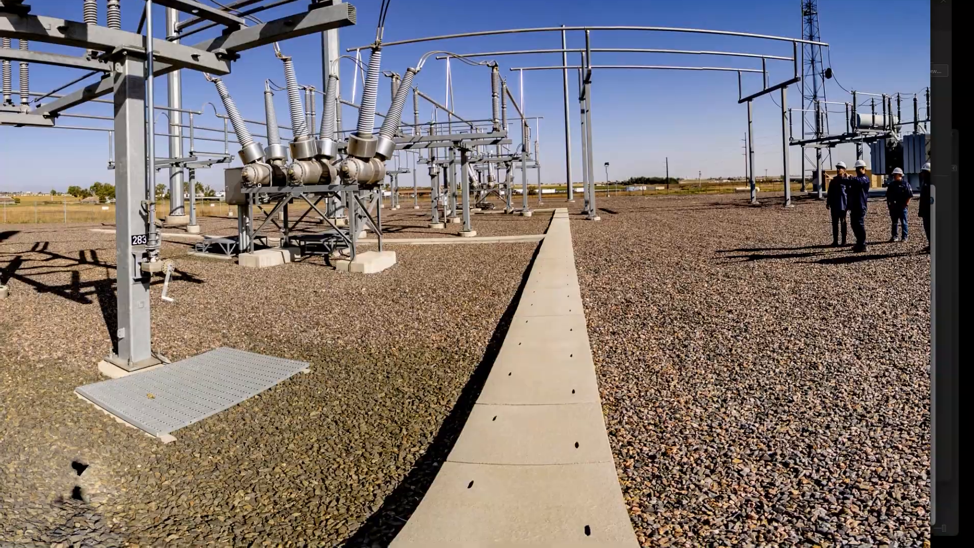
scroll(487, 274, "up", 3)
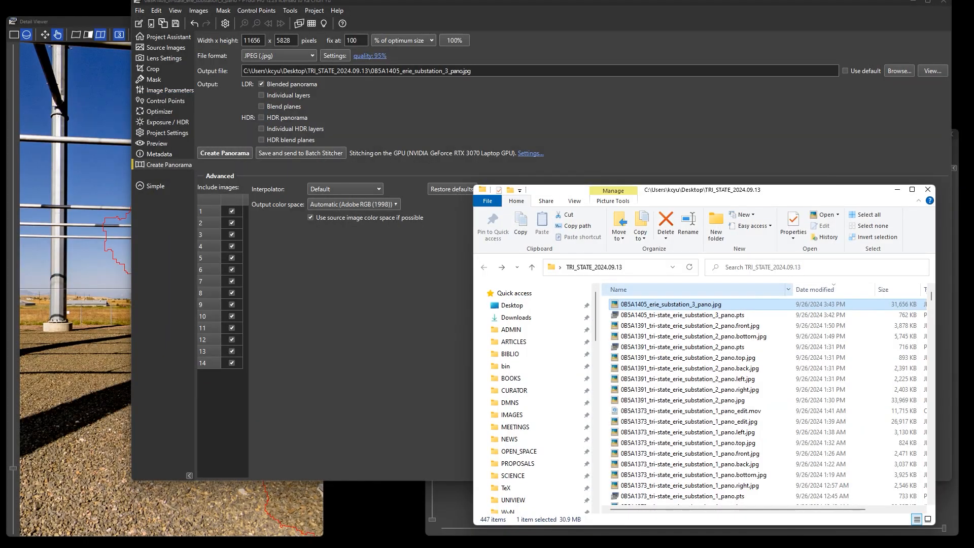
Step: Open the cube face / QTVR converter in PTGui and add 0B5A1405_erie_substation_3_pano.jpg from File Explorer as its source file
key("alt+Tab")
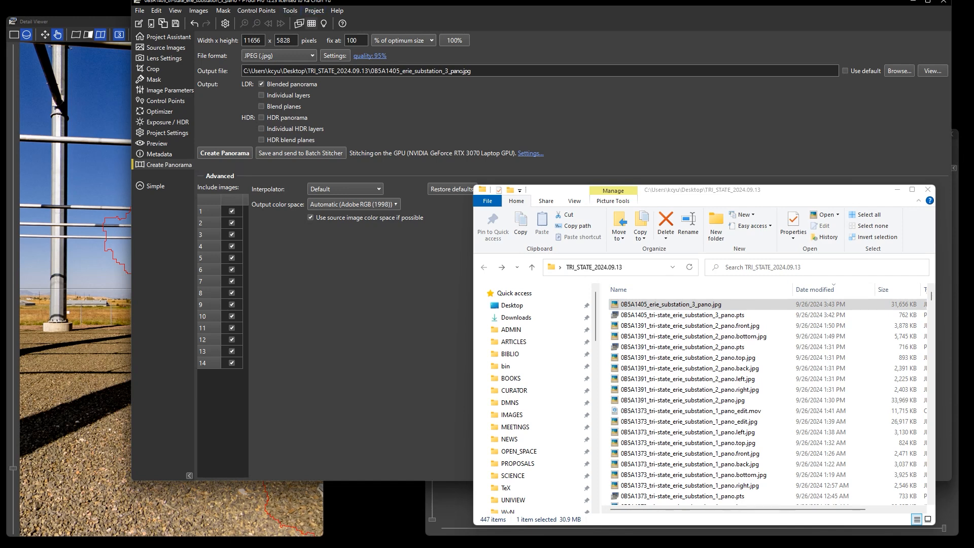
left_click(290, 10)
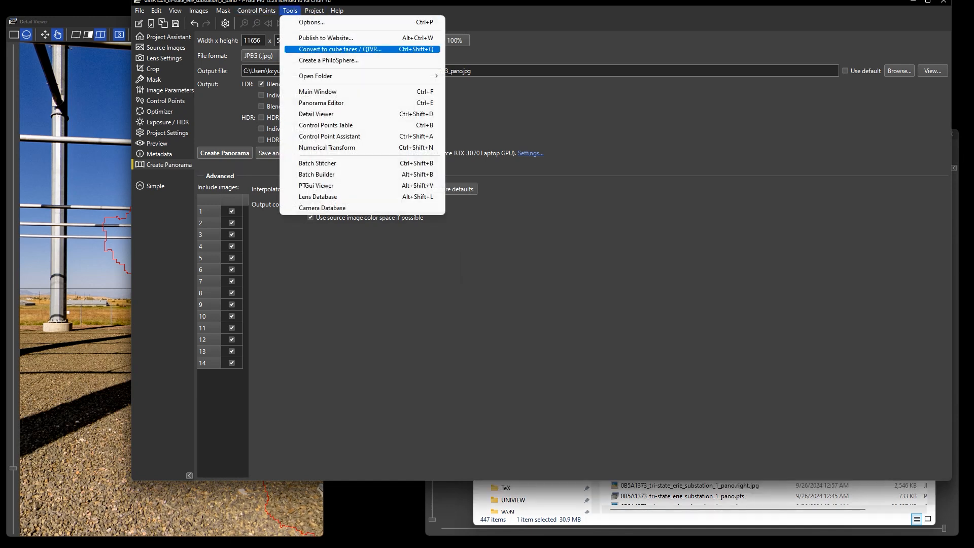
left_click(340, 49)
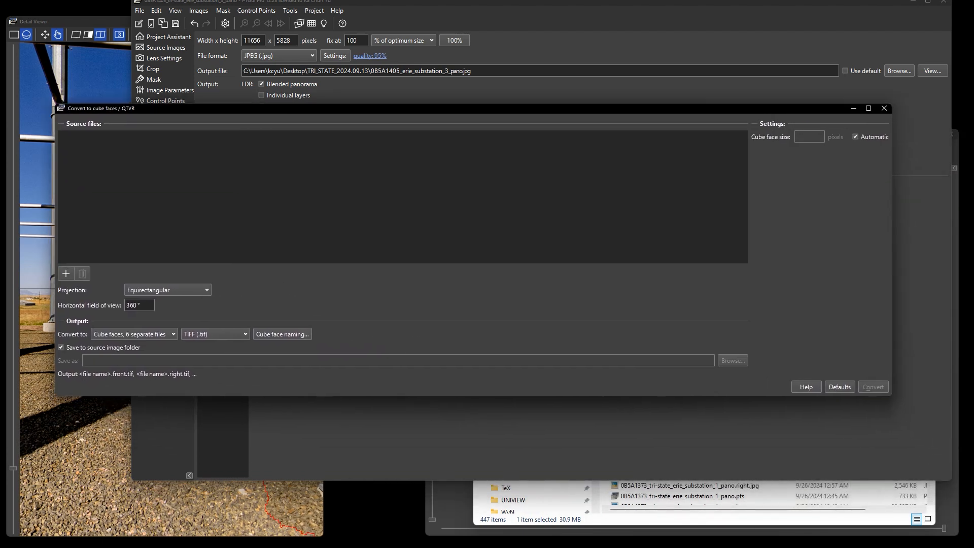
left_click_drag(892, 250, 514, 249)
key("alt+Tab")
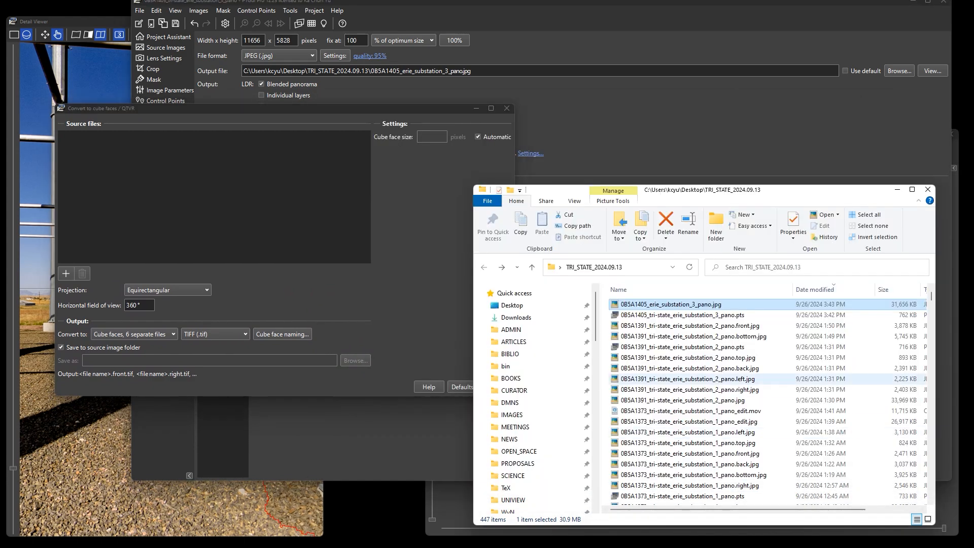
left_click_drag(670, 304, 199, 212)
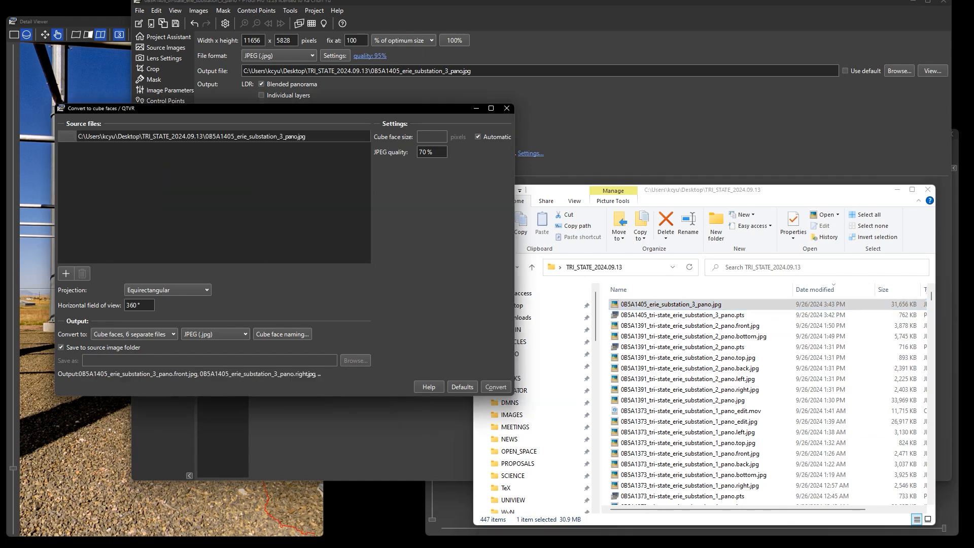
left_click_drag(284, 108, 332, 149)
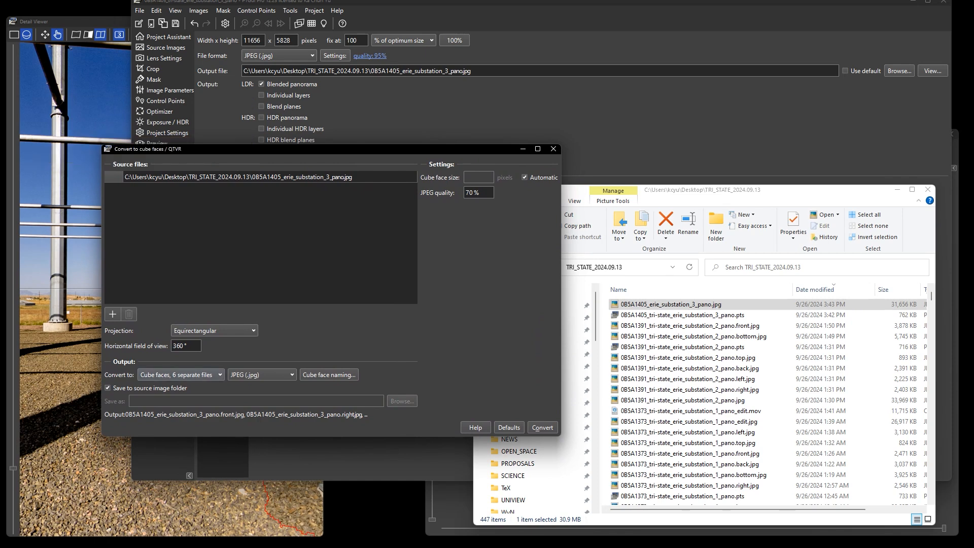
Step: Convert the panorama to a QuickTime VR (.mov) file in the source image folder
left_click(181, 375)
left_click(208, 391)
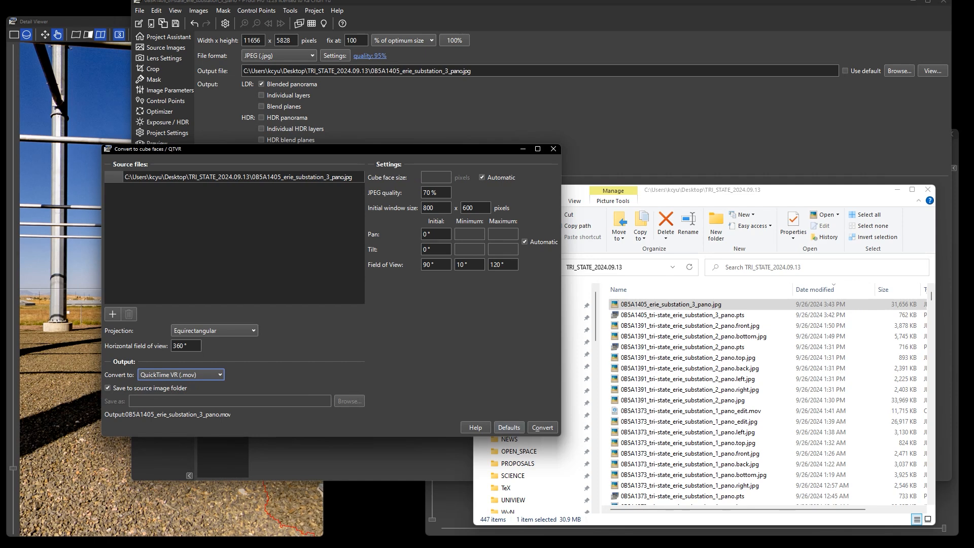
left_click(543, 427)
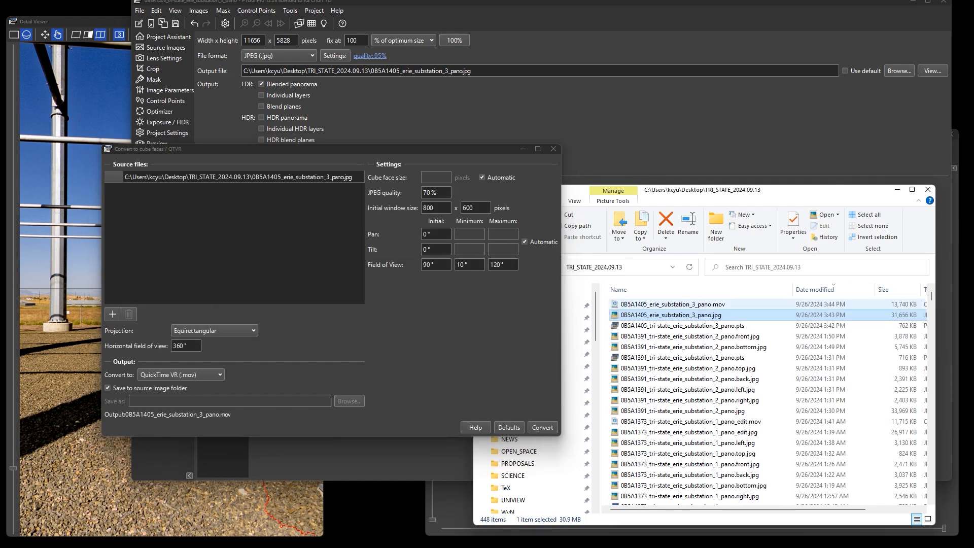
left_click(673, 303)
key("F2")
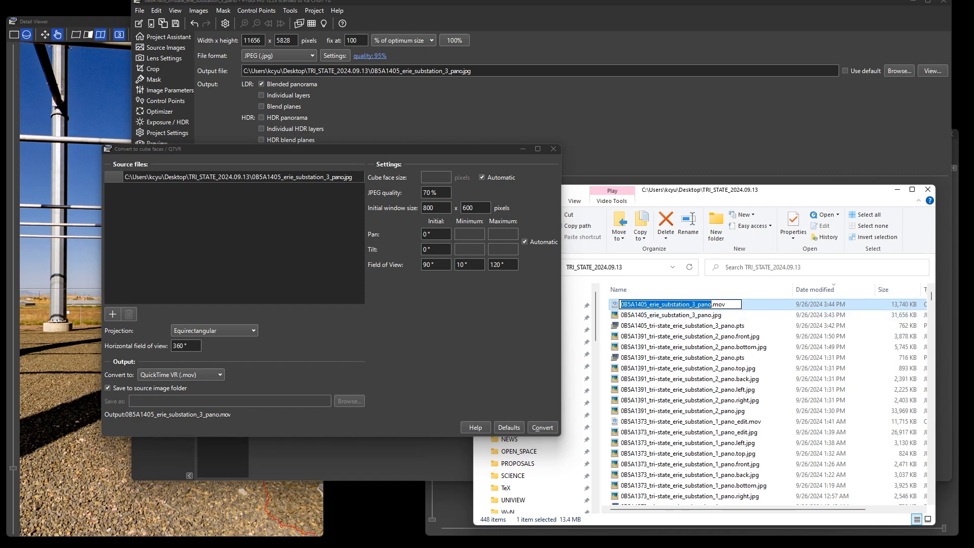
key("Escape")
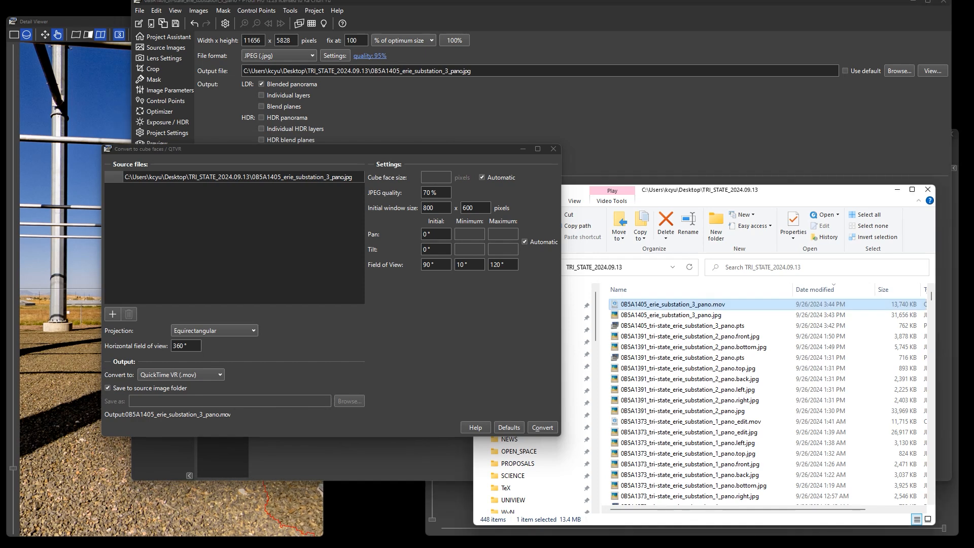
Step: Arrange the folder and converter windows side by side and convert the panorama to six separate JPEG cube faces
left_click_drag(761, 189, 668, 146)
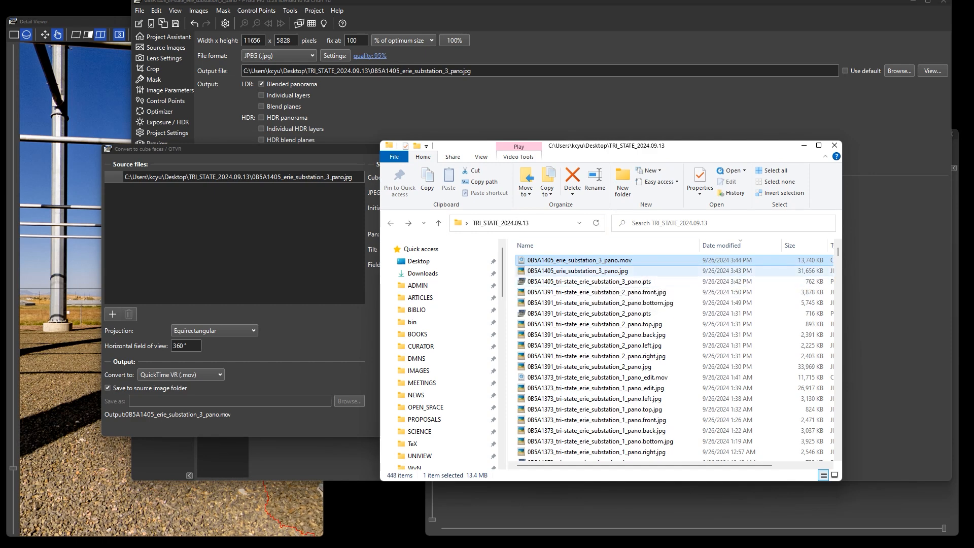
left_click_drag(710, 146, 800, 161)
left_click(330, 149)
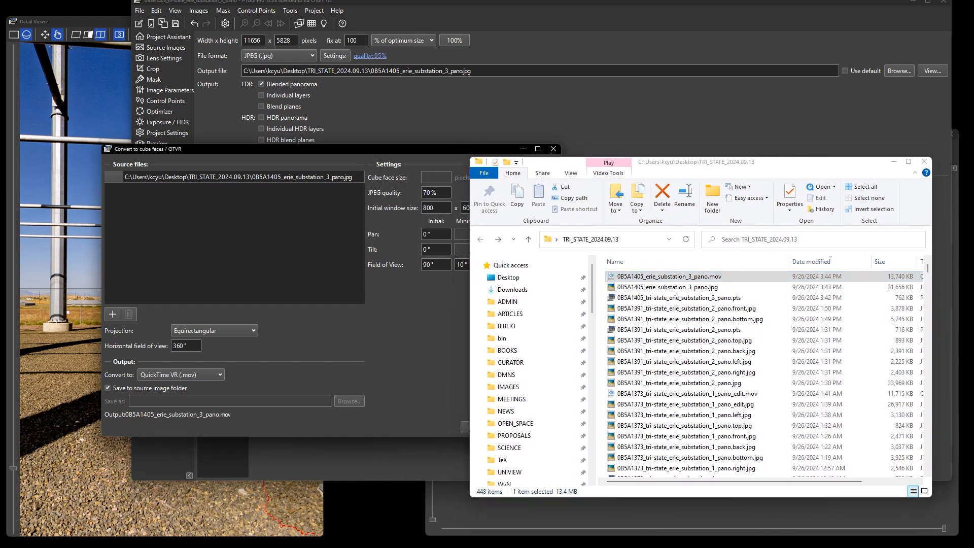
left_click_drag(330, 149, 295, 159)
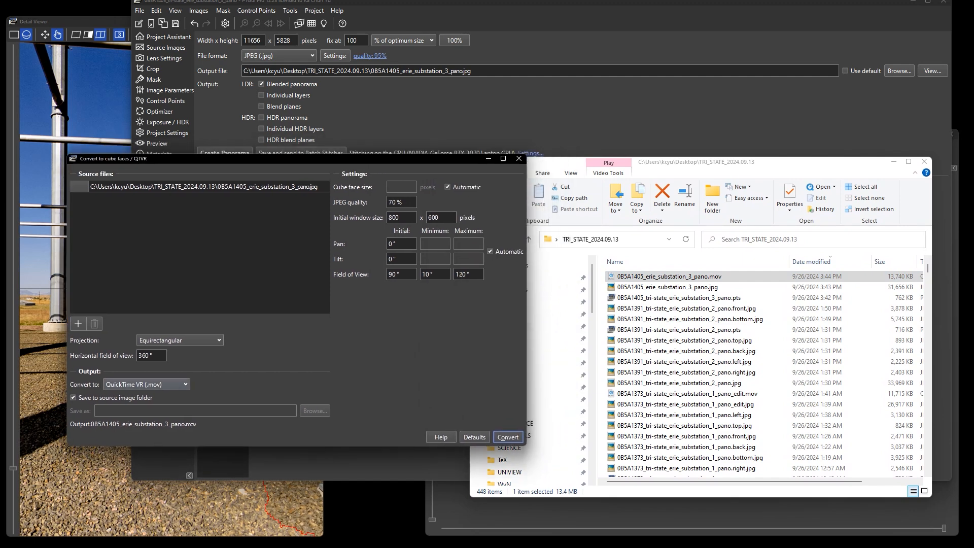
left_click(146, 384)
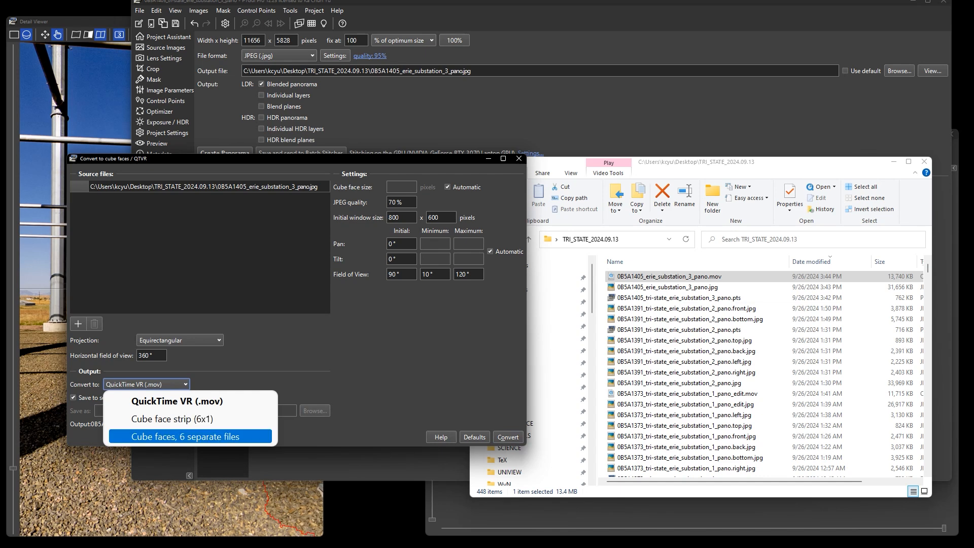
key("Return")
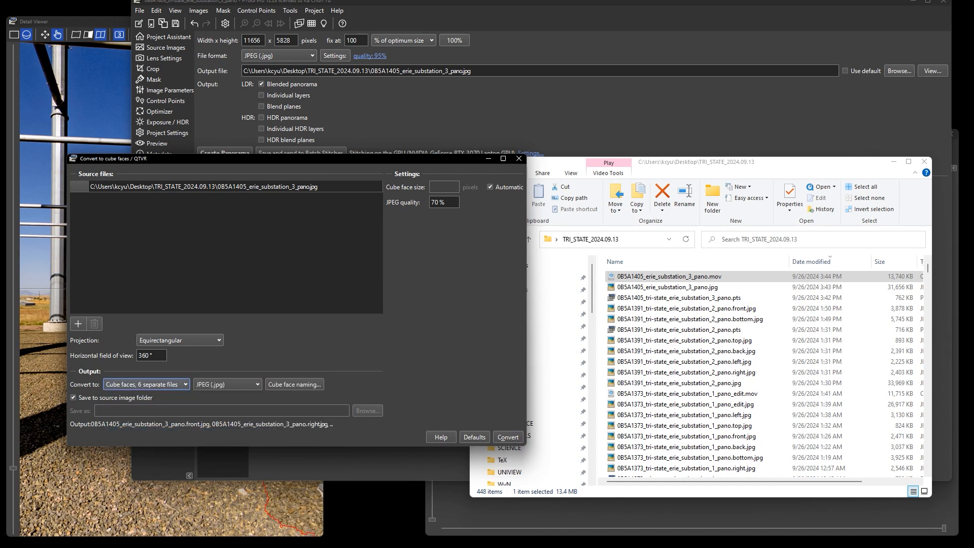
left_click(508, 436)
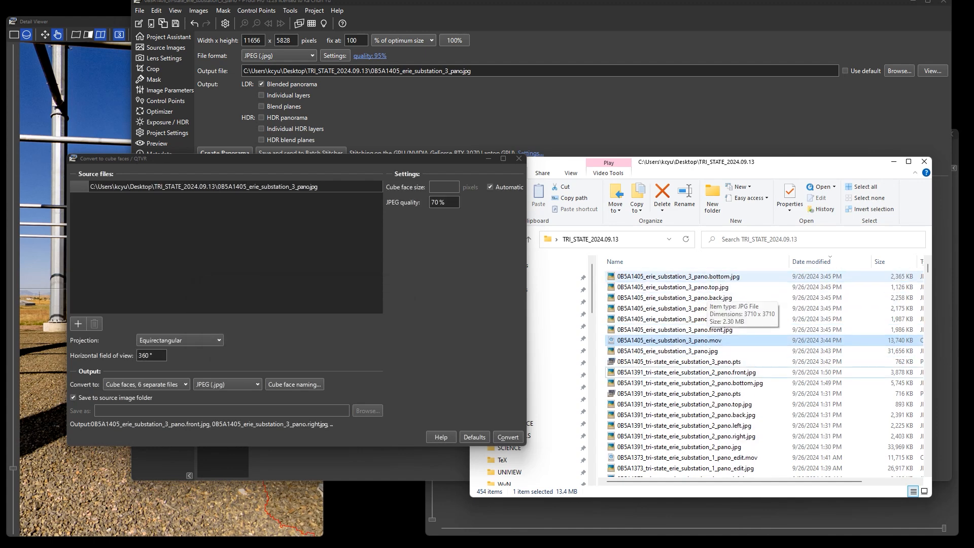
Step: Go through the six exported cube face images of the erie_substation_3 panorama in File Explorer, from bottom to front
left_click(710, 276)
left_click(709, 287)
left_click(709, 298)
left_click(709, 309)
left_click(709, 319)
left_click(709, 330)
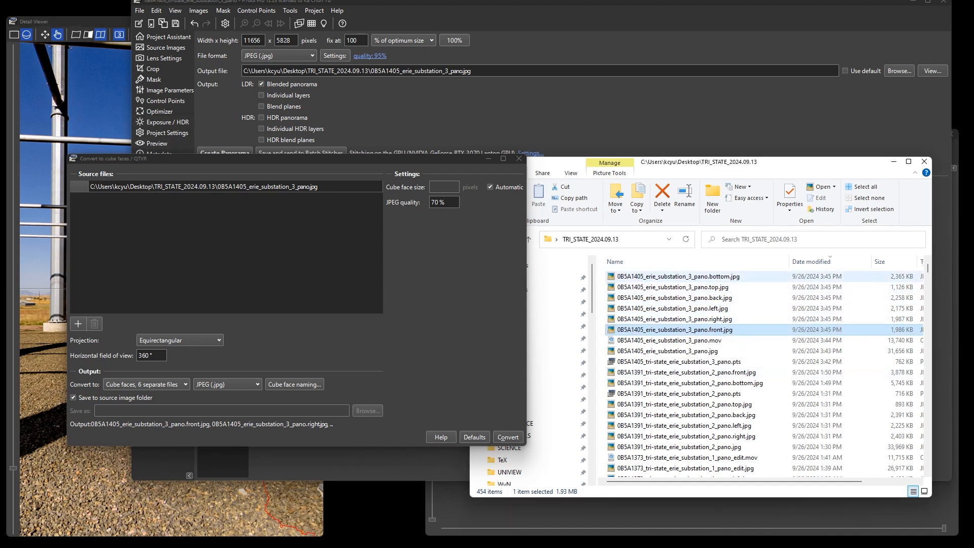
Step: Close the cube face converter and bring the main project window forward so that its title bar is fully on screen
key("alt+Tab")
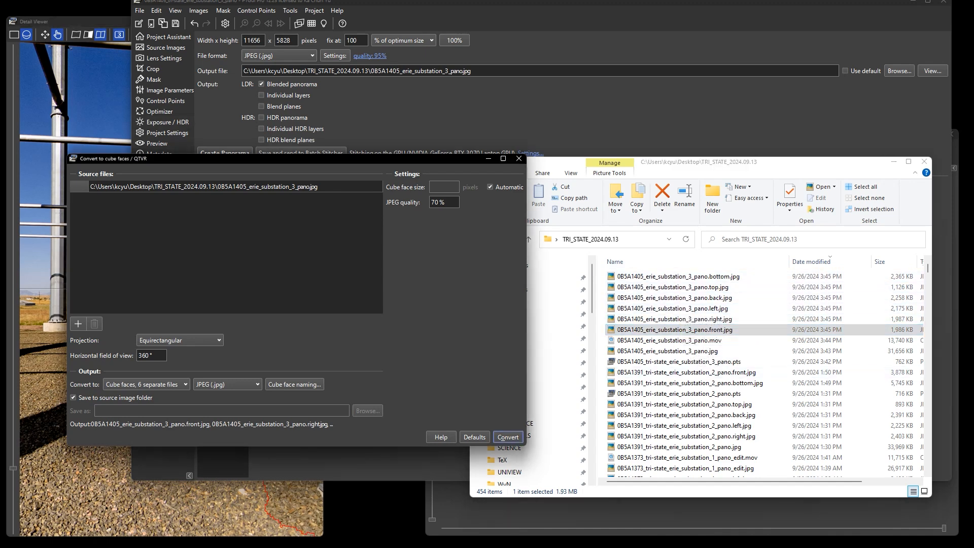
left_click(519, 159)
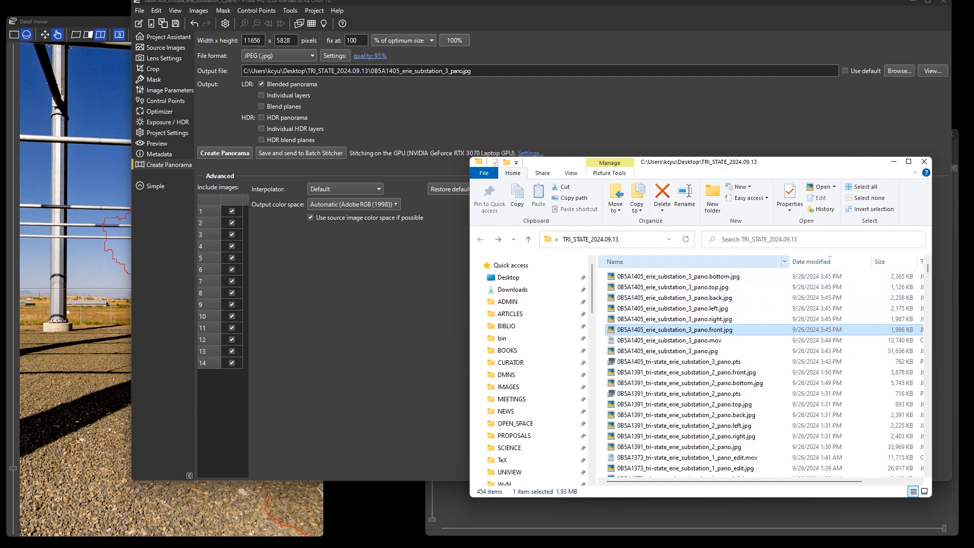
left_click(437, 304)
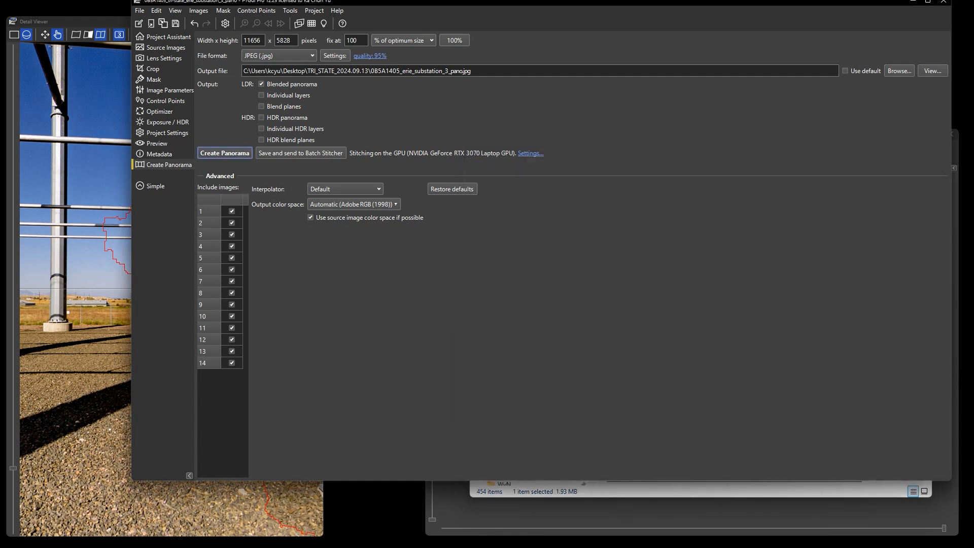
left_click_drag(487, 1, 485, 22)
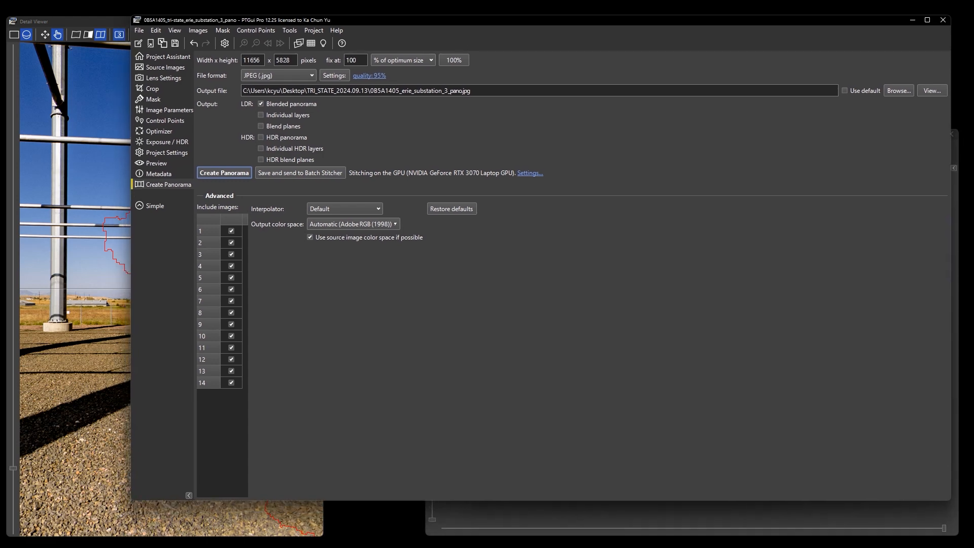
Step: Examine the ground seams around the metal grate, photographer's shadow and walkway edge in the Detail Viewer at several zoom levels
left_click(71, 21)
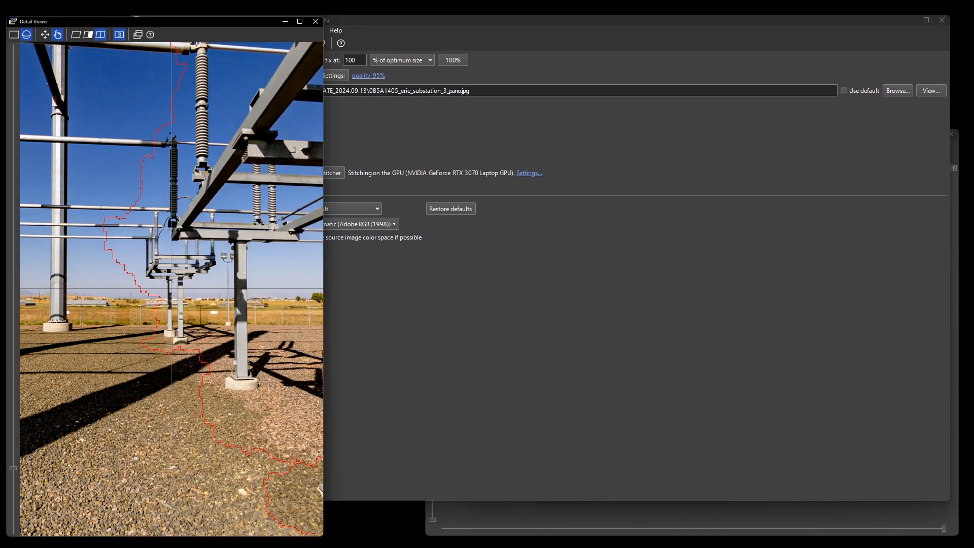
left_click_drag(213, 284, 113, 191)
left_click_drag(213, 365, 167, 300)
left_click_drag(172, 355, 164, 195)
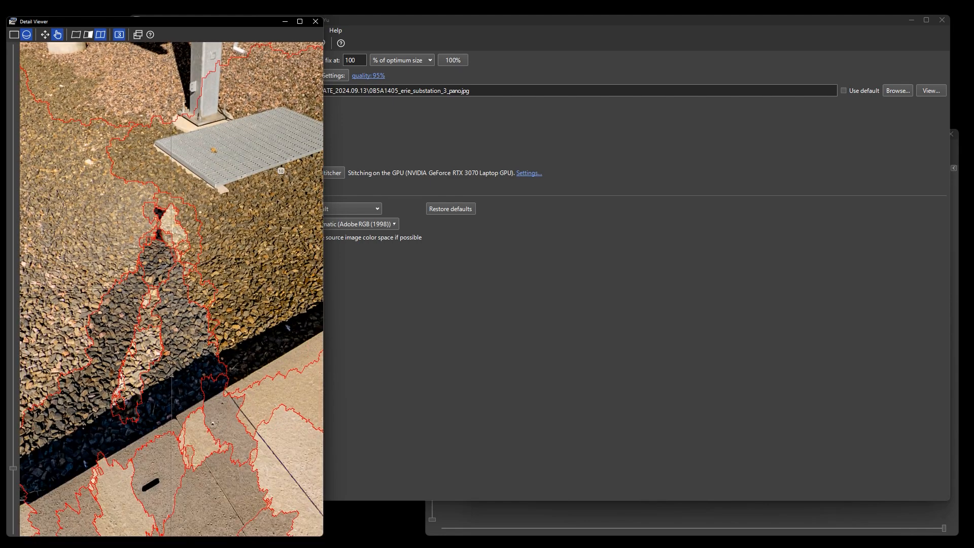
scroll(171, 288, "up", 4)
left_click_drag(171, 289, 185, 381)
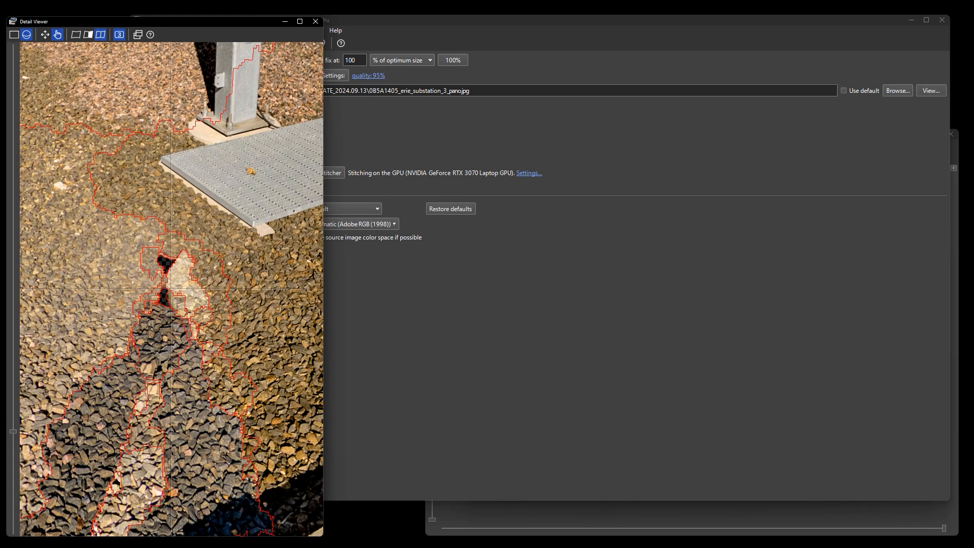
left_click_drag(171, 289, 193, 163)
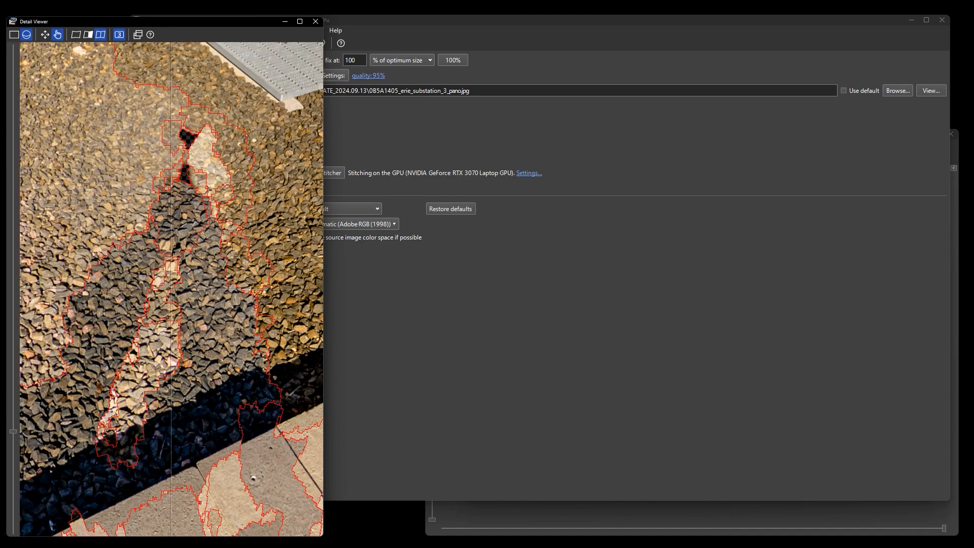
scroll(171, 289, "down", 5)
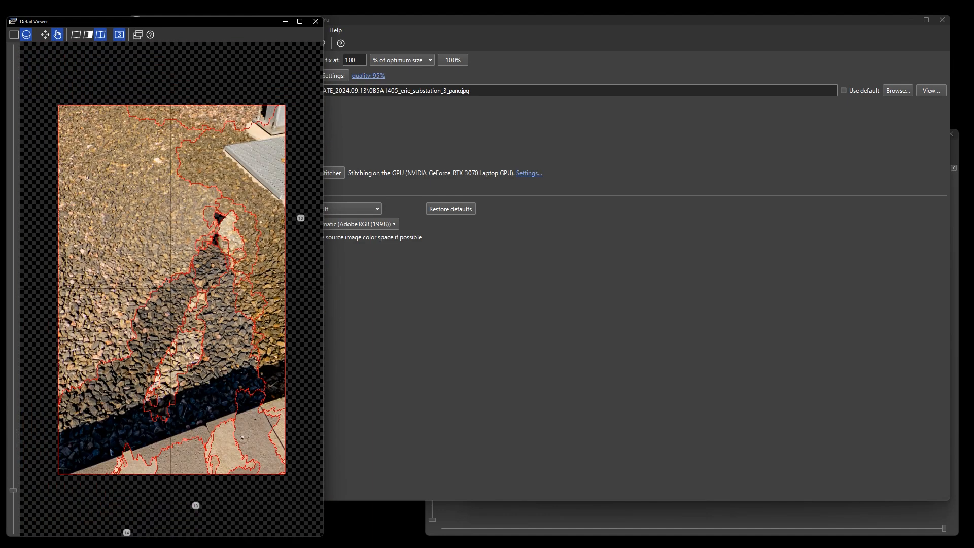
scroll(171, 289, "down", 3)
Step: Bring the main project window back to the front, reposition it and exit the program
key("alt+Tab")
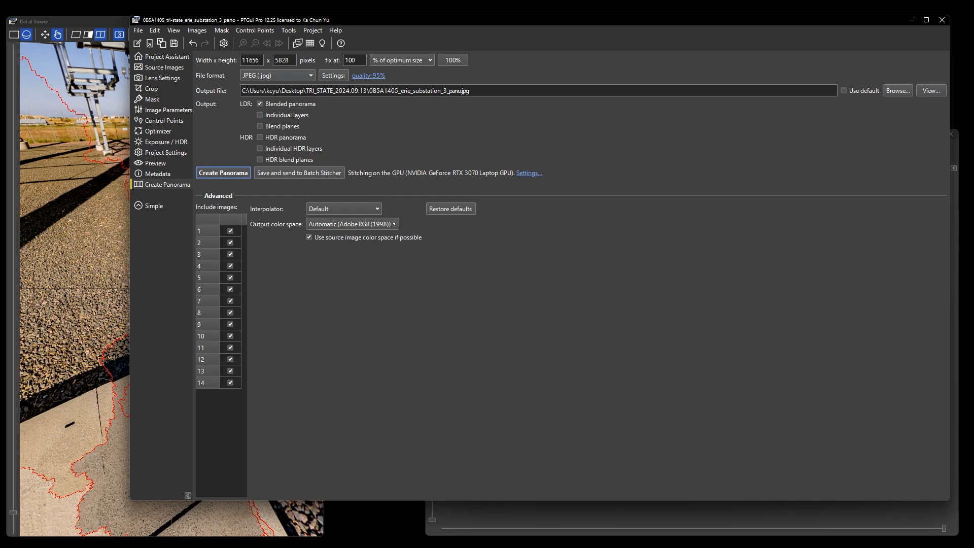
left_click_drag(538, 20, 490, 11)
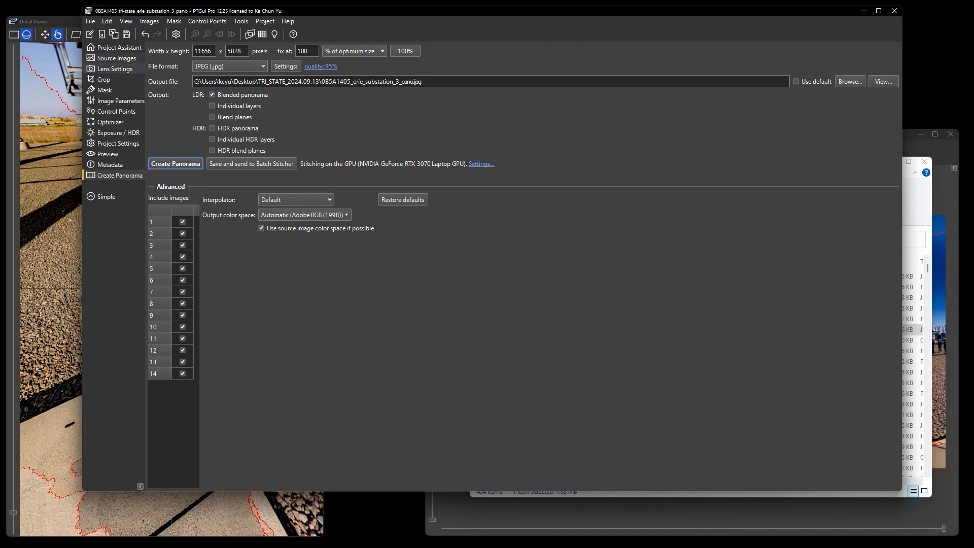
left_click(90, 20)
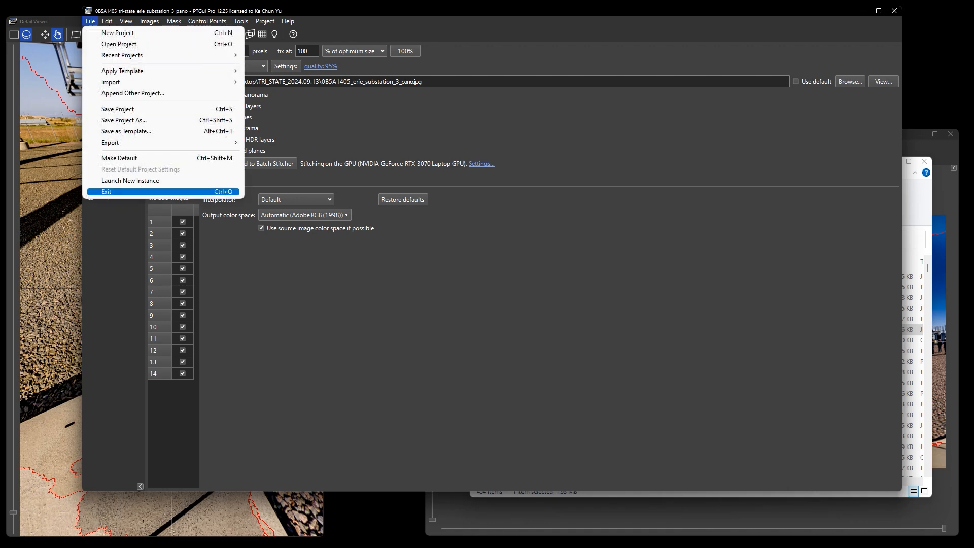